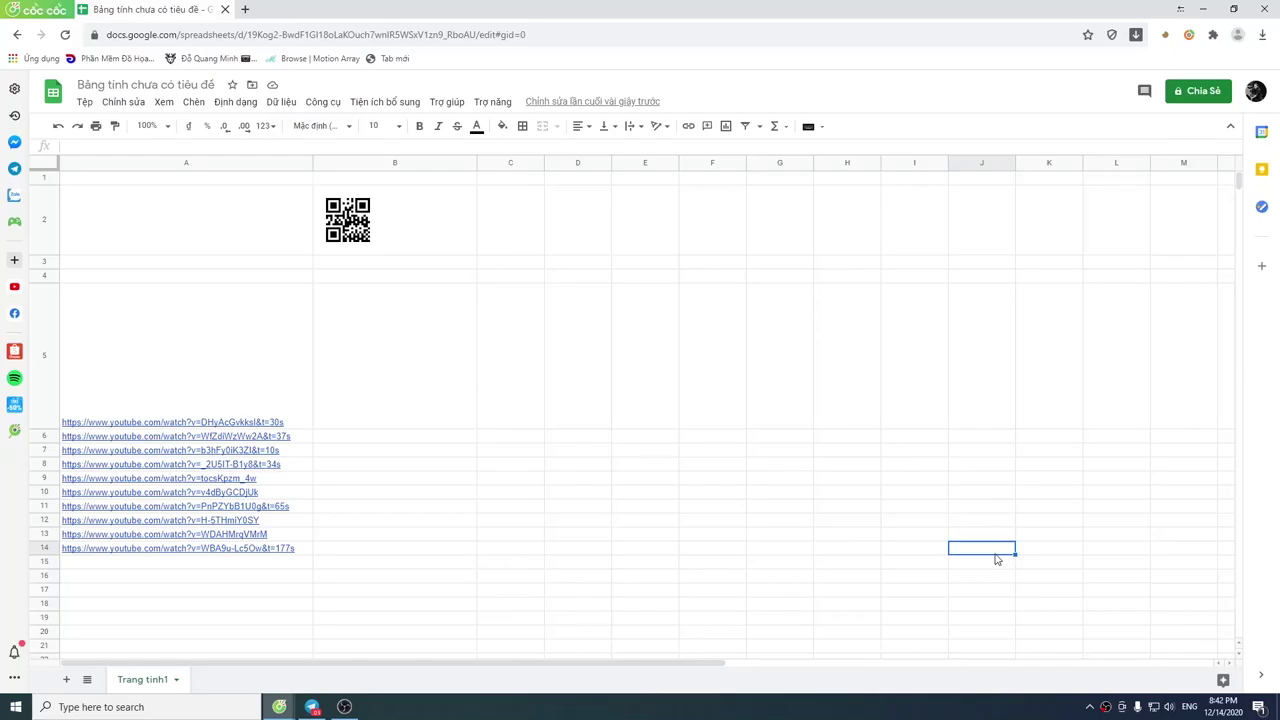
# - Inspect the QR-code formula in B2 by selecting it and nearby cells
pyautogui.click(448, 227)
pyautogui.click(497, 241)
pyautogui.click(434, 244)
pyautogui.click(508, 246)
pyautogui.click(588, 239)
pyautogui.click(422, 241)
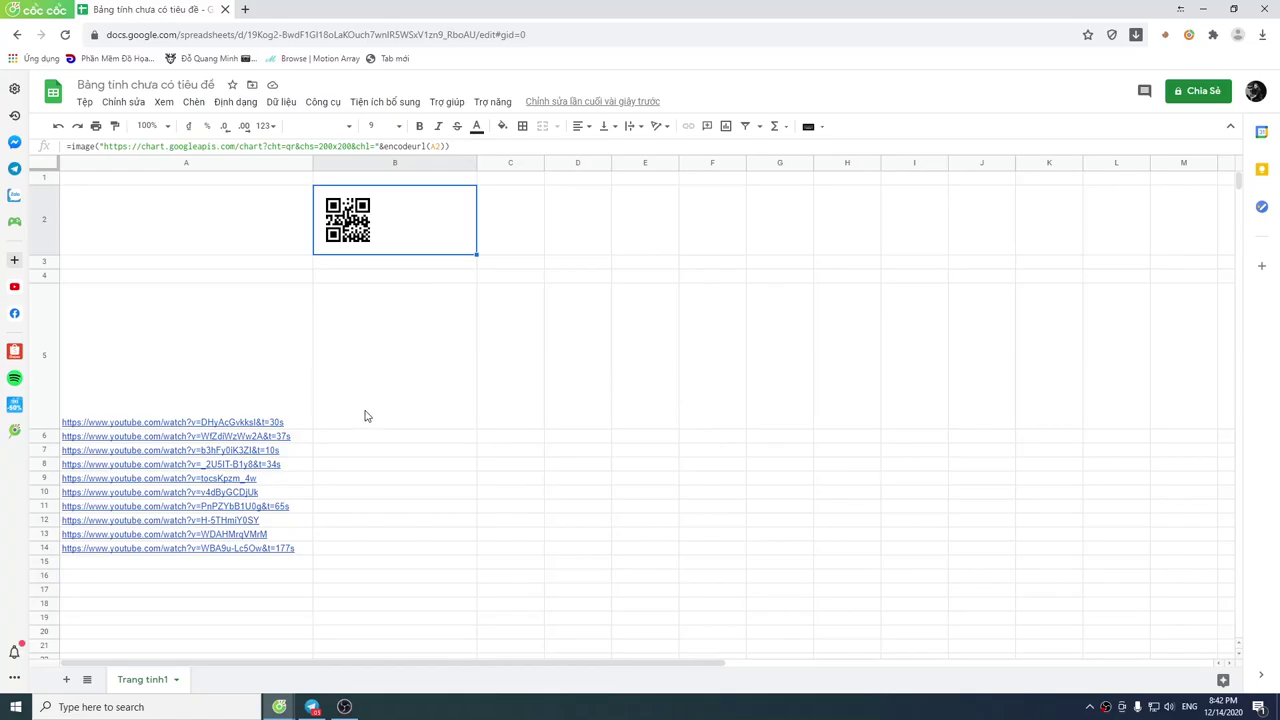
pyautogui.click(351, 523)
pyautogui.click(400, 452)
pyautogui.click(410, 397)
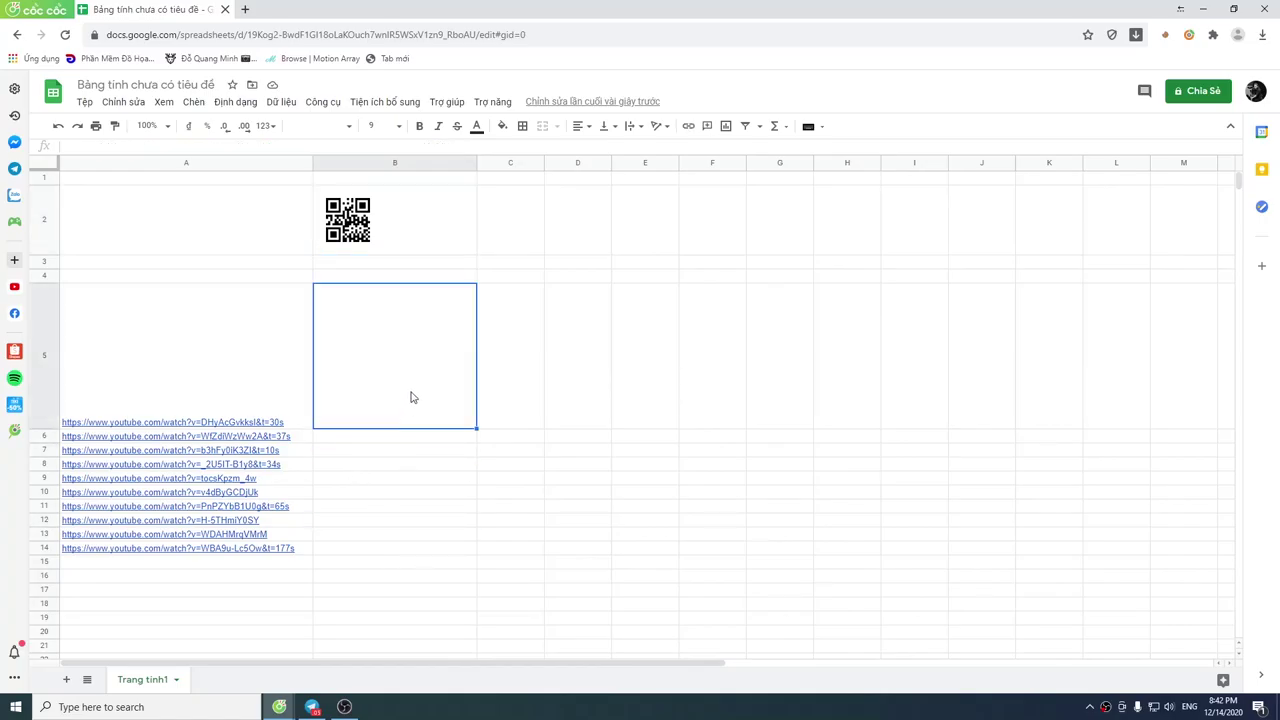
pyautogui.click(420, 235)
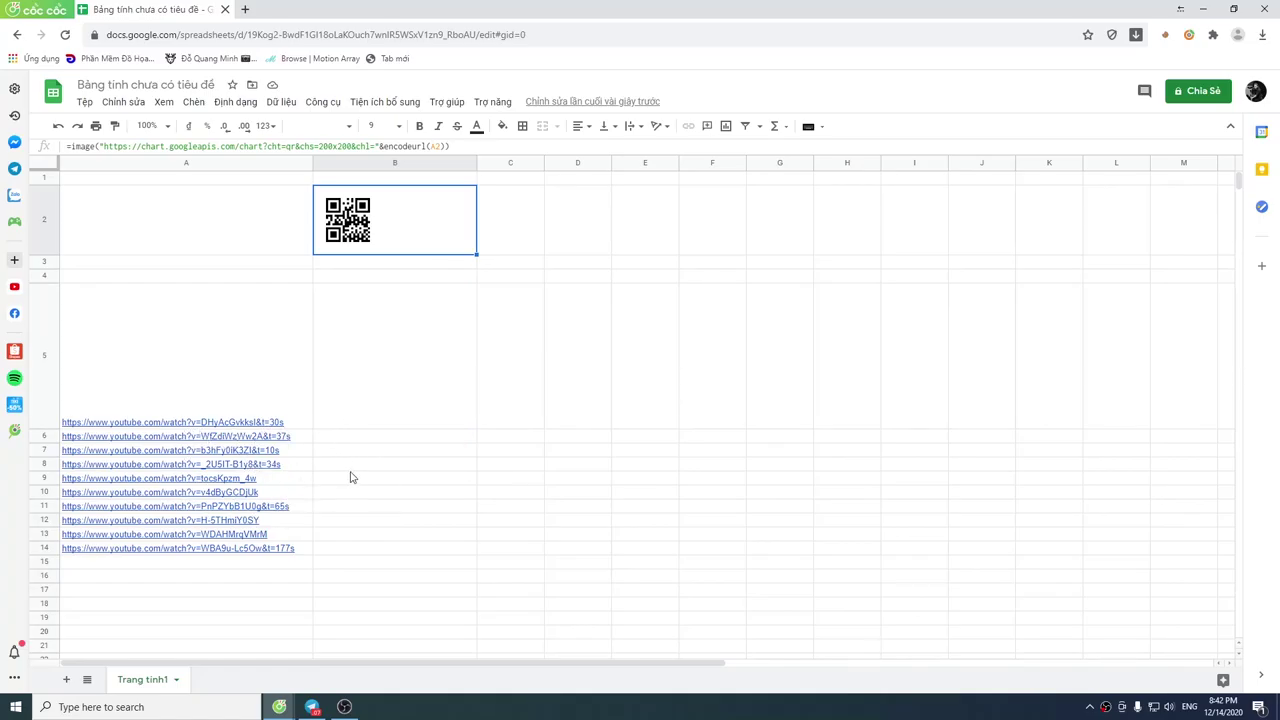
# - Fill the QR formula from B2 down column B to row 14
pyautogui.click(283, 325)
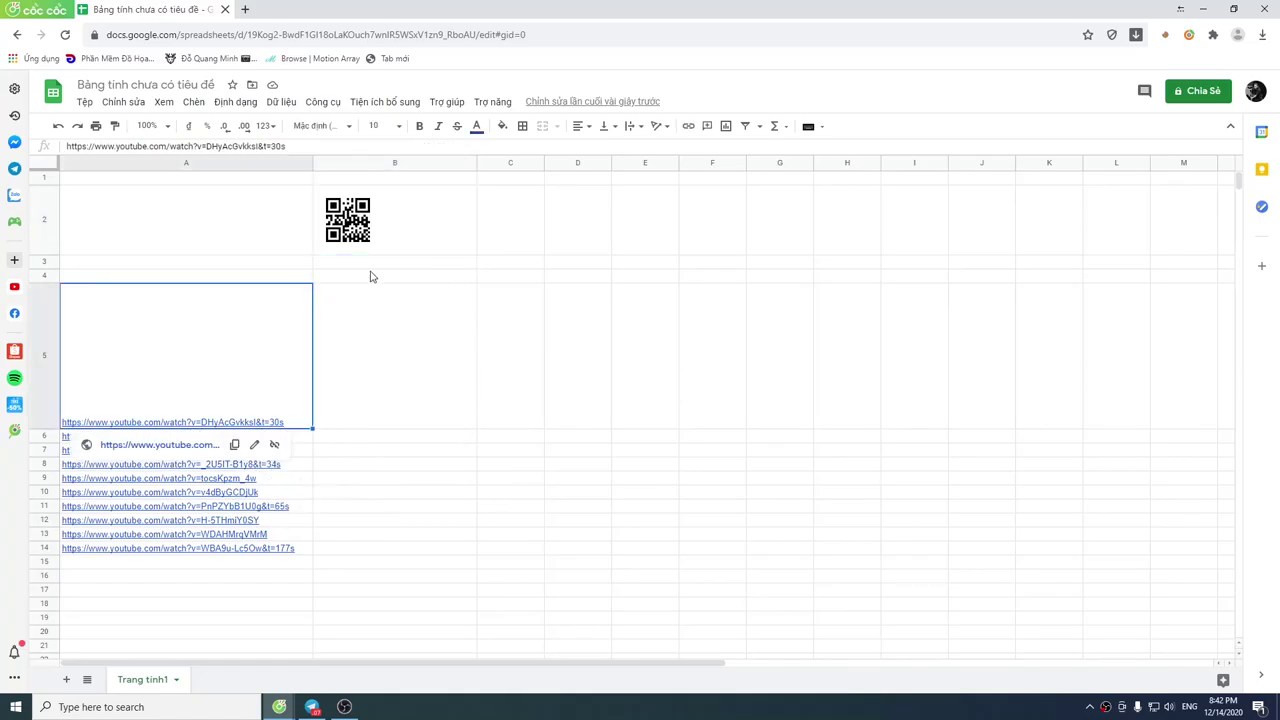
pyautogui.click(410, 235)
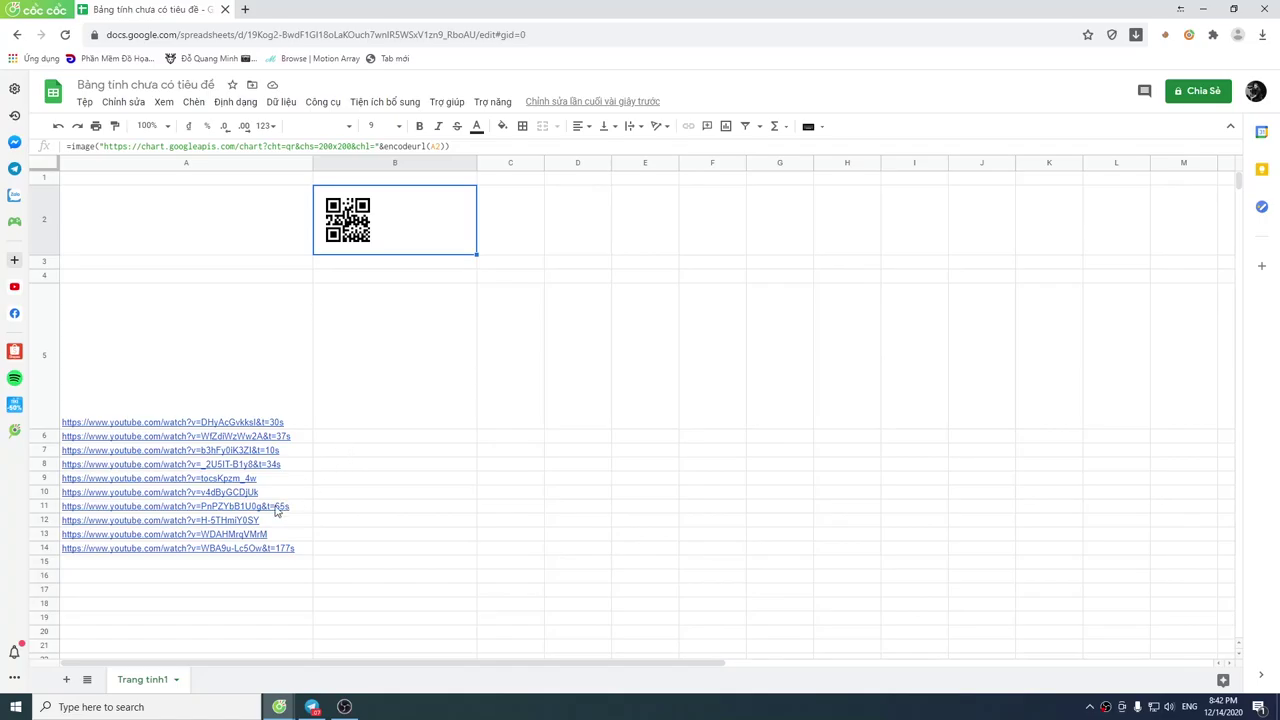
pyautogui.click(257, 375)
pyautogui.click(366, 323)
pyautogui.click(405, 239)
pyautogui.moveTo(477, 254); pyautogui.dragTo(462, 541)
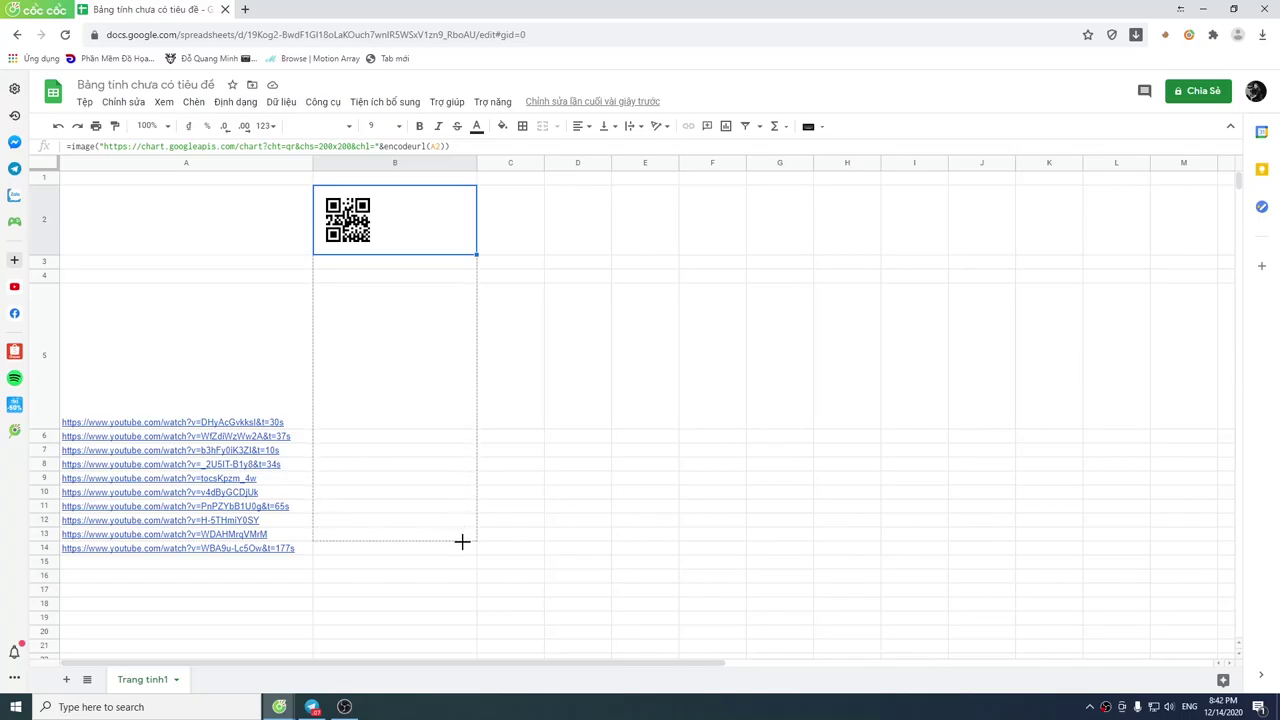
pyautogui.moveTo(462, 541); pyautogui.dragTo(462, 548)
pyautogui.click(553, 360)
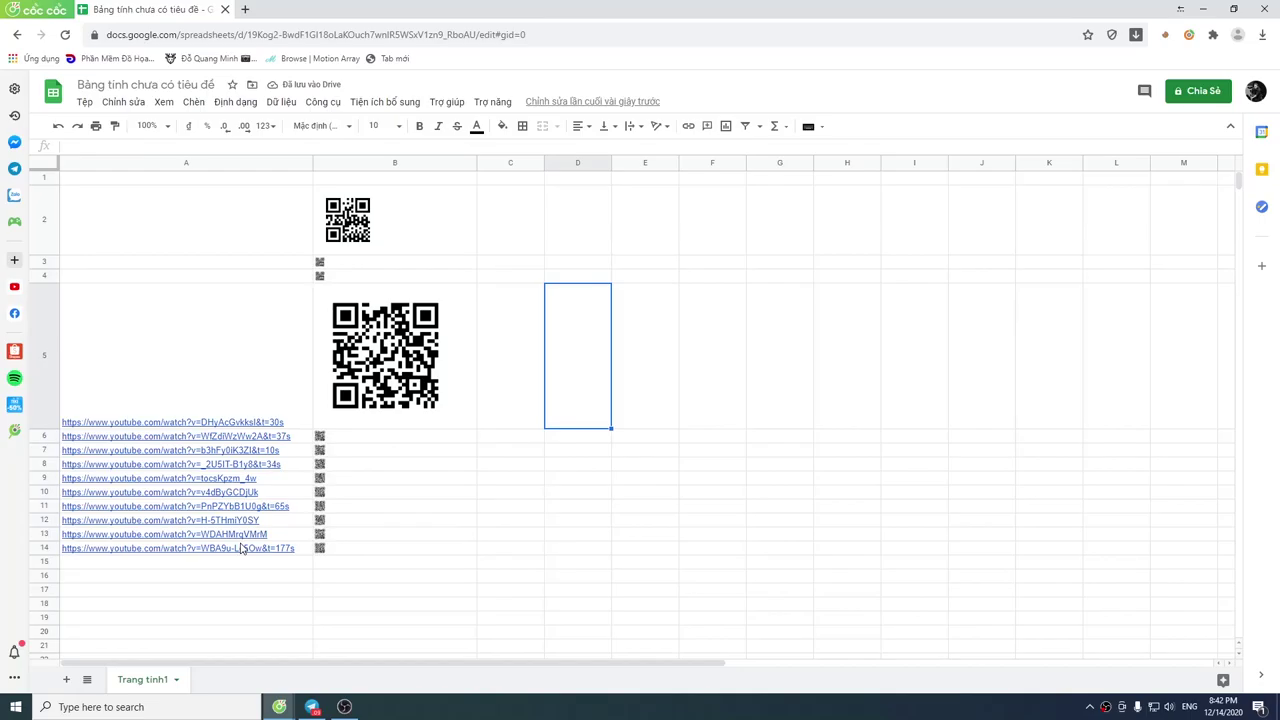
pyautogui.moveTo(170, 464)
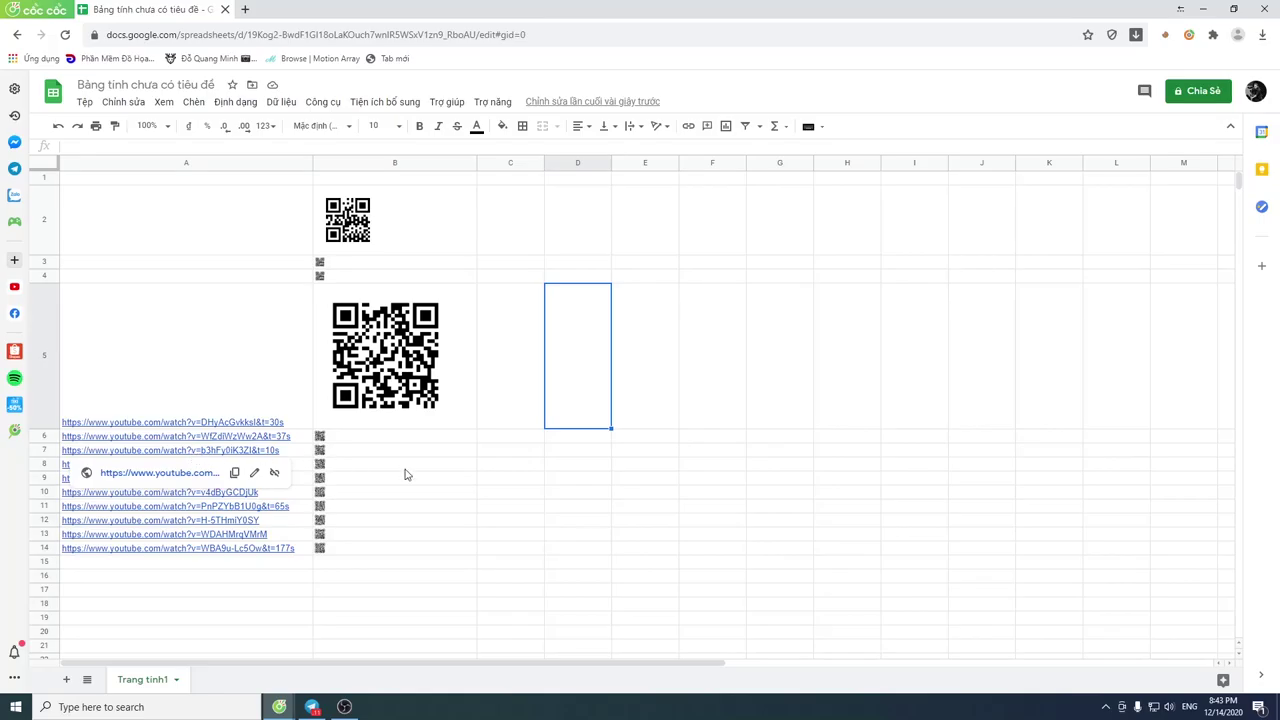
# - Clear the QR codes from B3:B14 and then from B2, leaving column B empty
pyautogui.click(586, 563)
pyautogui.click(367, 549)
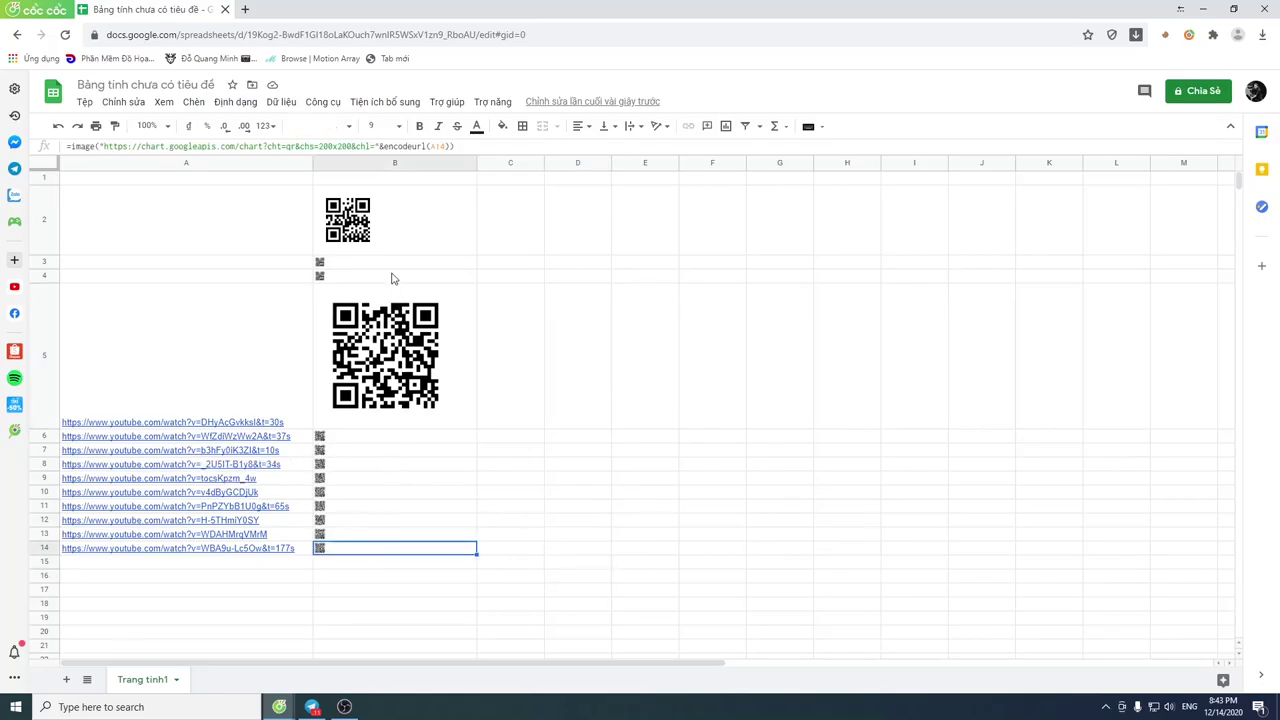
pyautogui.keyDown('shift'); pyautogui.click(386, 271); pyautogui.keyUp('shift')
pyautogui.press('Delete')
pyautogui.click(585, 437)
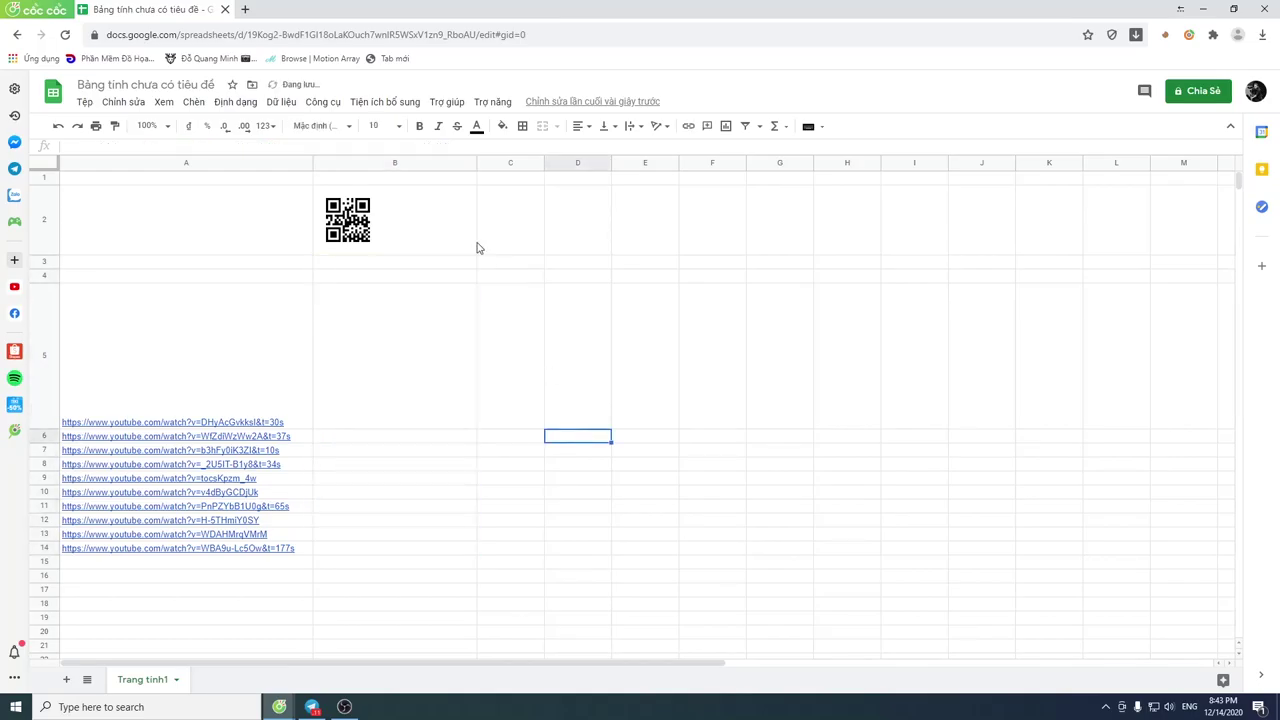
pyautogui.click(446, 214)
pyautogui.press('Delete')
pyautogui.click(504, 387)
pyautogui.click(413, 223)
# - In the browser, close the Google Translate tab and check YouTube's notification, account and app menus
pyautogui.hotkey('alt', 'Tab')
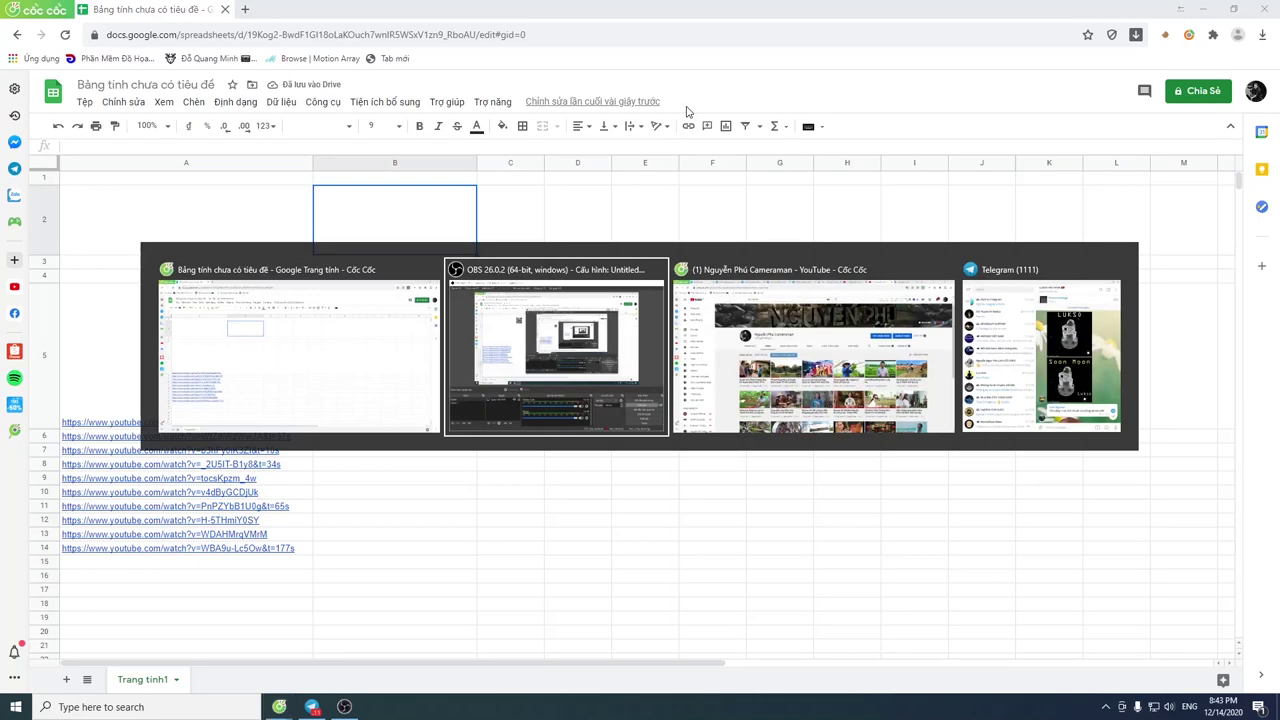
pyautogui.press('Tab')
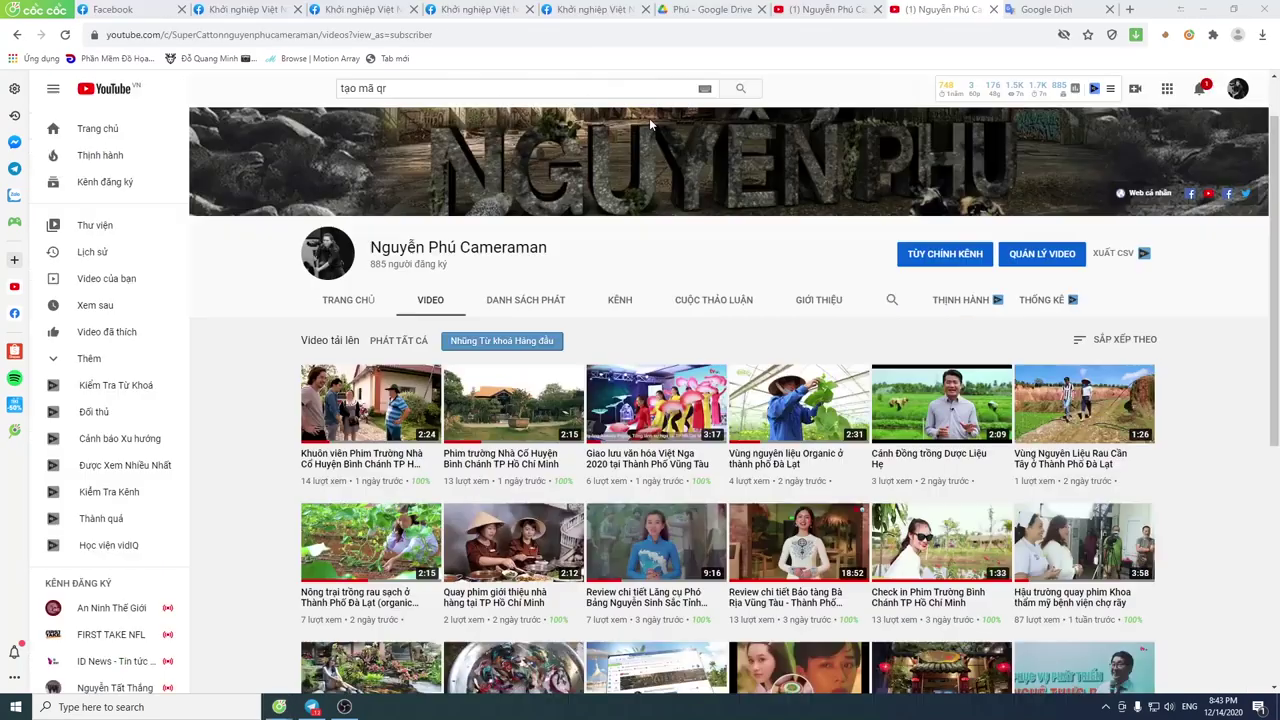
pyautogui.click(1087, 14)
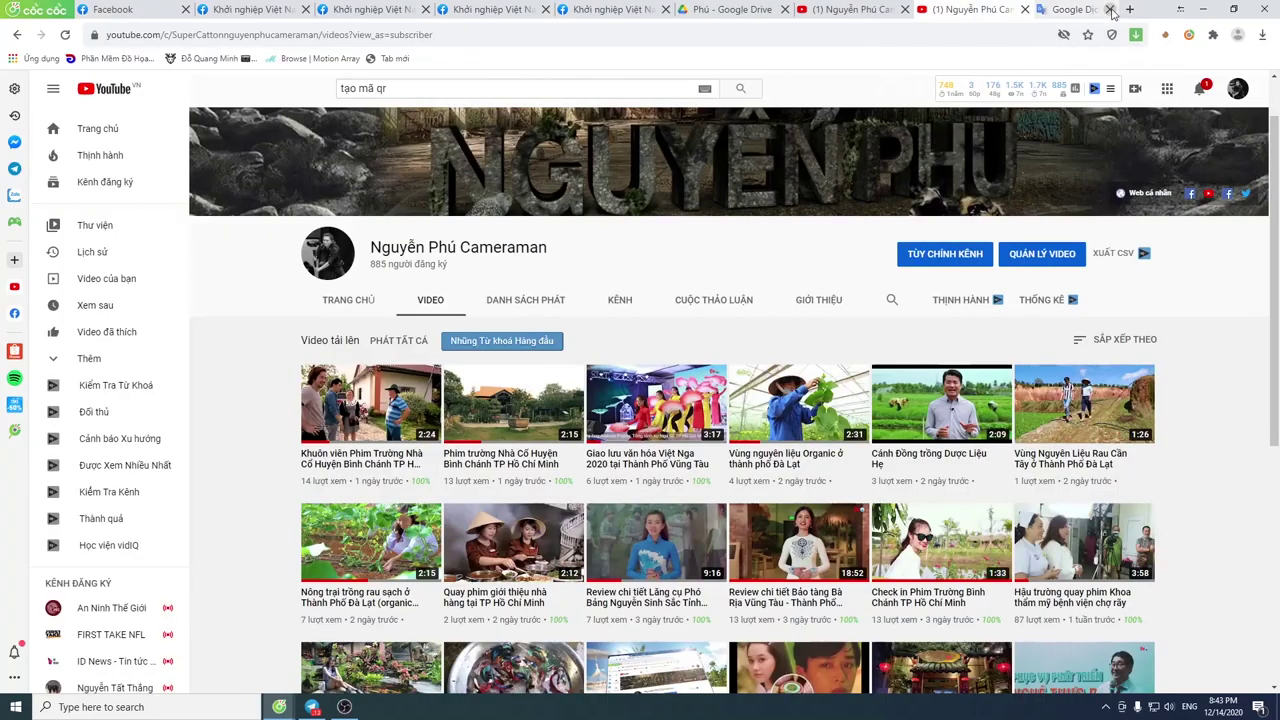
pyautogui.click(1109, 9)
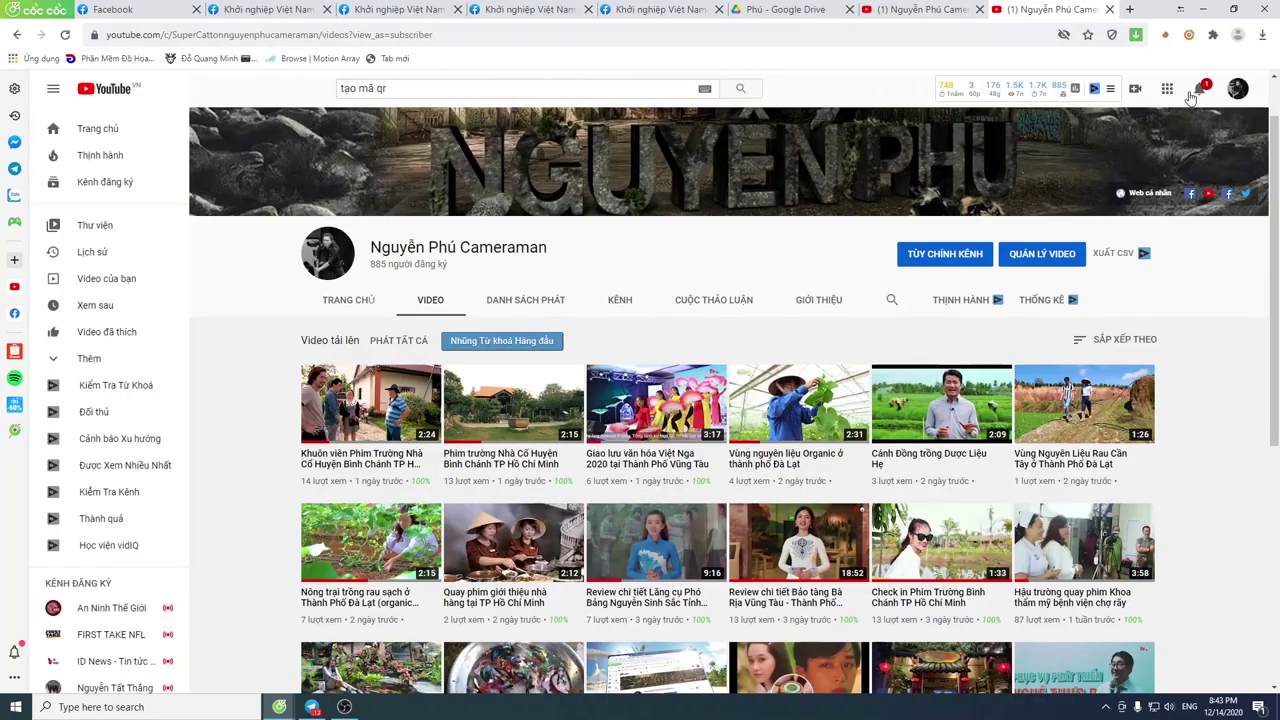
pyautogui.click(1199, 89)
pyautogui.click(1222, 94)
pyautogui.click(1237, 90)
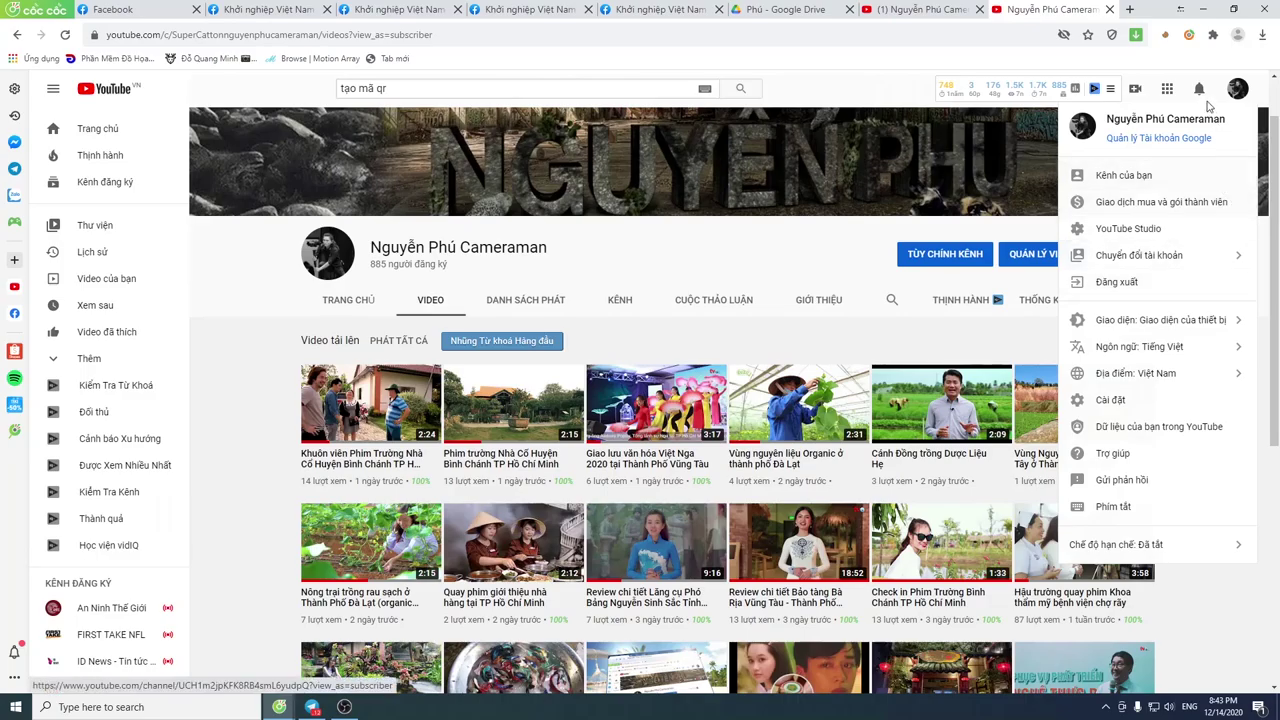
pyautogui.click(1166, 90)
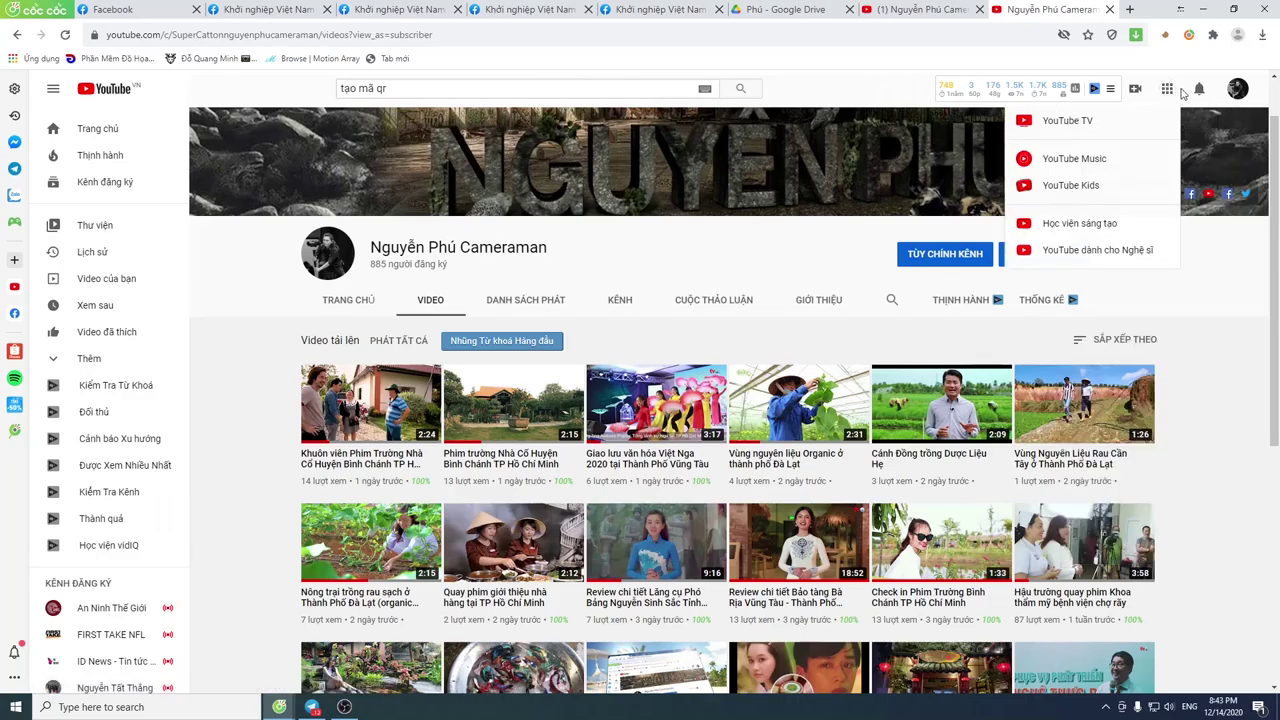
# - Load google.com in a new tab and show the Google apps list
pyautogui.click(1129, 10)
pyautogui.write('google.com')
pyautogui.press('Return')
pyautogui.click(1221, 91)
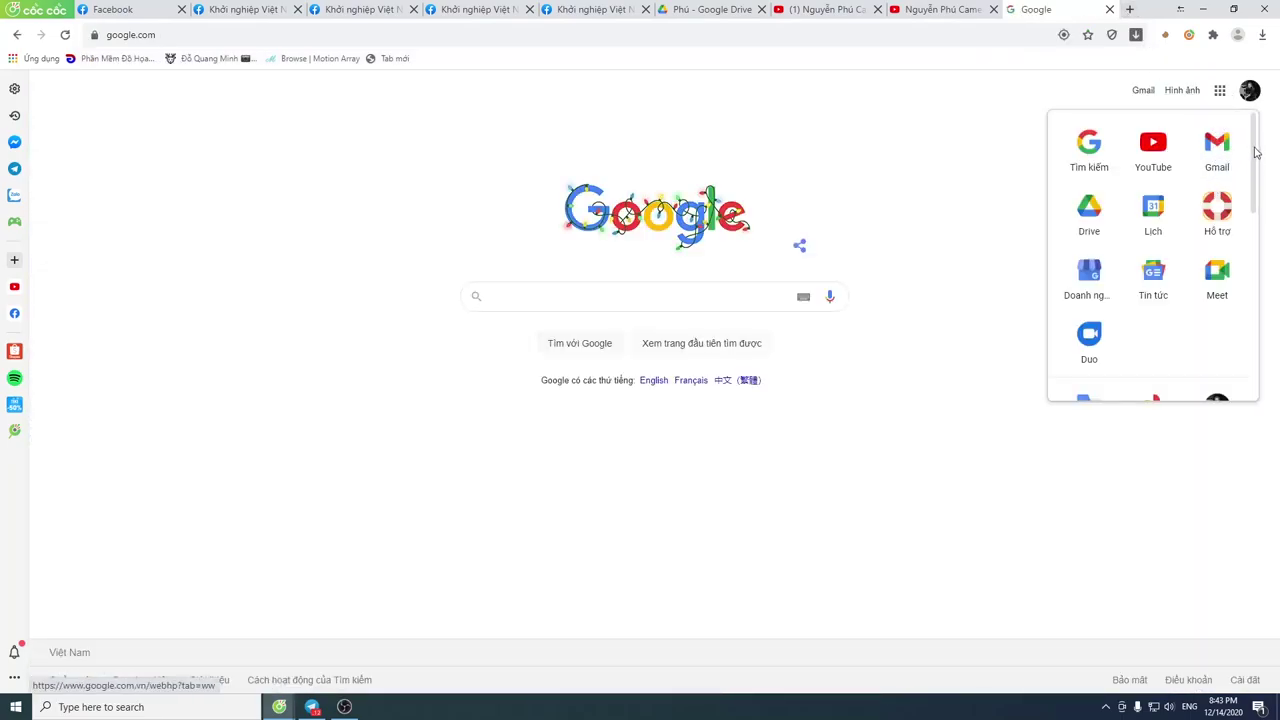
# - Open Google Sheets from the Google apps list and create a blank spreadsheet
pyautogui.scroll(-3, 1153, 235)
pyautogui.scroll(-2, 1153, 235)
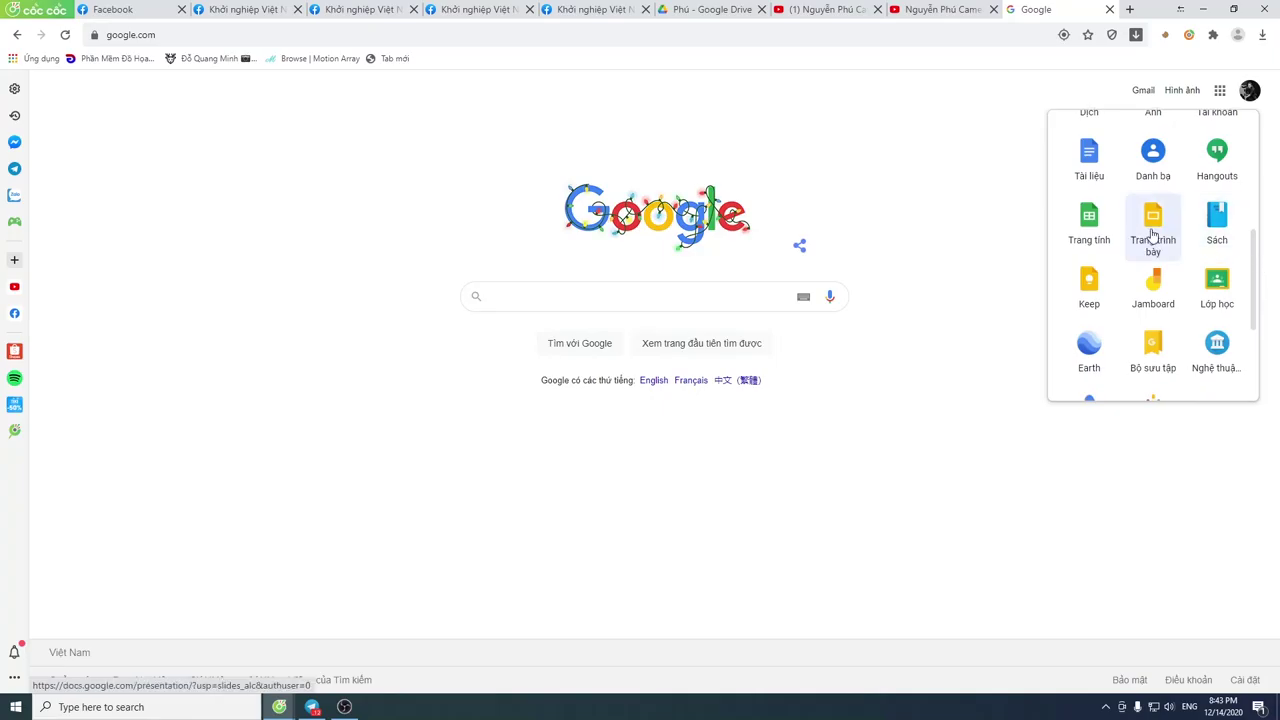
pyautogui.click(1093, 230)
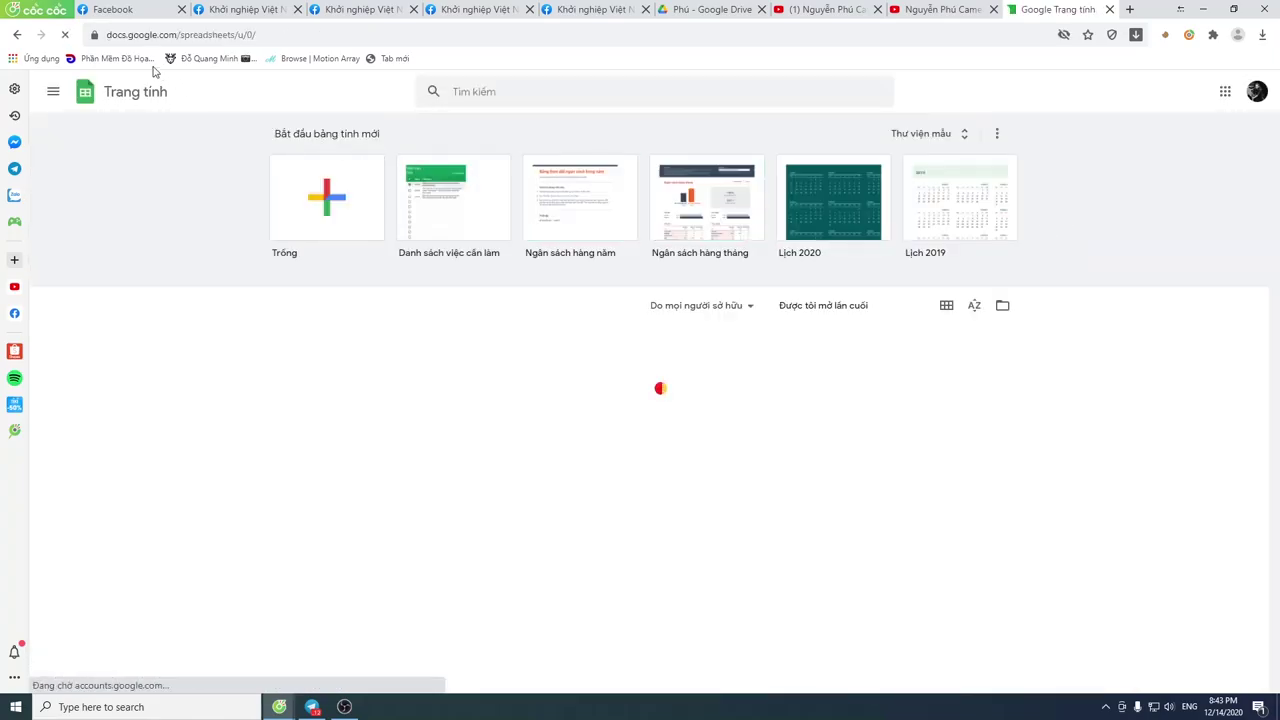
pyautogui.click(180, 35)
pyautogui.click(180, 35)
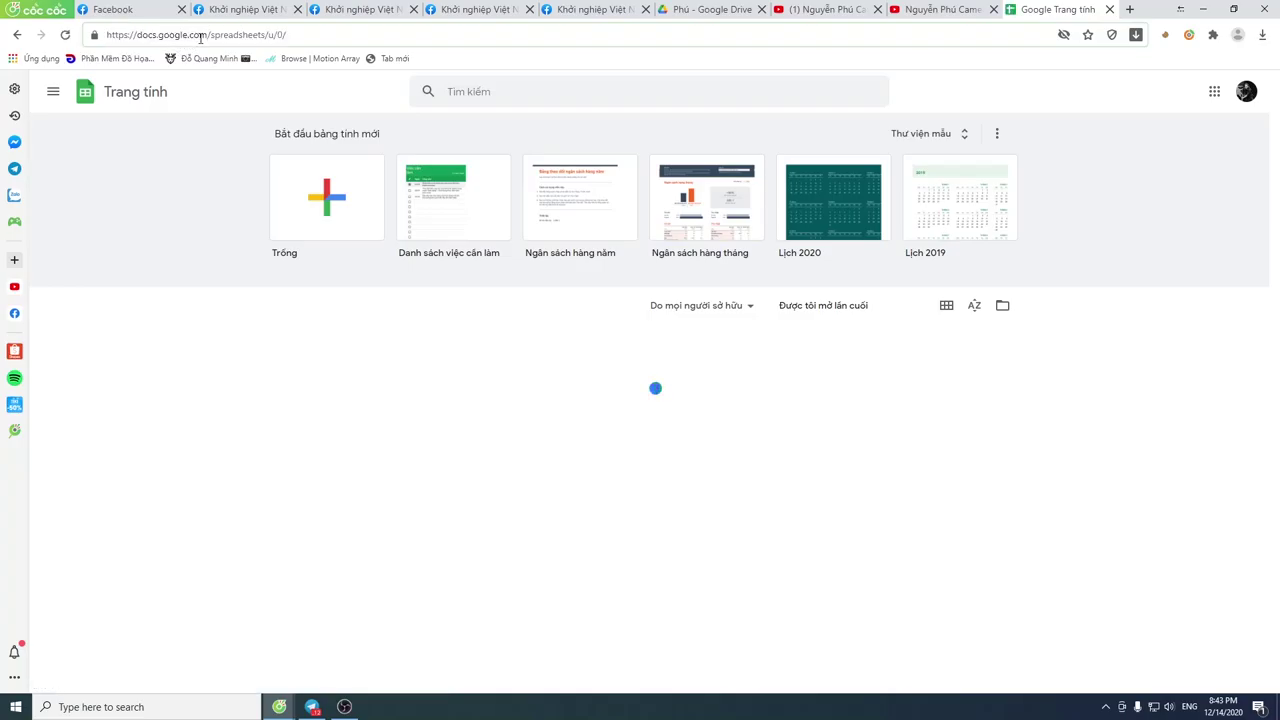
pyautogui.moveTo(137, 35); pyautogui.dragTo(155, 35)
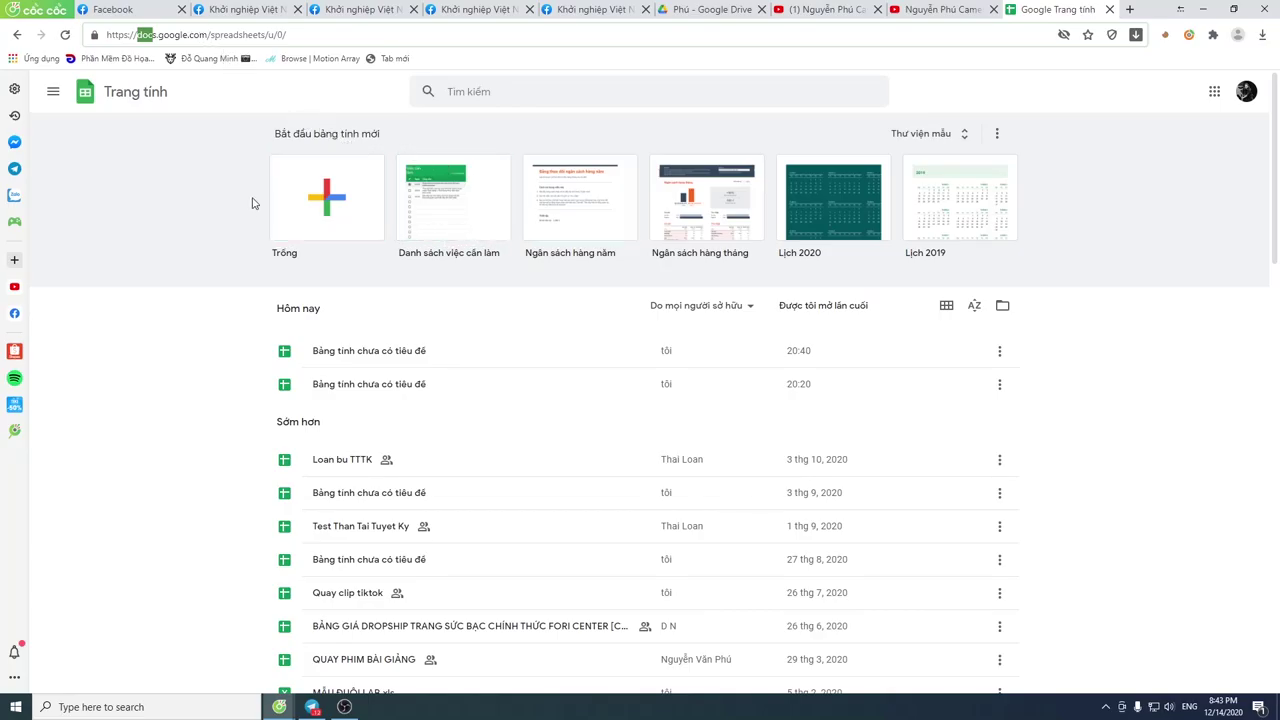
pyautogui.click(327, 208)
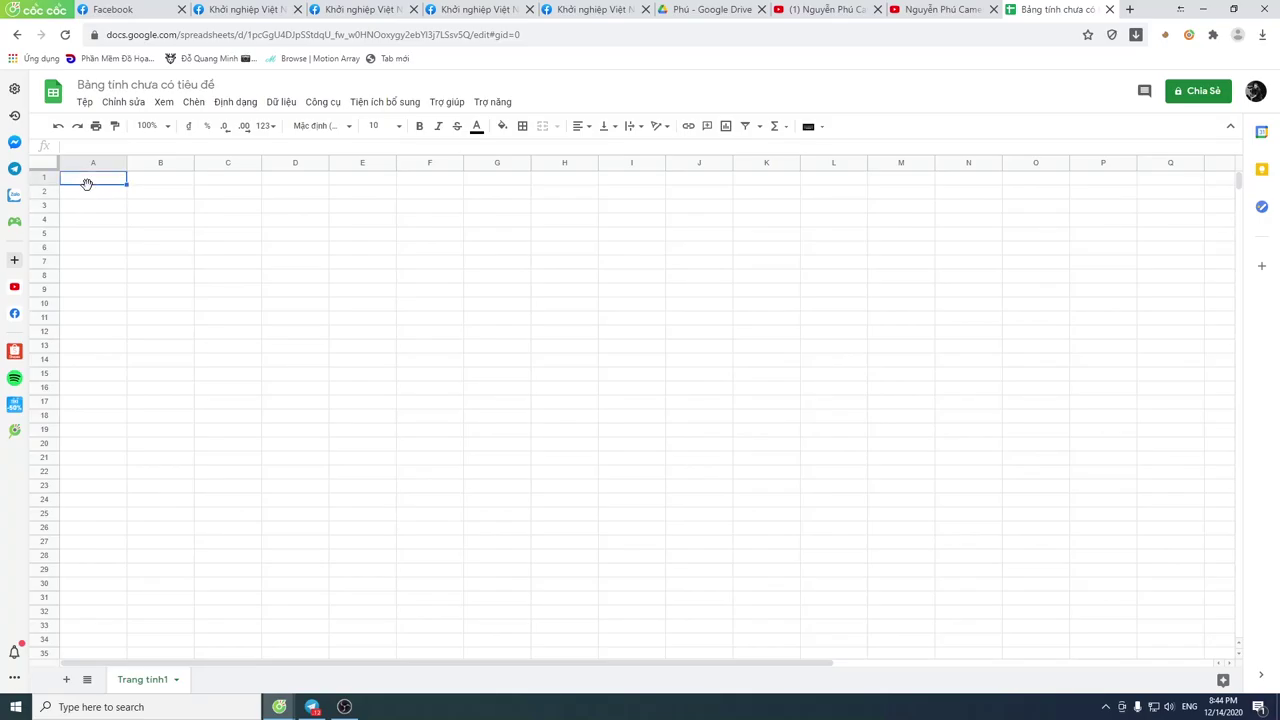
pyautogui.click(88, 194)
# - Widen column A and bring up the YouTube channel's video list
pyautogui.click(86, 180)
pyautogui.moveTo(153, 161); pyautogui.dragTo(250, 161)
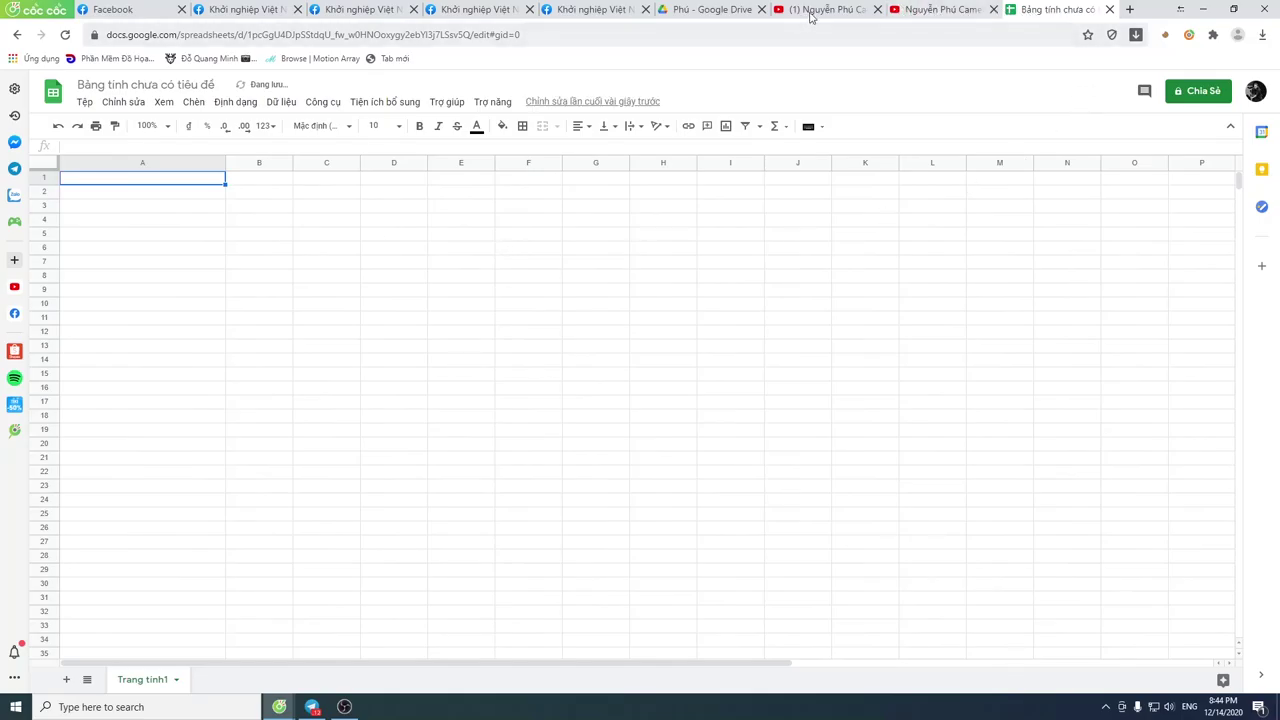
pyautogui.click(940, 9)
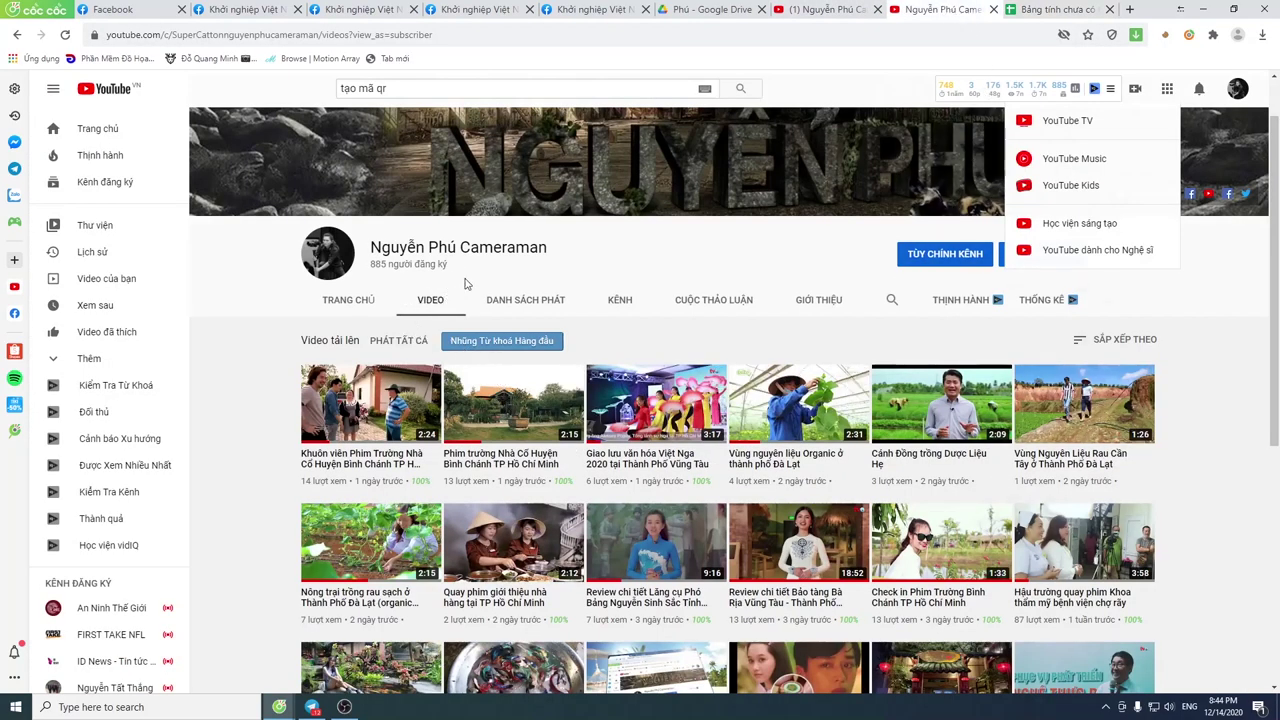
pyautogui.click(357, 299)
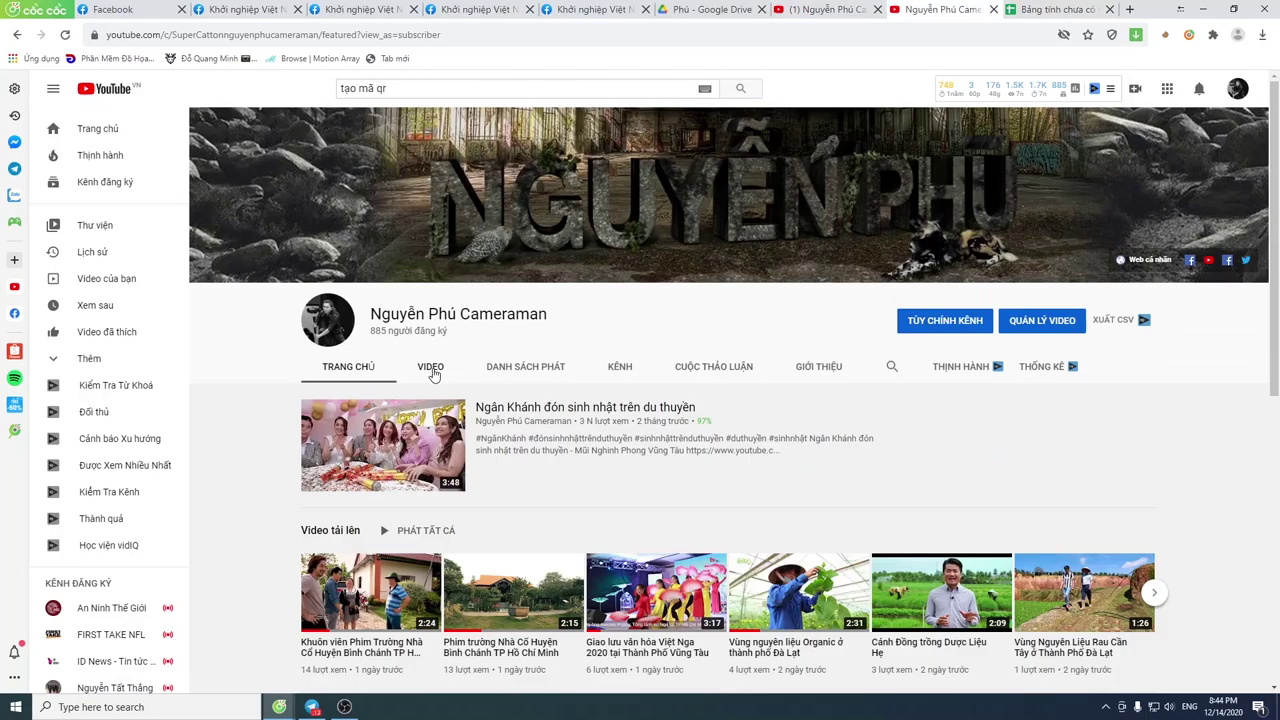
pyautogui.click(432, 367)
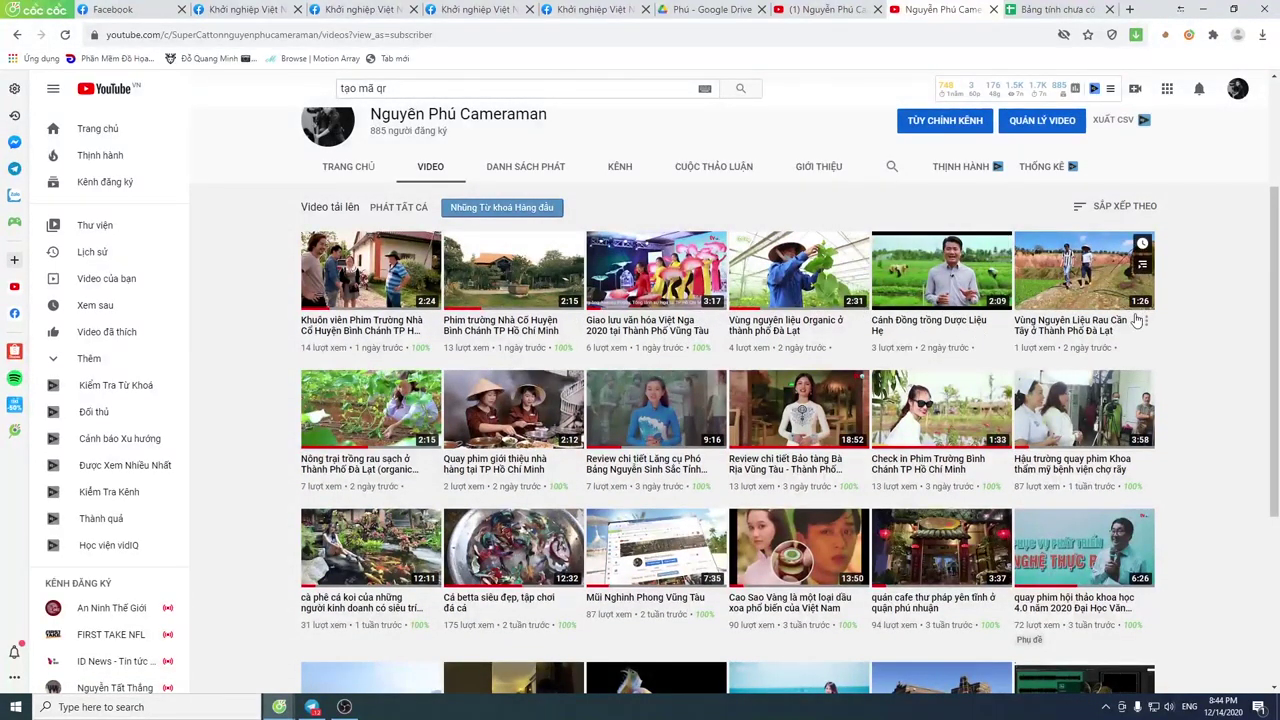
# - Paste the first video's link into A2 and widen column A to fit it
pyautogui.moveTo(370, 270)
pyautogui.click(433, 320)
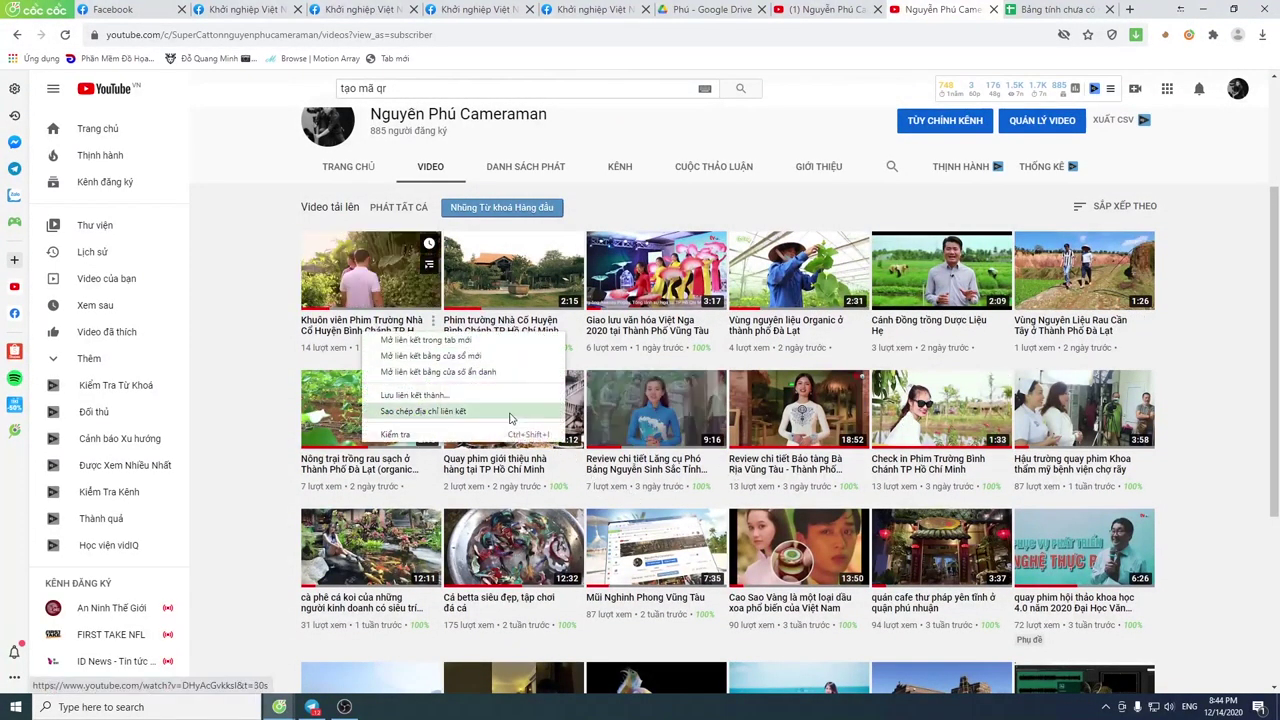
pyautogui.hotkey('alt', 'Tab')
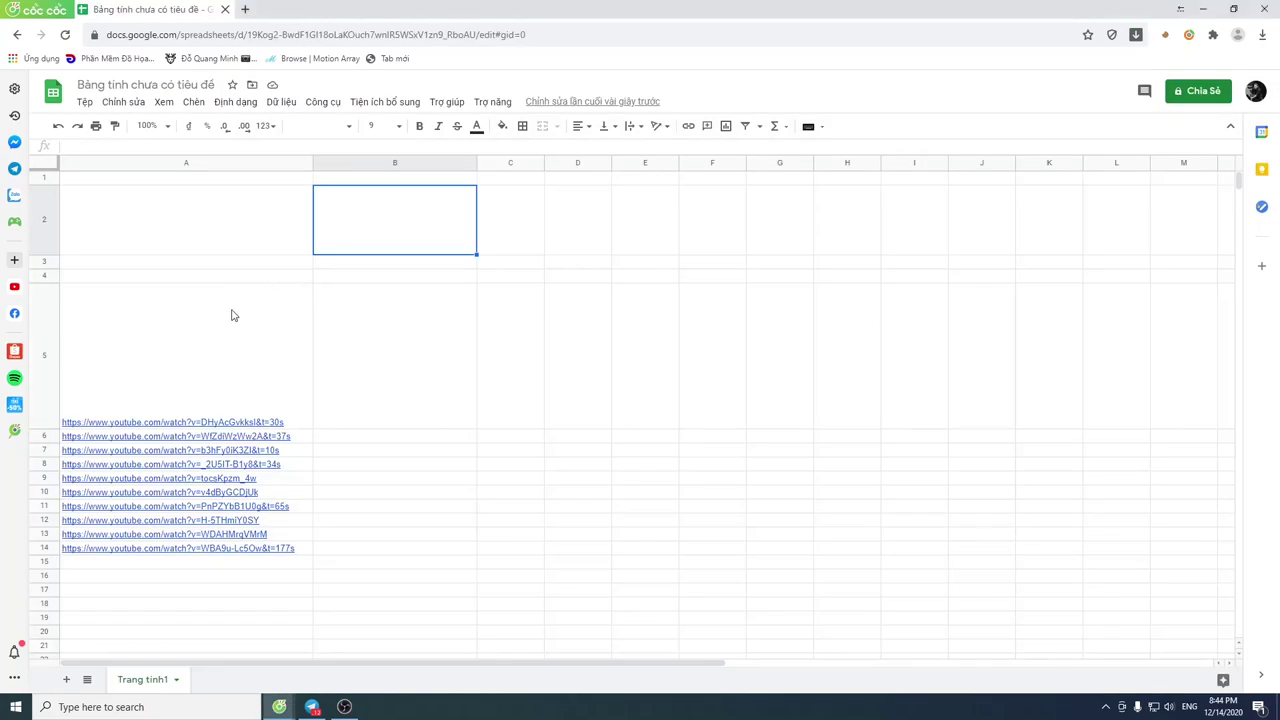
pyautogui.hotkey('alt', 'Tab')
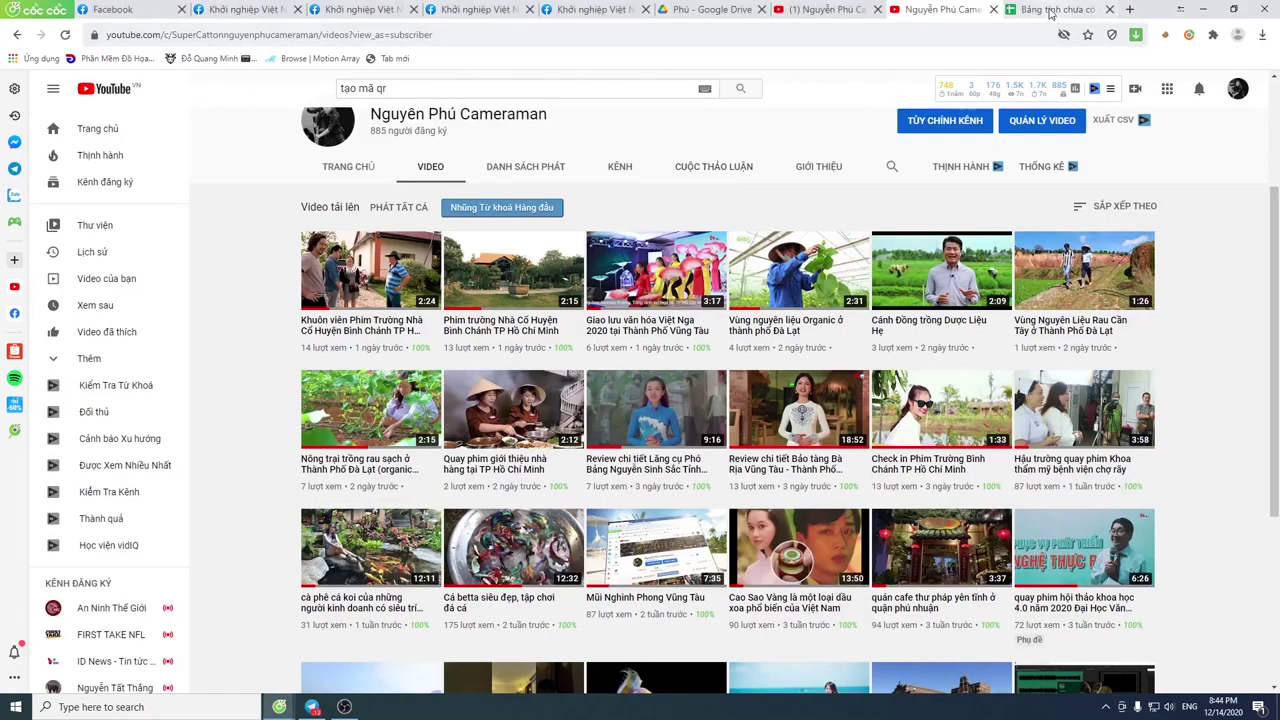
pyautogui.click(1050, 12)
pyautogui.click(83, 196)
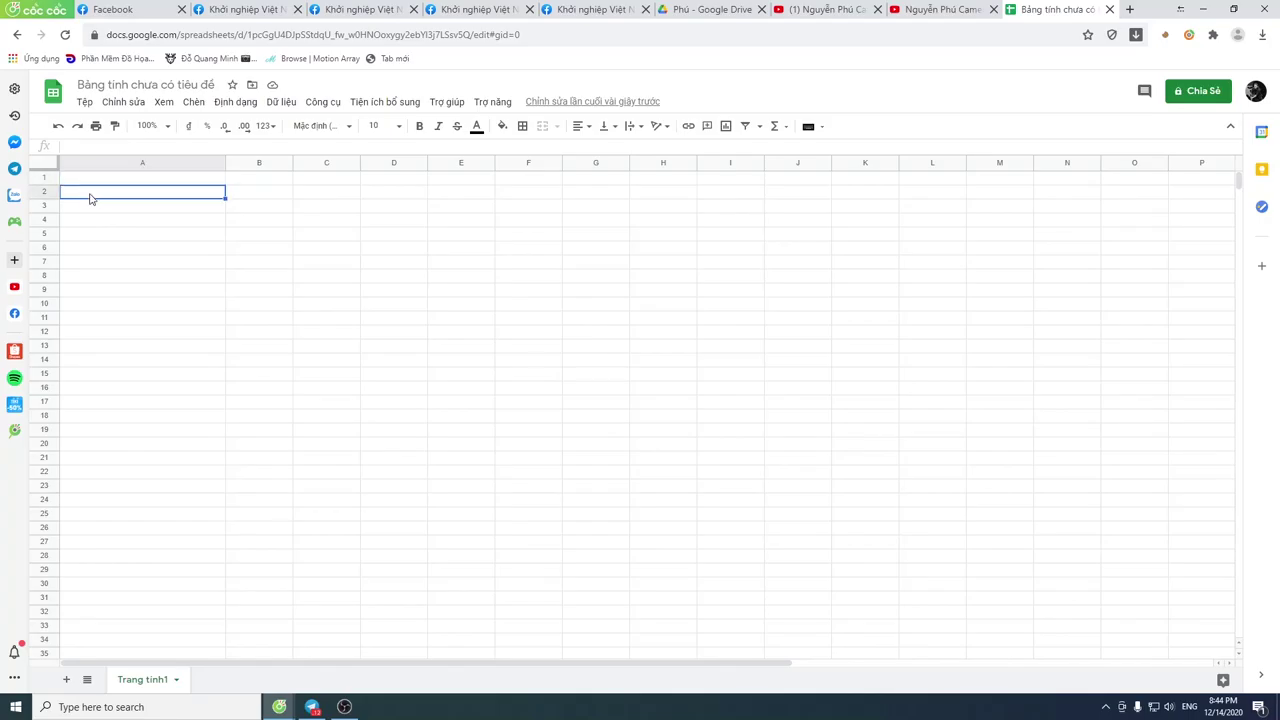
pyautogui.write('https://www.youtube.com/watch?v=DHyAcGvkksI&t=30s')
pyautogui.click(272, 248)
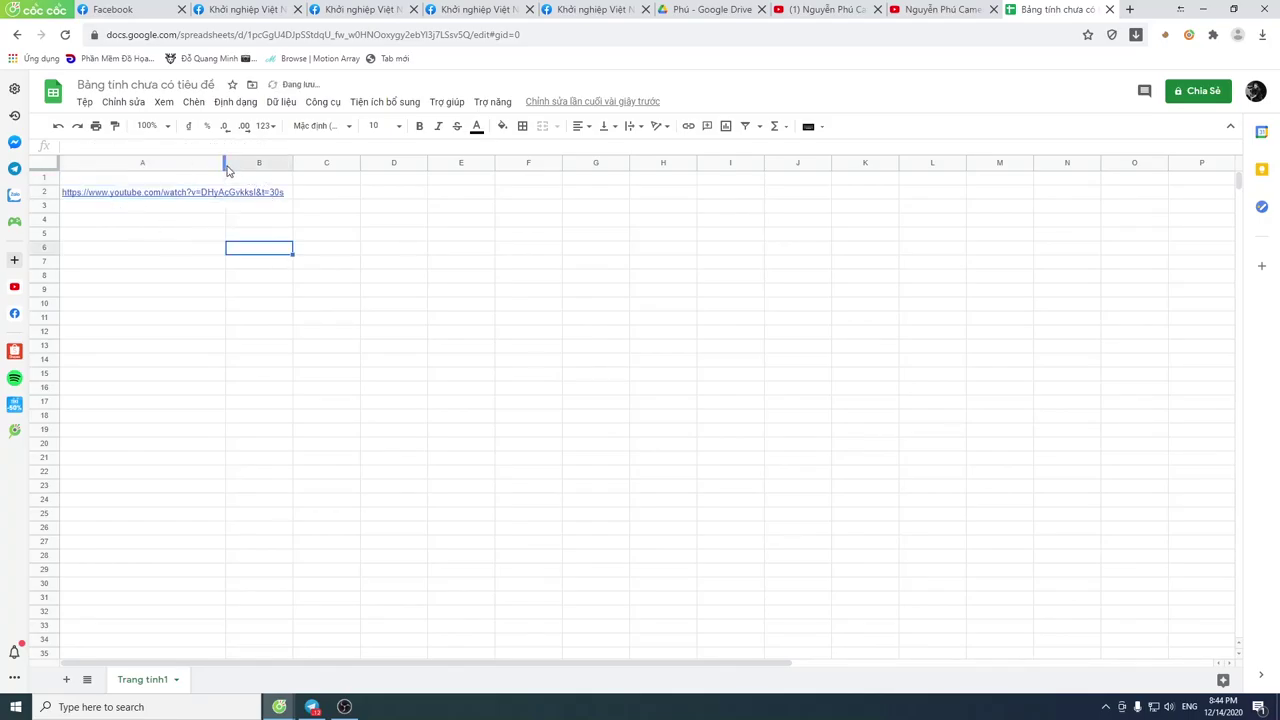
pyautogui.moveTo(229, 162); pyautogui.dragTo(302, 162)
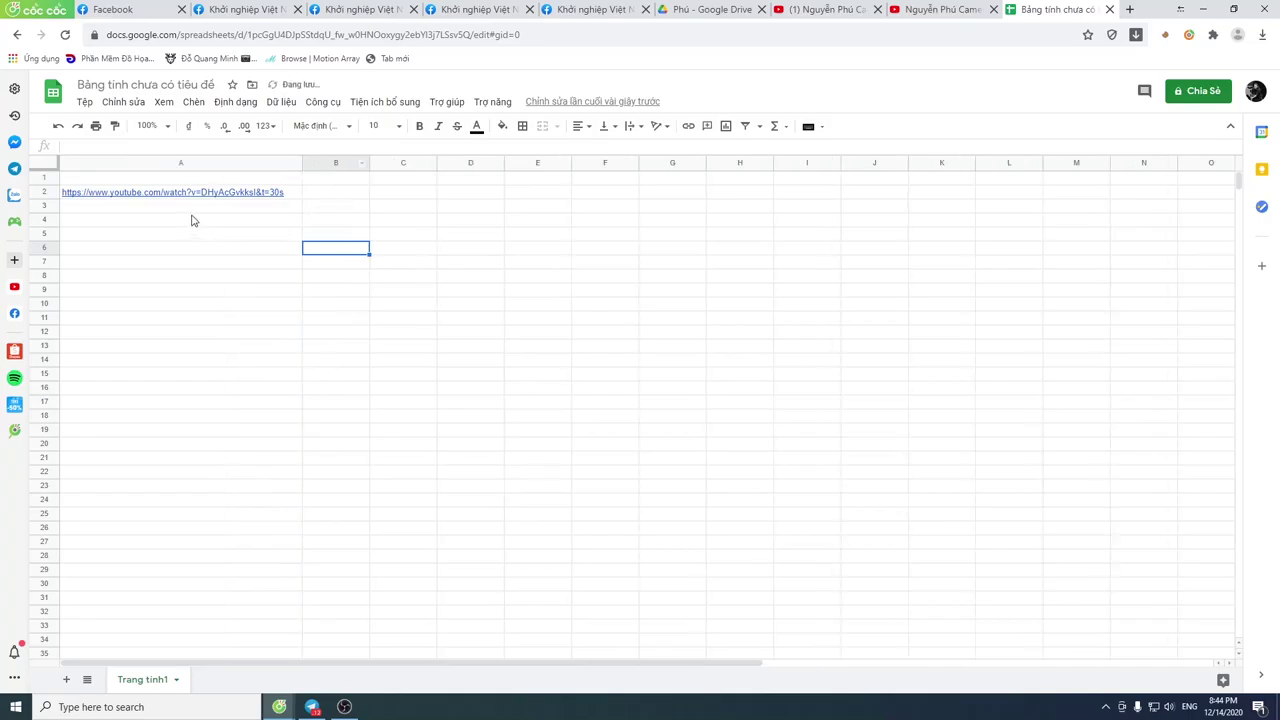
pyautogui.click(150, 215)
# - Paste the links of the Phim trường Nhà Cổ video and the top-row last video into A3 and A4
pyautogui.click(945, 9)
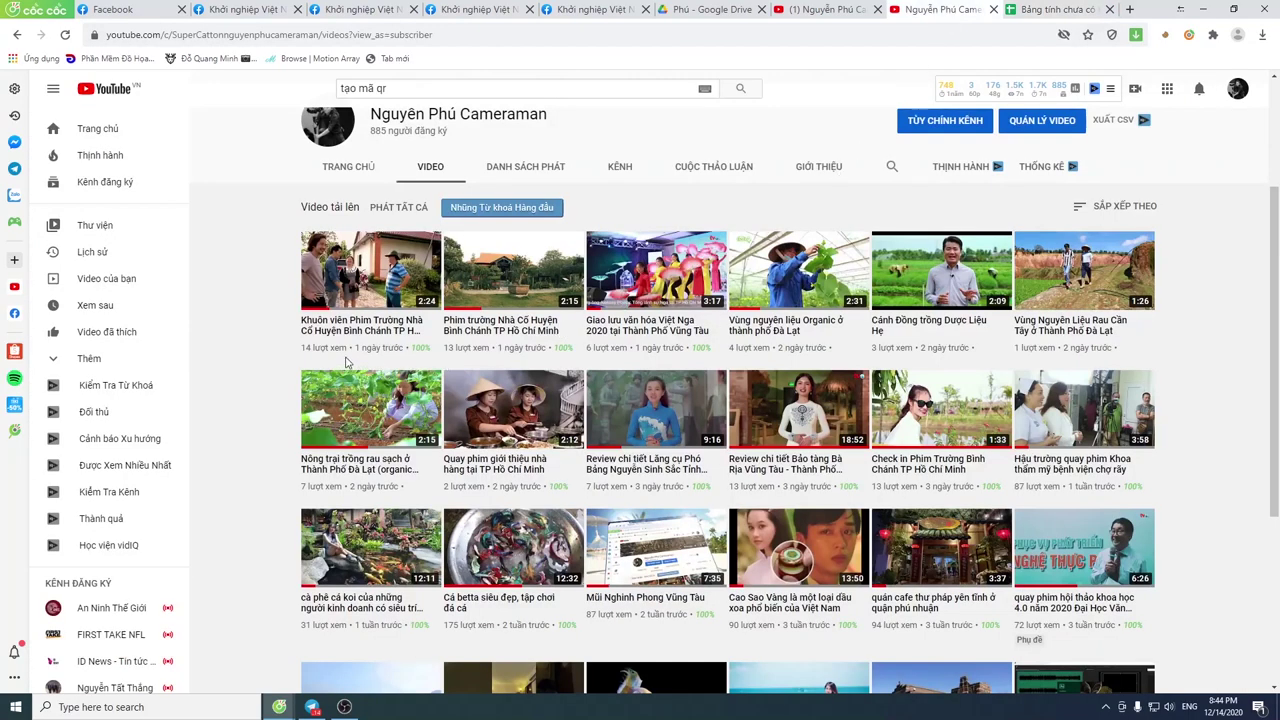
pyautogui.rightClick(497, 332)
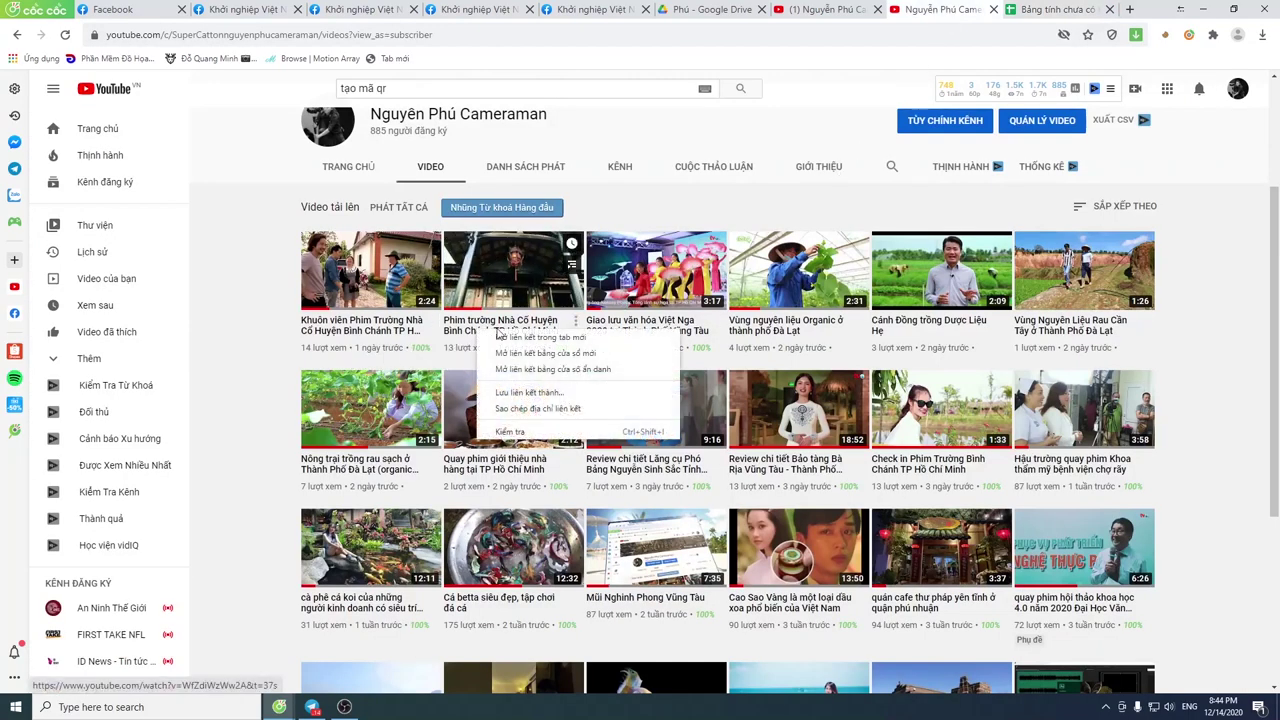
pyautogui.click(538, 408)
pyautogui.click(1052, 9)
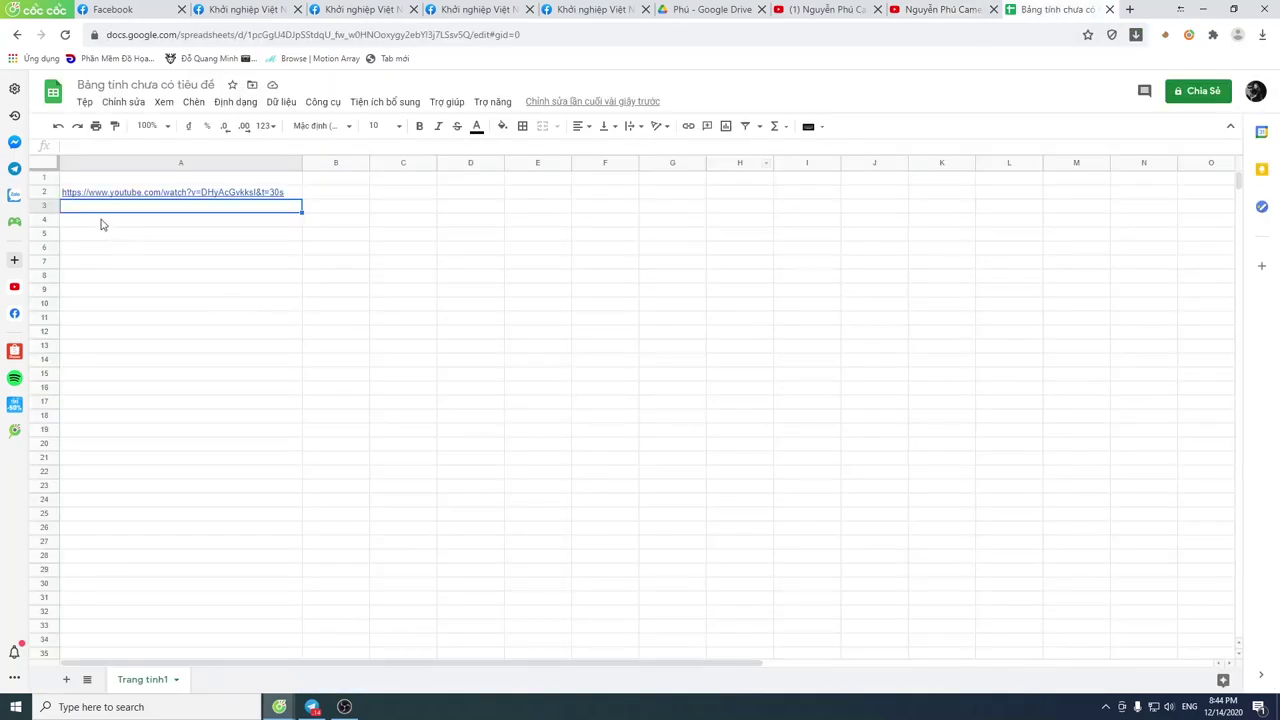
pyautogui.write('https://www.youtube.com/watch?v=WfZdiWzWw2A&t=37s')
pyautogui.click(210, 288)
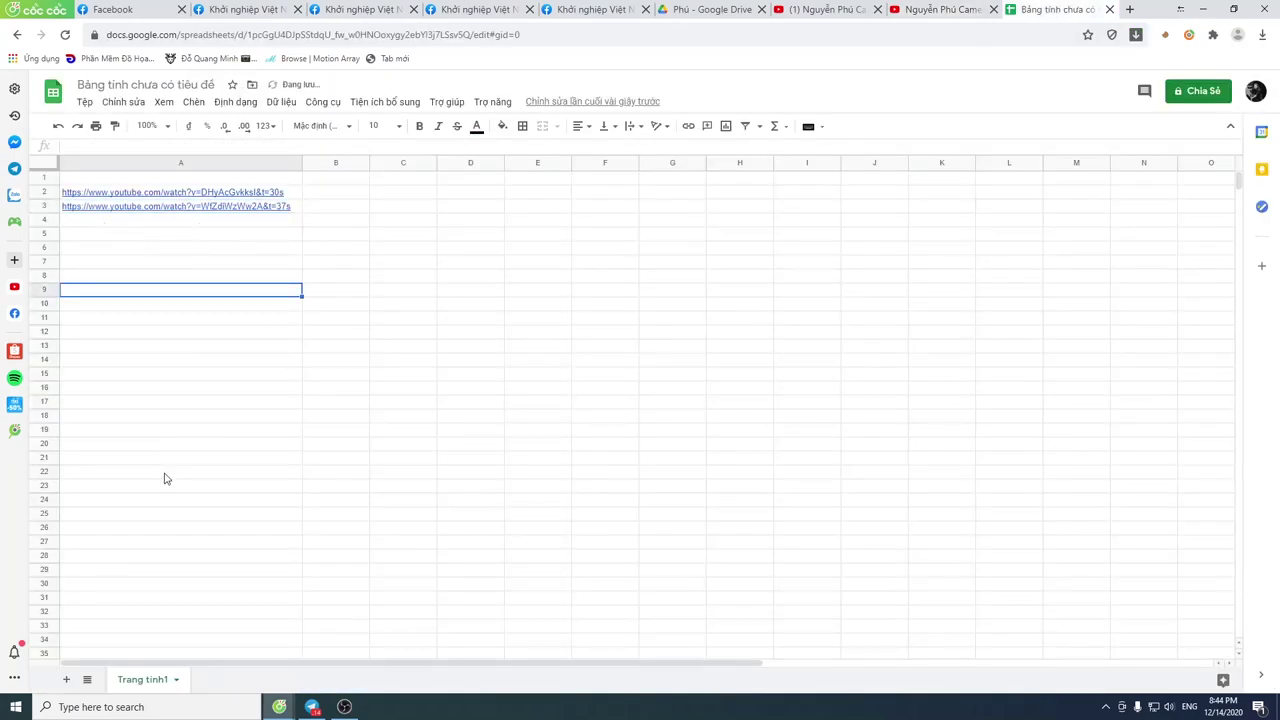
pyautogui.click(142, 224)
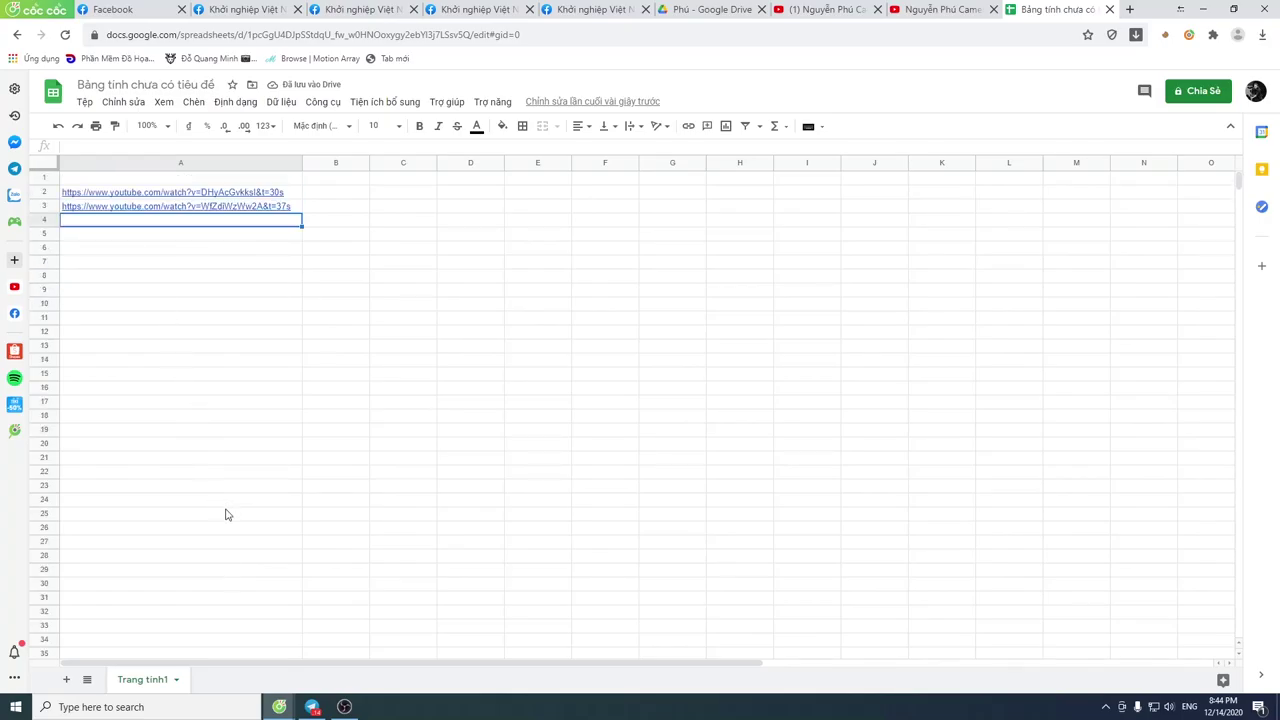
pyautogui.click(925, 18)
pyautogui.scroll(-2, 1087, 338)
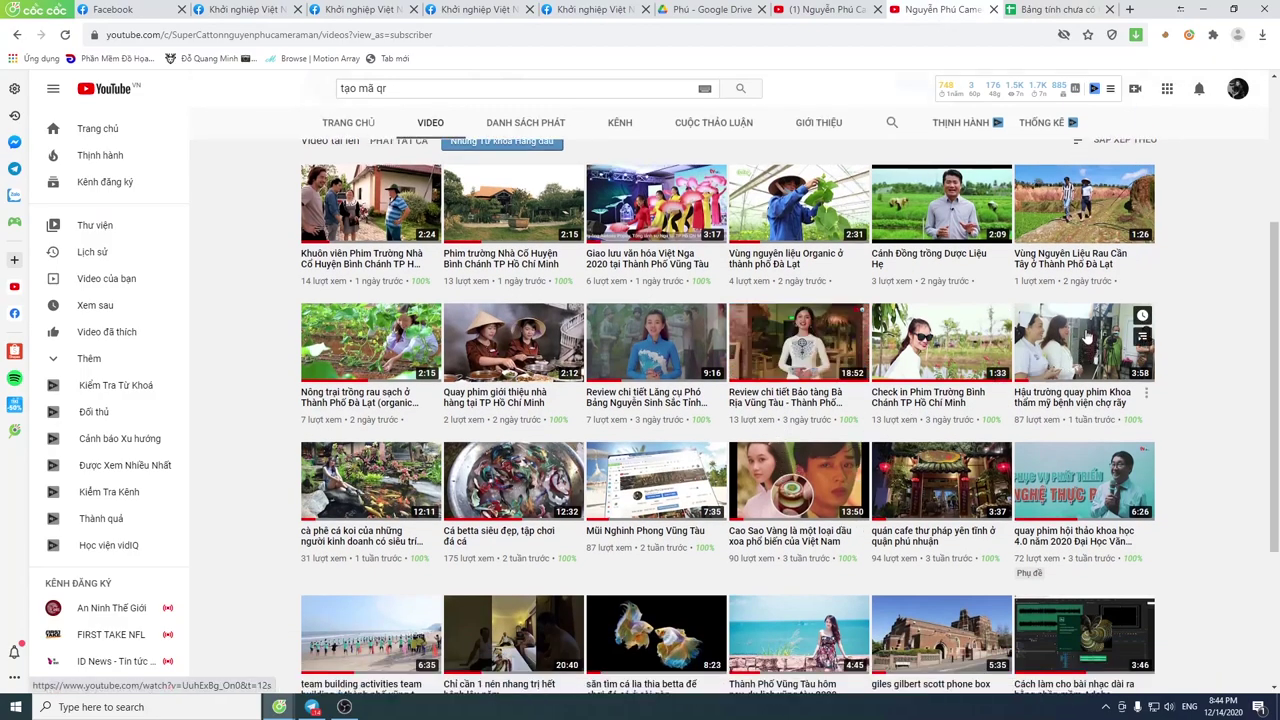
pyautogui.rightClick(1060, 261)
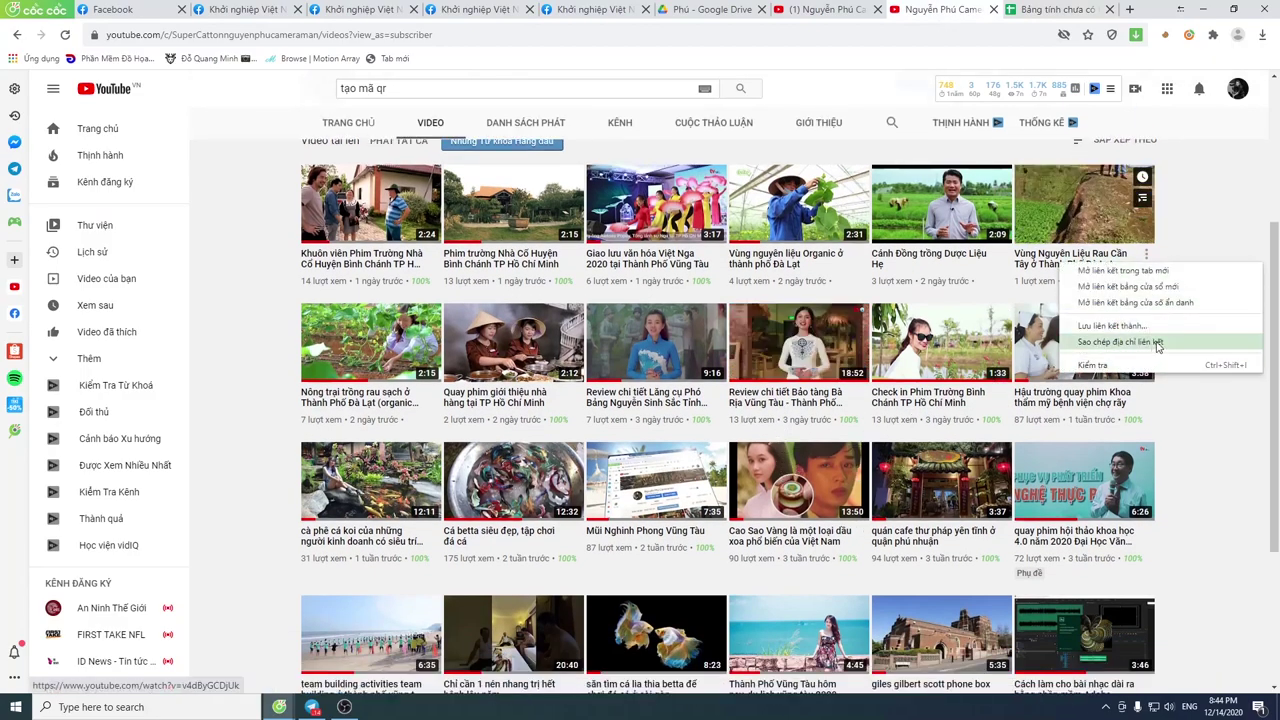
pyautogui.click(1157, 342)
pyautogui.click(1055, 10)
pyautogui.hotkey('ctrl', 'v')
pyautogui.press('Return')
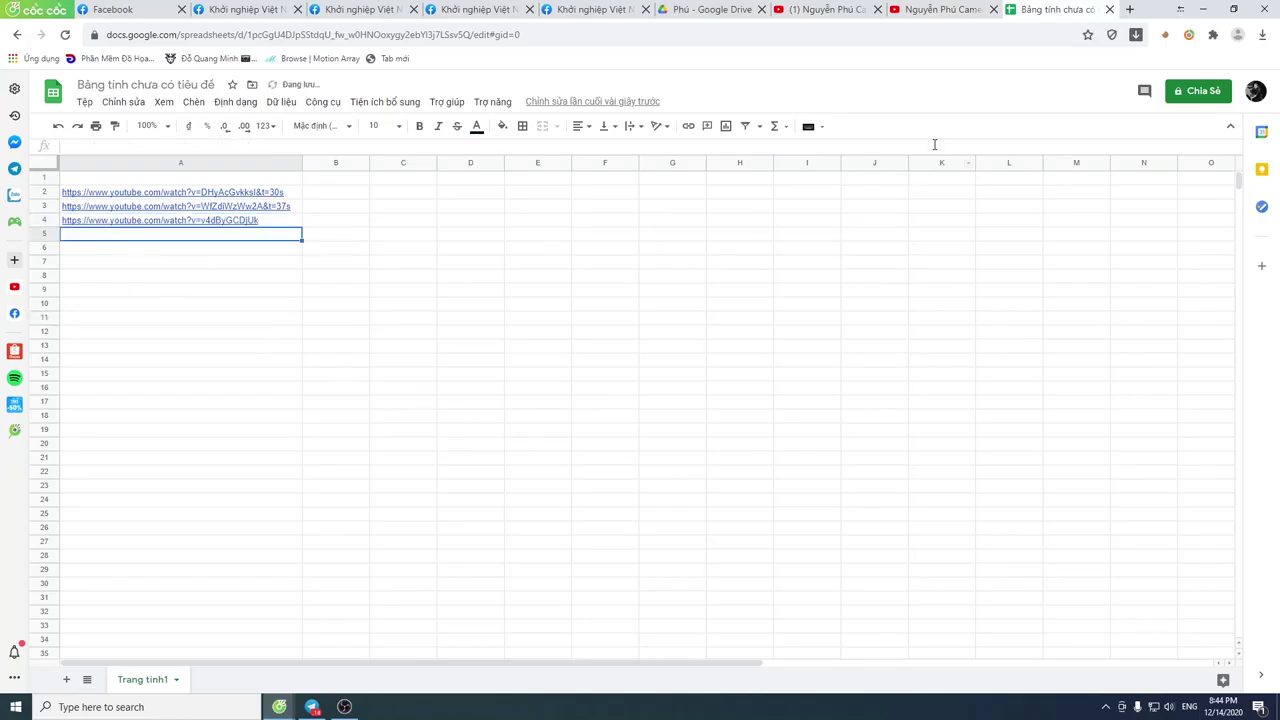
# - Paste the Nông trại trồng rau sạch video link and the next video's link into A5 and A6
pyautogui.click(938, 10)
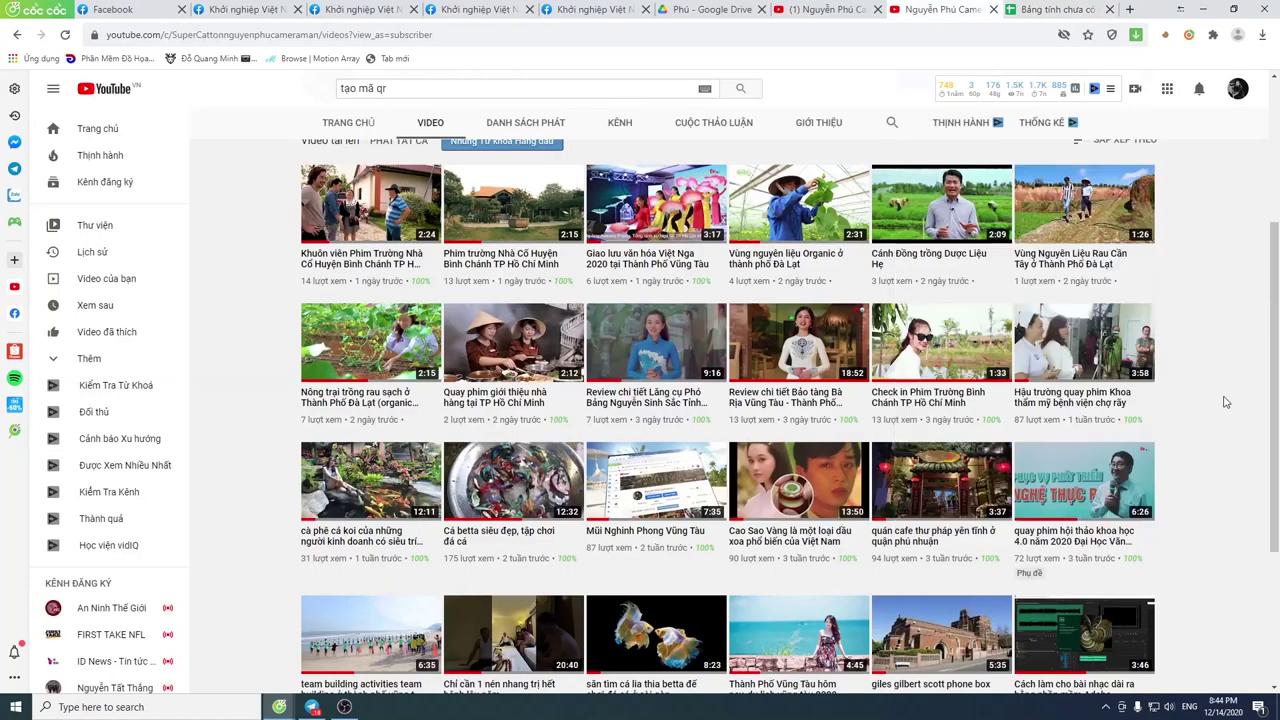
pyautogui.rightClick(394, 404)
pyautogui.click(416, 481)
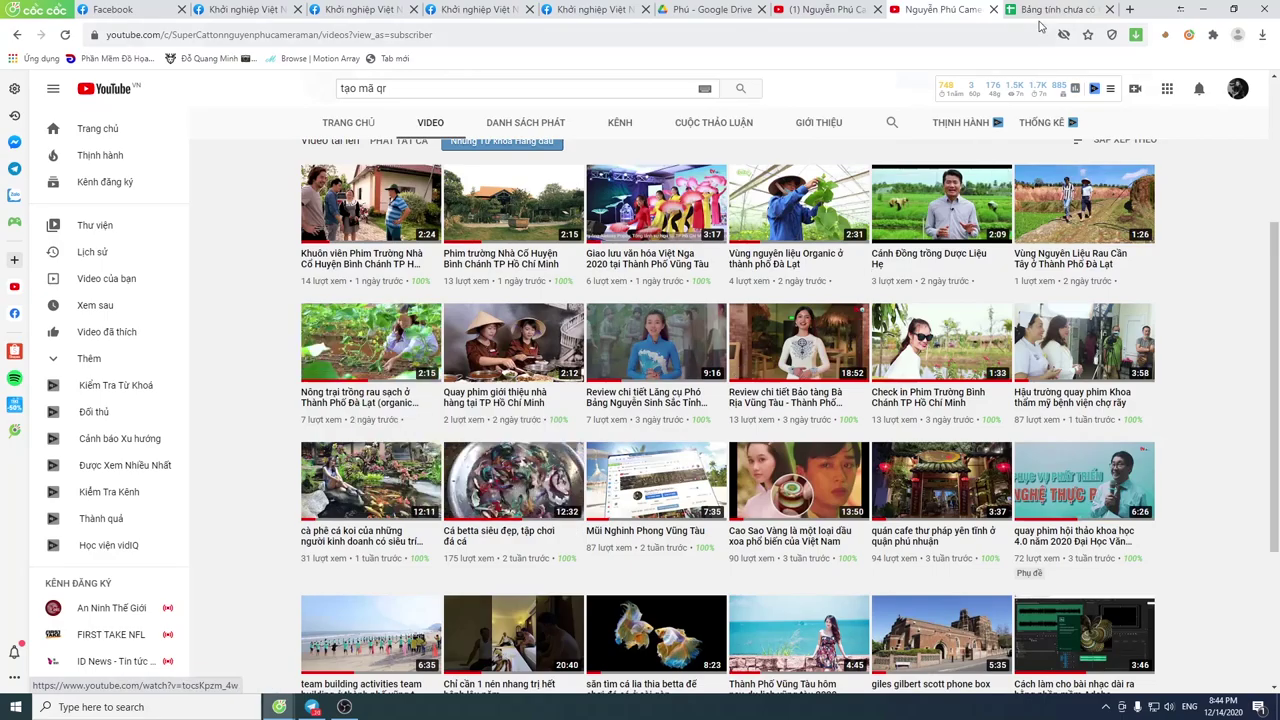
pyautogui.click(1055, 10)
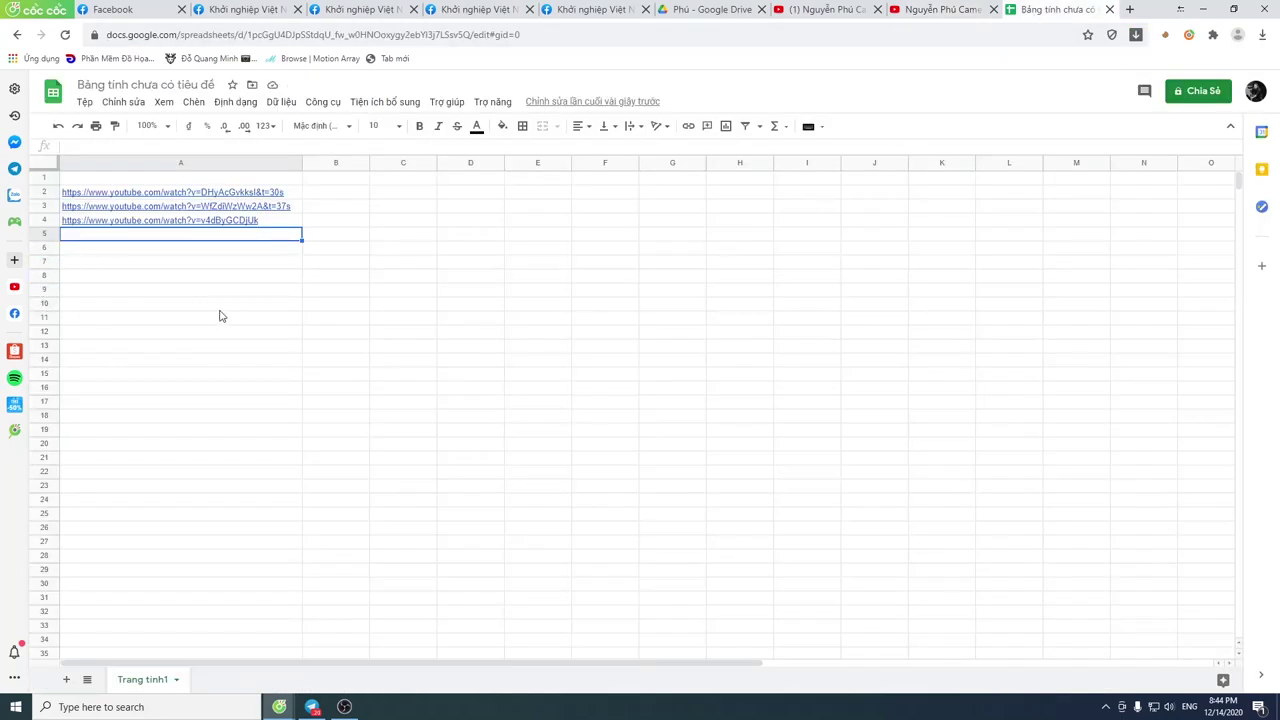
pyautogui.hotkey('ctrl', 'v')
pyautogui.click(129, 314)
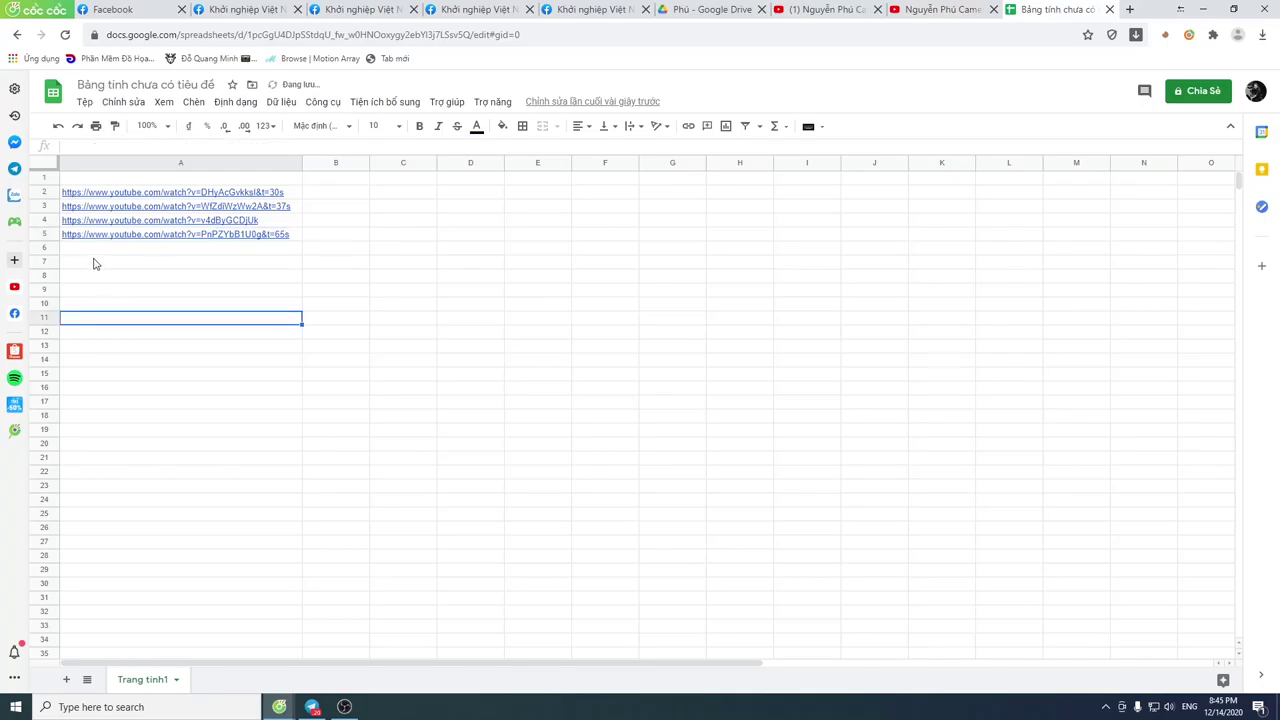
pyautogui.click(93, 253)
pyautogui.click(903, 10)
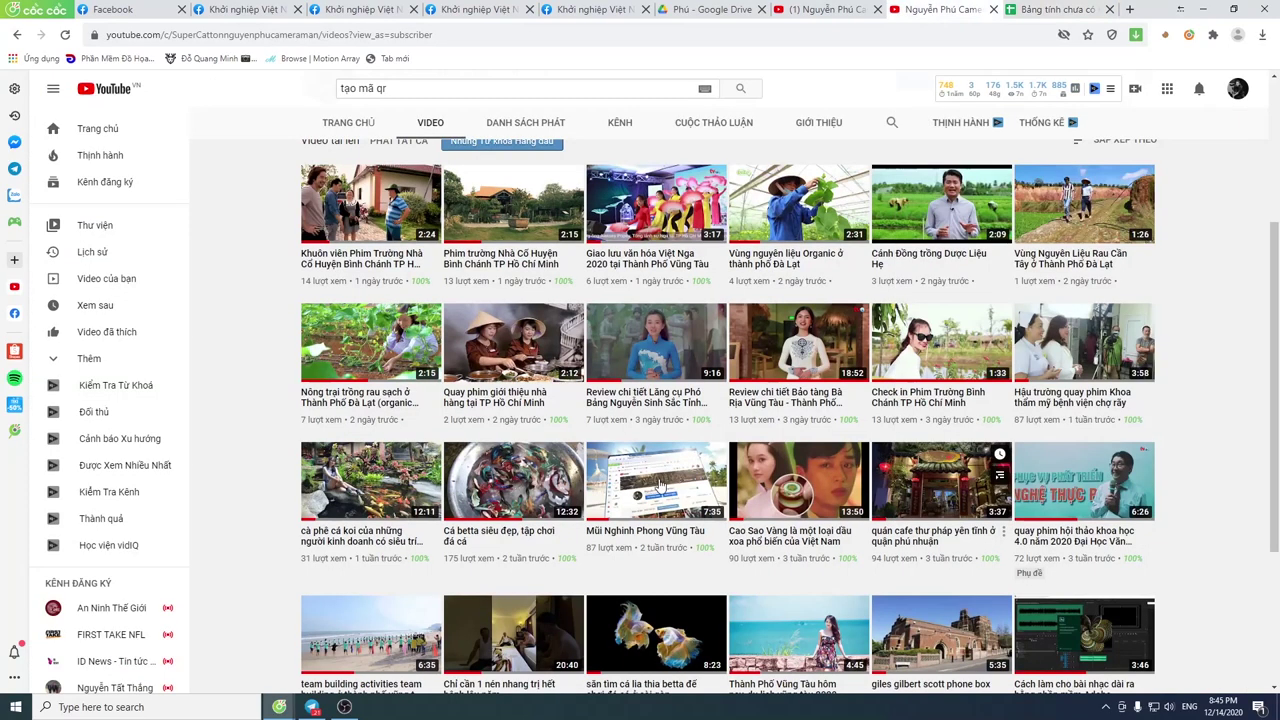
pyautogui.rightClick(503, 404)
pyautogui.click(560, 480)
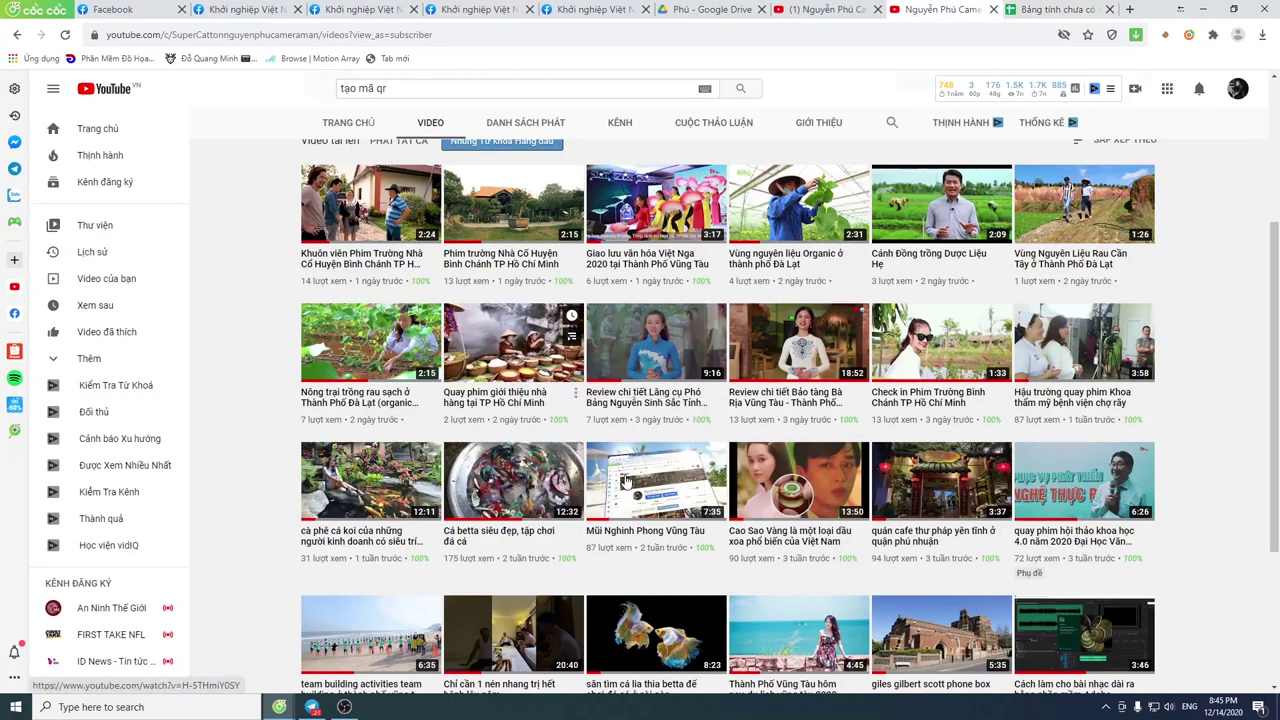
pyautogui.click(1050, 12)
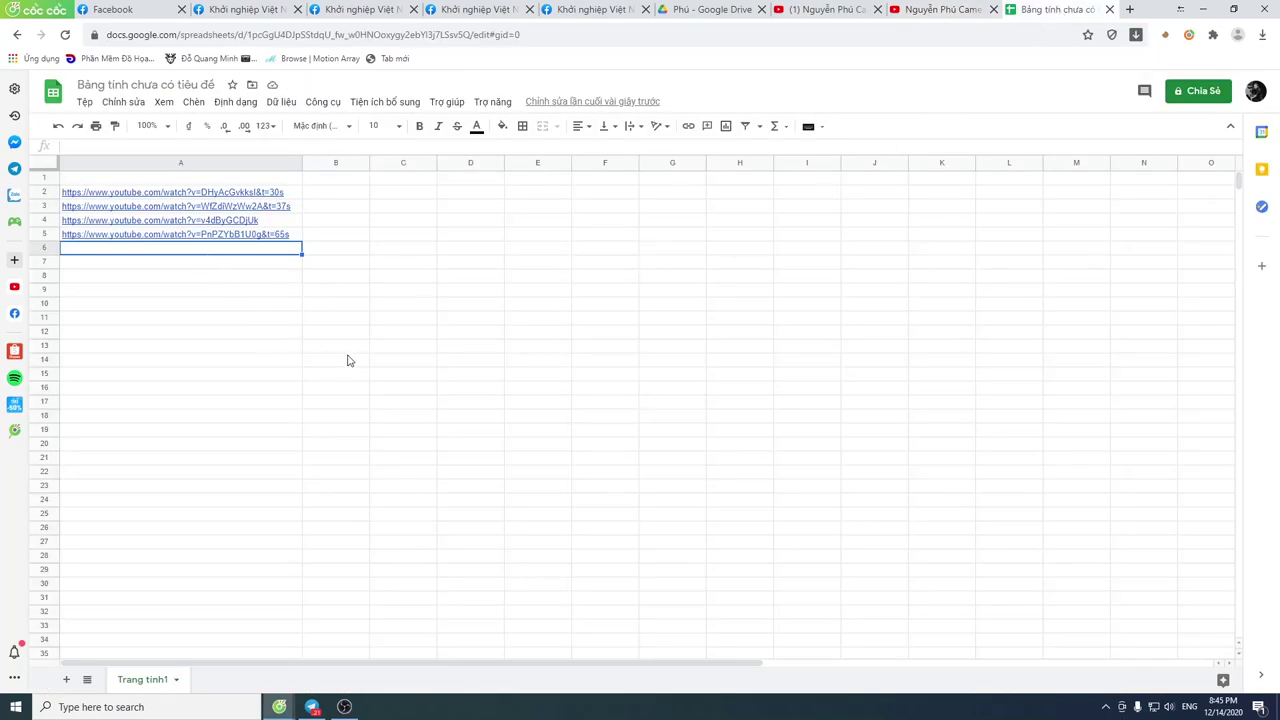
pyautogui.hotkey('ctrl', 'v')
# - Paste the Hậu trường quay phim video link into A7 and review the finished list
pyautogui.click(105, 266)
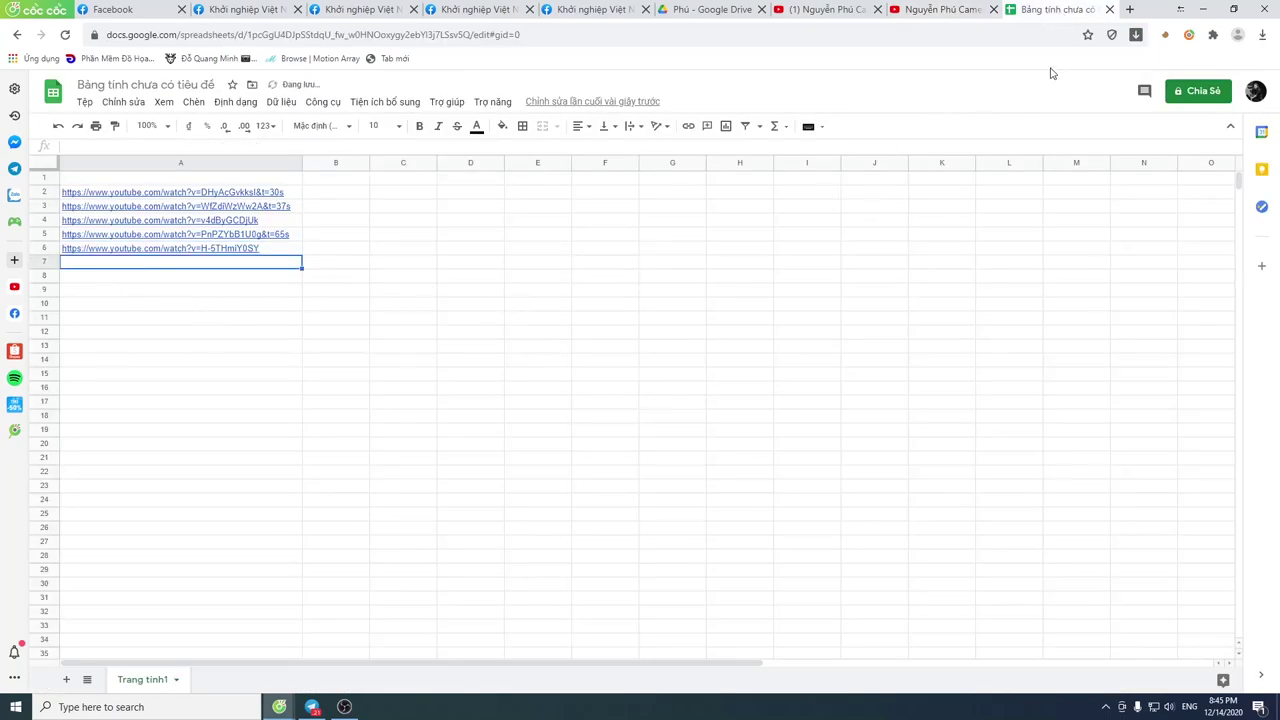
pyautogui.click(940, 9)
pyautogui.rightClick(1067, 404)
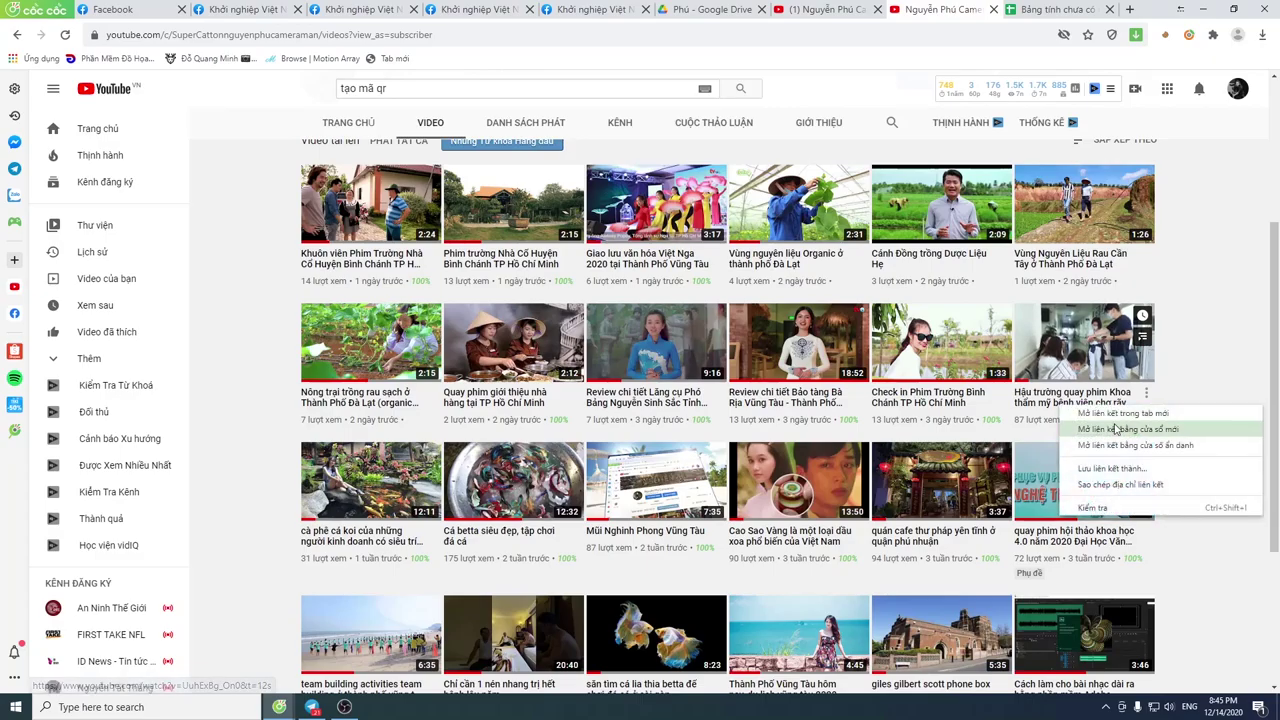
pyautogui.click(1120, 484)
pyautogui.click(1055, 9)
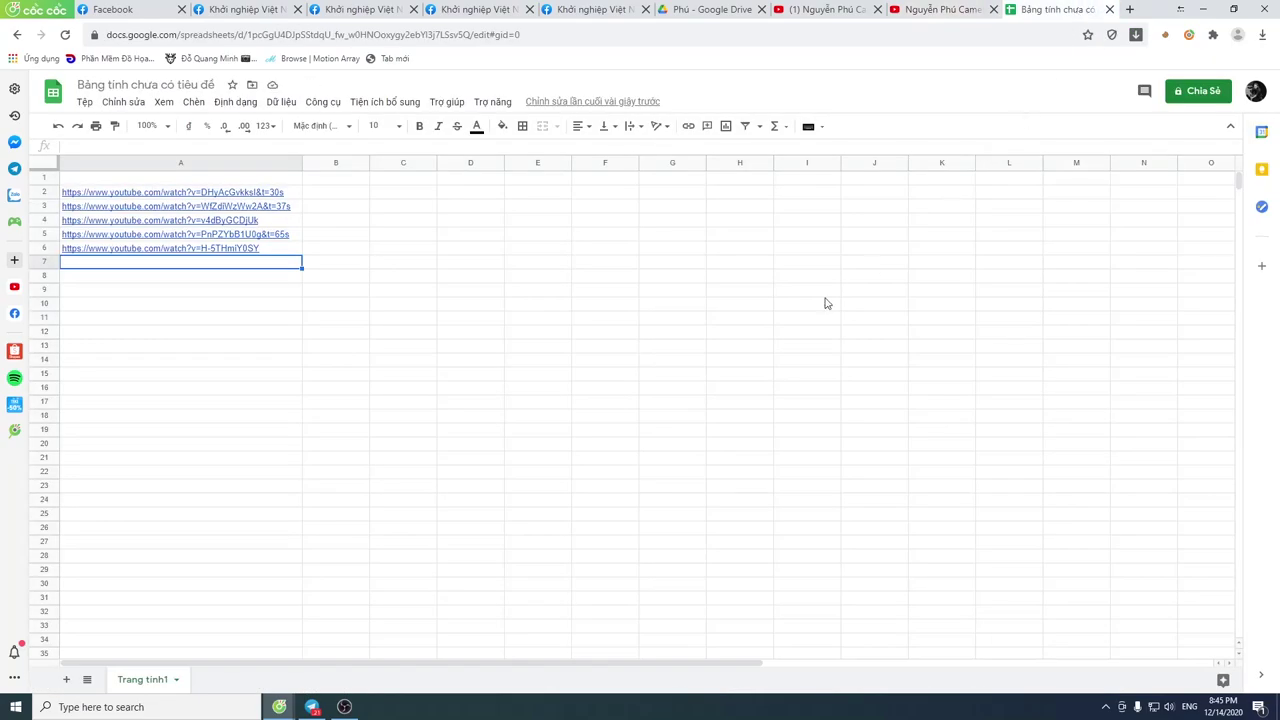
pyautogui.hotkey('ctrl', 'v')
pyautogui.click(201, 336)
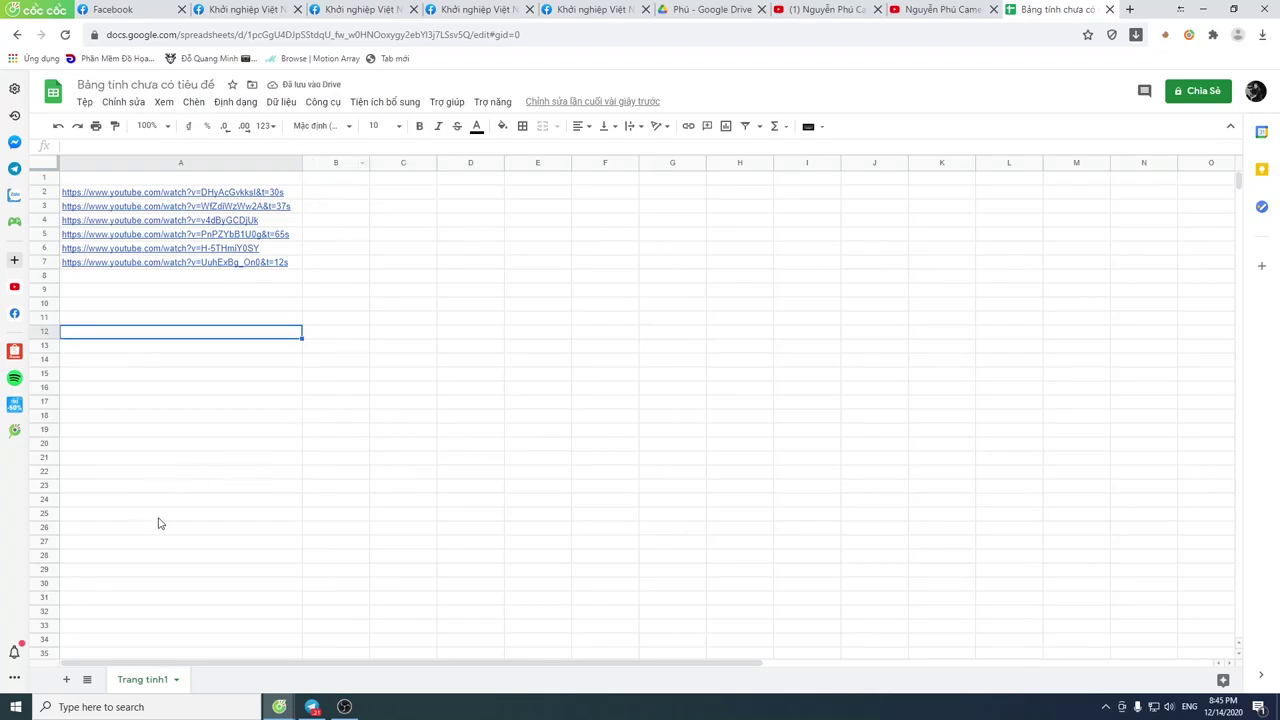
pyautogui.scroll(-3, 195, 510)
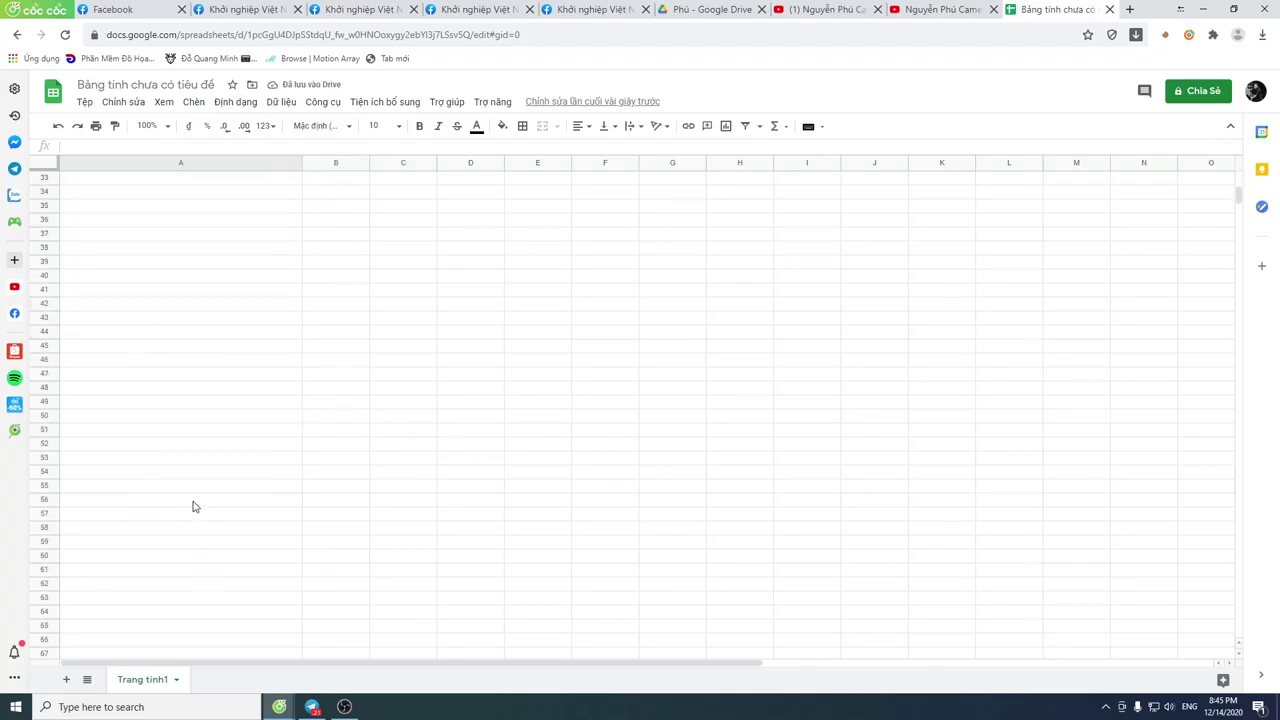
pyautogui.scroll(5, 195, 505)
pyautogui.click(156, 180)
pyautogui.click(342, 181)
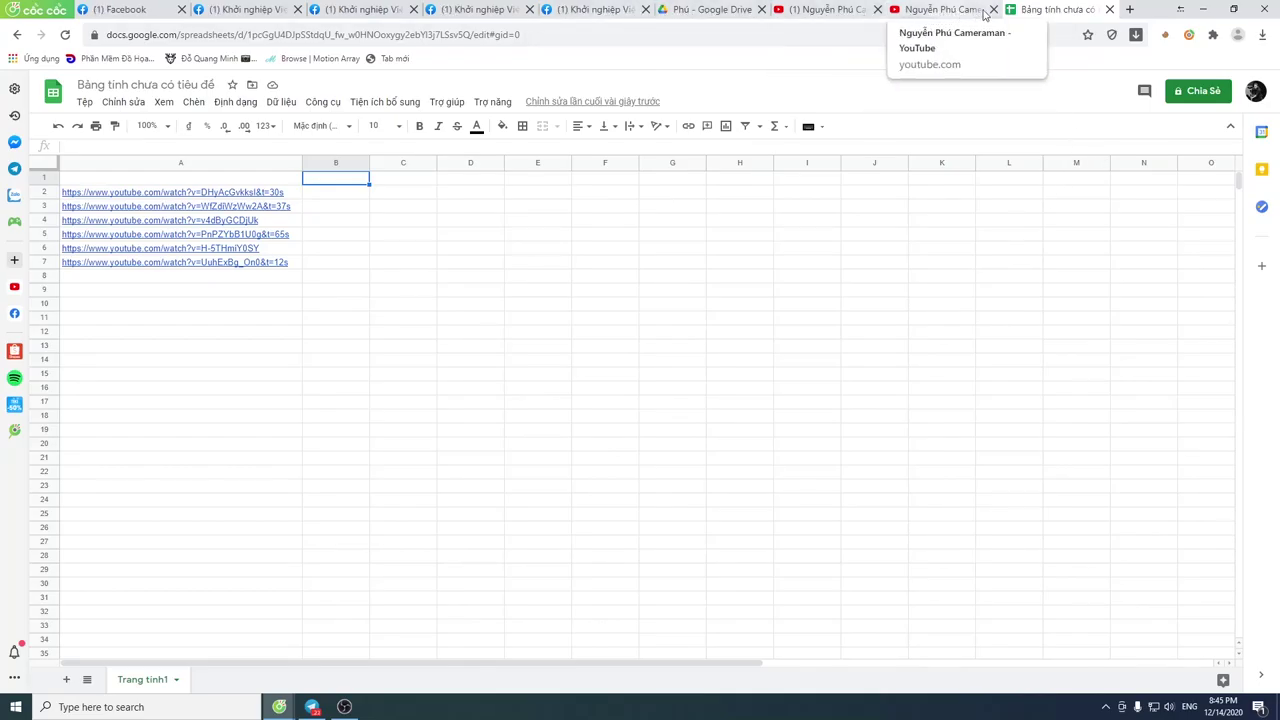
# - Reopen the closed Google Translate page and select the QR formula text
pyautogui.click(1131, 8)
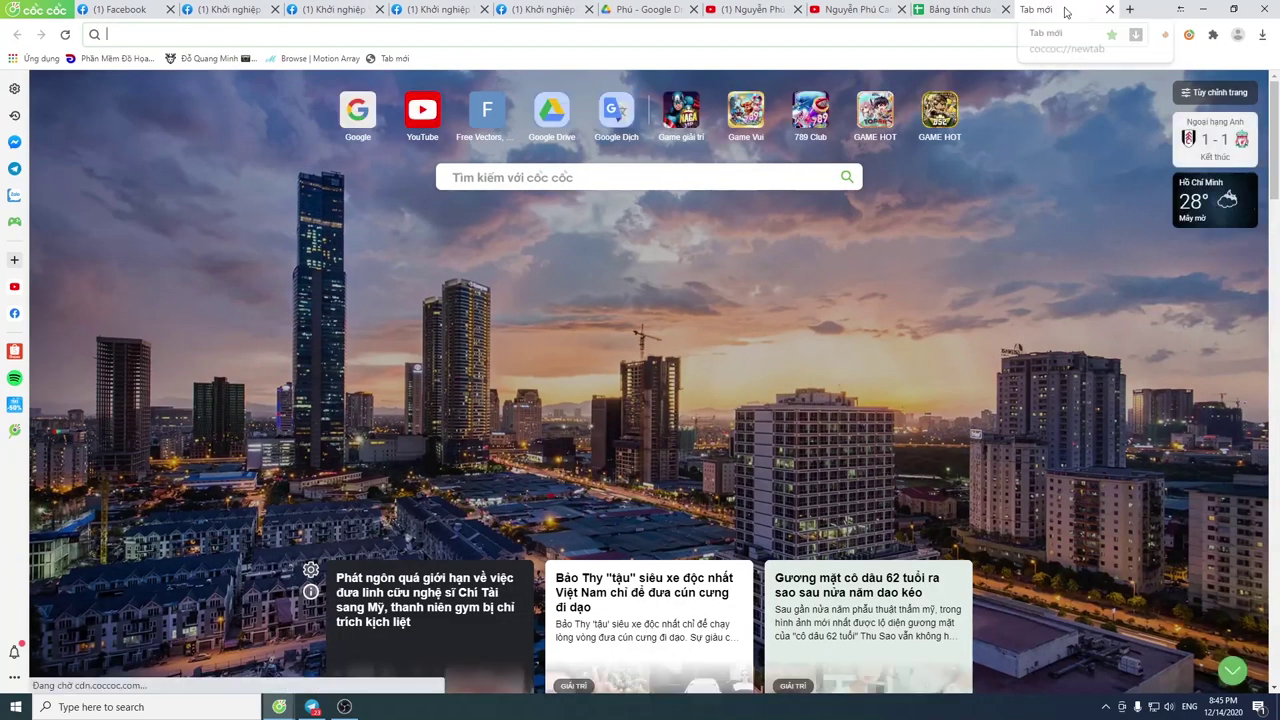
pyautogui.click(42, 10)
pyautogui.moveTo(40, 91)
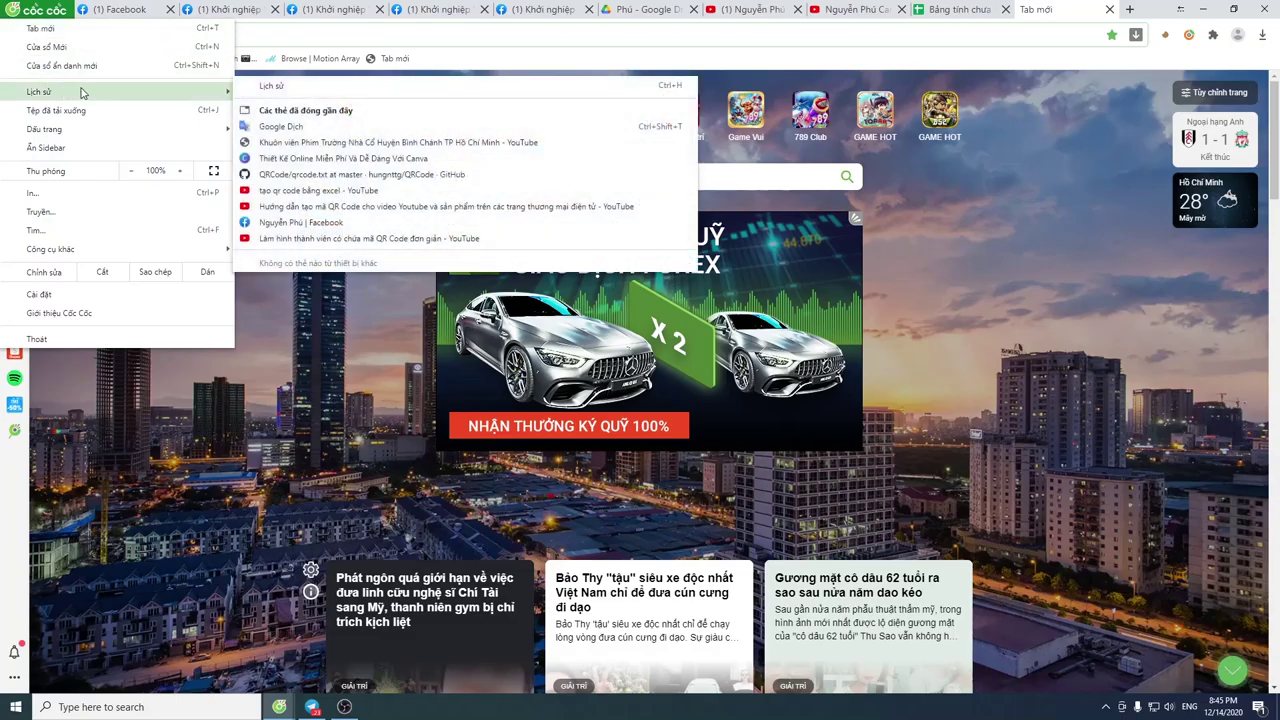
pyautogui.click(531, 128)
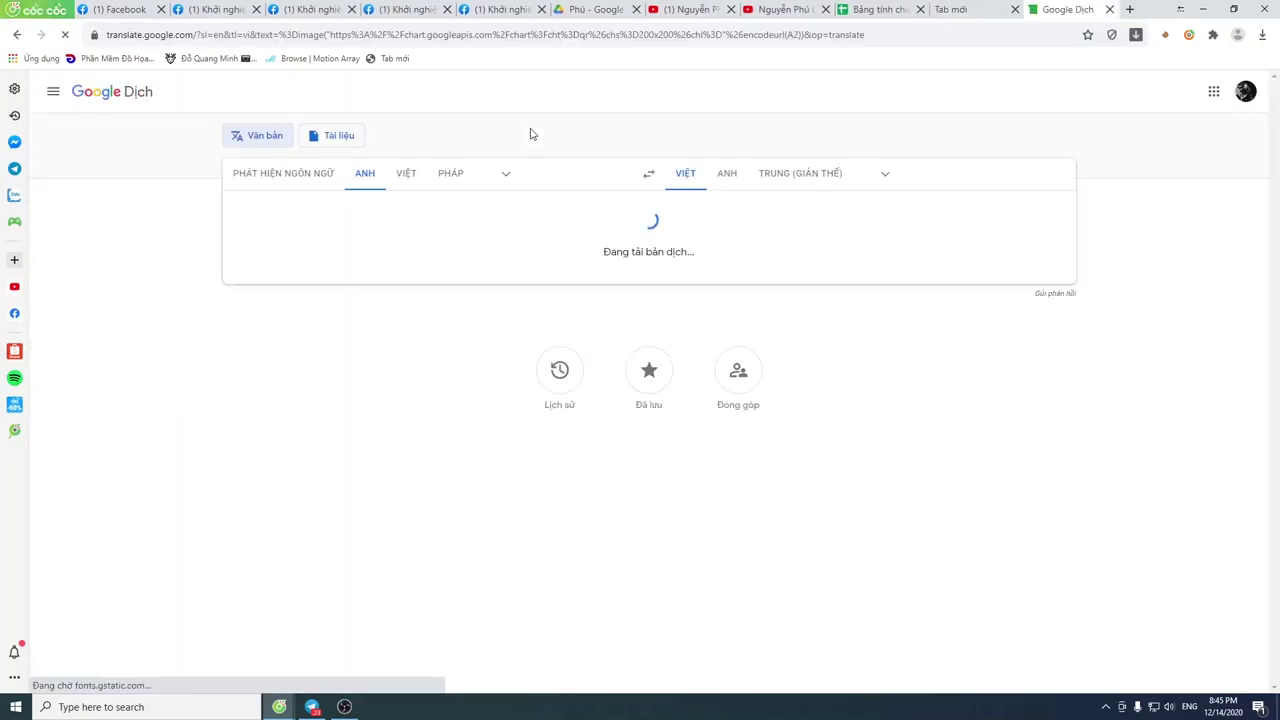
pyautogui.hotkey('ctrl', 'a')
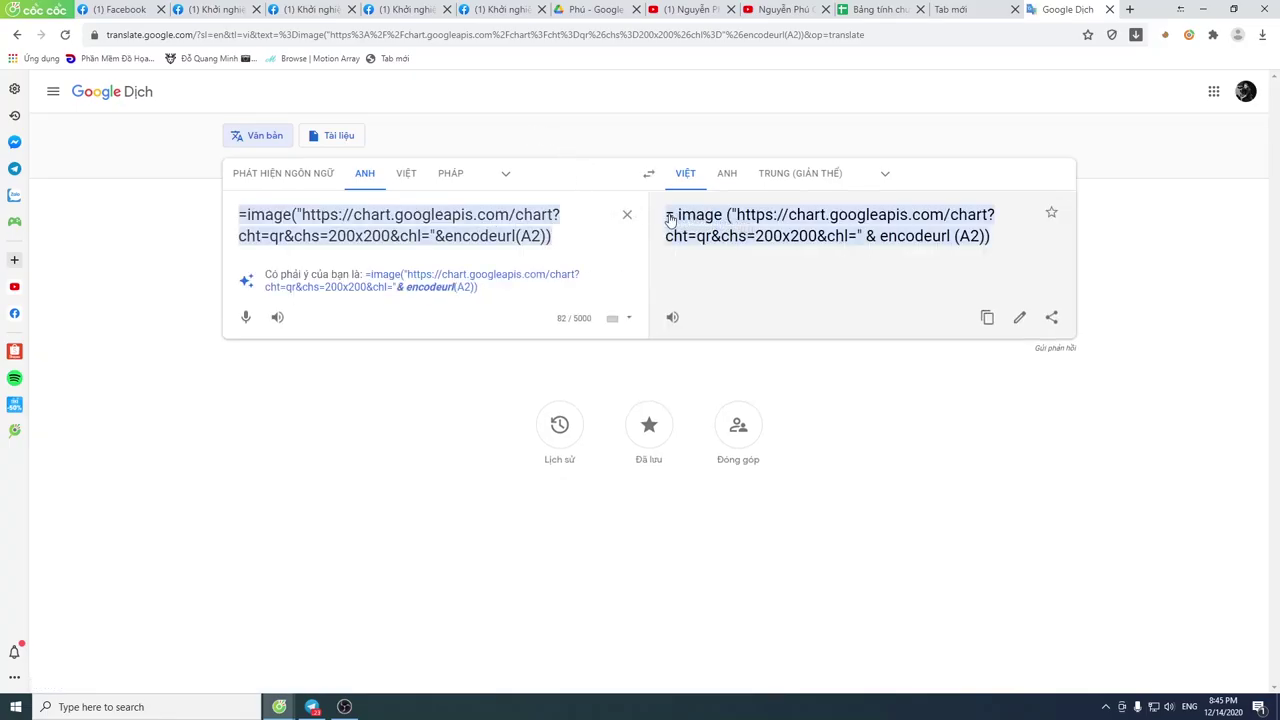
pyautogui.click(550, 236)
pyautogui.moveTo(561, 238); pyautogui.dragTo(238, 214)
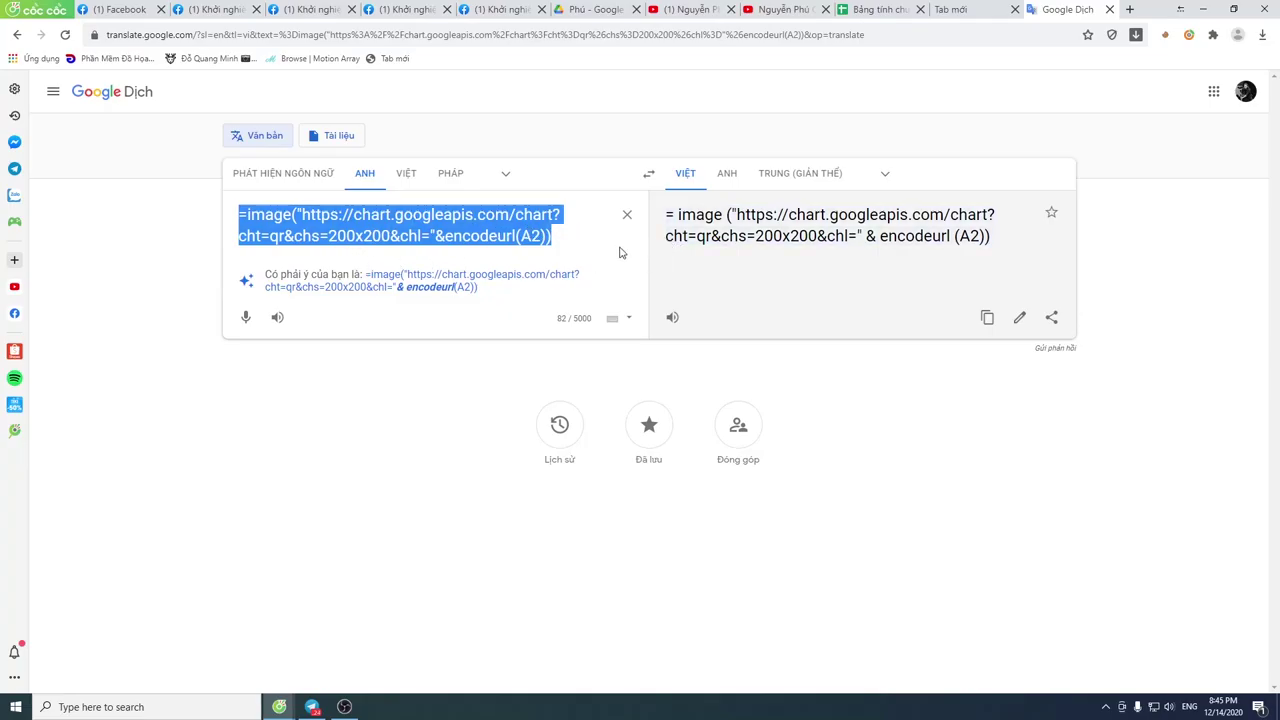
# - Check the chs=200x200 size in the formula, then return to the spreadsheet at cell B2
pyautogui.click(338, 234)
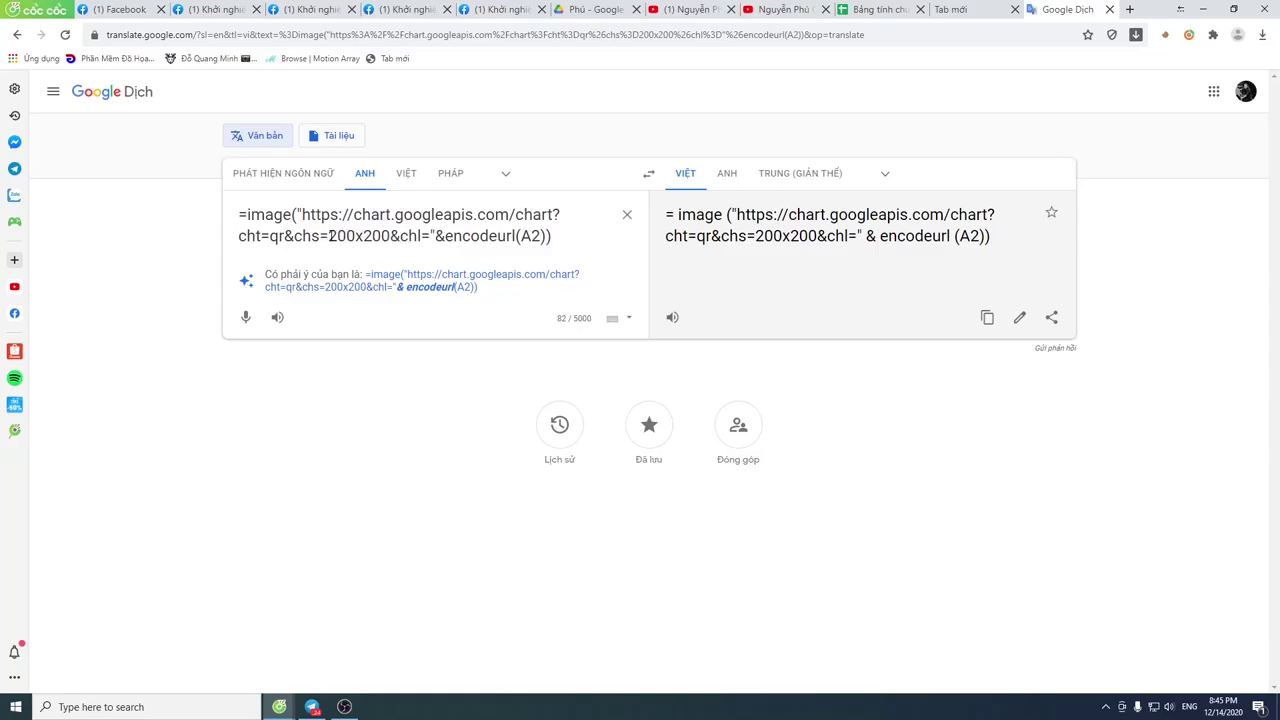
pyautogui.moveTo(329, 235); pyautogui.dragTo(356, 235)
pyautogui.click(350, 235)
pyautogui.moveTo(331, 236); pyautogui.dragTo(356, 235)
pyautogui.moveTo(553, 236)
pyautogui.mouseDown()
pyautogui.moveTo(302, 236)
pyautogui.moveTo(240, 218)
pyautogui.mouseUp()
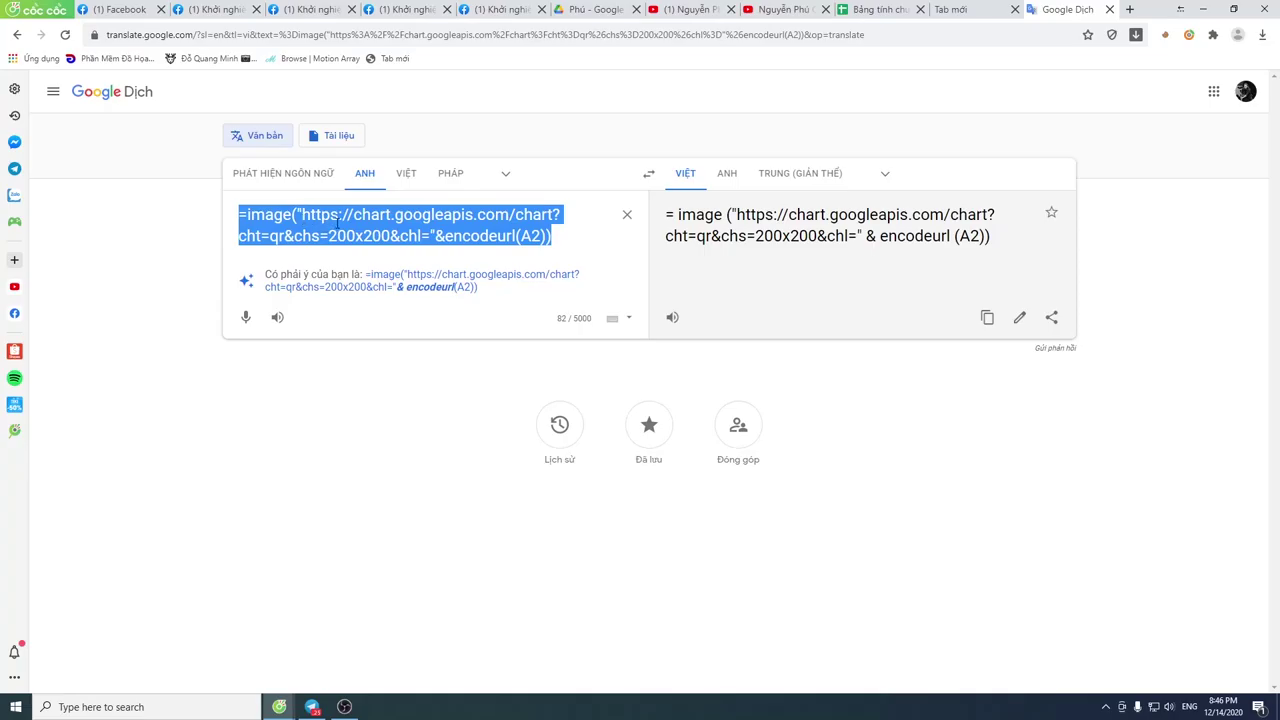
pyautogui.click(878, 9)
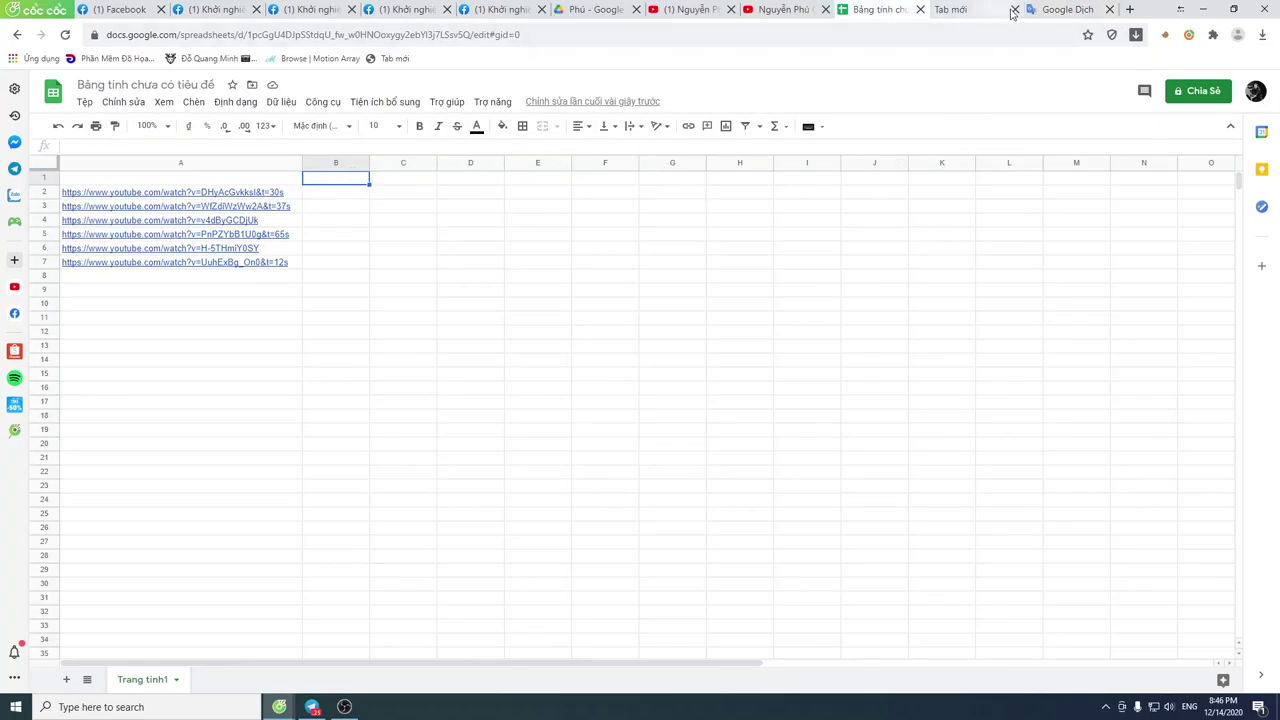
pyautogui.click(1060, 9)
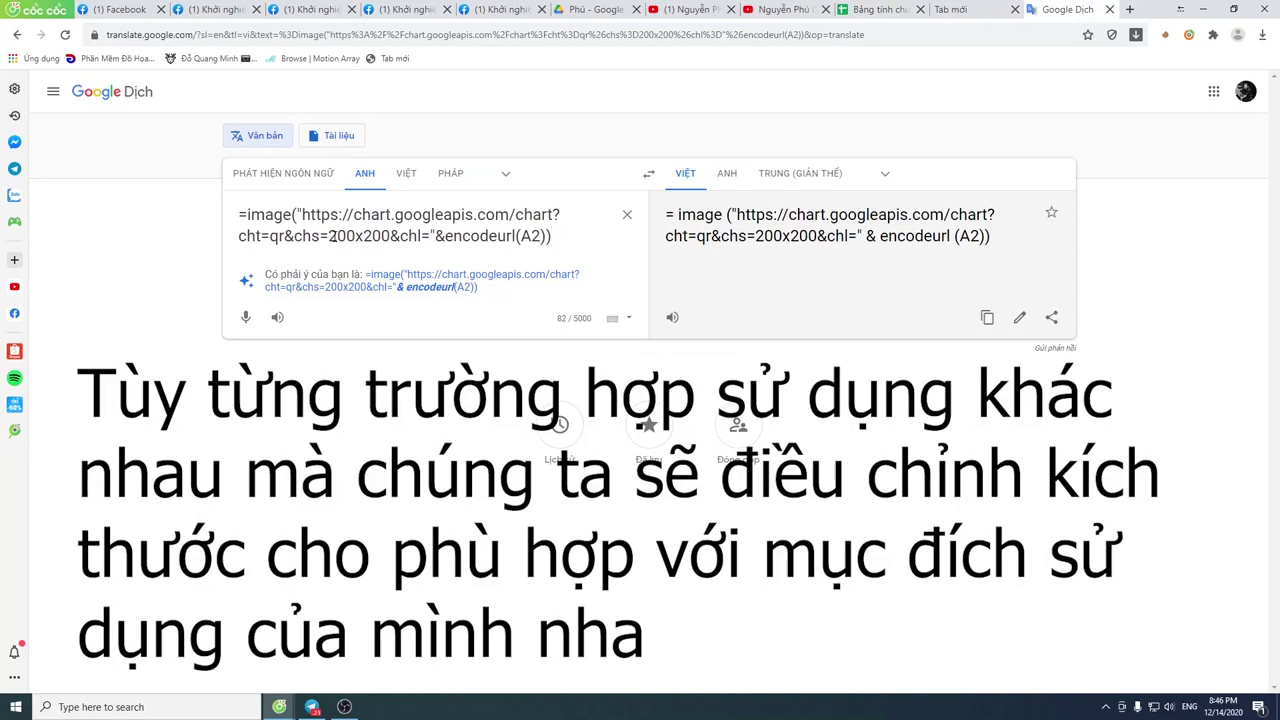
pyautogui.moveTo(330, 236); pyautogui.dragTo(374, 236)
pyautogui.click(337, 236)
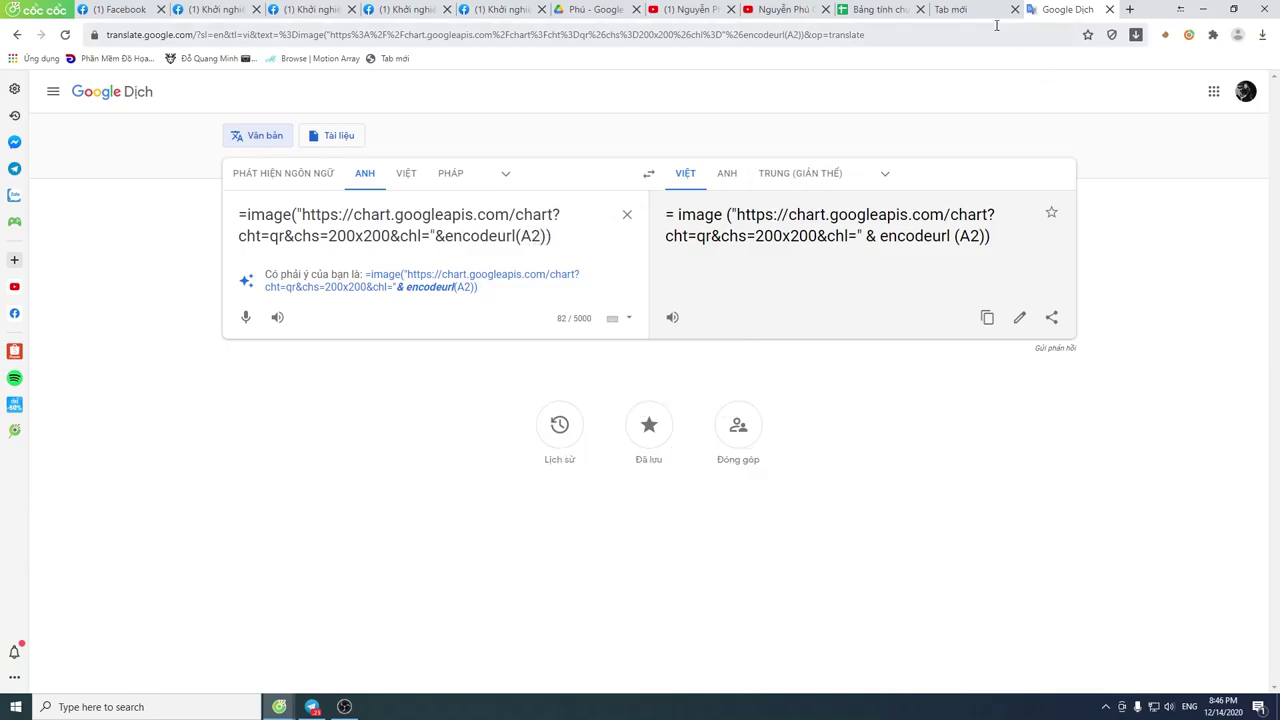
pyautogui.click(872, 10)
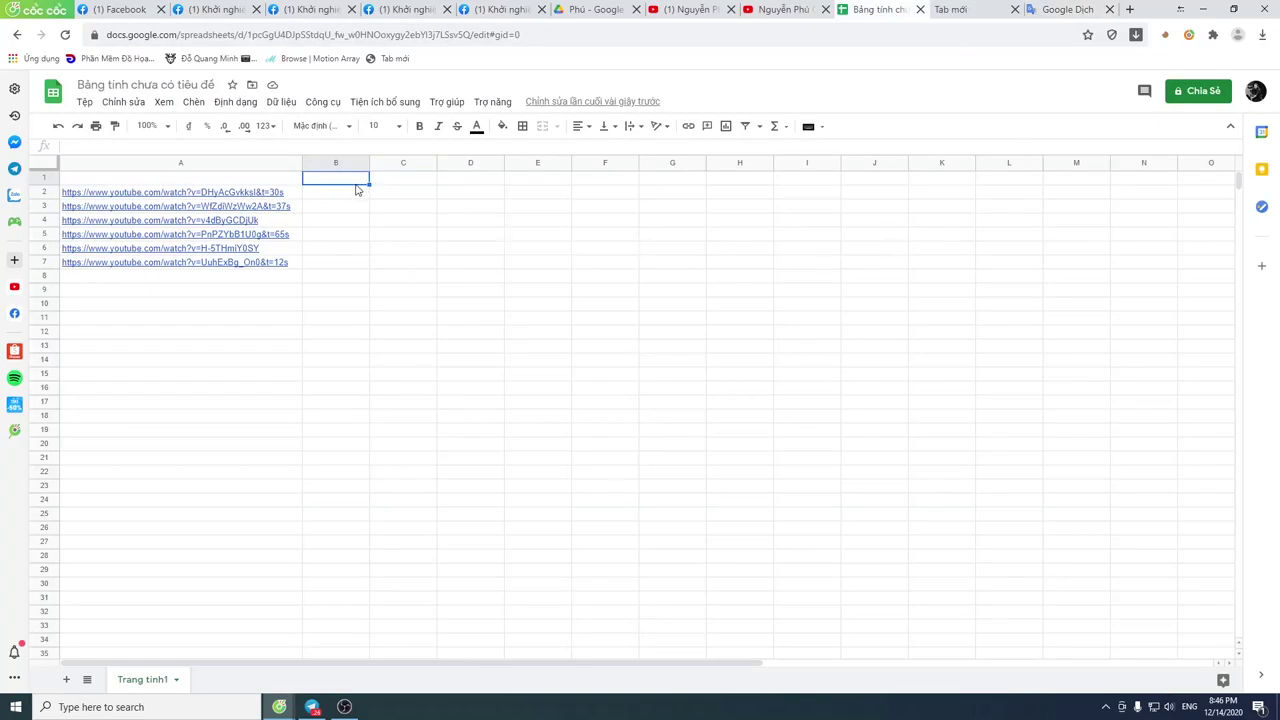
pyautogui.click(326, 196)
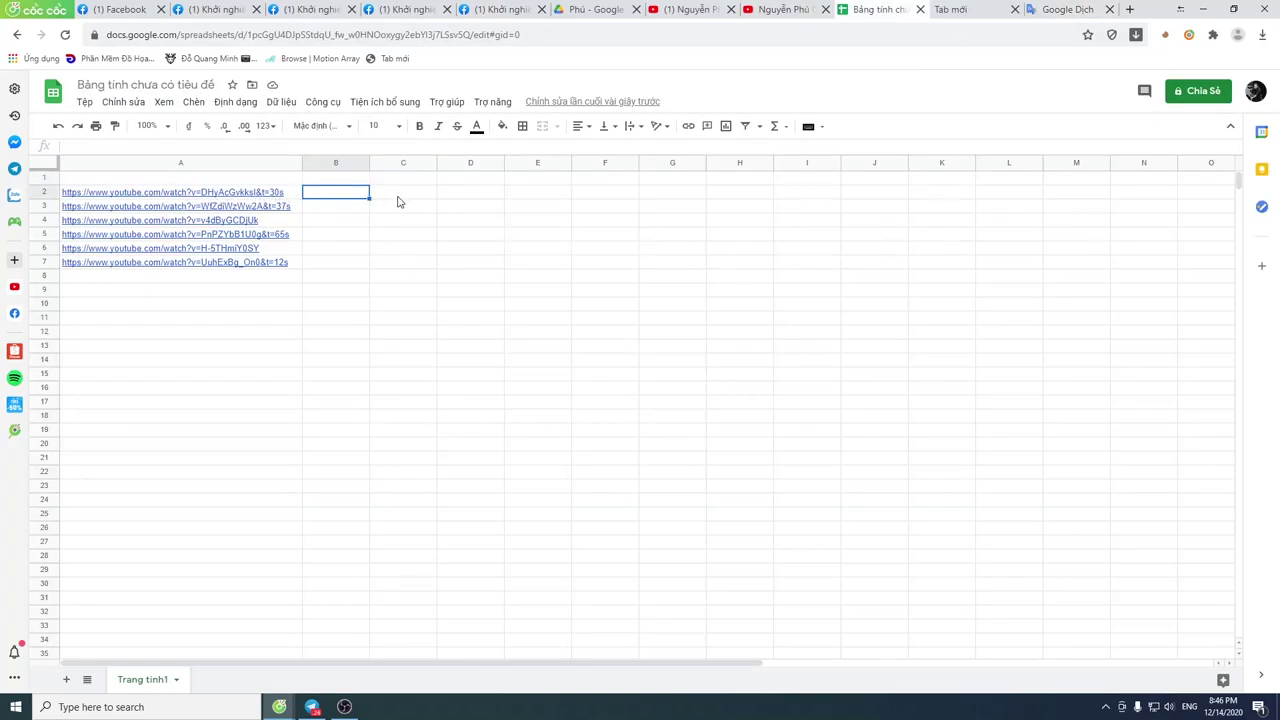
# - Paste the =image QR formula into B2, then widen column B and heighten row 2
pyautogui.rightClick(341, 193)
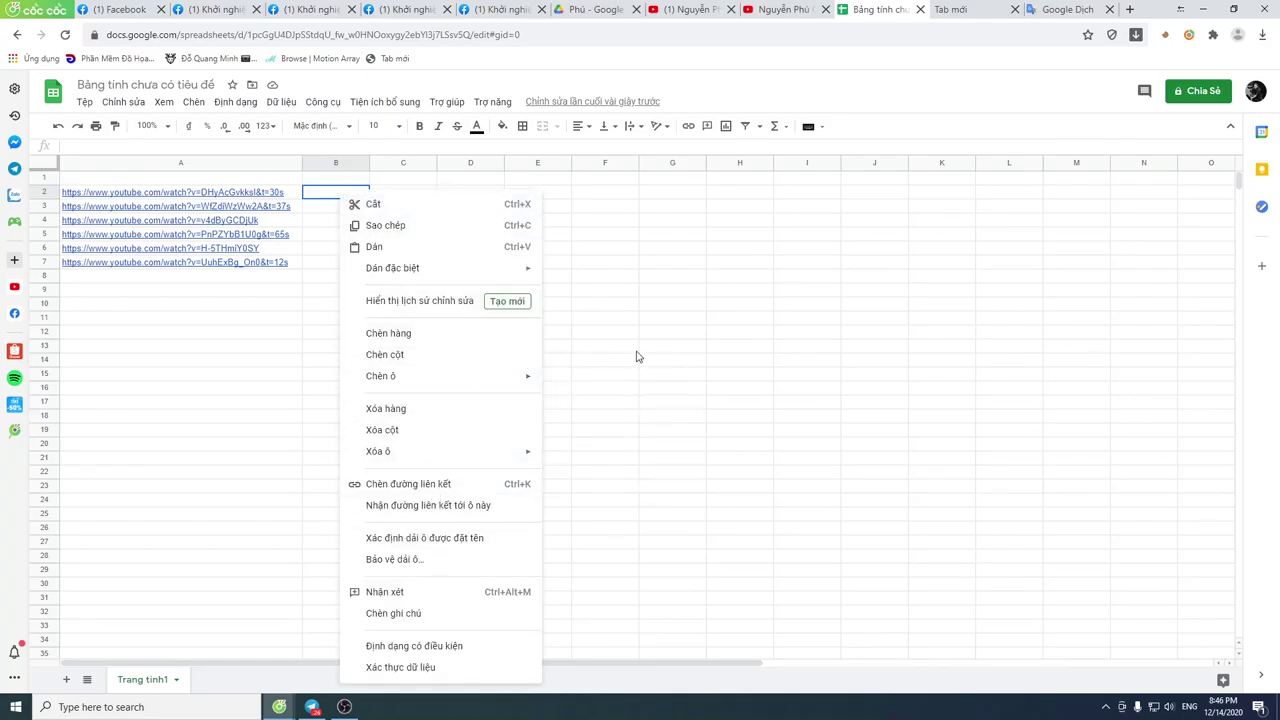
pyautogui.click(443, 248)
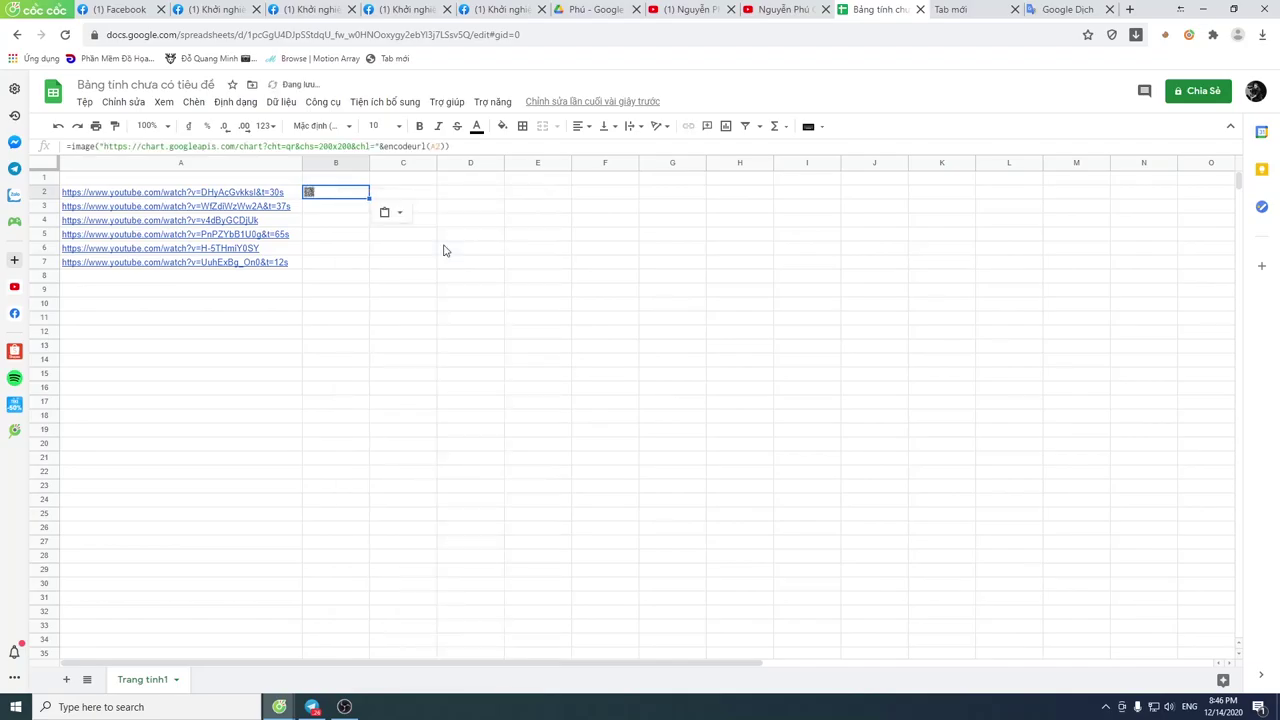
pyautogui.click(452, 338)
pyautogui.click(335, 196)
pyautogui.moveTo(369, 163); pyautogui.dragTo(417, 163)
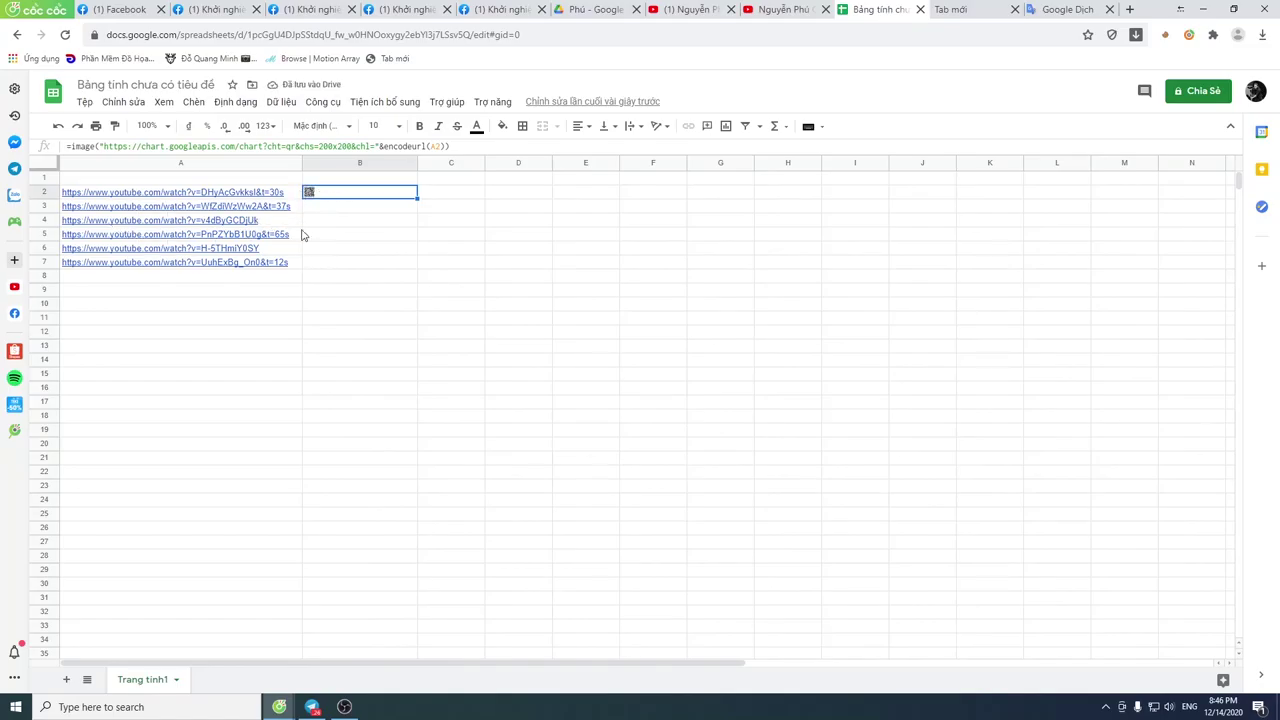
pyautogui.moveTo(55, 197); pyautogui.dragTo(55, 262)
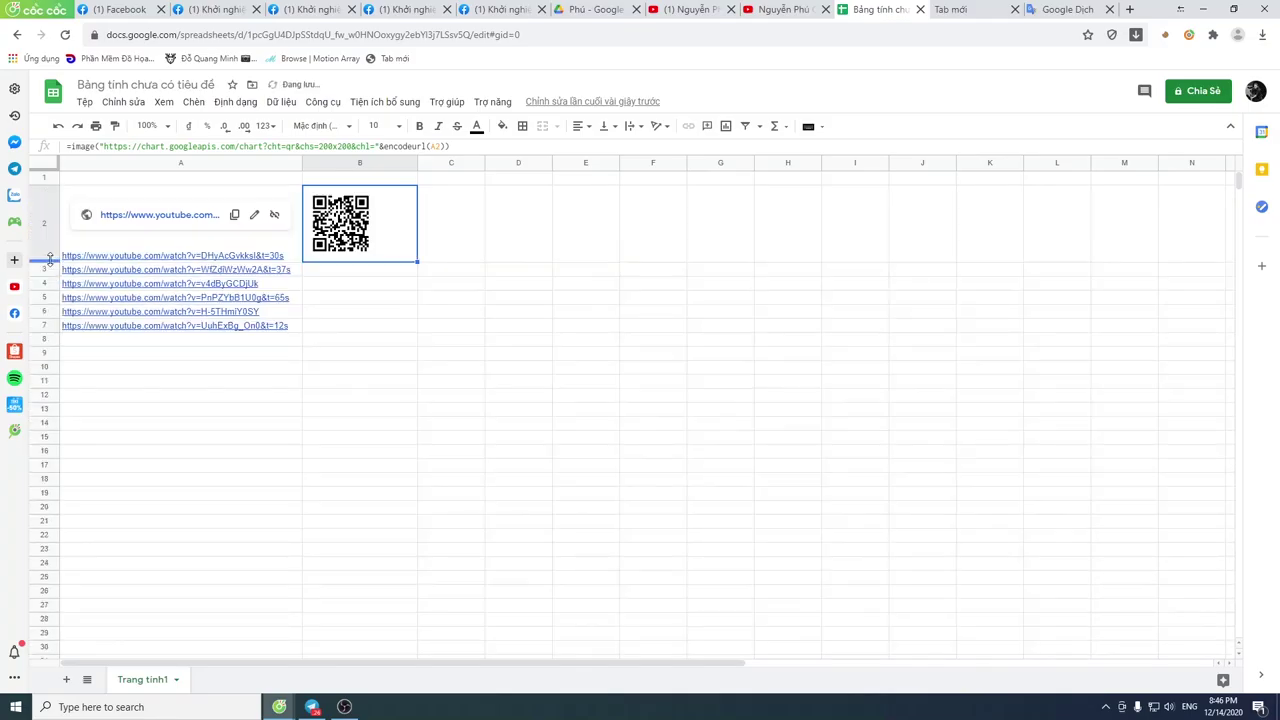
pyautogui.click(495, 240)
pyautogui.click(380, 240)
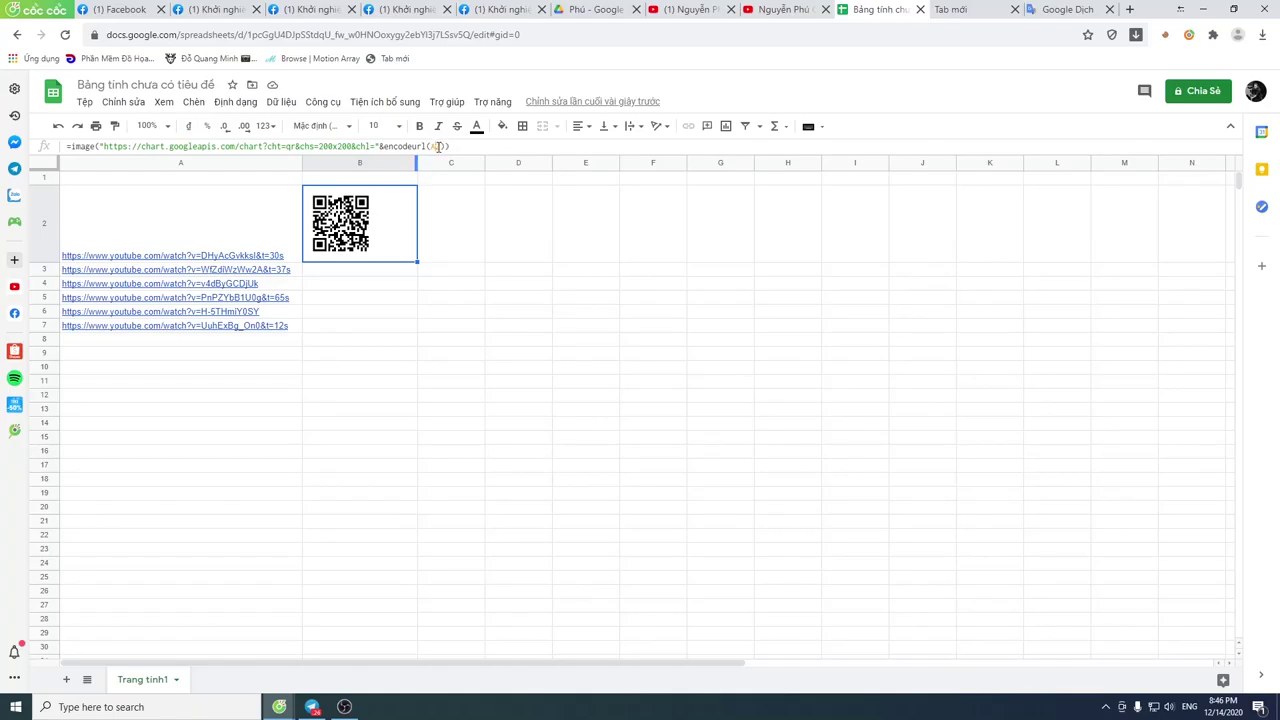
pyautogui.click(438, 146)
pyautogui.click(470, 352)
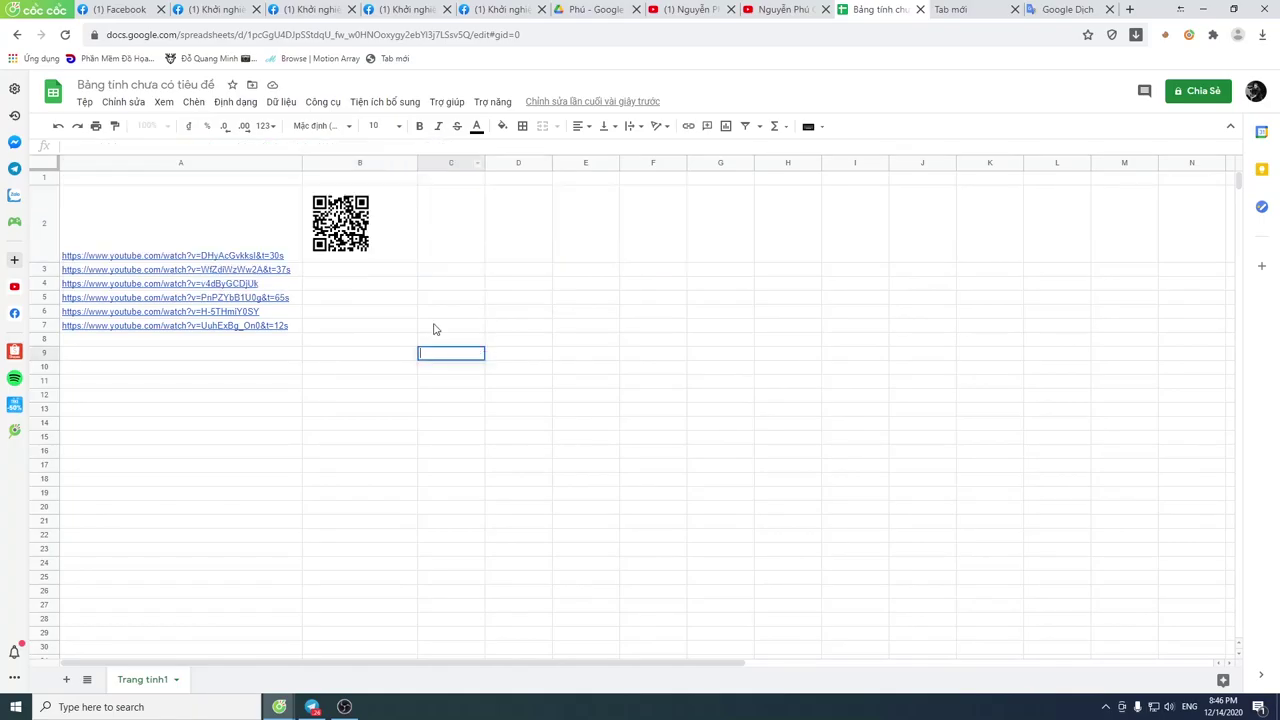
pyautogui.click(48, 223)
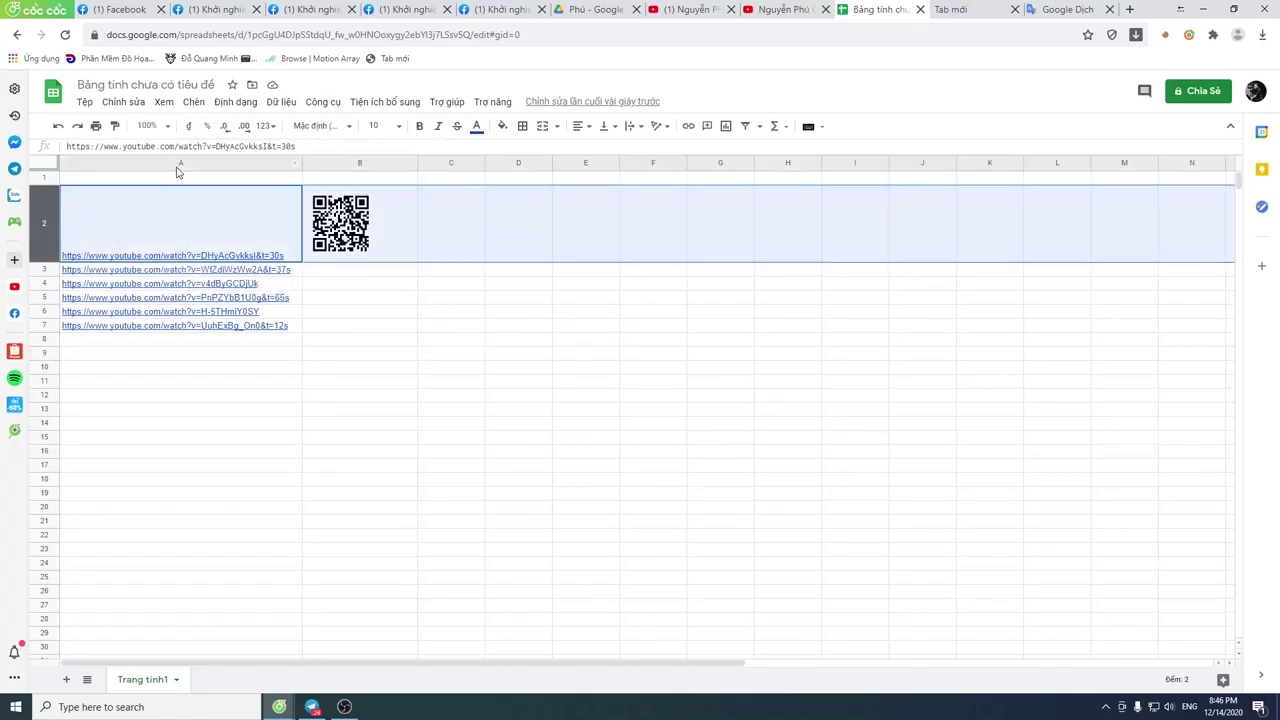
pyautogui.click(178, 165)
pyautogui.click(388, 243)
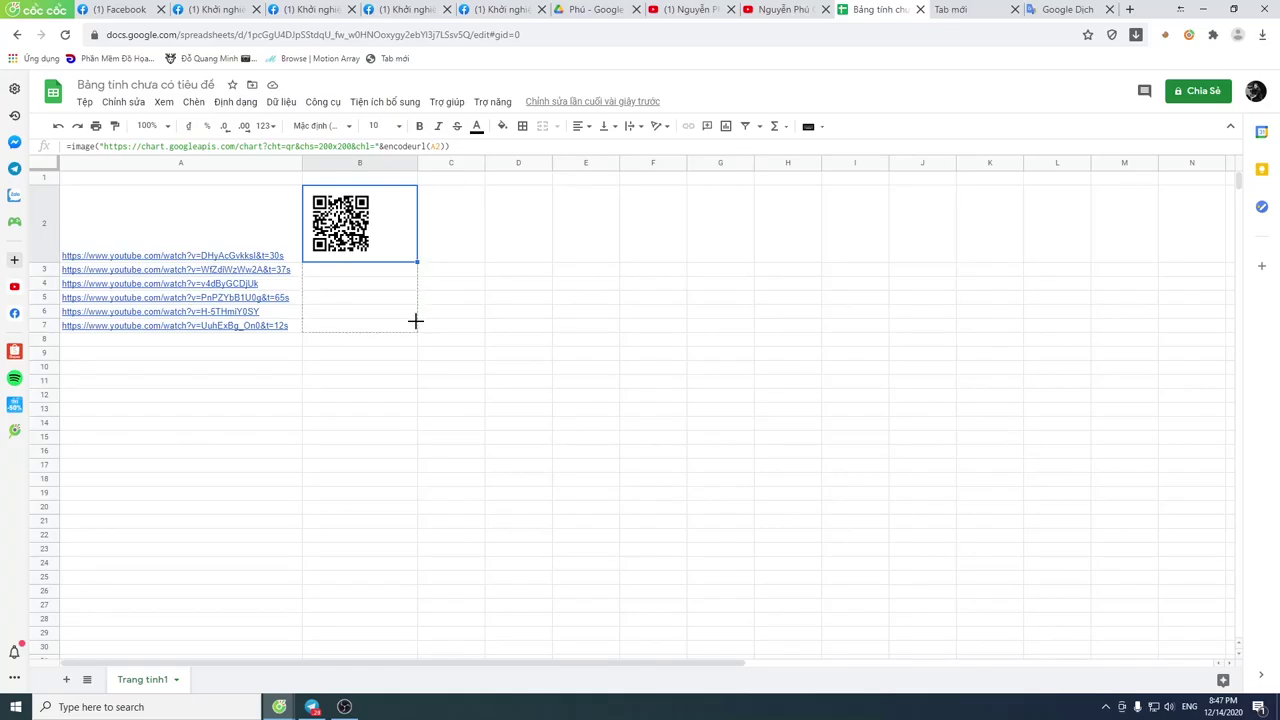
# - Fill B2's QR formula down to B7 and enlarge row 7 so its code shows fully
pyautogui.moveTo(417, 263); pyautogui.dragTo(417, 330)
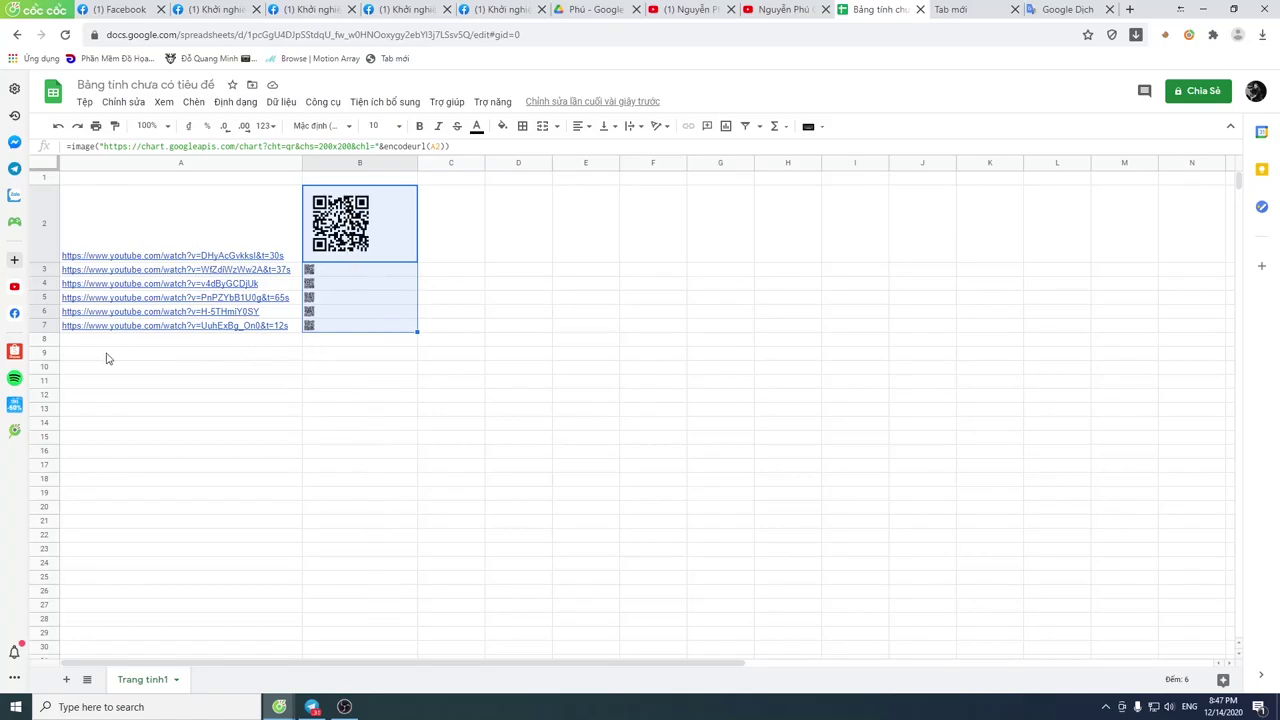
pyautogui.moveTo(53, 332); pyautogui.dragTo(45, 414)
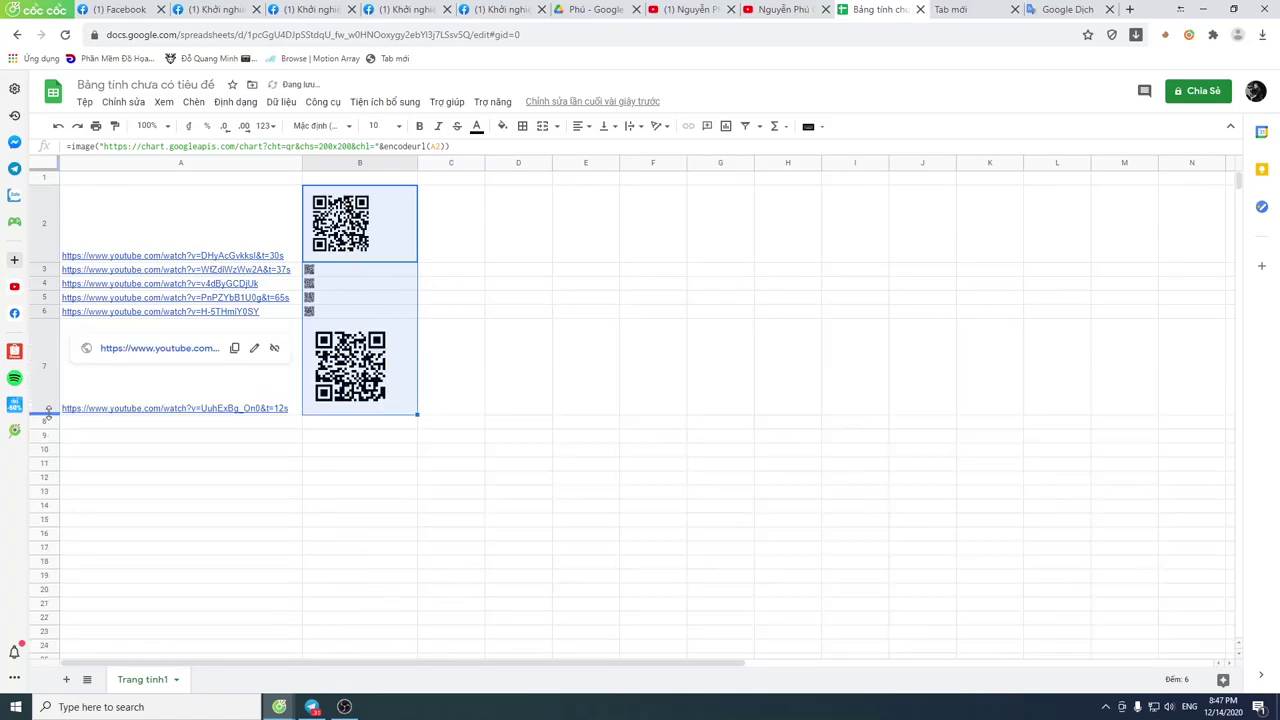
pyautogui.click(537, 488)
pyautogui.click(390, 385)
pyautogui.click(431, 380)
pyautogui.moveTo(175, 408)
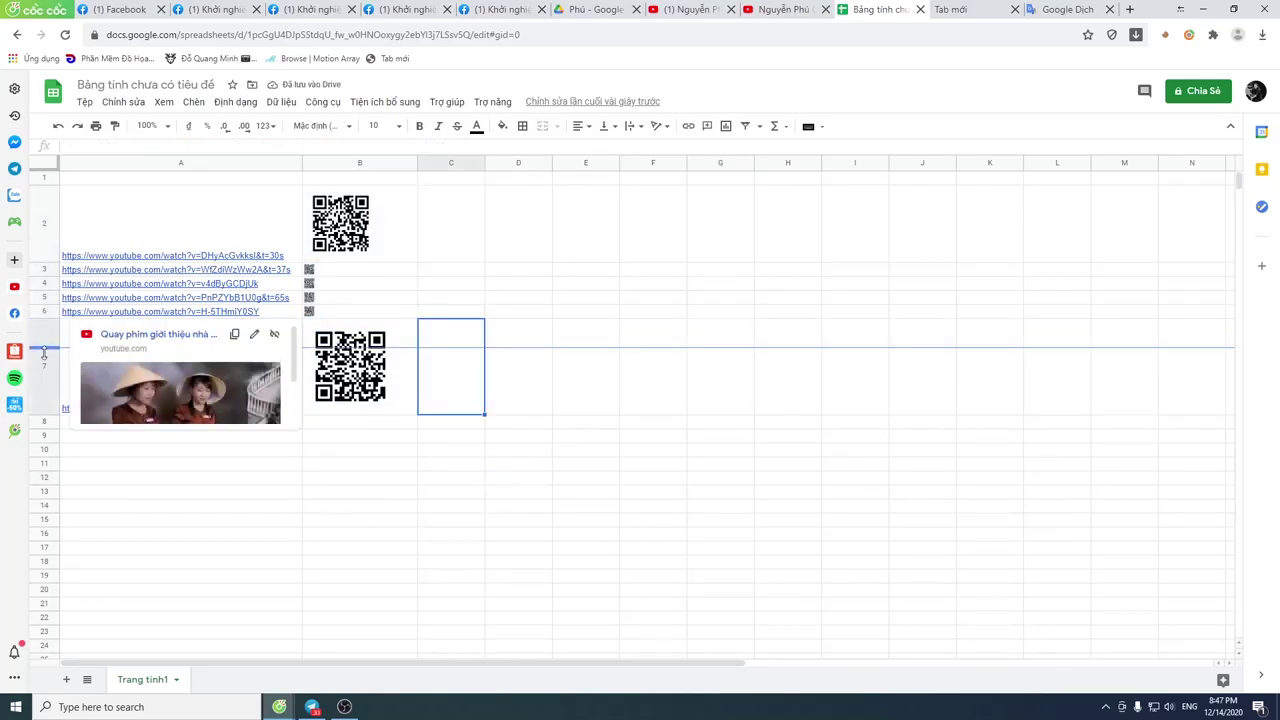
# - Drag the row 6, row 3 and row 2 header borders down to enlarge their QR codes
pyautogui.moveTo(46, 318); pyautogui.dragTo(46, 352)
pyautogui.click(592, 338)
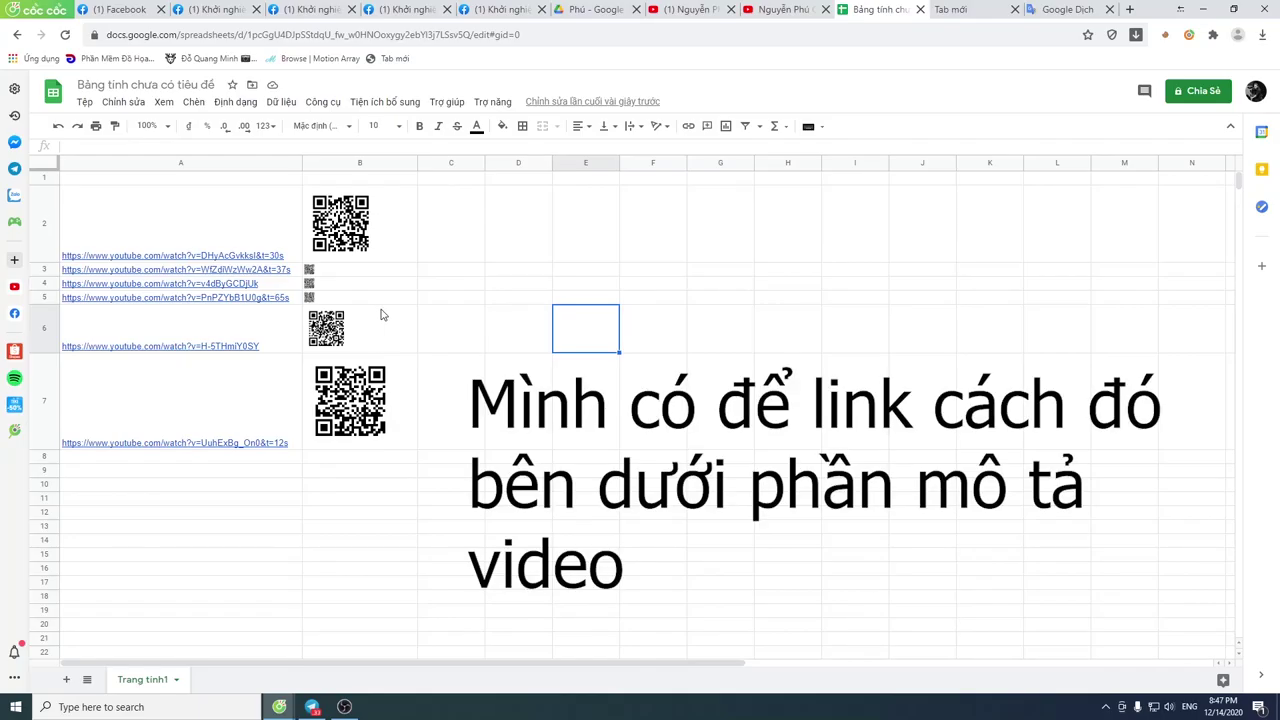
pyautogui.click(379, 240)
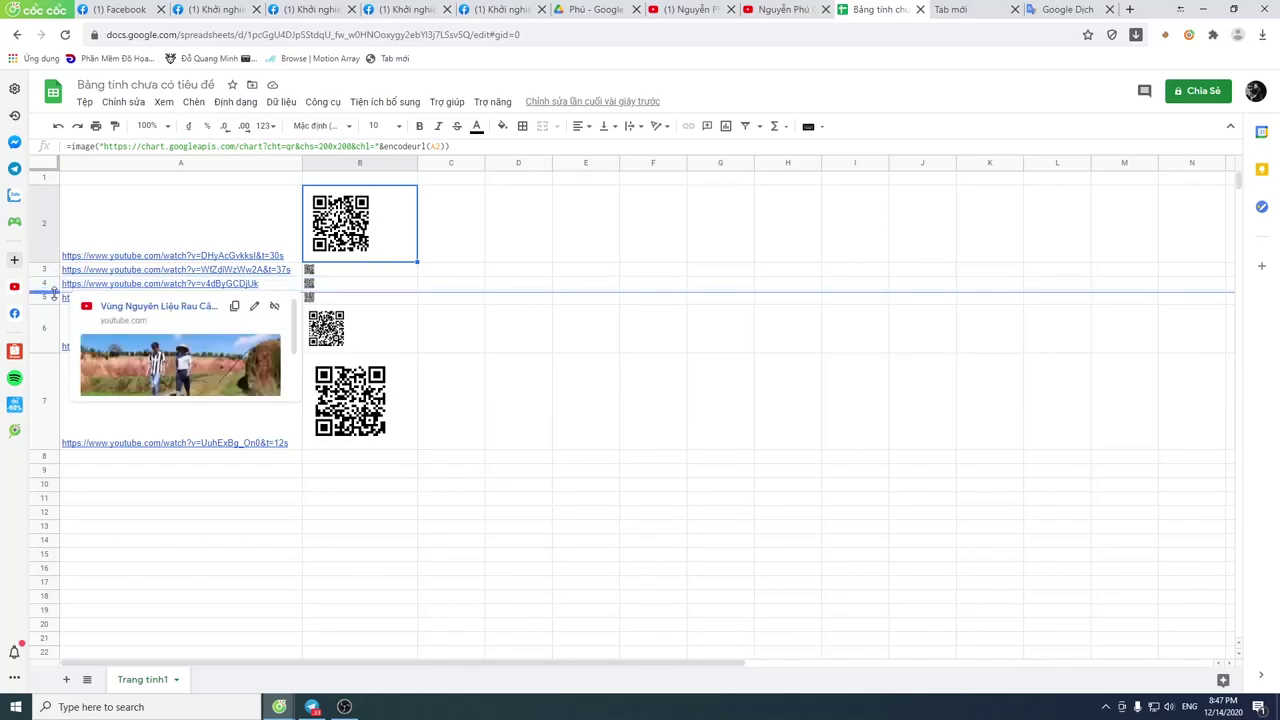
pyautogui.moveTo(54, 291); pyautogui.dragTo(54, 296)
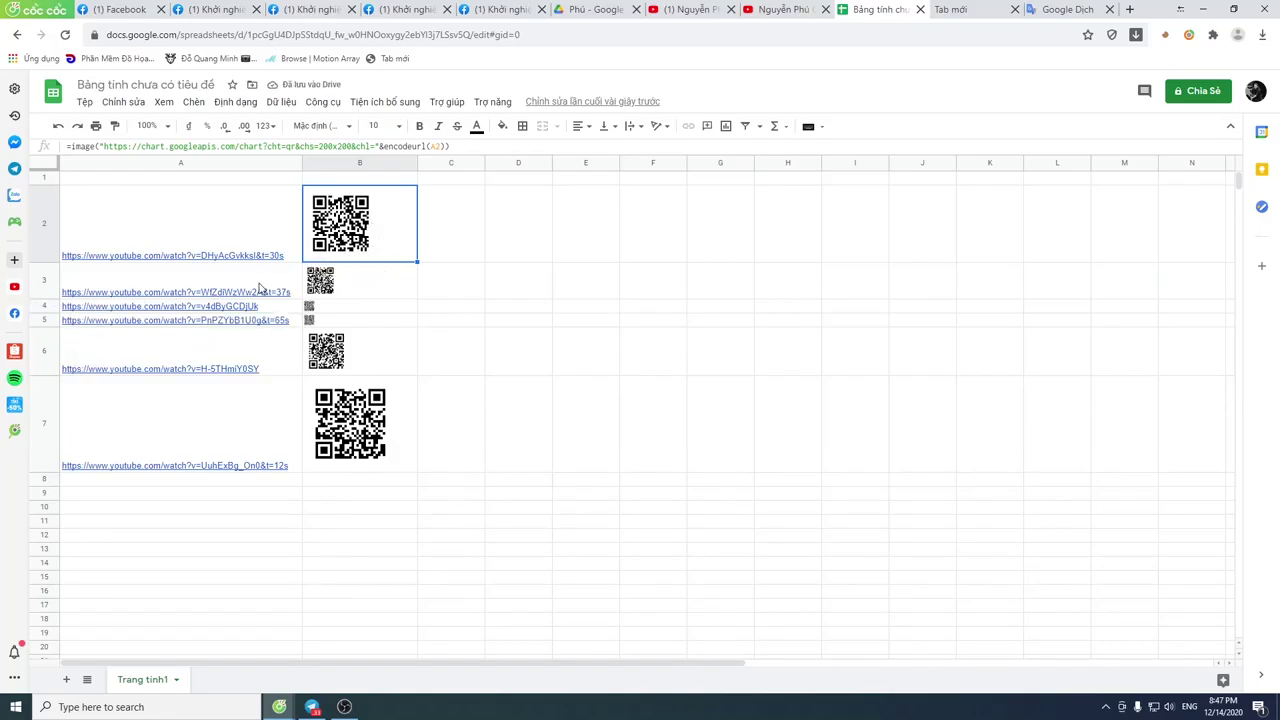
pyautogui.moveTo(50, 262); pyautogui.dragTo(50, 300)
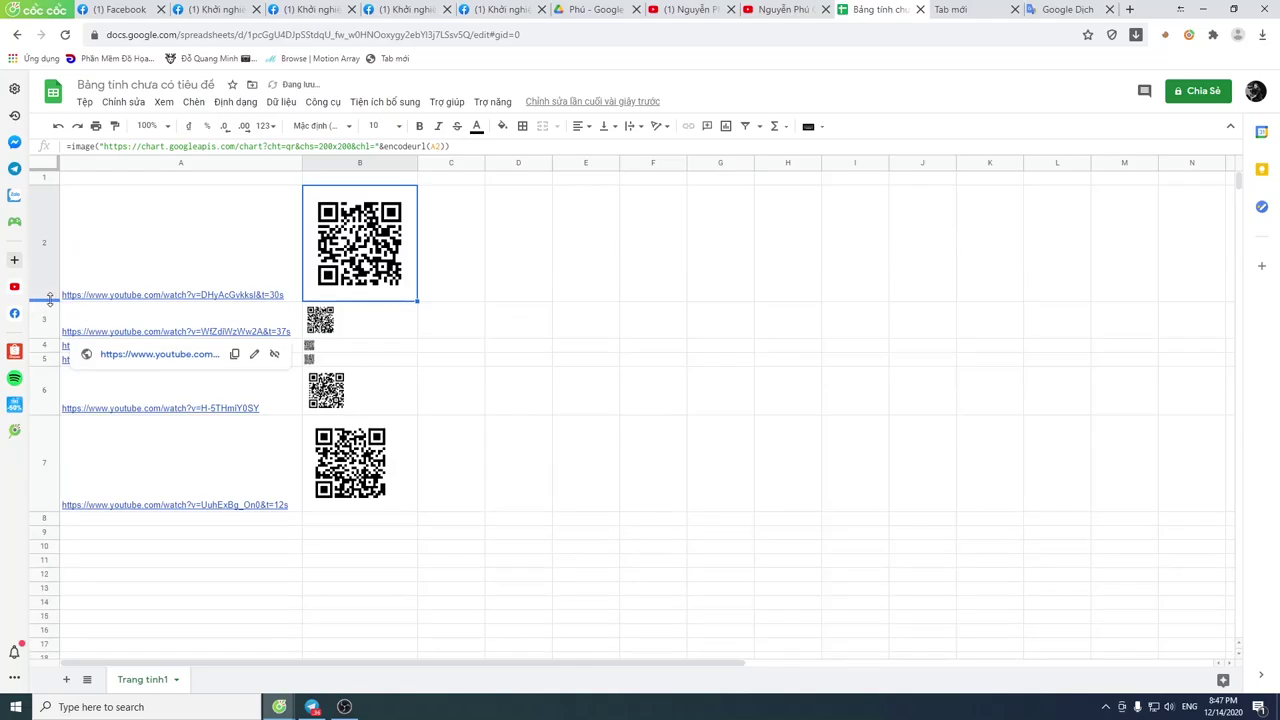
pyautogui.click(464, 278)
# - Drag row 3's bottom border so row 3 matches row 2's height and its QR code enlarges
pyautogui.click(366, 325)
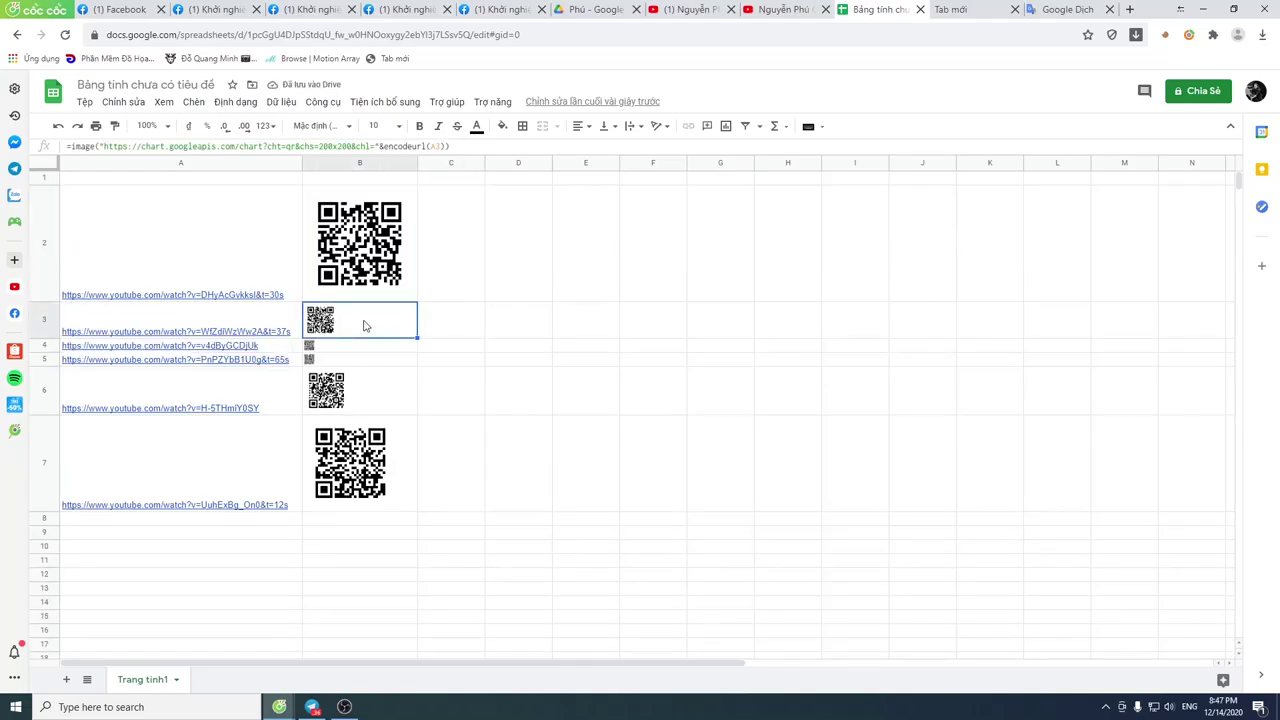
pyautogui.click(396, 280)
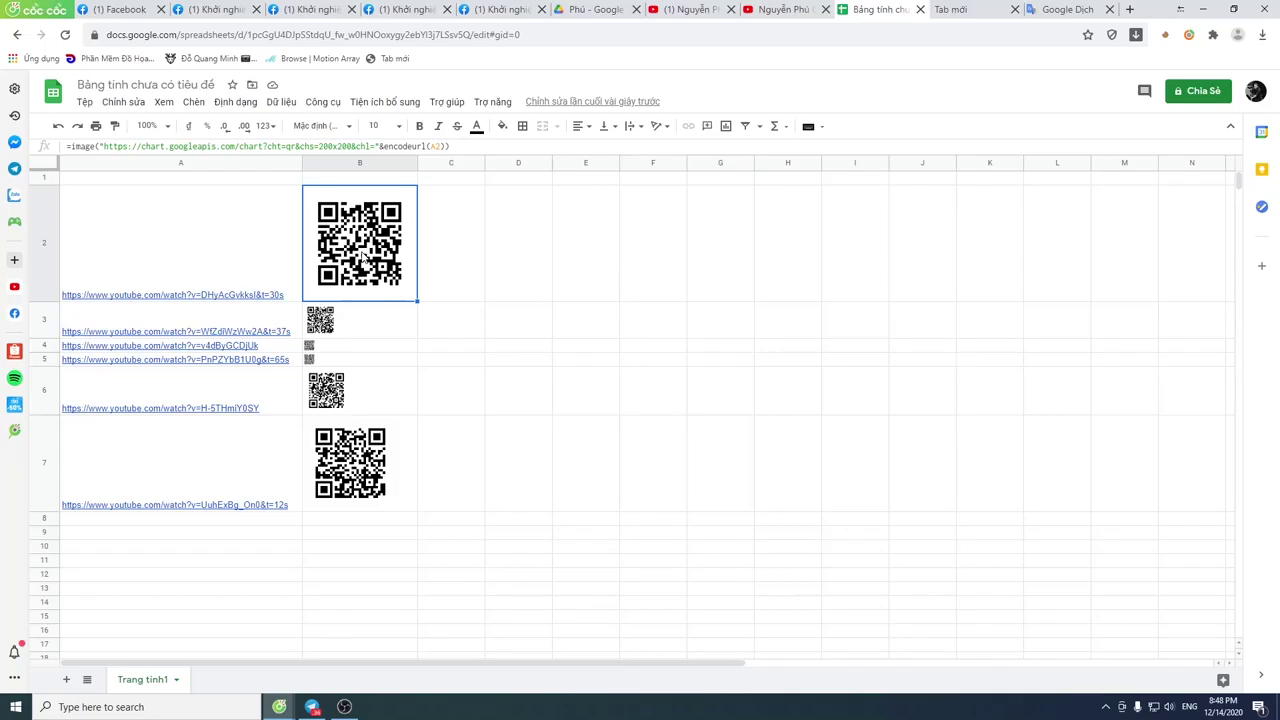
pyautogui.click(182, 547)
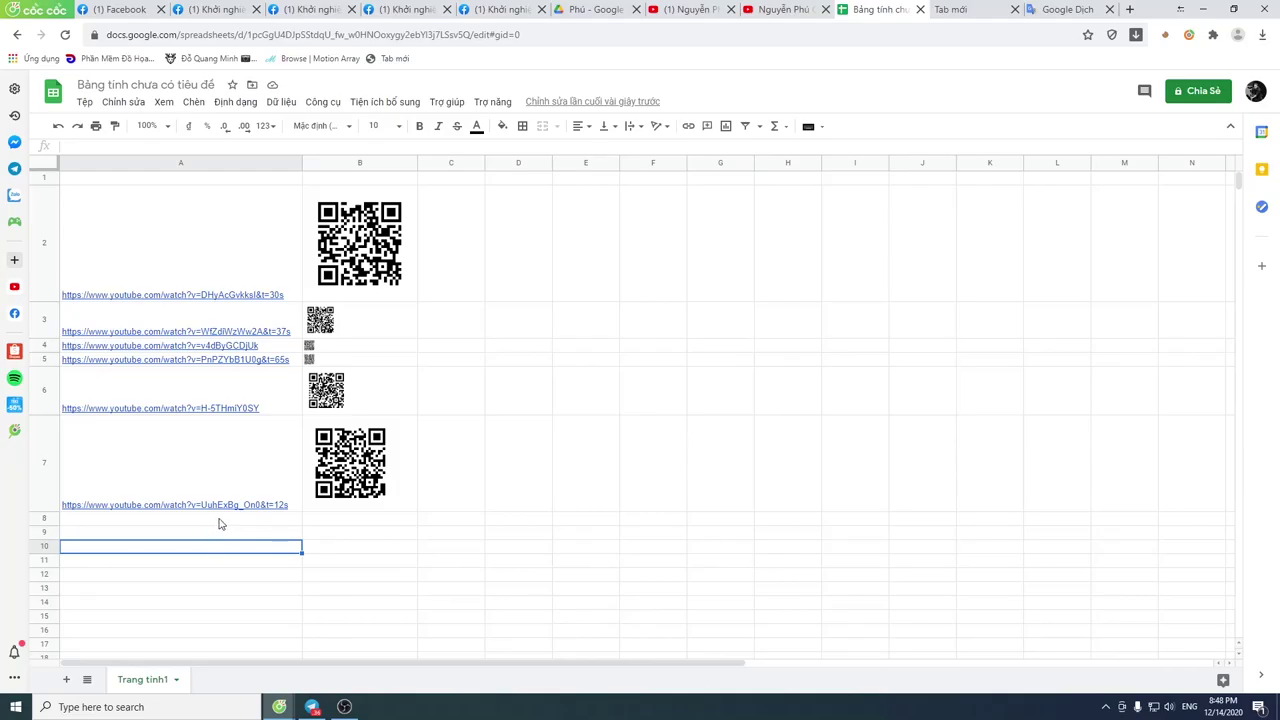
pyautogui.click(376, 248)
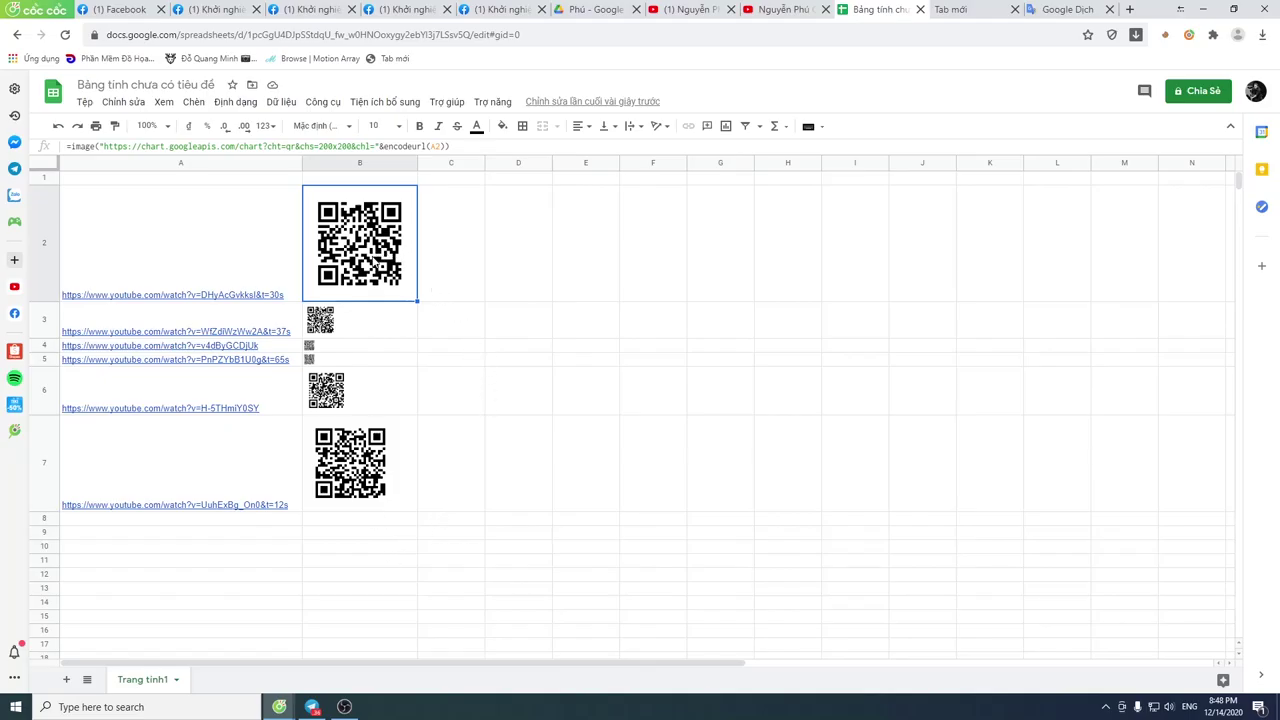
pyautogui.click(345, 400)
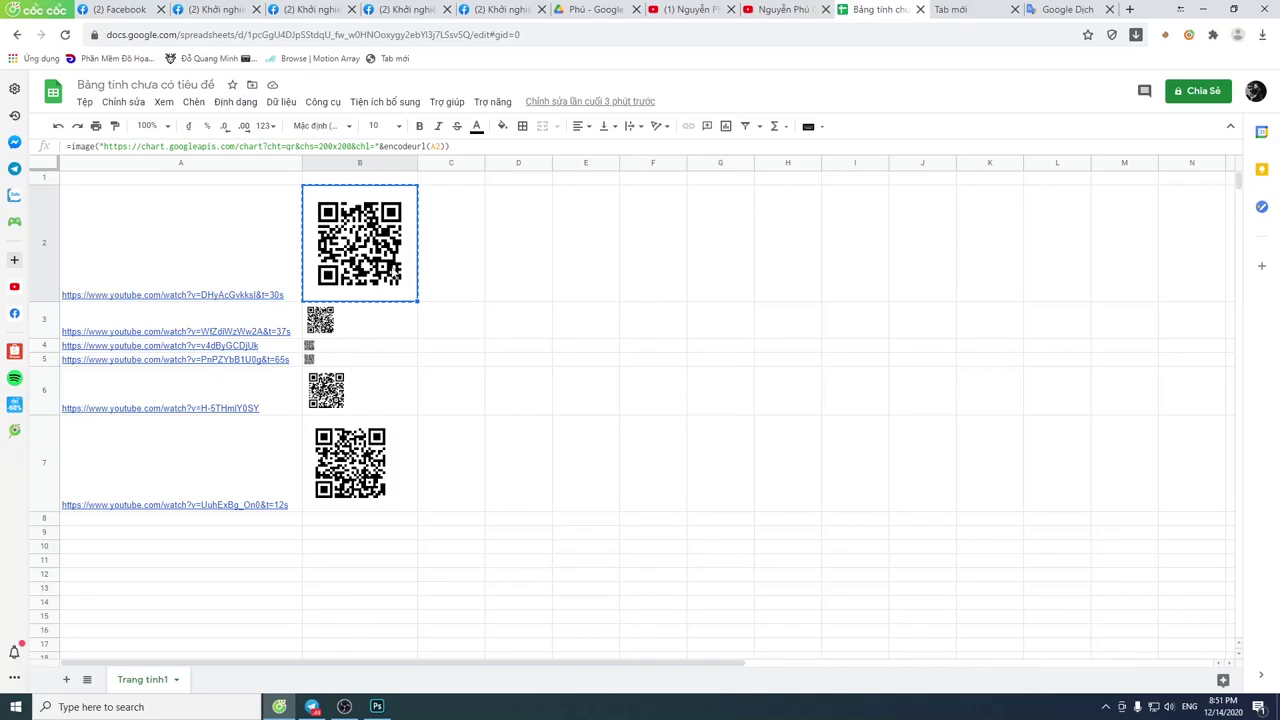
pyautogui.moveTo(160, 345)
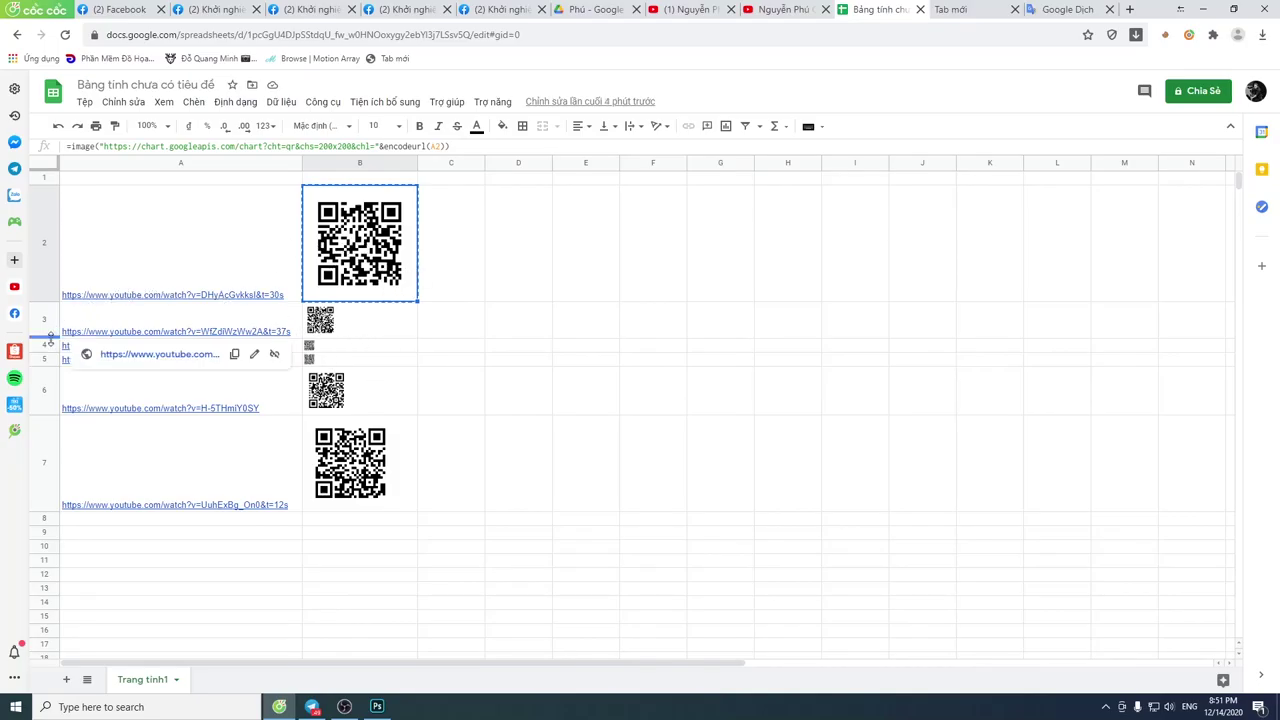
pyautogui.moveTo(49, 340); pyautogui.dragTo(46, 444)
pyautogui.click(374, 383)
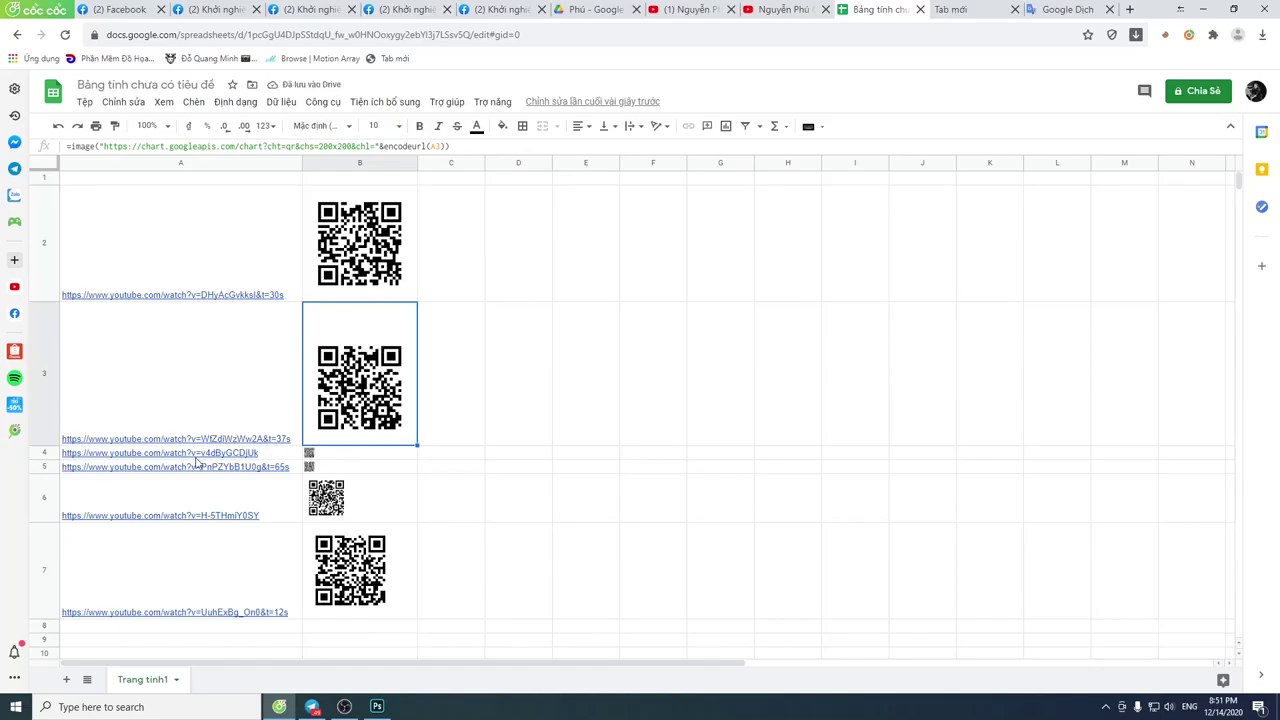
pyautogui.click(45, 438)
pyautogui.click(508, 386)
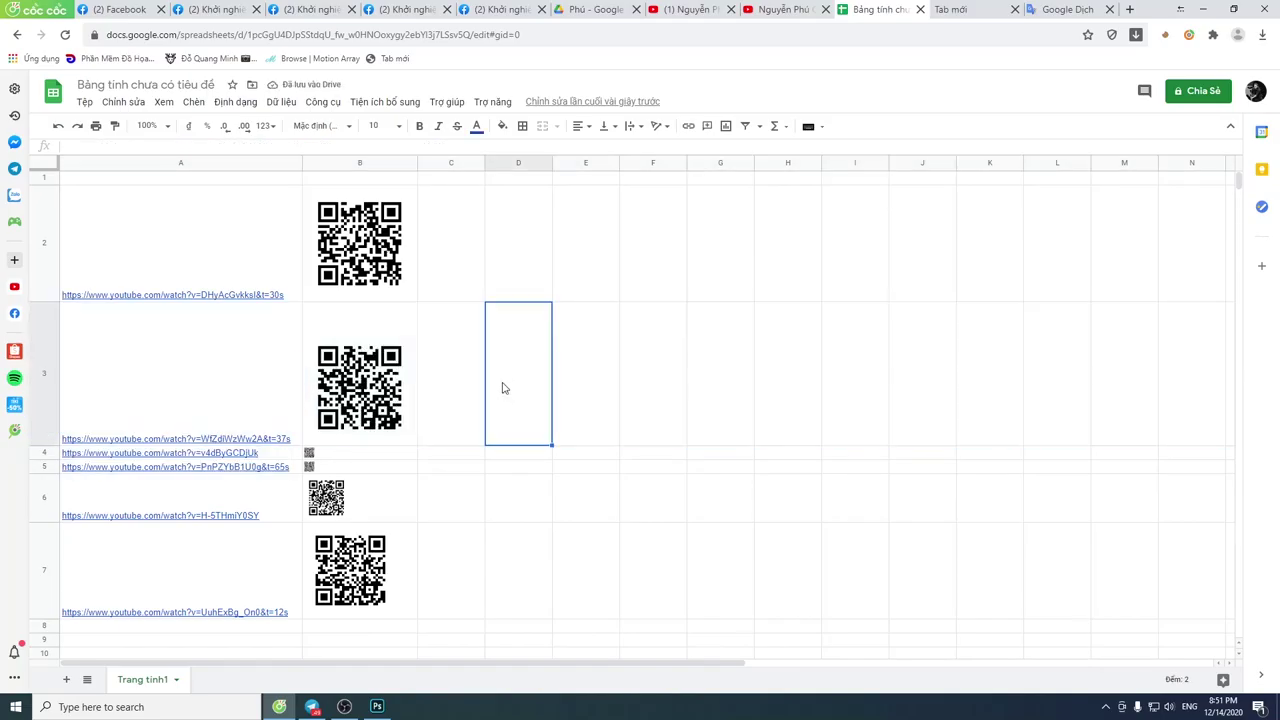
pyautogui.click(112, 408)
pyautogui.click(349, 389)
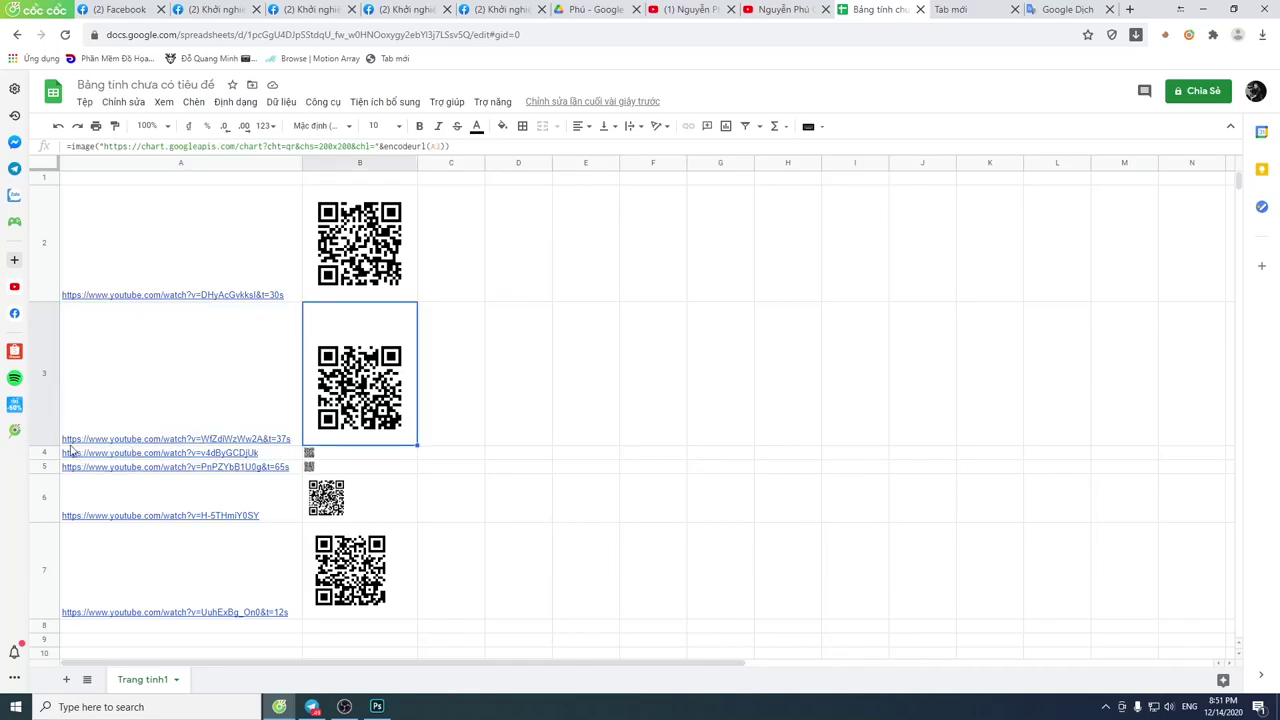
pyautogui.moveTo(52, 444); pyautogui.dragTo(52, 406)
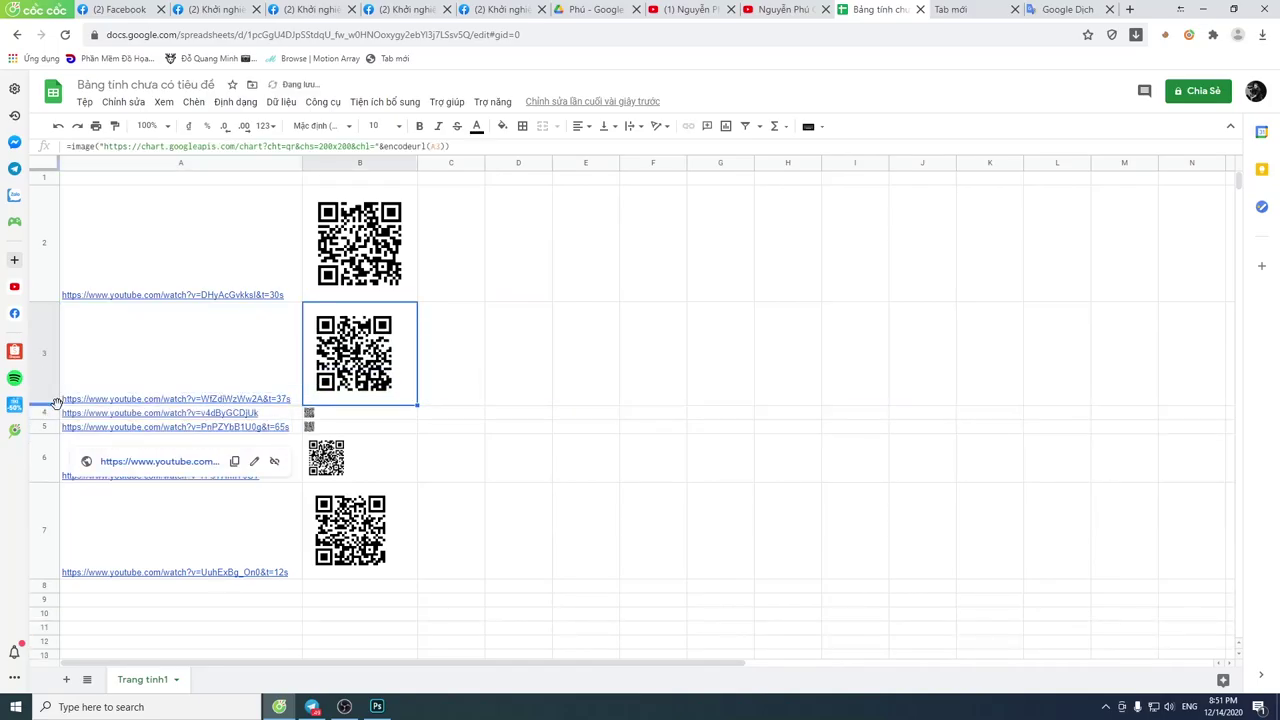
# - Drag row 4's bottom border down so its QR code grows larger
pyautogui.click(374, 259)
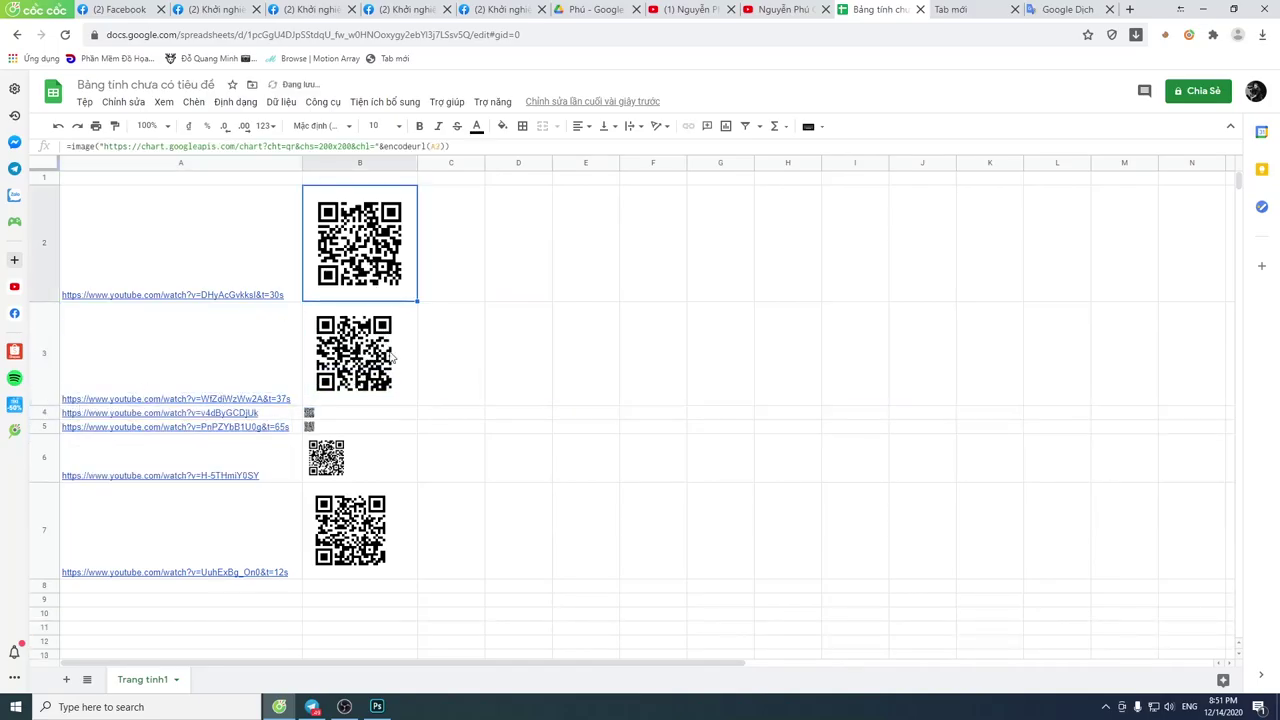
pyautogui.moveTo(52, 433); pyautogui.dragTo(56, 479)
pyautogui.click(362, 448)
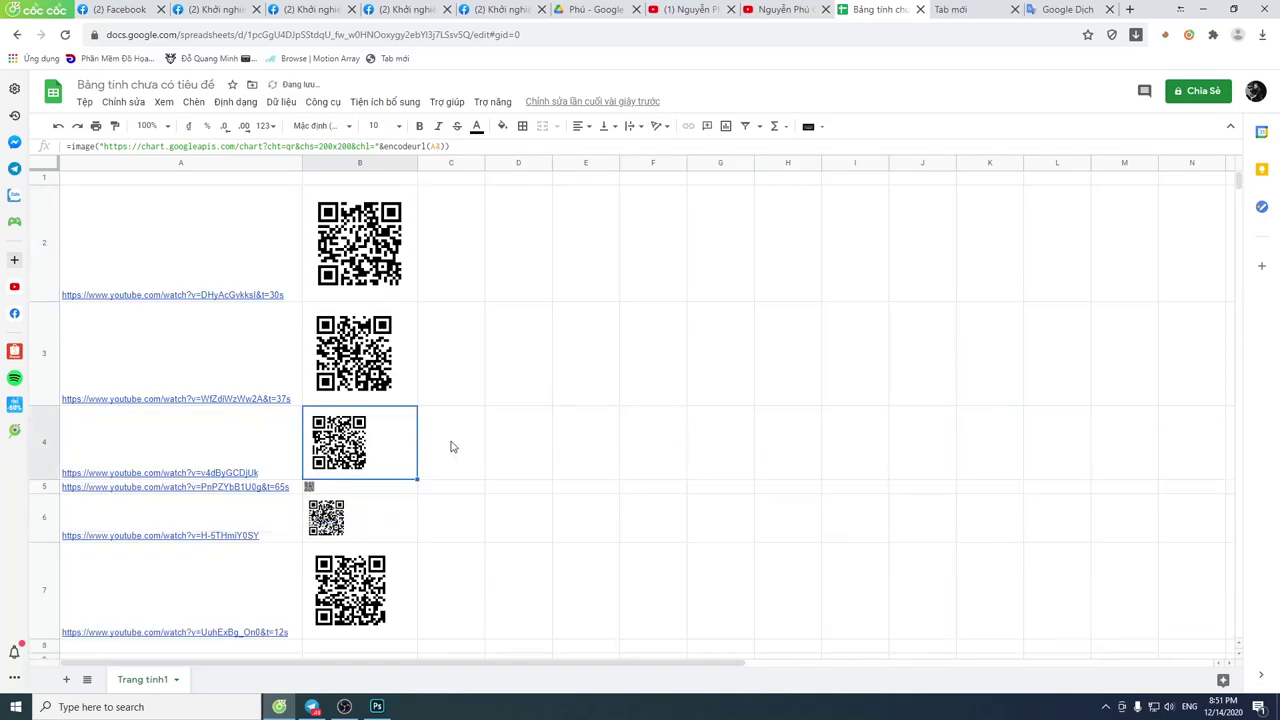
pyautogui.click(50, 474)
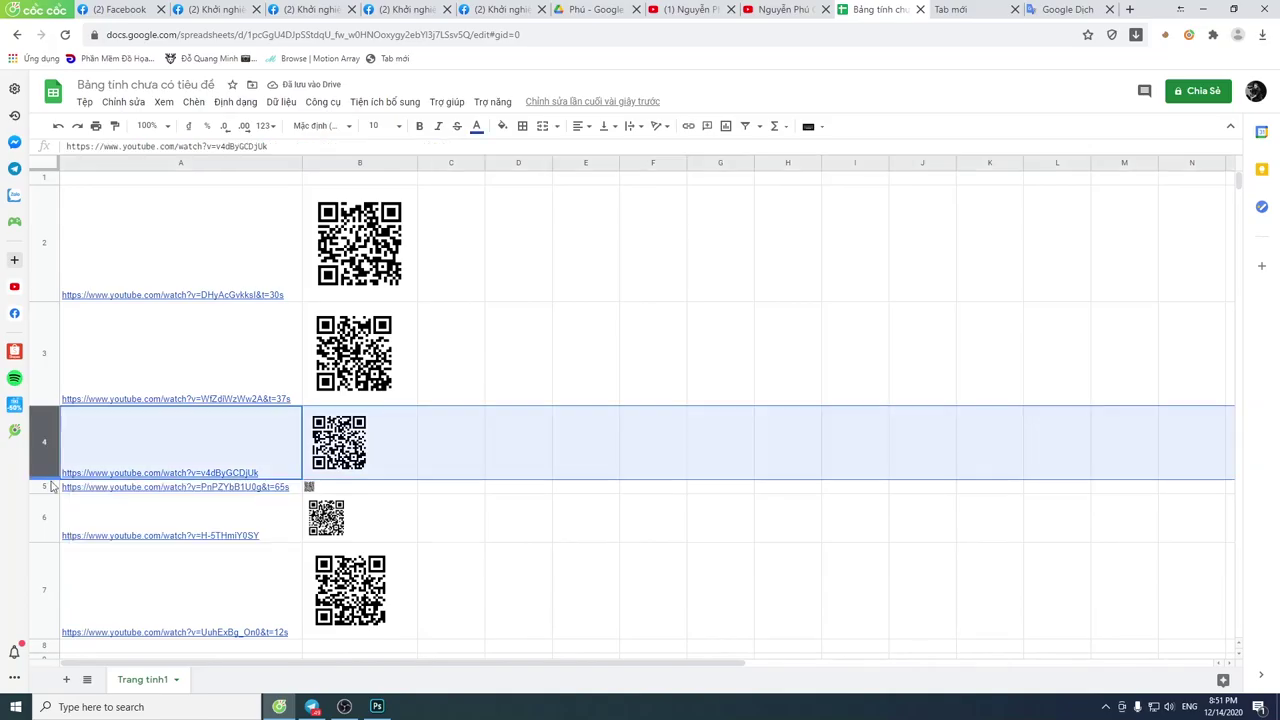
pyautogui.click(465, 434)
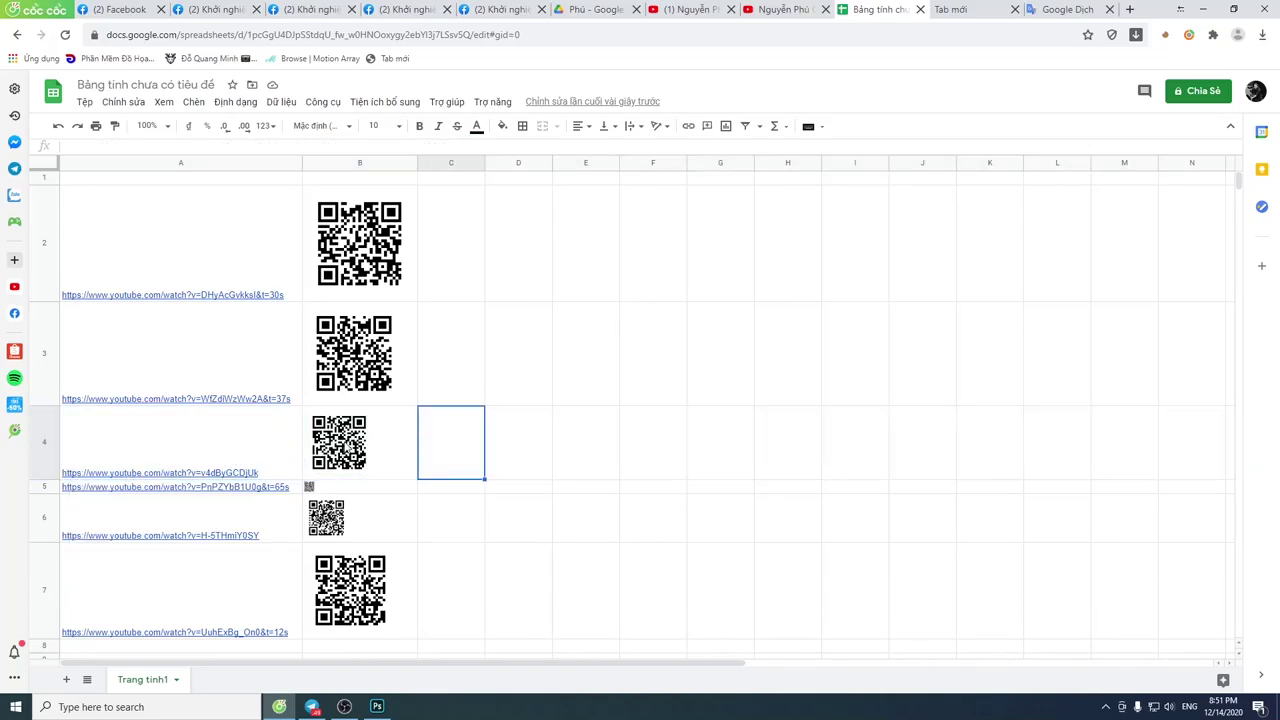
pyautogui.moveTo(44, 479); pyautogui.dragTo(44, 508)
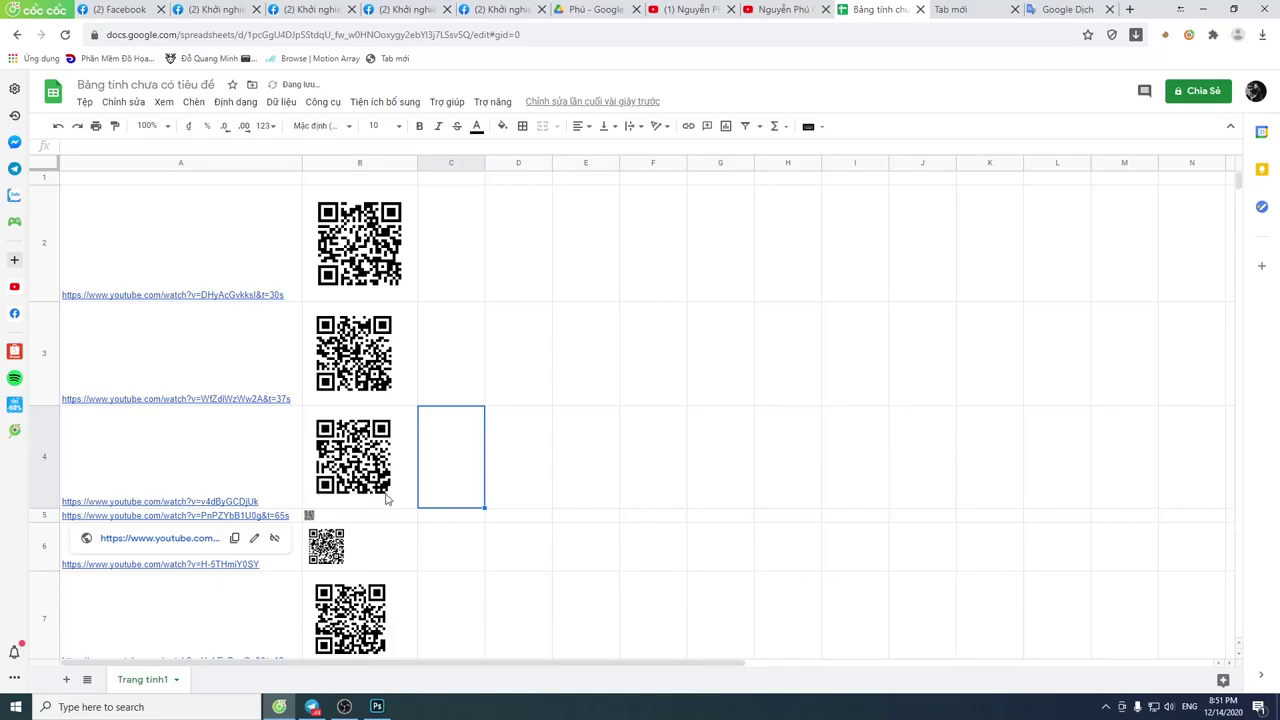
pyautogui.click(369, 466)
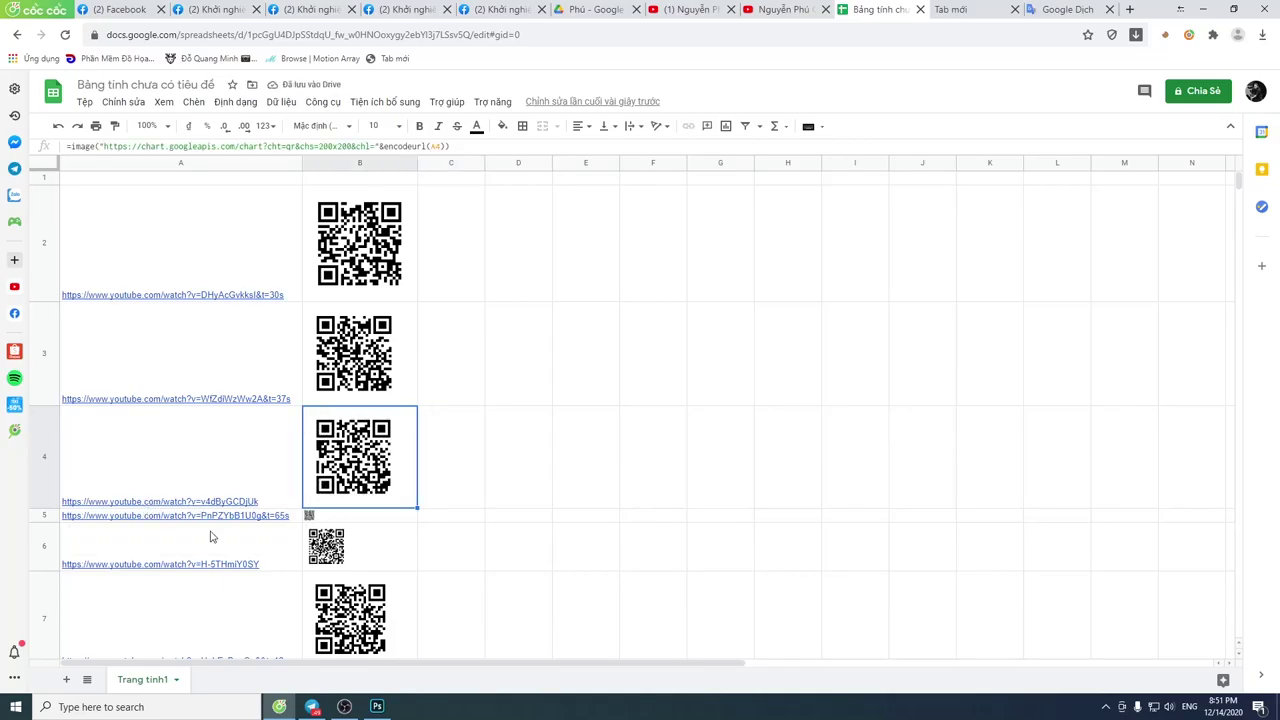
pyautogui.moveTo(55, 508)
pyautogui.mouseDown()
pyautogui.moveTo(54, 565)
pyautogui.moveTo(55, 510)
pyautogui.mouseUp()
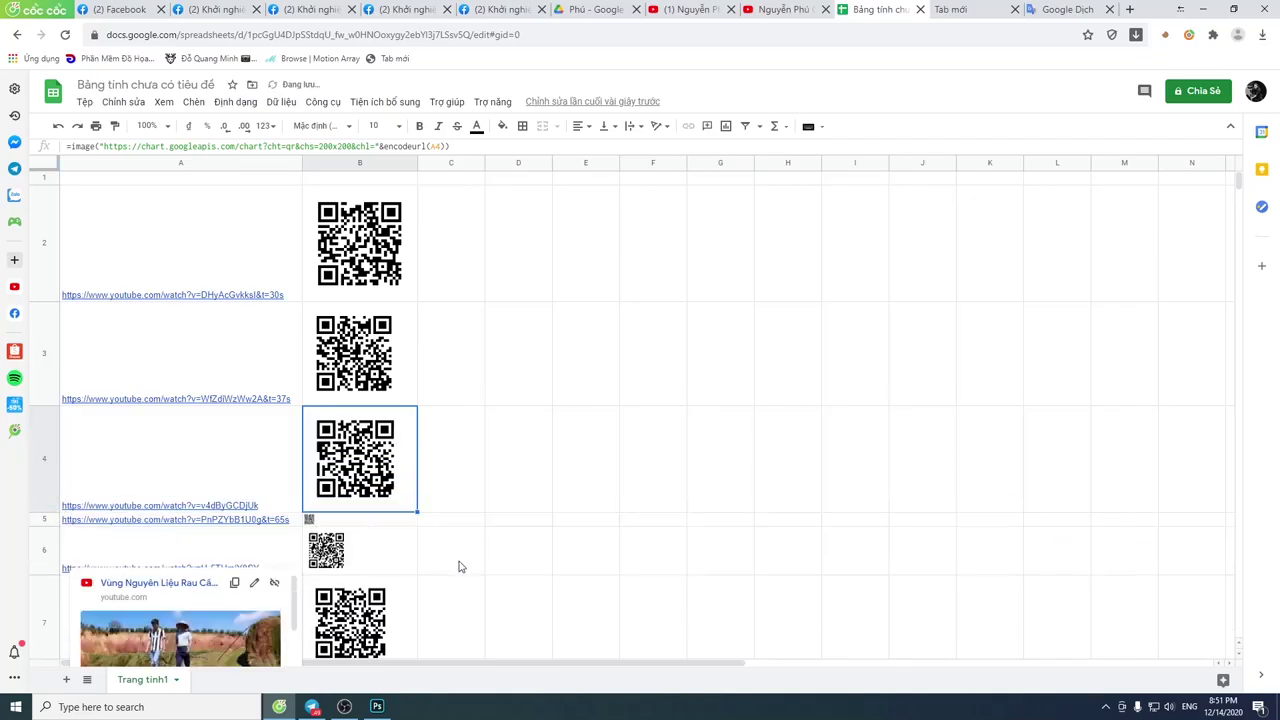
pyautogui.scroll(-2, 457, 556)
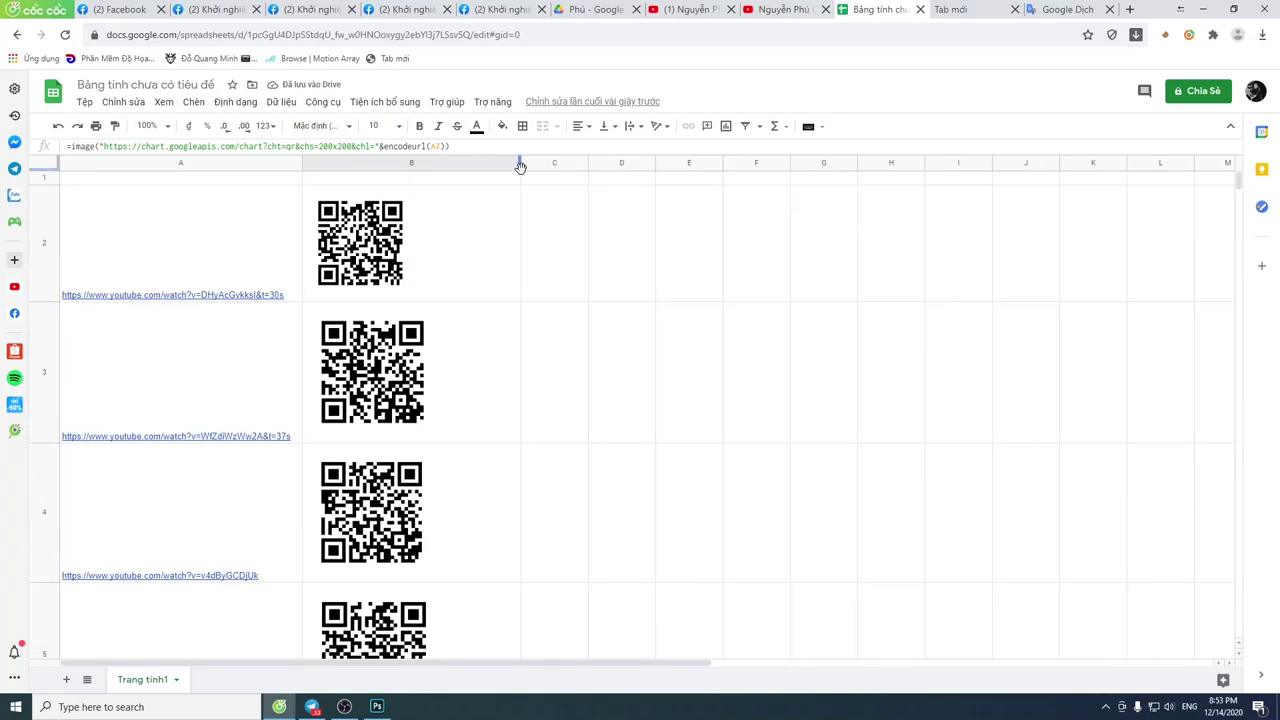
# - Narrow column B to fit the QR codes snugly and scroll through to check every row
pyautogui.moveTo(519, 163); pyautogui.dragTo(414, 208)
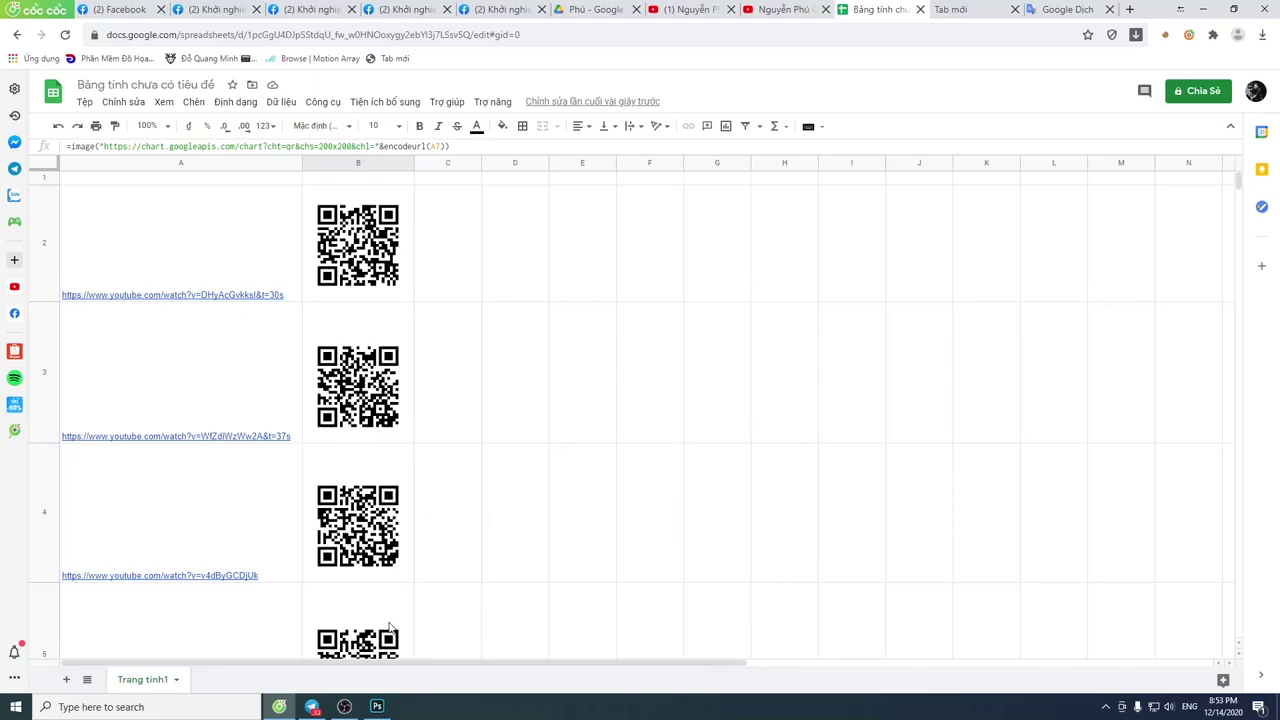
pyautogui.moveTo(1237, 187); pyautogui.dragTo(1237, 212)
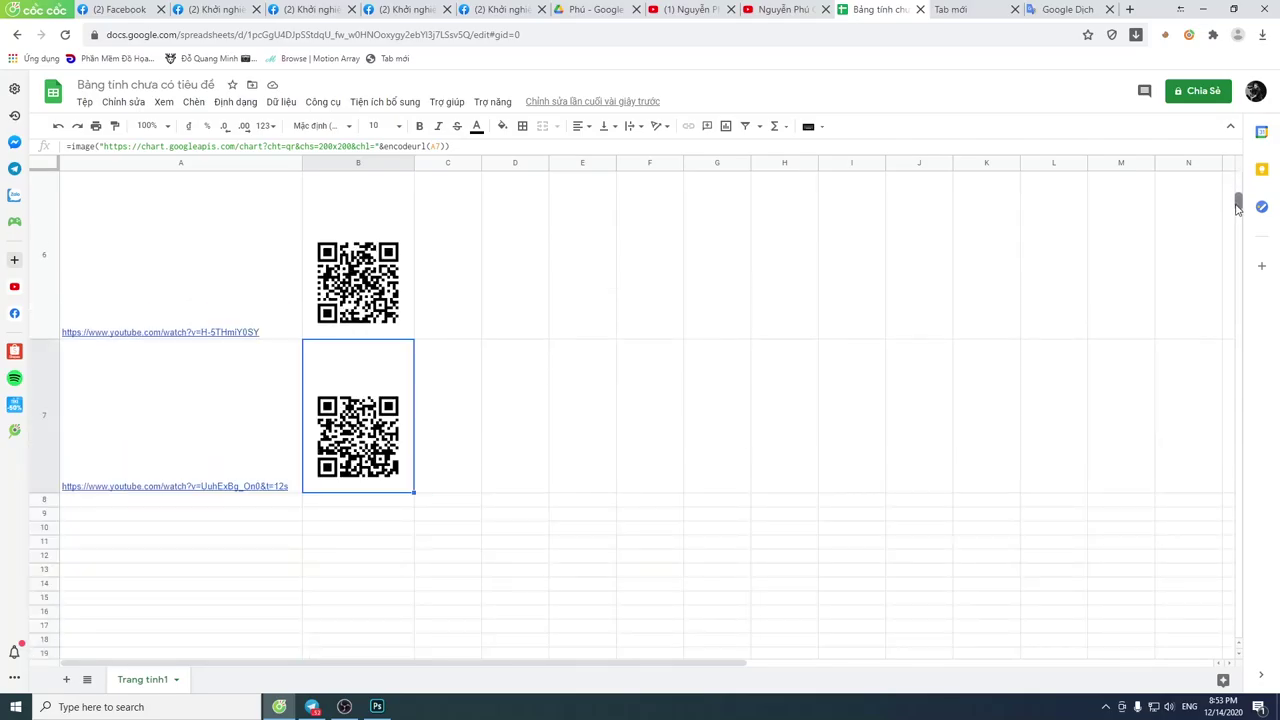
pyautogui.scroll(5, 537, 469)
pyautogui.scroll(1, 537, 469)
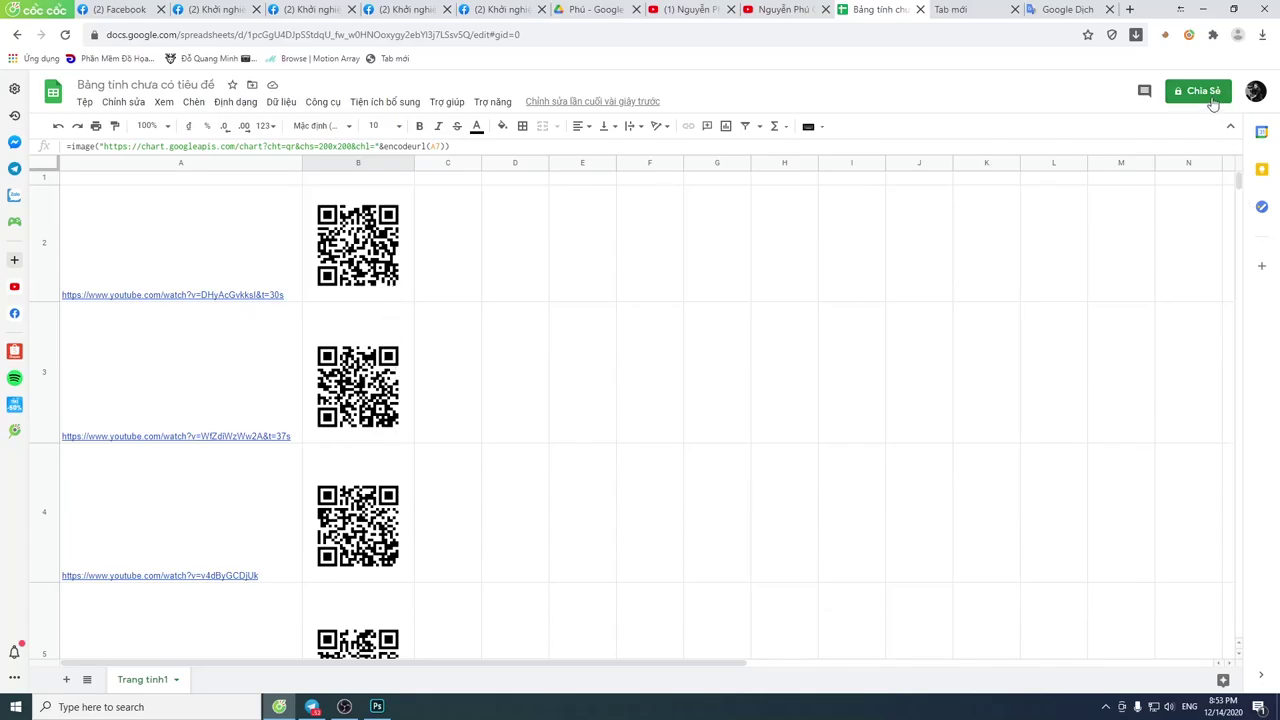
# - Download the sheet as an A4 portrait PDF and save it to the Desktop
pyautogui.click(85, 103)
pyautogui.moveTo(150, 277)
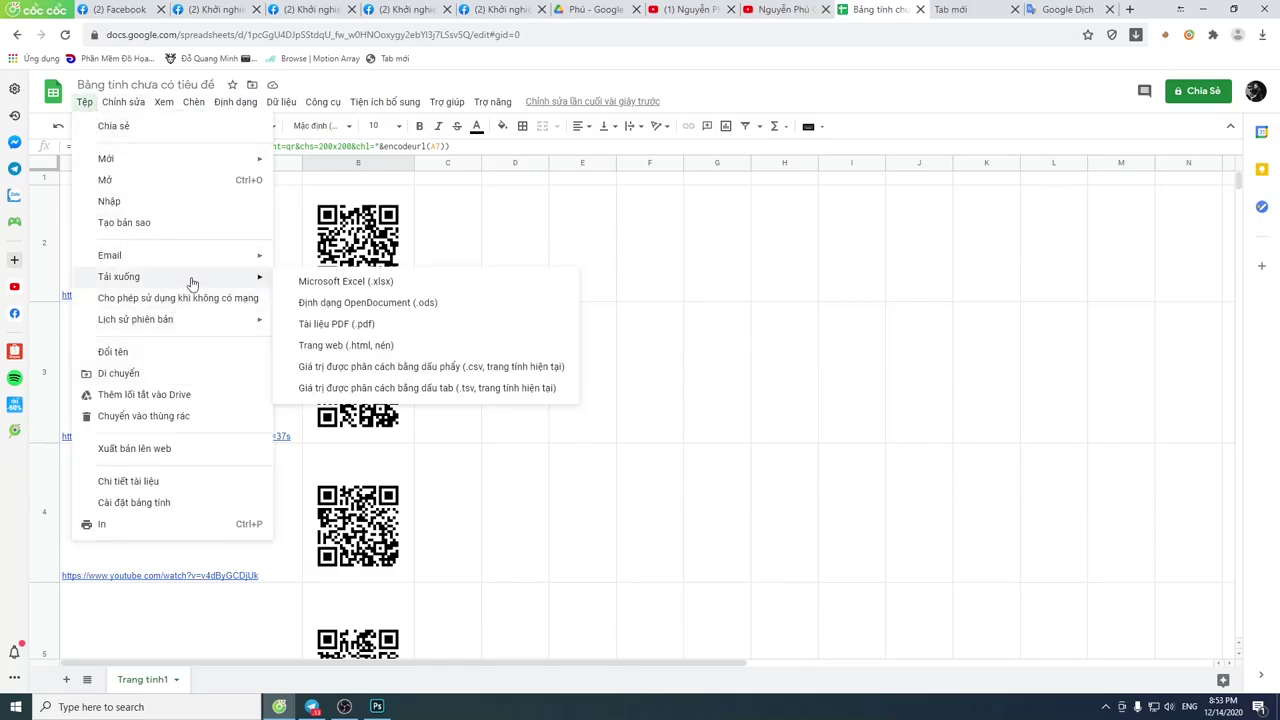
pyautogui.click(336, 323)
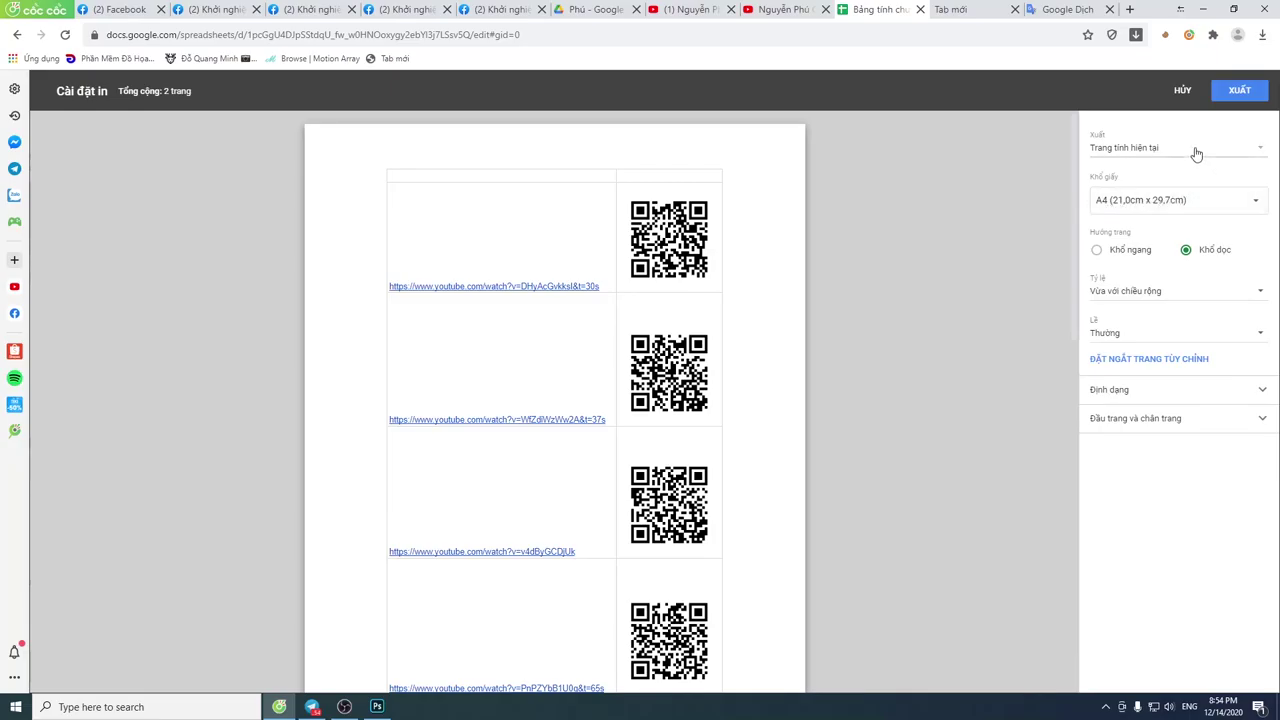
pyautogui.click(1188, 395)
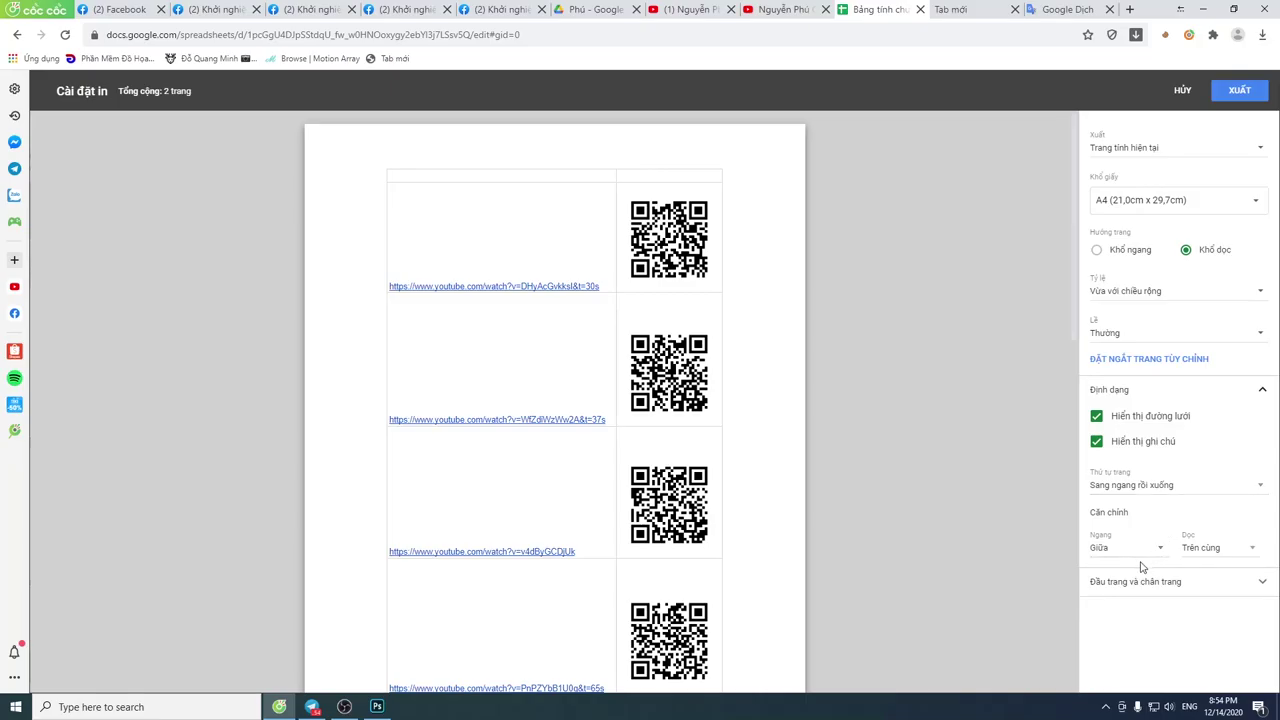
pyautogui.click(1177, 584)
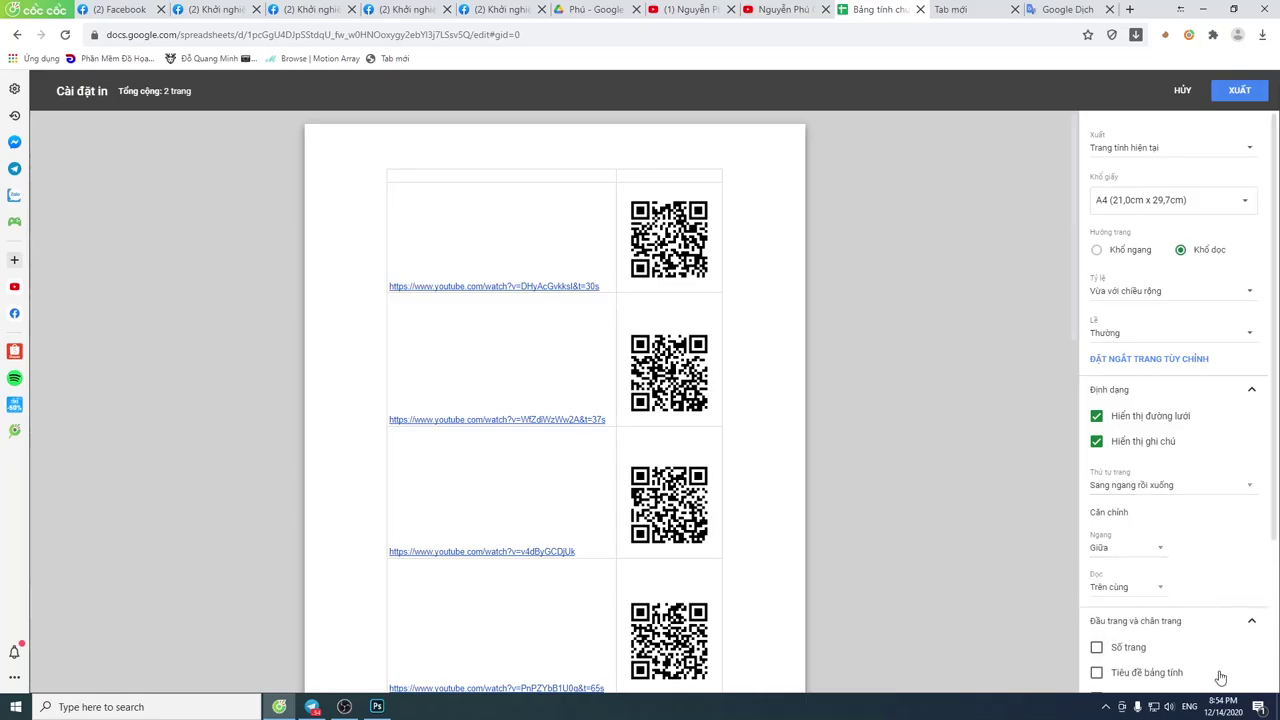
pyautogui.scroll(-2, 1220, 678)
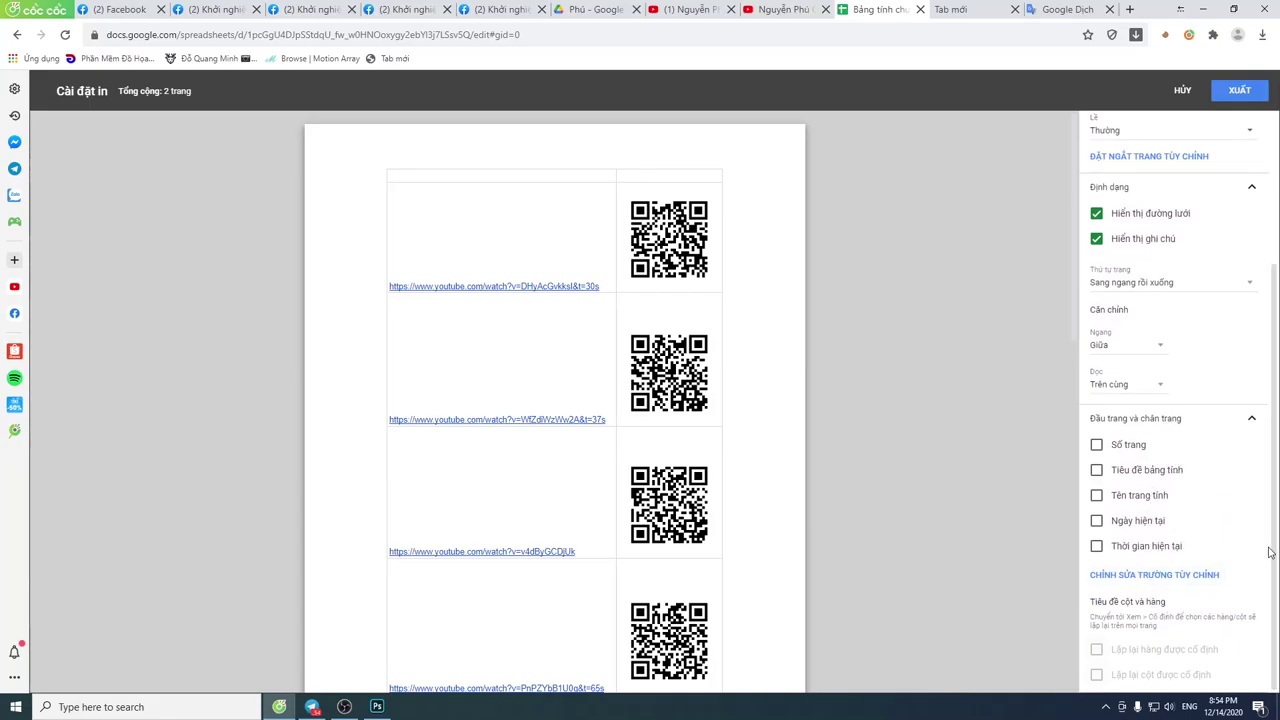
pyautogui.scroll(2, 1245, 380)
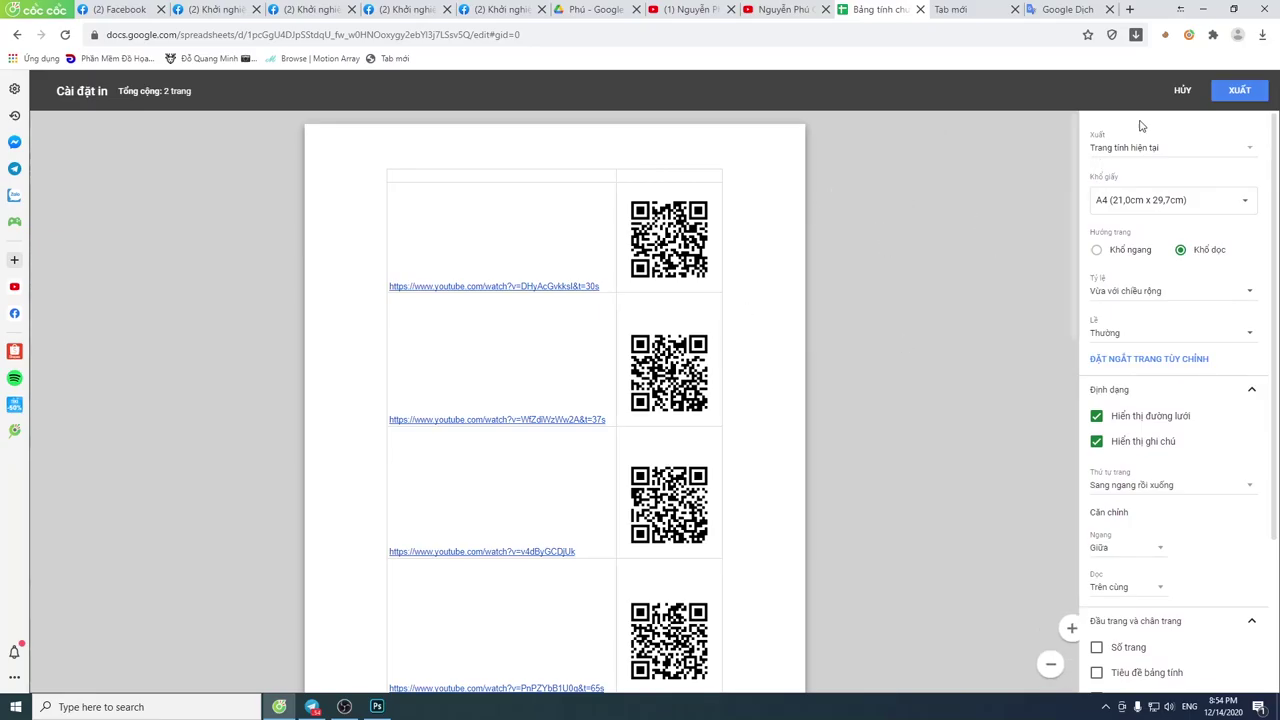
pyautogui.click(1238, 92)
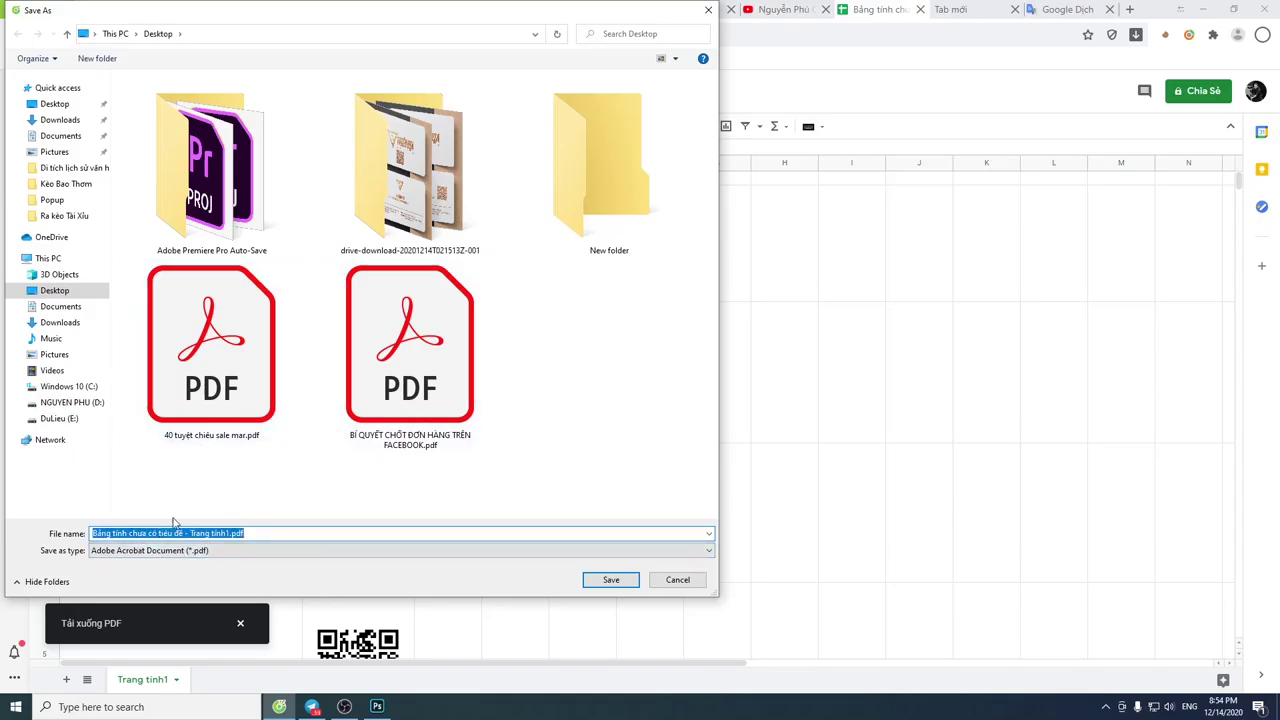
pyautogui.click(608, 579)
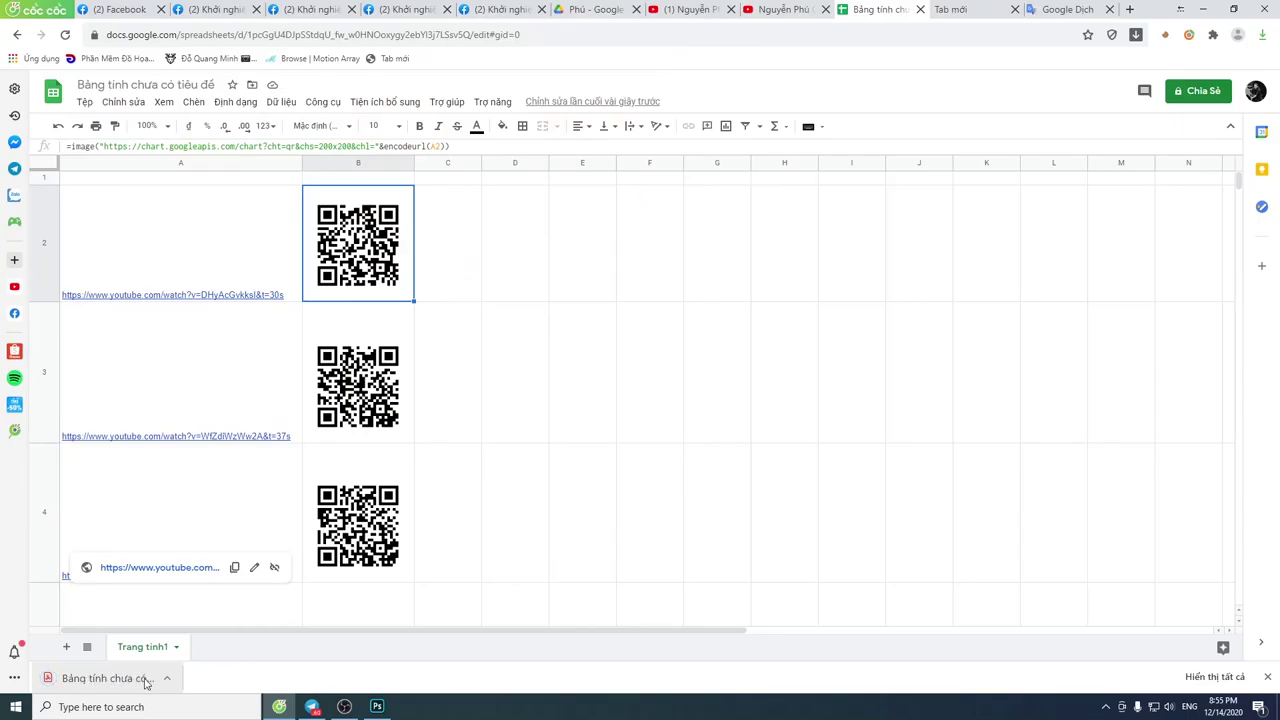
# - Move the exported sheet PDF to the middle of the desktop and open it with Cốc Cốc
pyautogui.press('super+d')
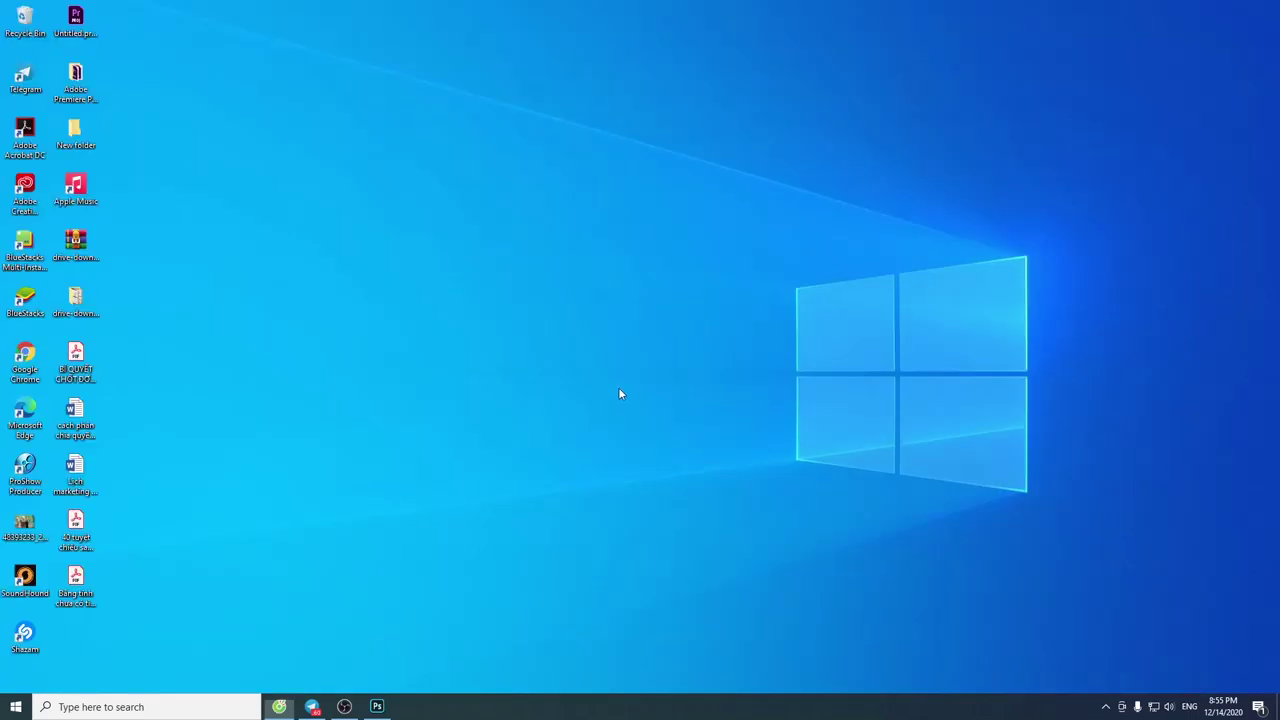
pyautogui.click(85, 580)
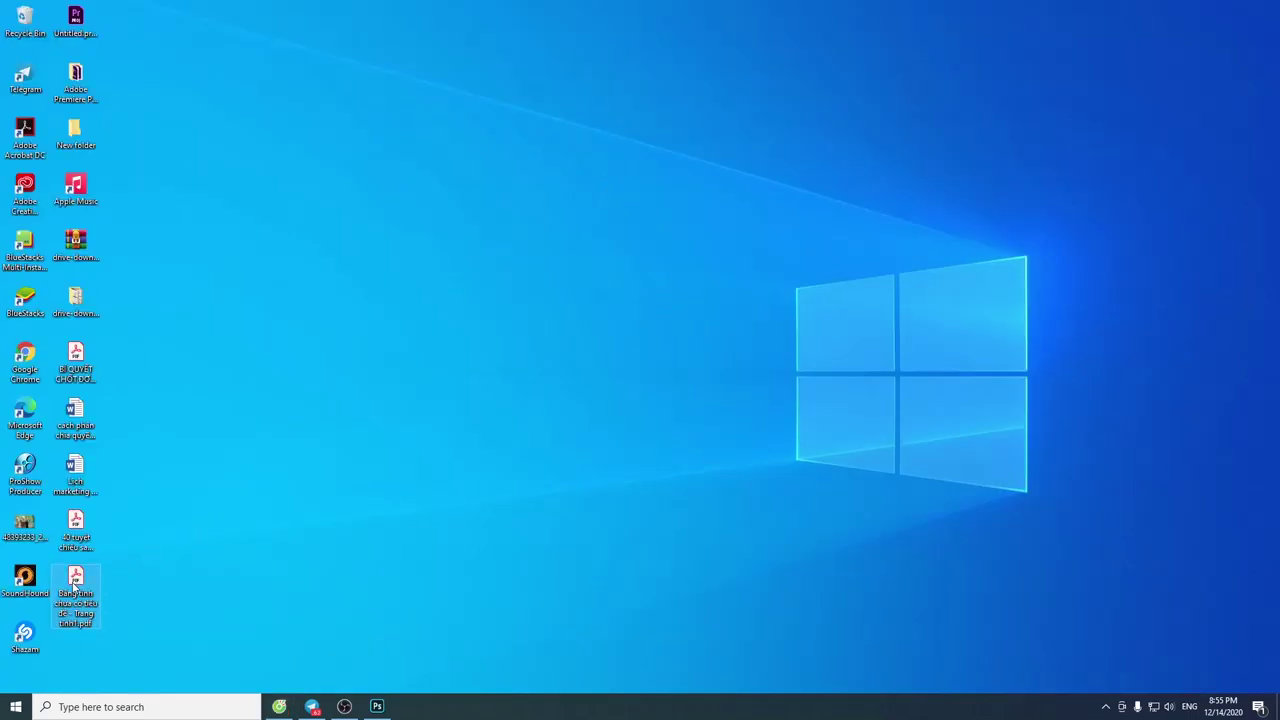
pyautogui.moveTo(74, 584); pyautogui.dragTo(380, 243)
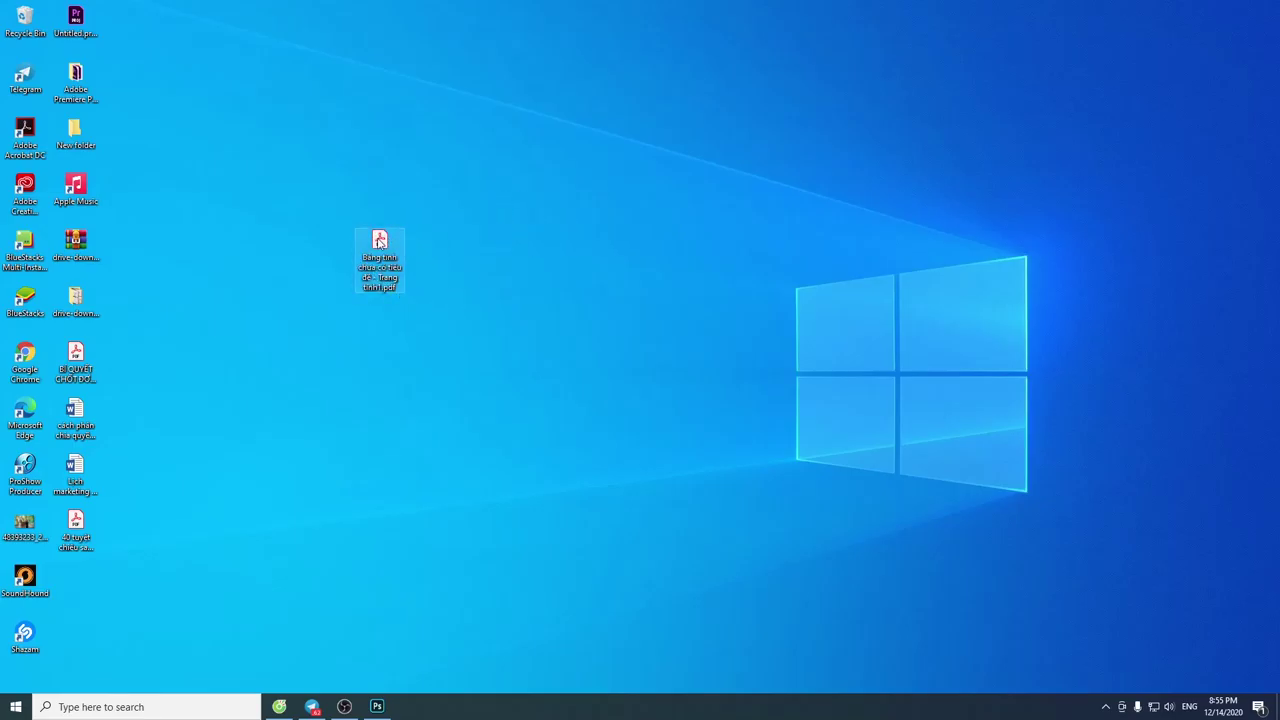
pyautogui.rightClick(380, 242)
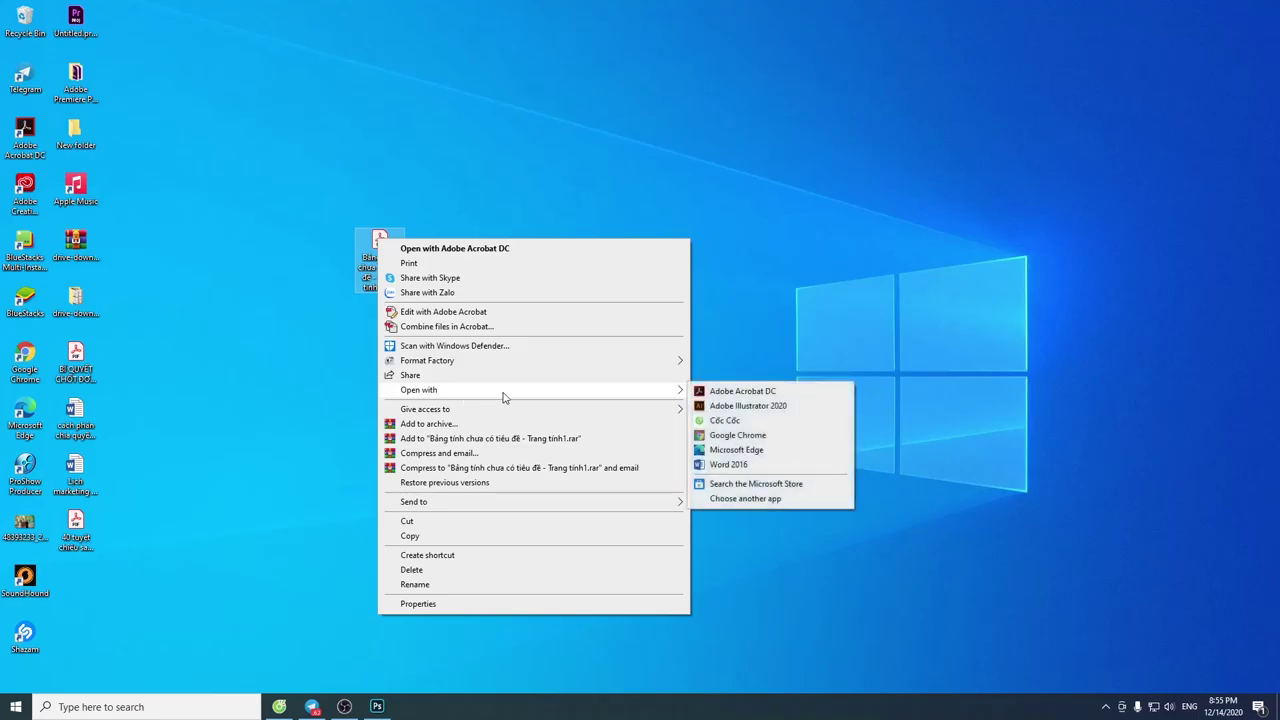
pyautogui.moveTo(418, 390)
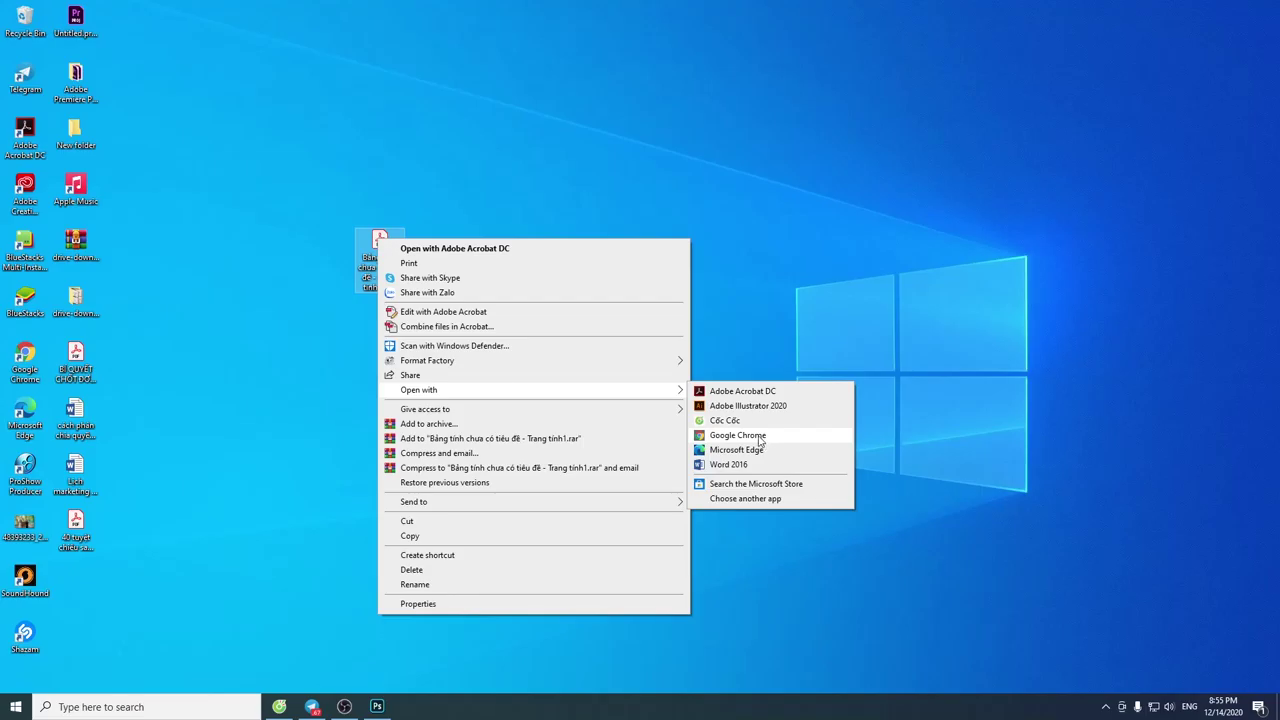
pyautogui.click(740, 421)
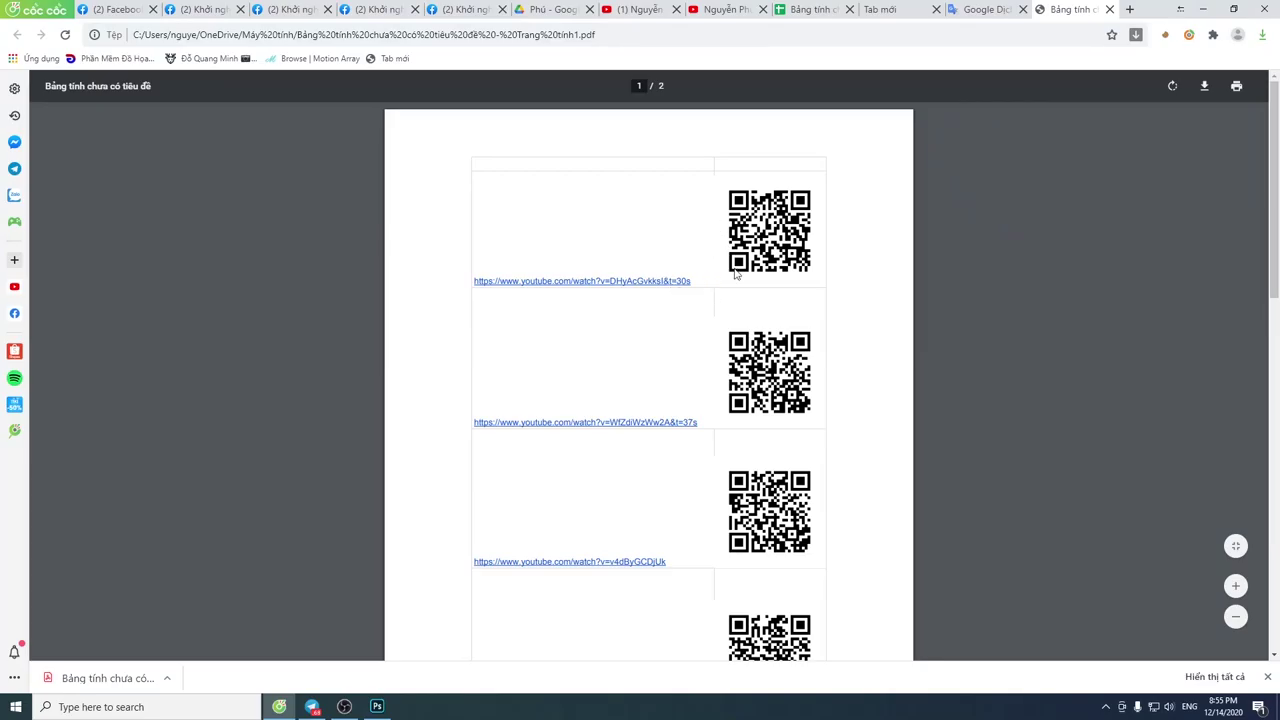
# - Scroll through both PDF pages to confirm all six QR codes are there
pyautogui.scroll(-3, 752, 255)
pyautogui.scroll(-3, 749, 394)
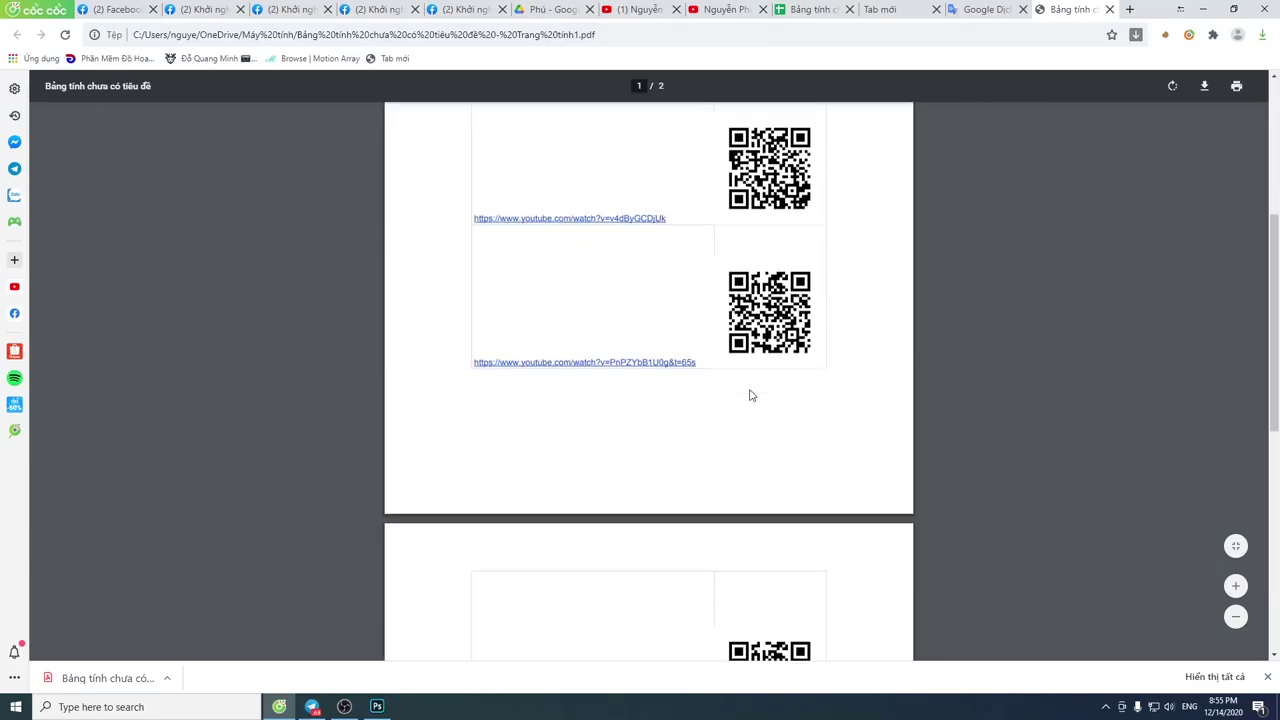
pyautogui.scroll(-2, 789, 531)
pyautogui.scroll(-3, 783, 526)
pyautogui.scroll(4, 783, 526)
pyautogui.scroll(4, 777, 514)
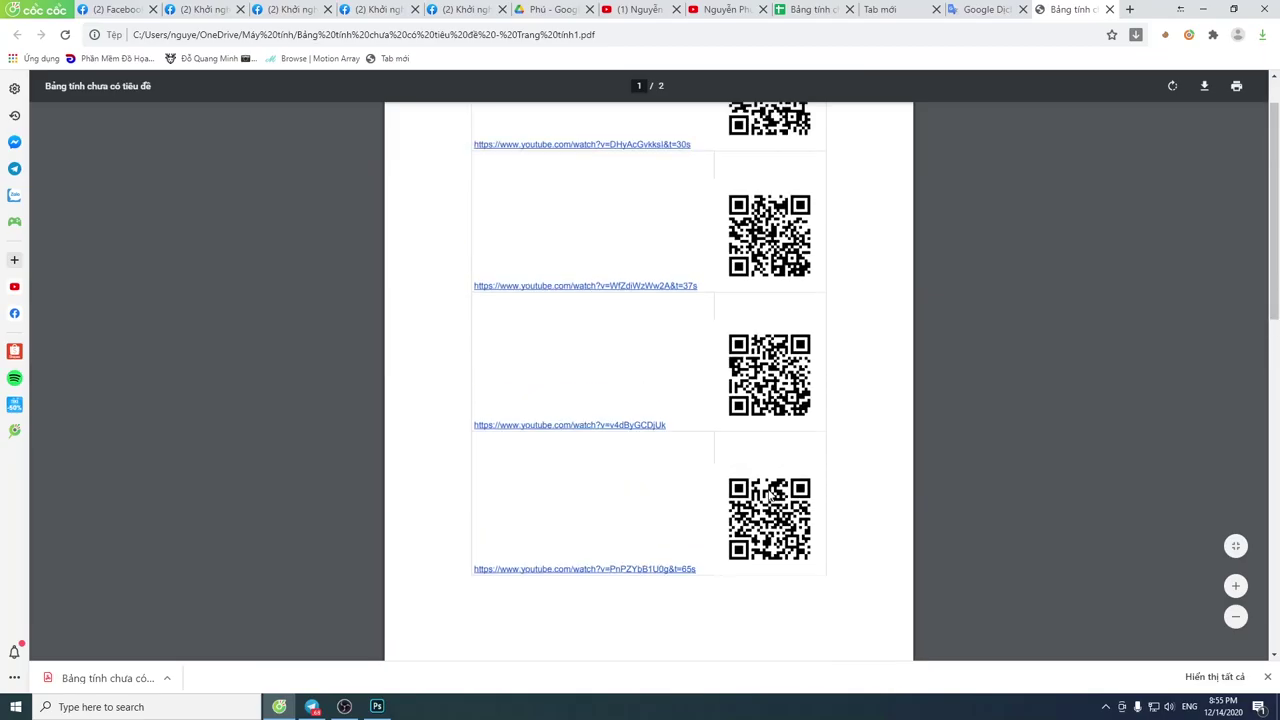
pyautogui.scroll(3, 770, 495)
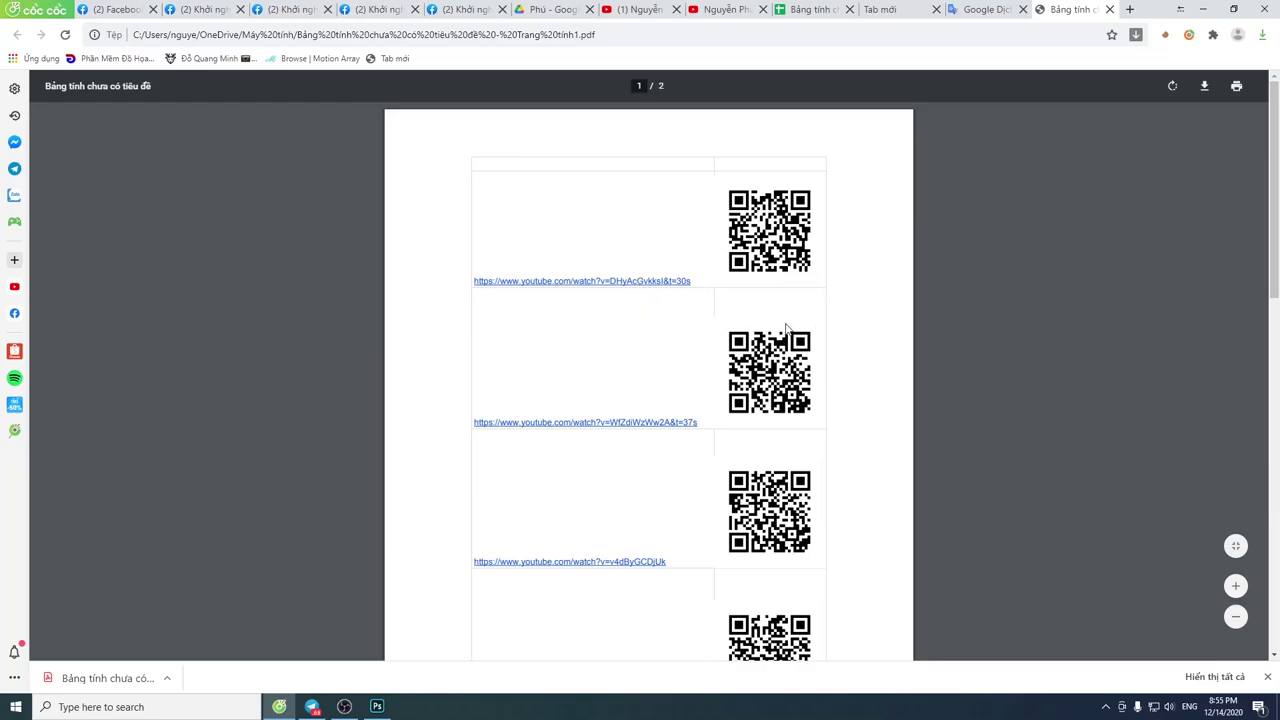
pyautogui.scroll(-1, 787, 330)
pyautogui.scroll(-3, 787, 330)
pyautogui.scroll(-3, 787, 330)
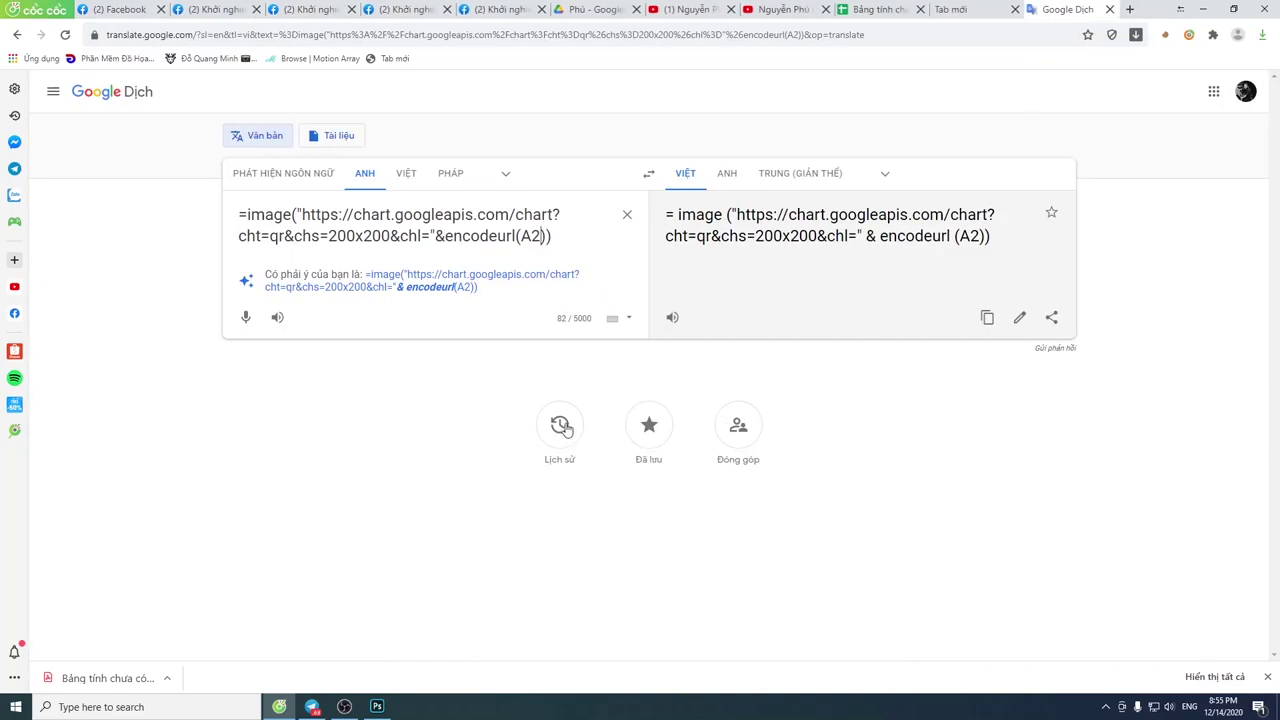
# - Close the PDF and move its desktop icon toward the left icon column
pyautogui.click(1109, 9)
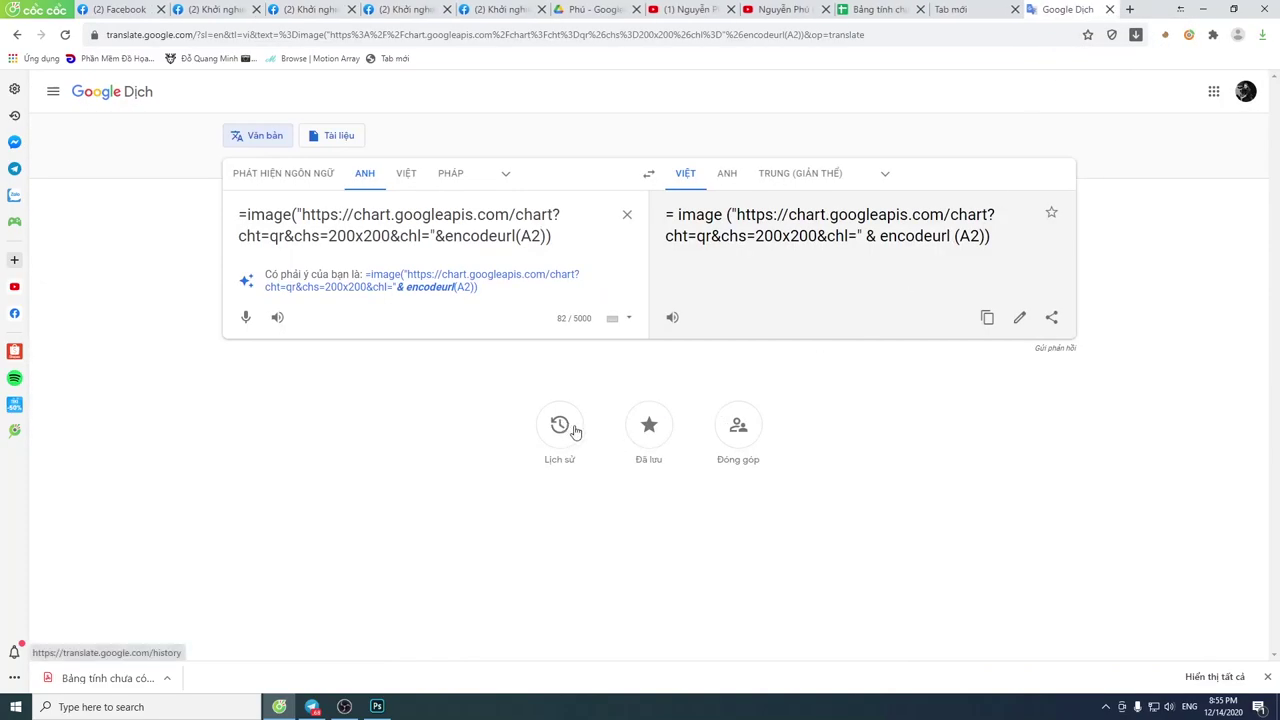
pyautogui.press('super+d')
pyautogui.moveTo(400, 245)
pyautogui.mouseDown()
pyautogui.moveTo(100, 592)
pyautogui.moveTo(444, 408)
pyautogui.moveTo(329, 372)
pyautogui.mouseUp()
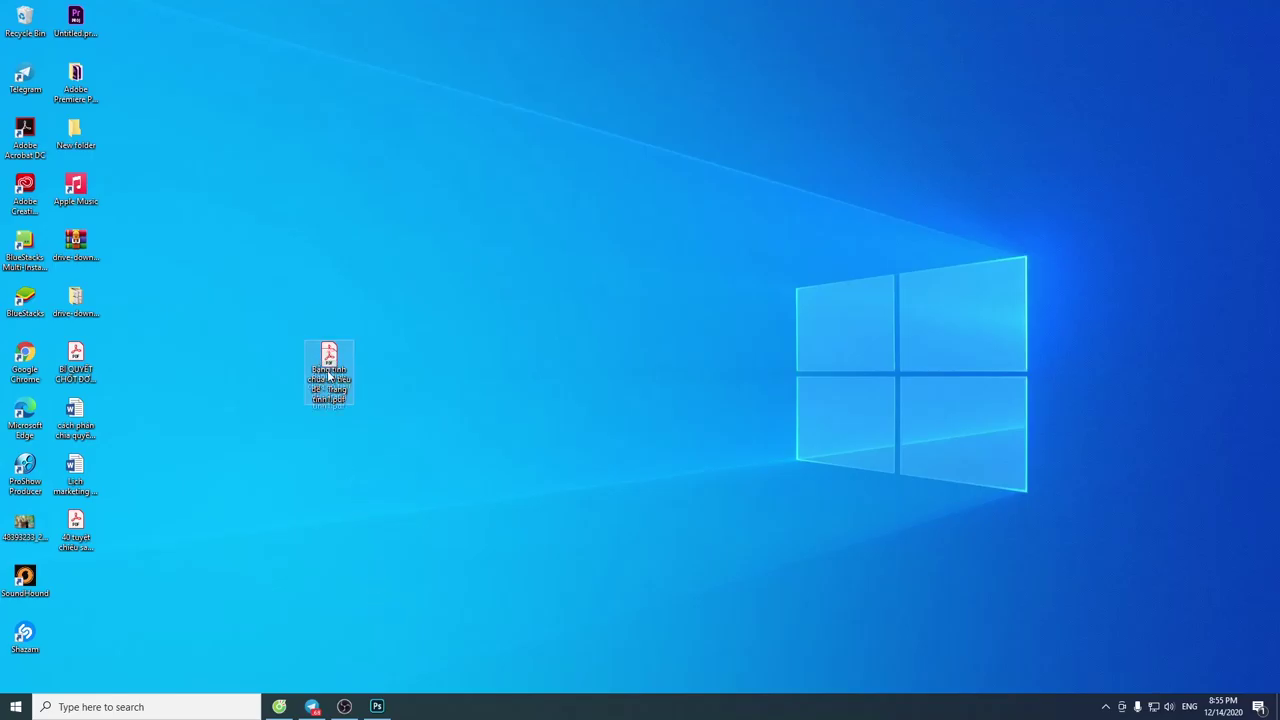
# - Return the PDF icon to the left column and close the blank Untitled-2 and Untitled-1 canvases
pyautogui.moveTo(329, 375); pyautogui.dragTo(100, 598)
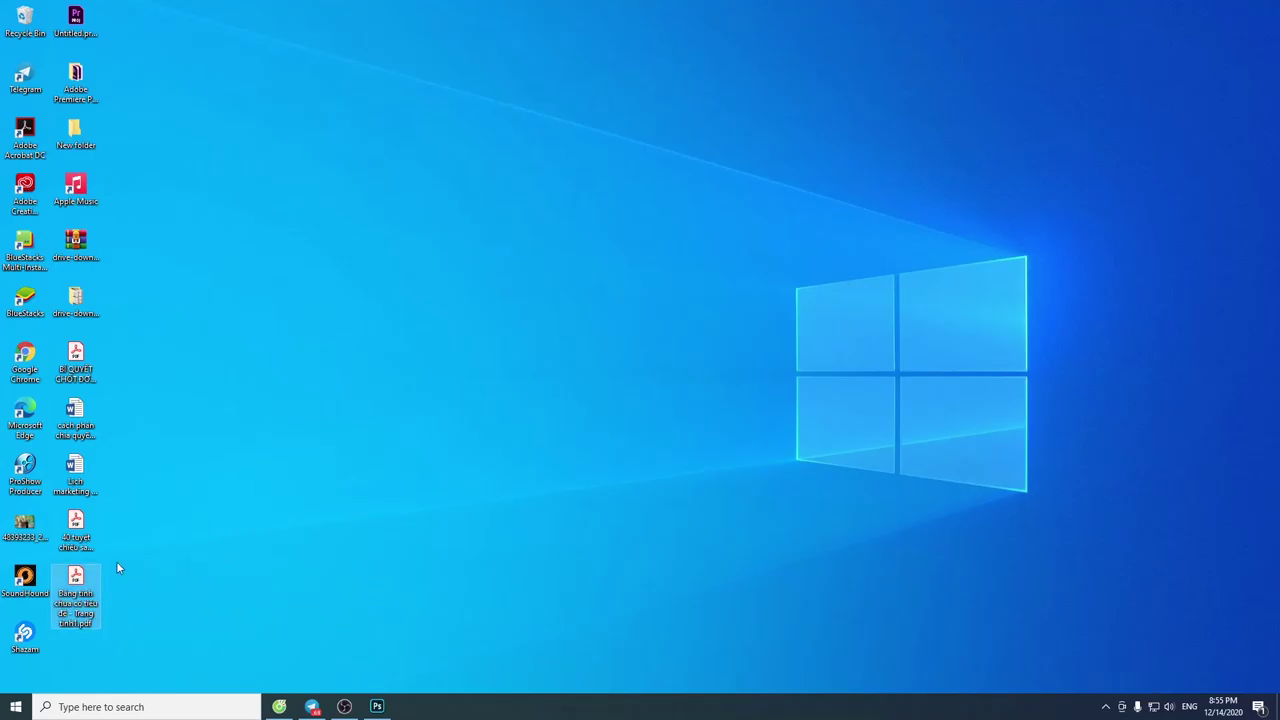
pyautogui.click(377, 706)
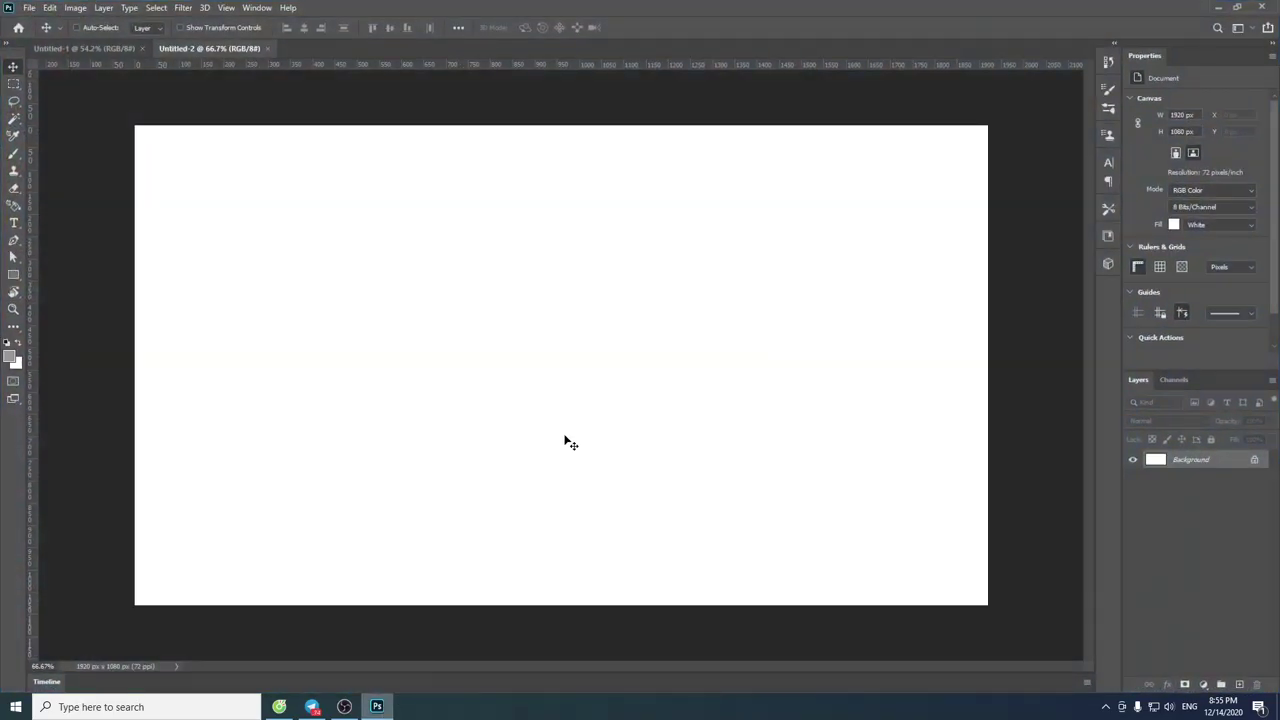
pyautogui.click(266, 48)
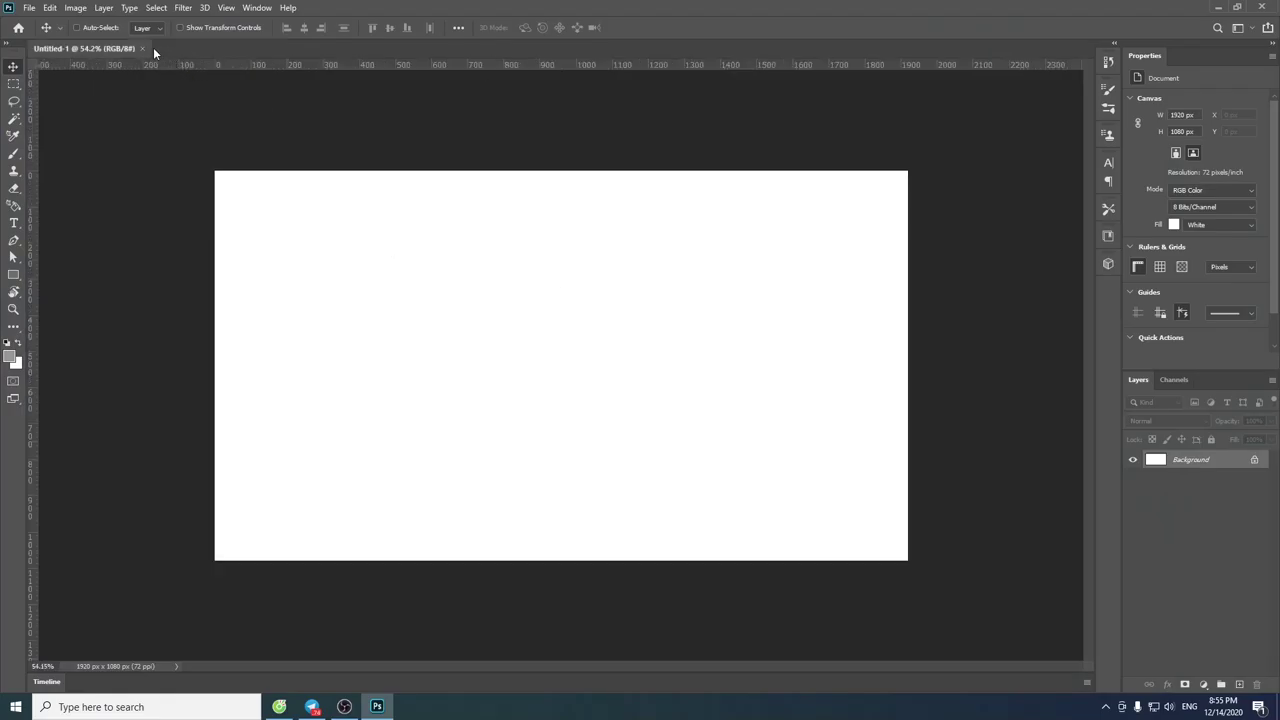
pyautogui.click(143, 48)
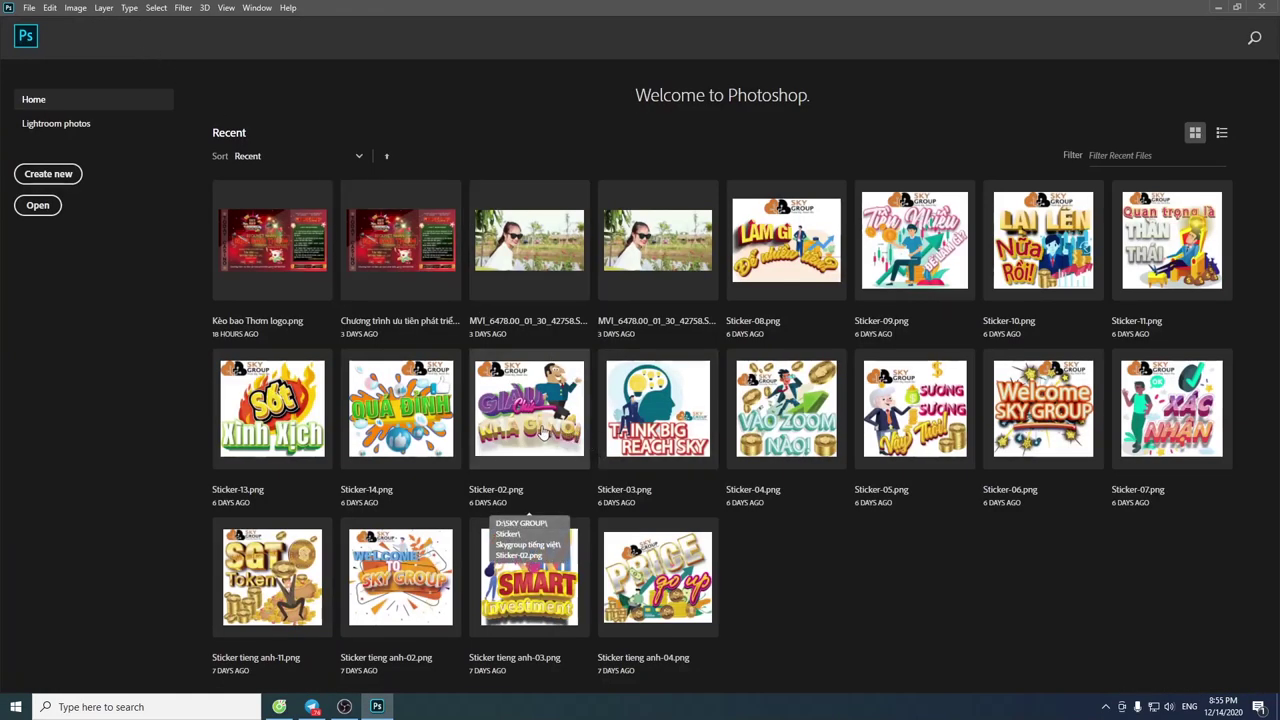
# - Drop the sheet PDF onto Photoshop and switch Import PDF to show Images
pyautogui.press('super+d')
pyautogui.moveTo(75, 590)
pyautogui.mouseDown()
pyautogui.moveTo(893, 567)
pyautogui.moveTo(866, 603)
pyautogui.mouseUp()
pyautogui.hotkey('alt', 'Tab')
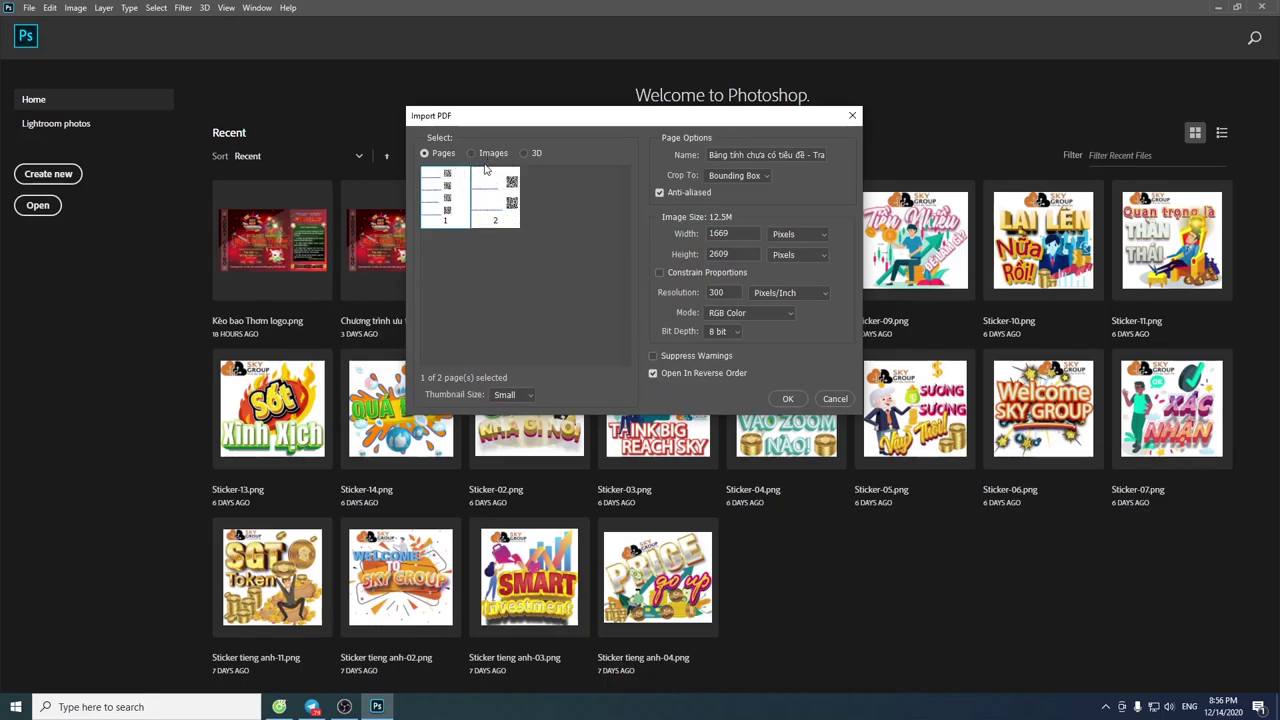
pyautogui.click(472, 154)
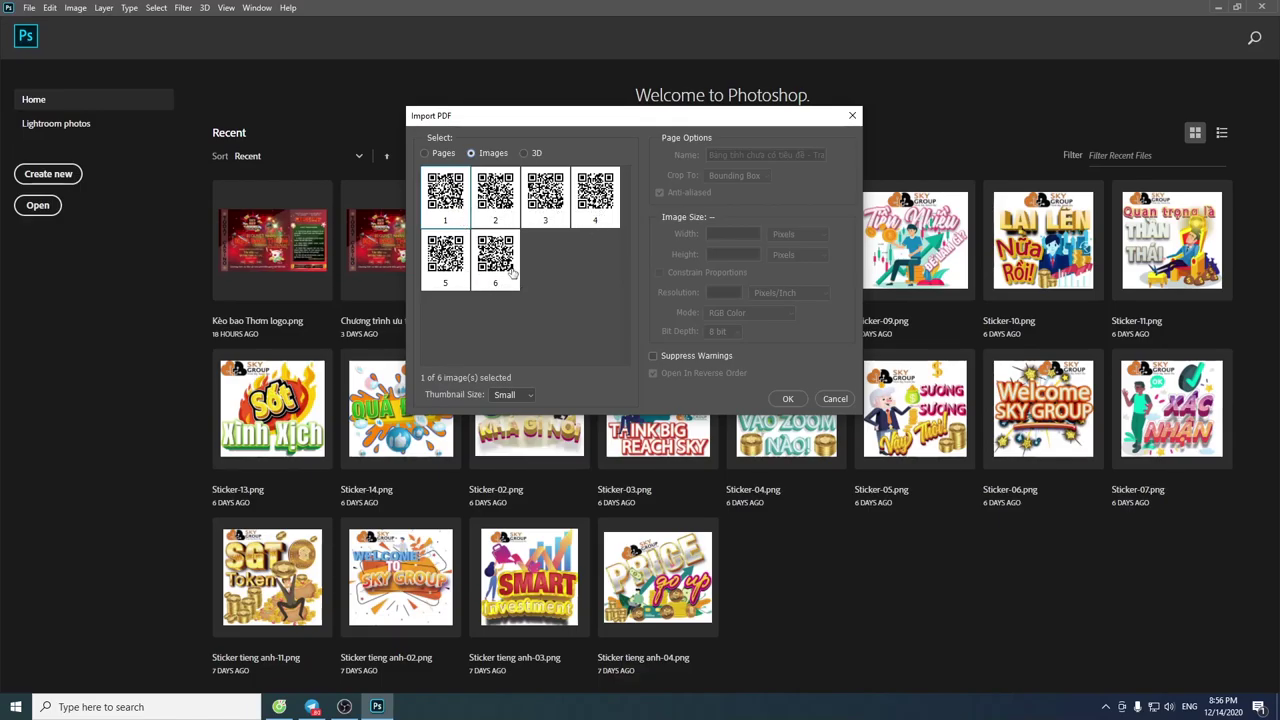
pyautogui.hotkey('alt', 'Tab')
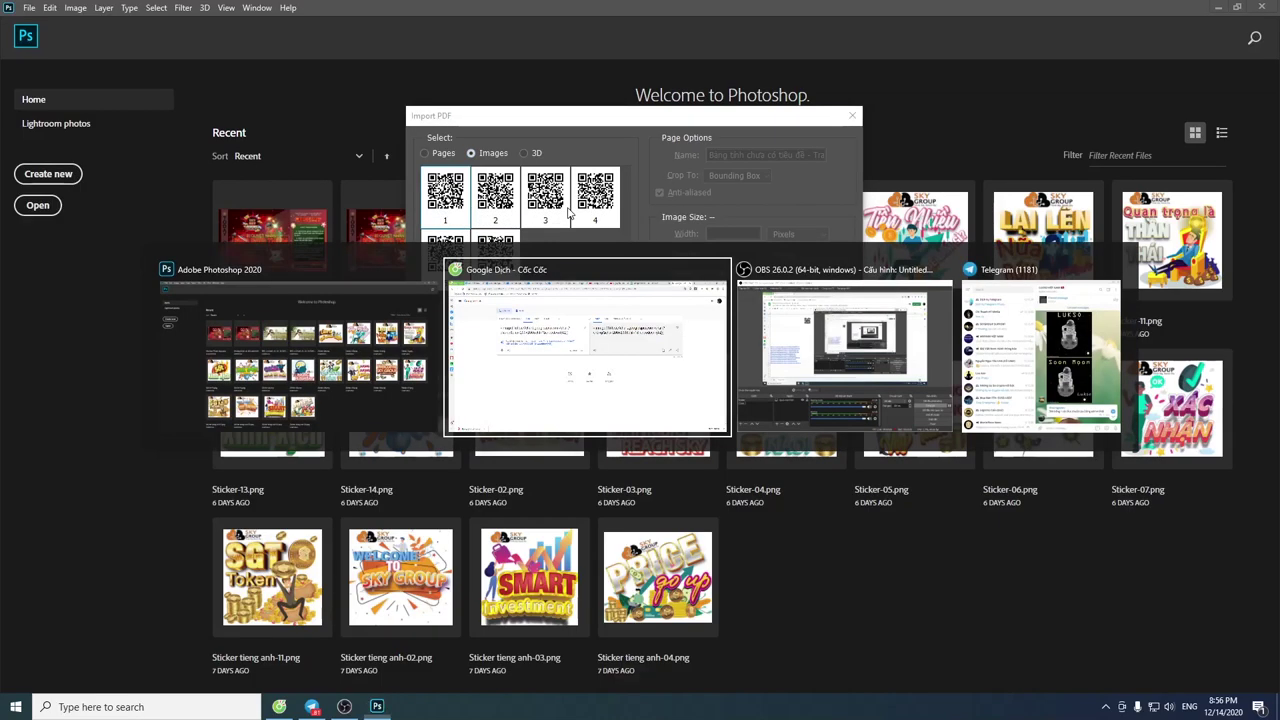
pyautogui.hotkey('alt', 'Tab')
pyautogui.click(279, 706)
pyautogui.click(880, 9)
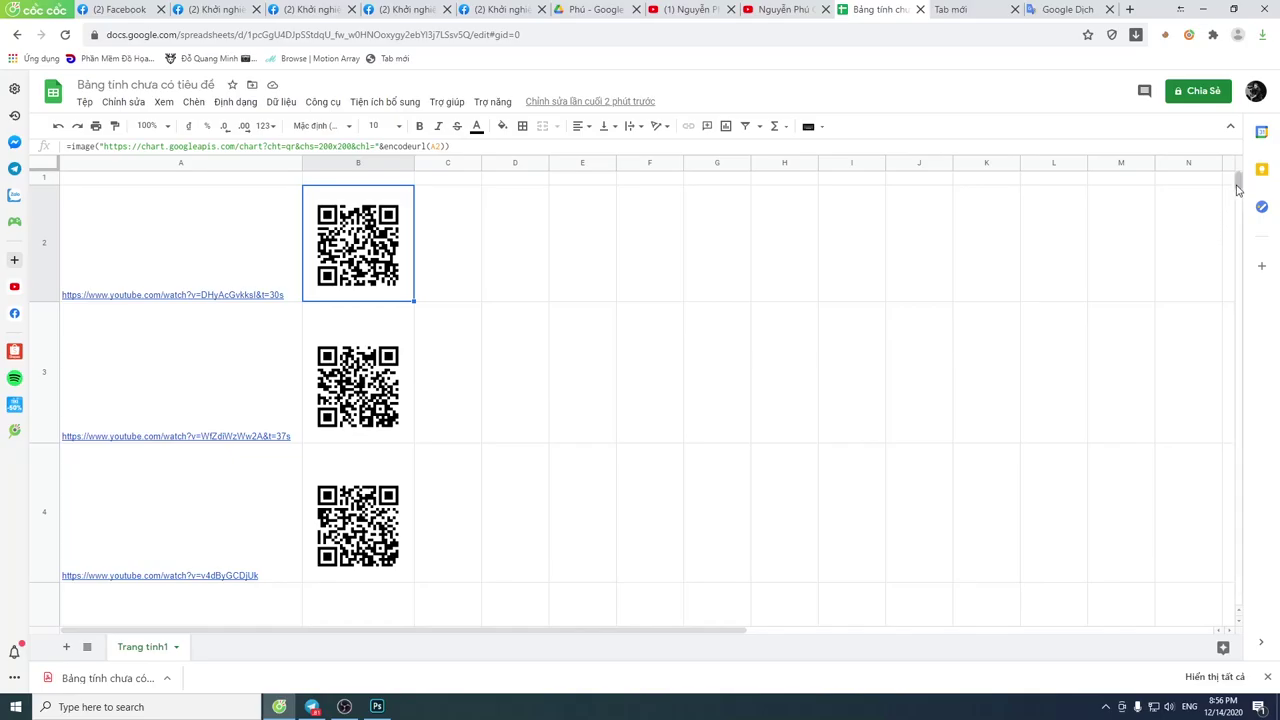
pyautogui.click(114, 271)
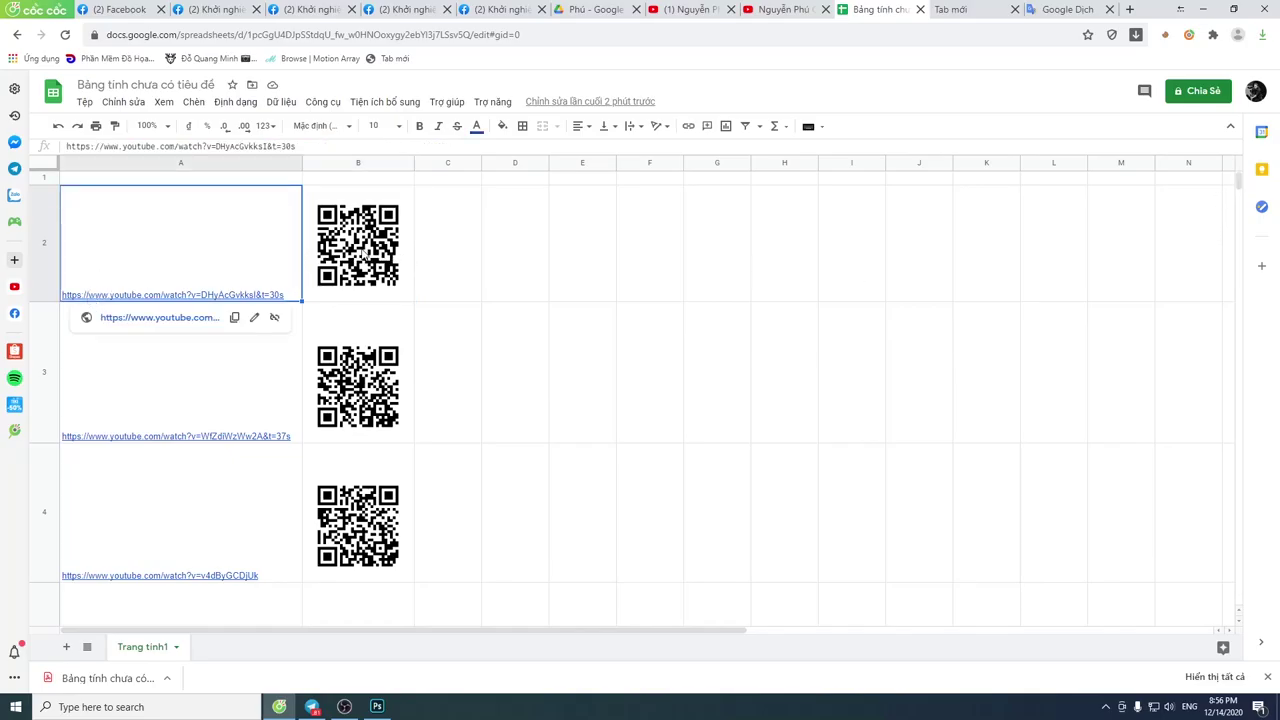
pyautogui.click(463, 266)
pyautogui.click(338, 263)
pyautogui.click(237, 259)
pyautogui.click(337, 257)
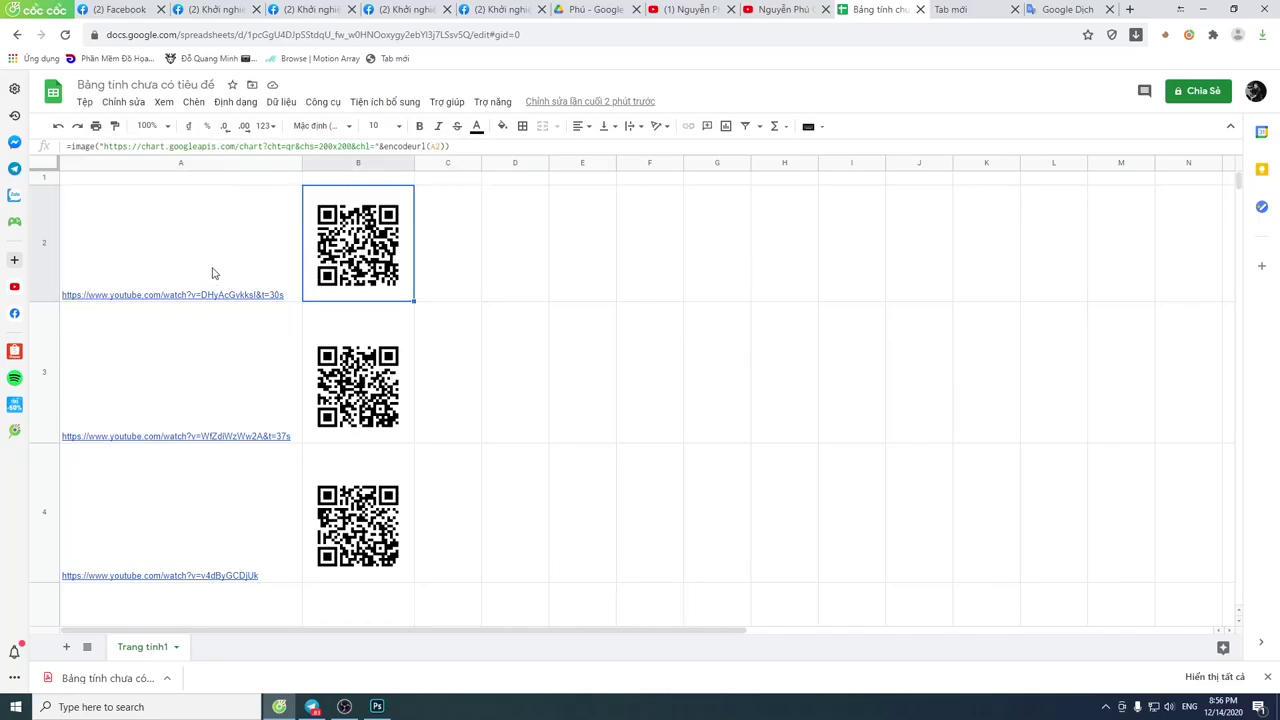
pyautogui.scroll(-2, 371, 506)
pyautogui.scroll(-3, 371, 506)
pyautogui.scroll(3, 366, 485)
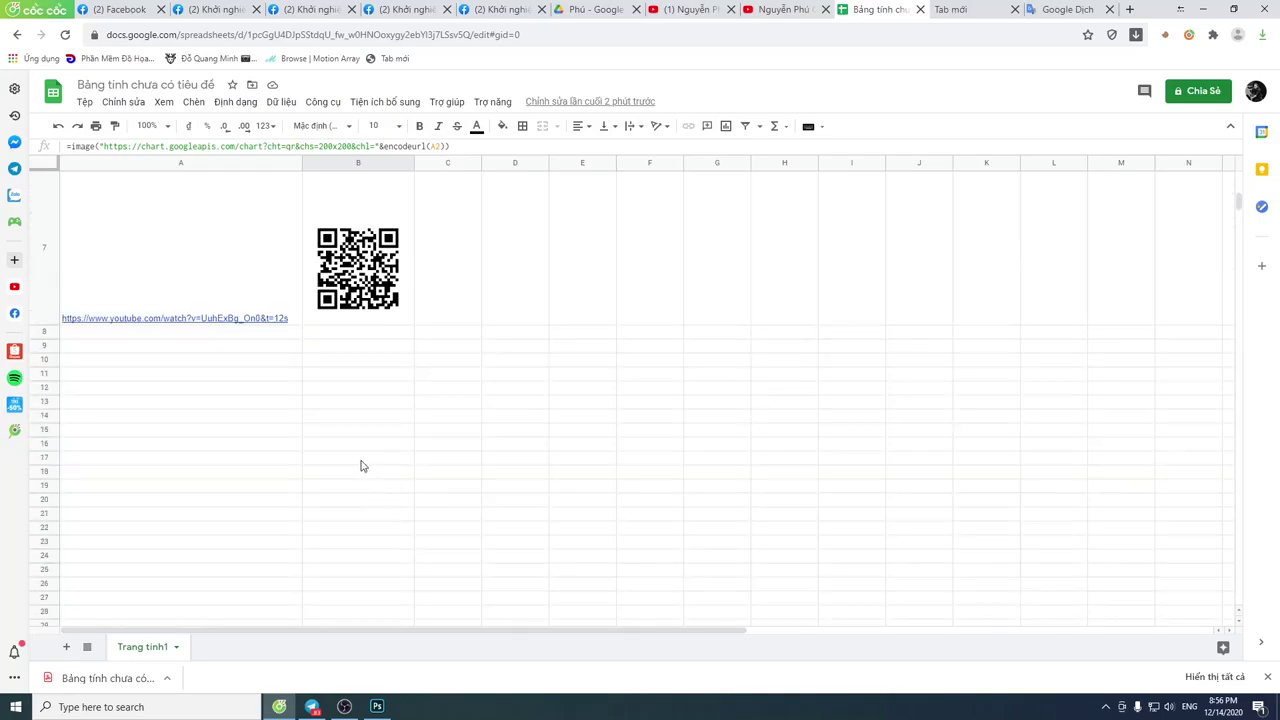
pyautogui.scroll(-2, 356, 531)
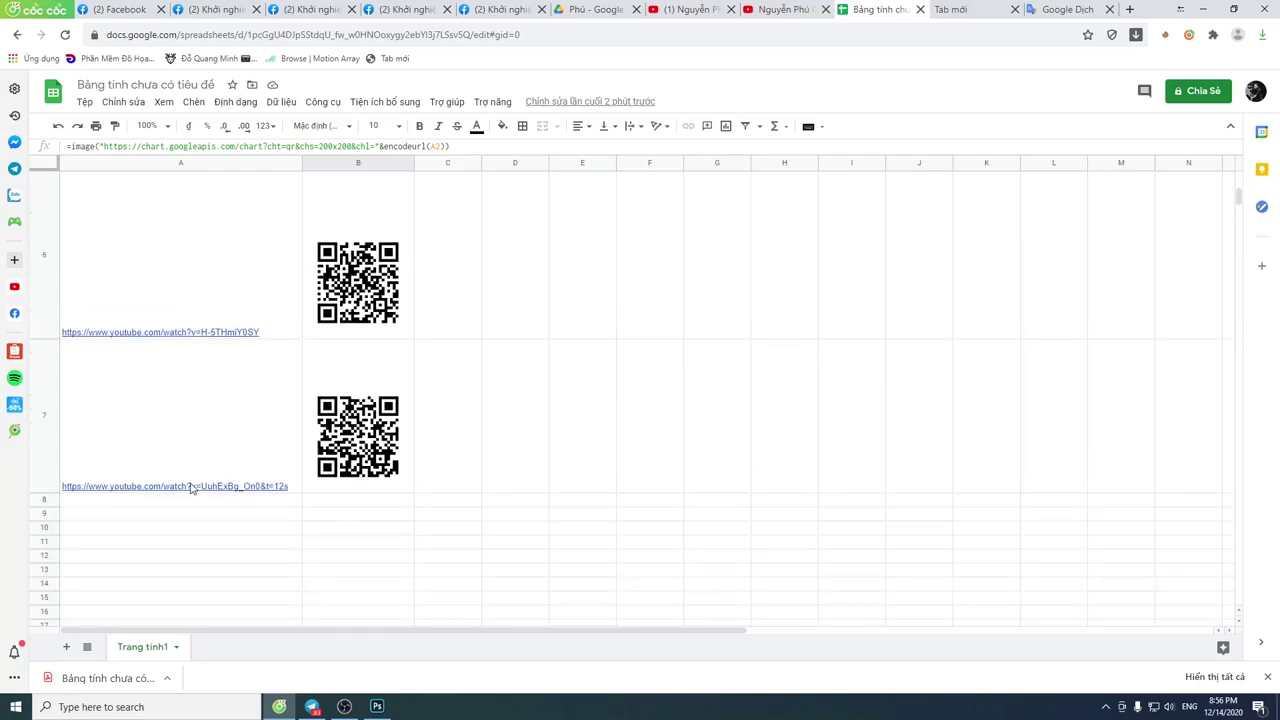
pyautogui.moveTo(175, 486)
pyautogui.click(550, 437)
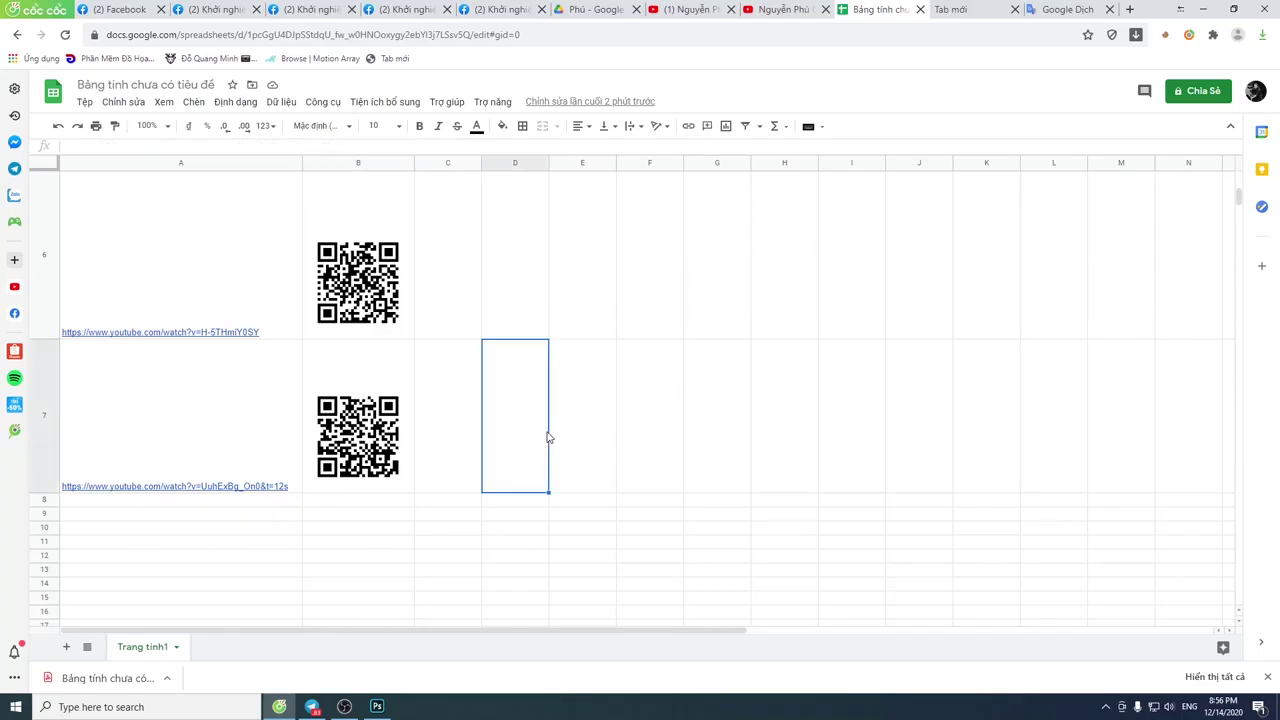
pyautogui.scroll(-2, 550, 437)
pyautogui.hotkey('alt', 'Tab')
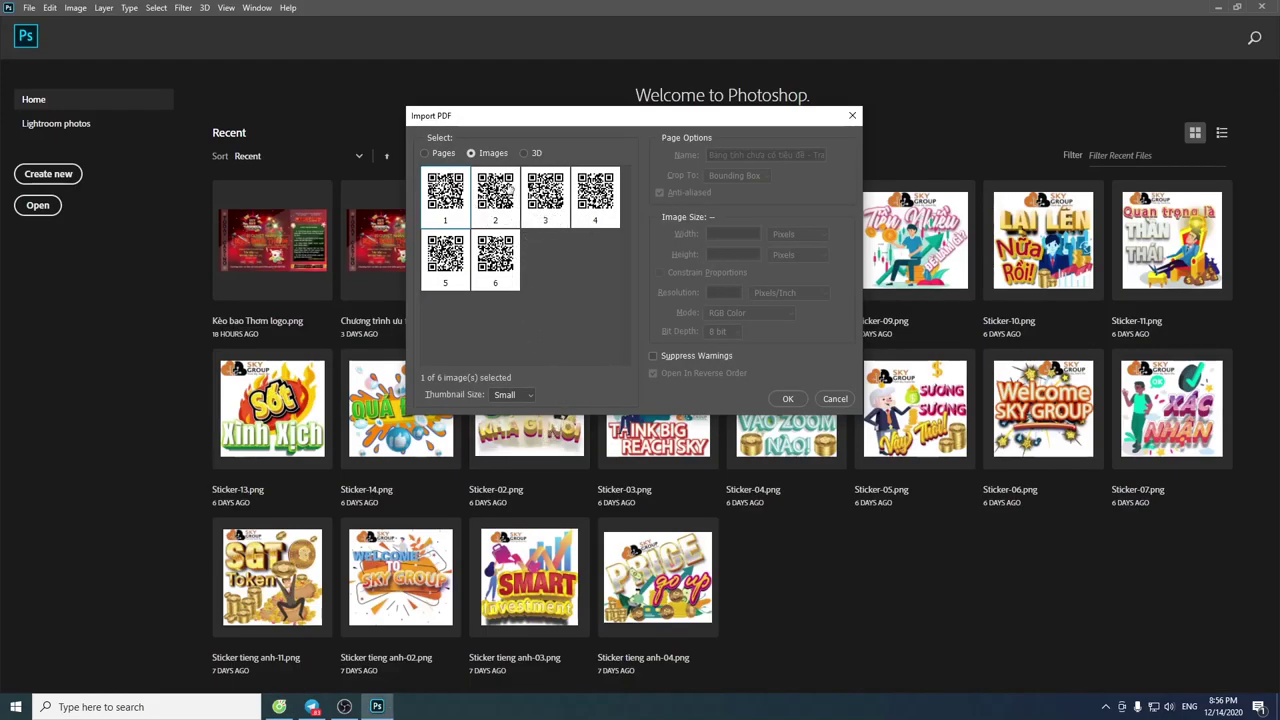
# - Import only the first QR image, then close it without saving
pyautogui.click(788, 398)
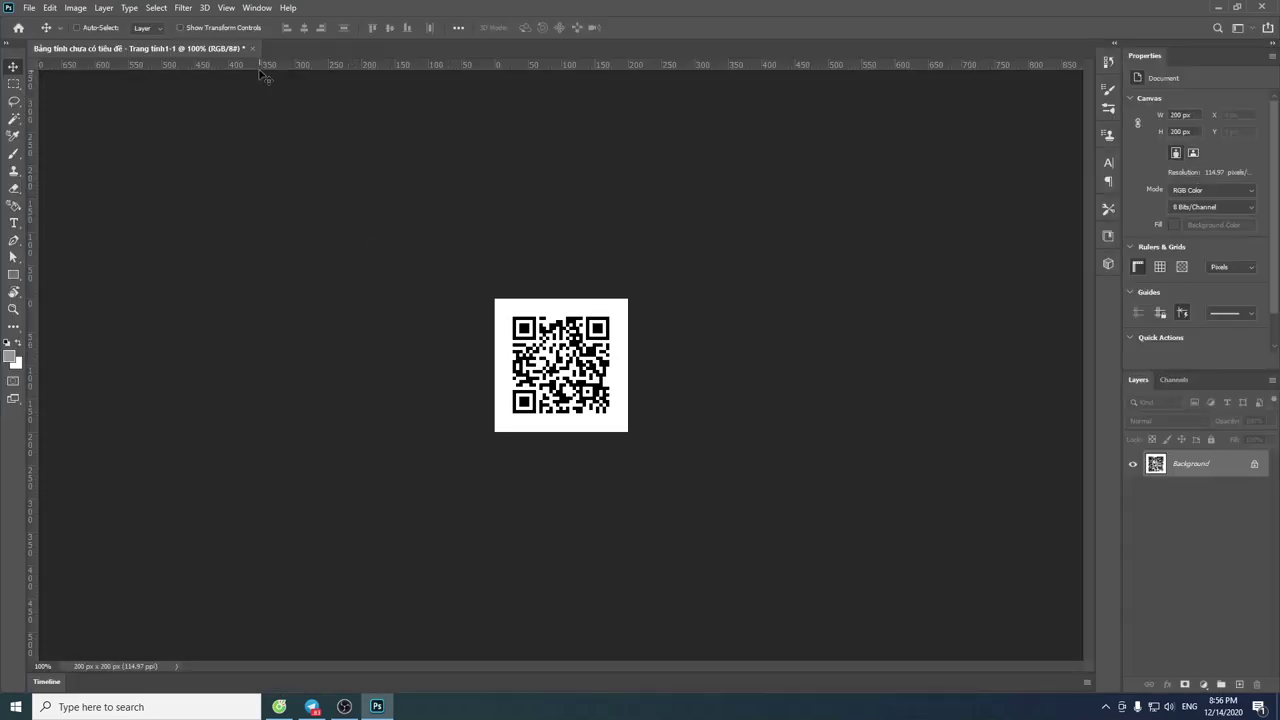
pyautogui.hotkey('alt', 'Tab')
pyautogui.hotkey('alt', 'Tab')
pyautogui.hotkey('ctrl', 'w')
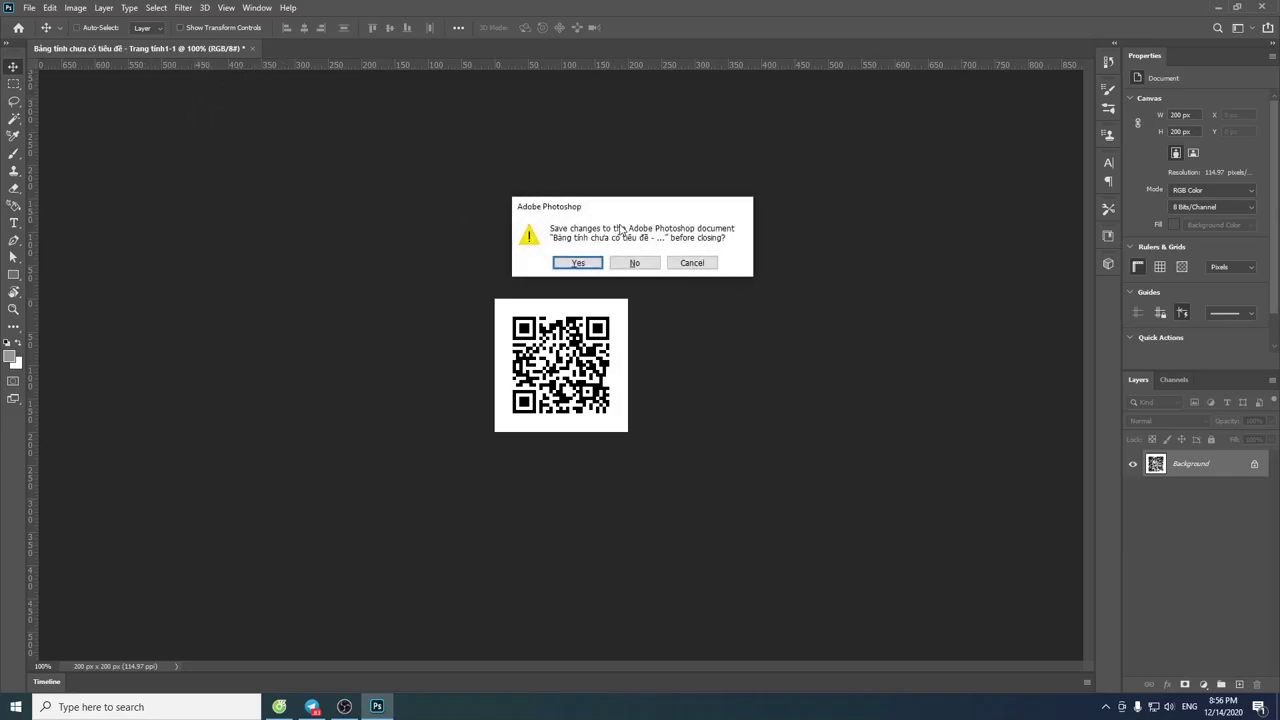
pyautogui.click(639, 263)
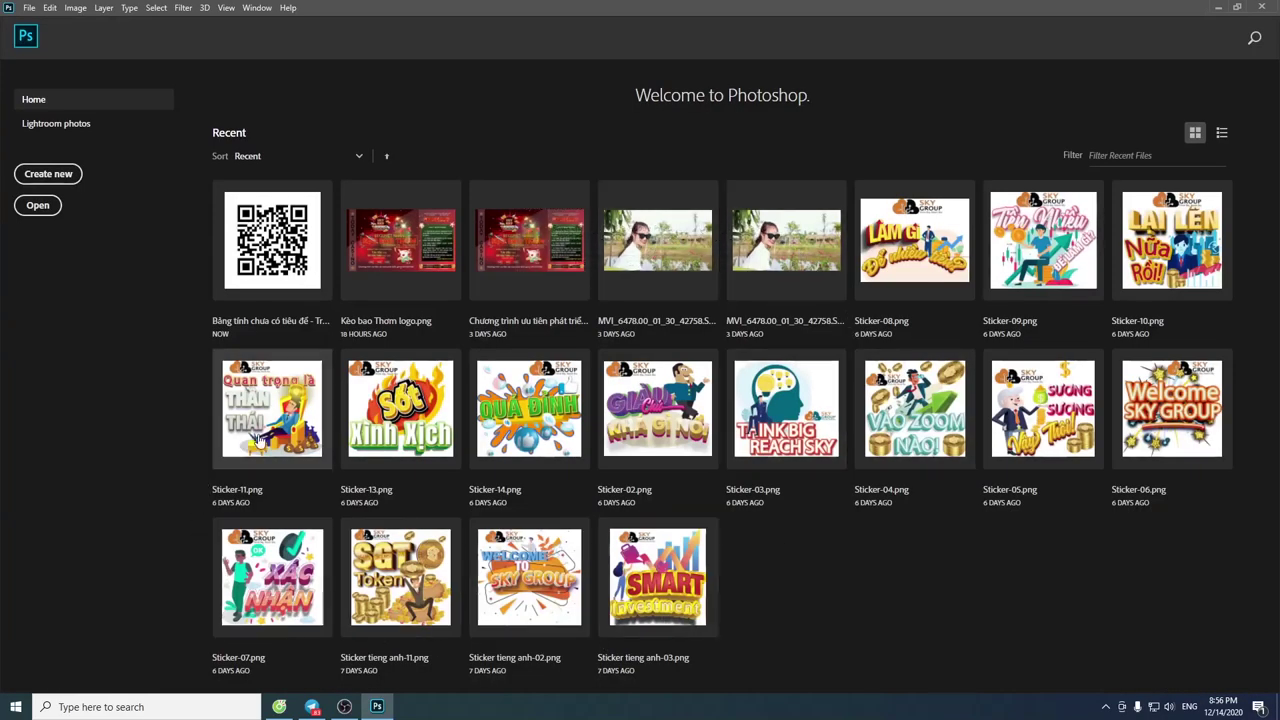
# - Drop the sheet PDF onto Photoshop again to reopen Import PDF
pyautogui.press('super+d')
pyautogui.moveTo(75, 595)
pyautogui.mouseDown()
pyautogui.moveTo(848, 516)
pyautogui.moveTo(859, 556)
pyautogui.moveTo(824, 562)
pyautogui.mouseUp()
pyautogui.hotkey('alt', 'Tab')
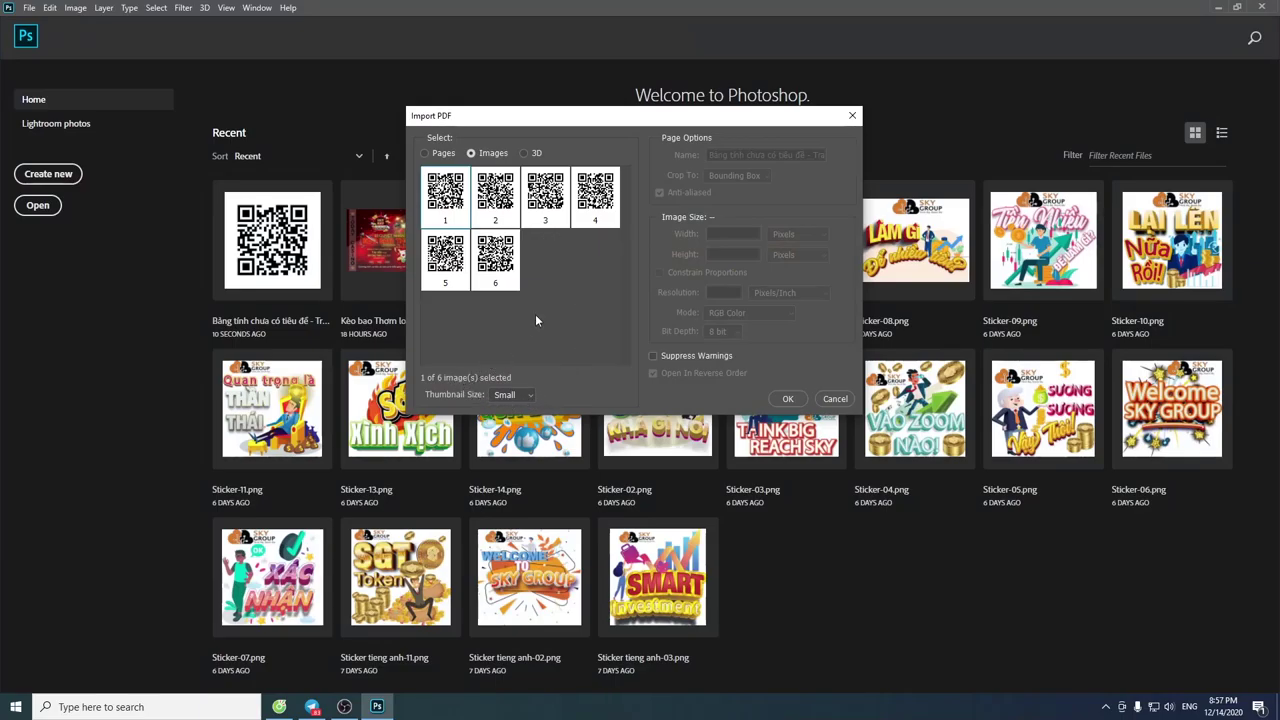
# - Select all six QR images (1–6) in Import PDF and import them
pyautogui.click(545, 192)
pyautogui.keyDown('shift'); pyautogui.click(445, 192); pyautogui.keyUp('shift')
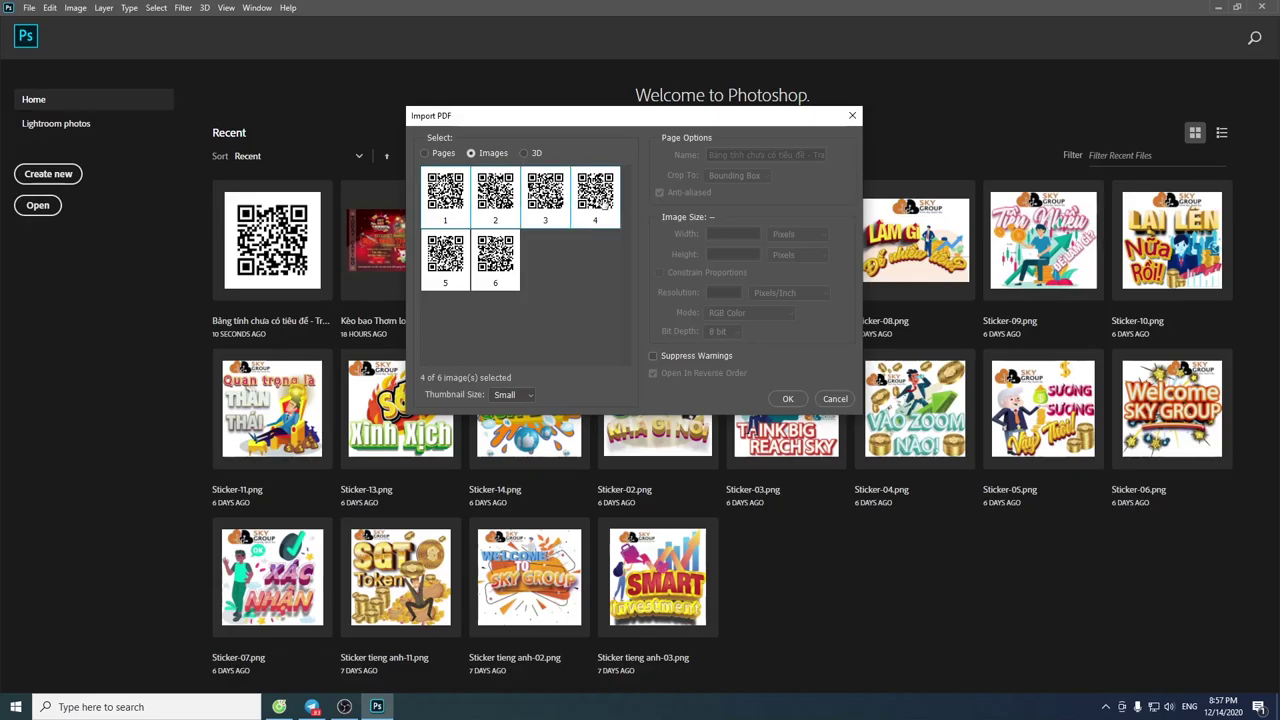
pyautogui.click(485, 274)
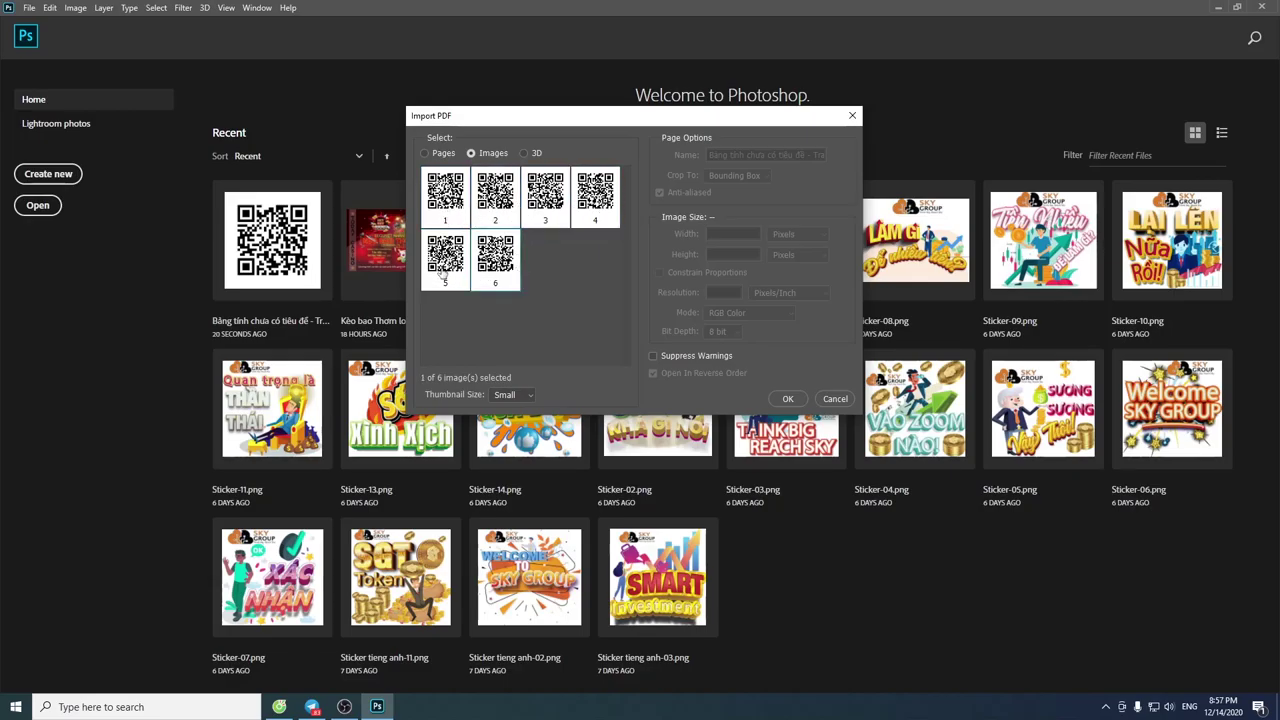
pyautogui.click(443, 274)
pyautogui.click(450, 200)
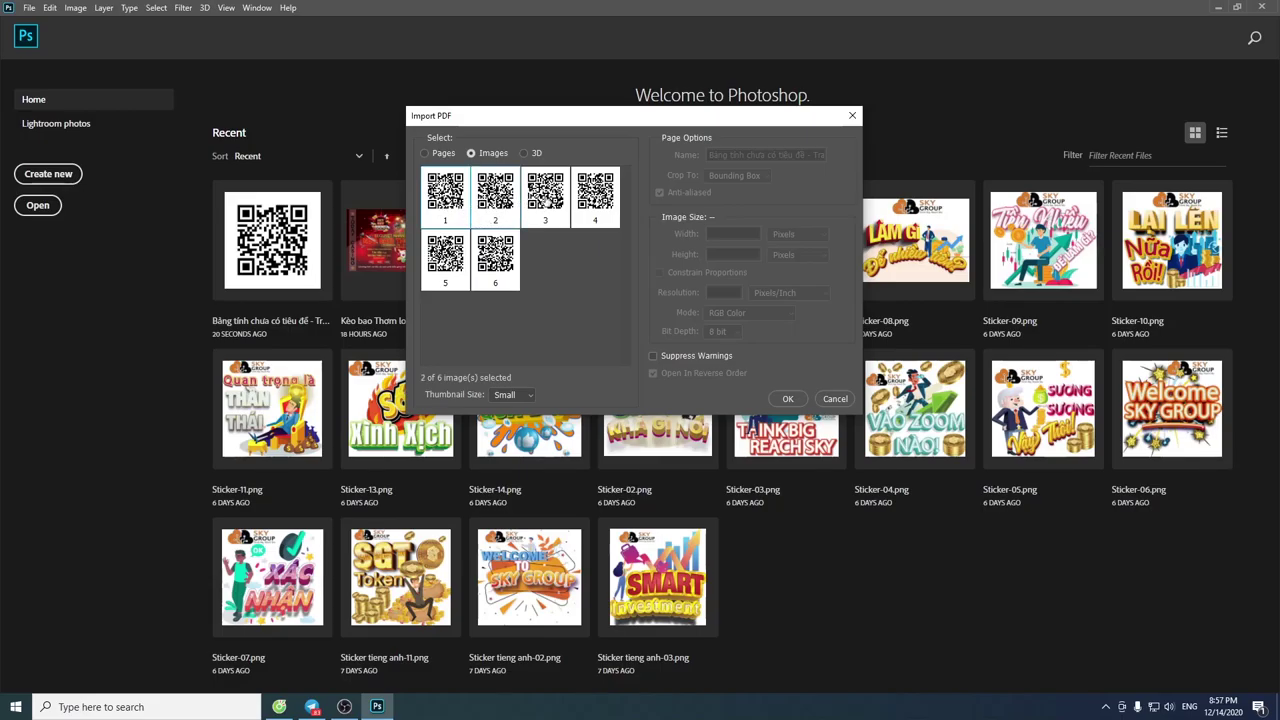
pyautogui.keyDown('ctrl'); pyautogui.click(555, 202); pyautogui.keyUp('ctrl')
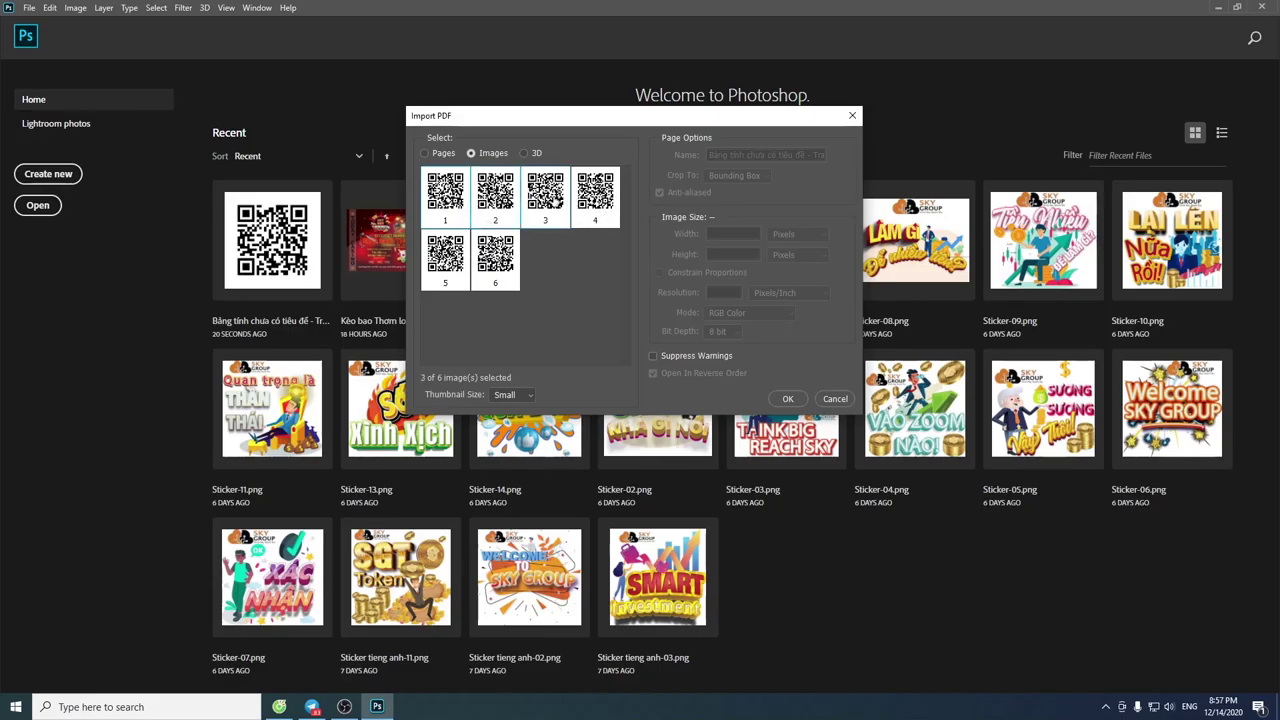
pyautogui.keyDown('ctrl'); pyautogui.click(598, 200); pyautogui.keyUp('ctrl')
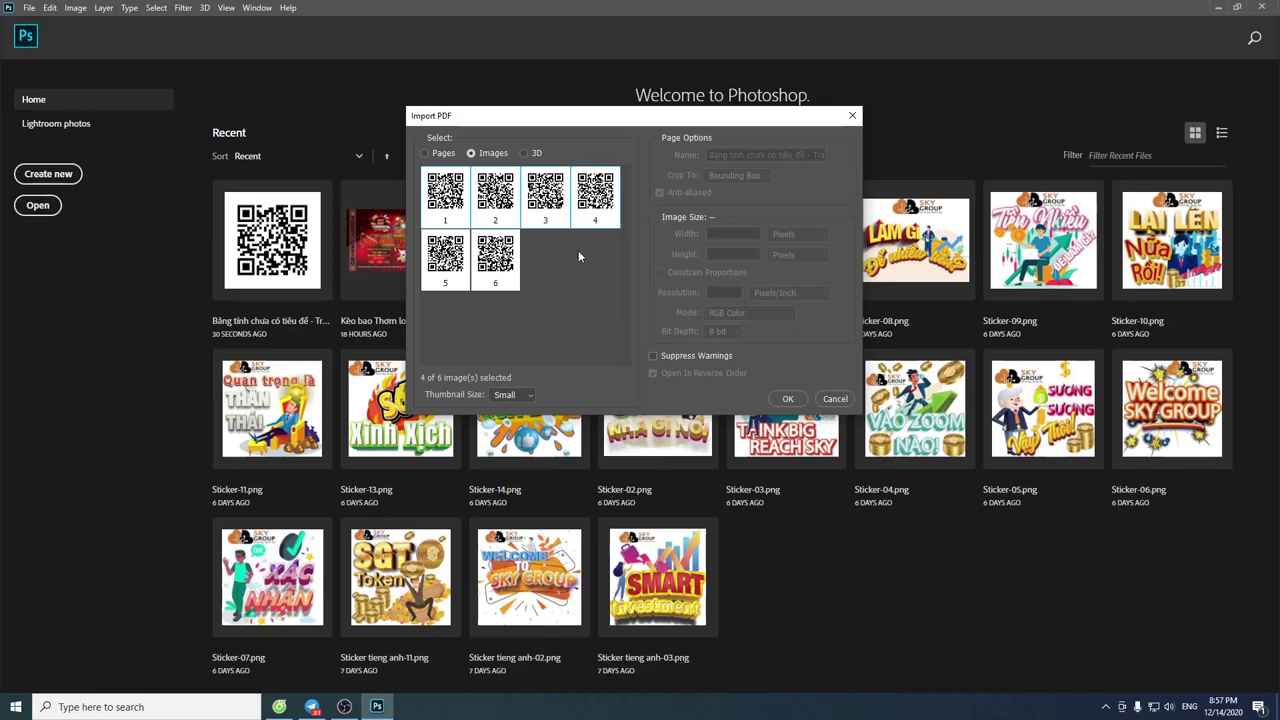
pyautogui.keyDown('ctrl'); pyautogui.click(448, 262); pyautogui.keyUp('ctrl')
pyautogui.keyDown('ctrl'); pyautogui.click(502, 271); pyautogui.keyUp('ctrl')
pyautogui.click(789, 398)
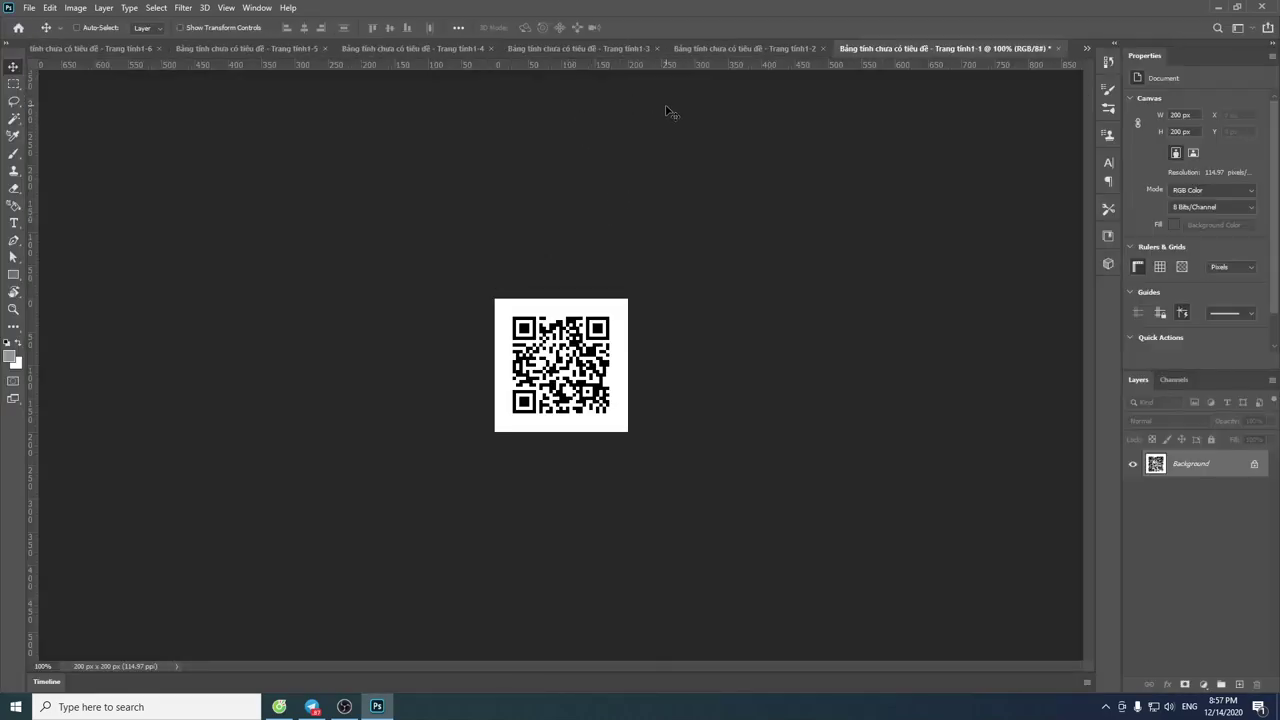
# - Step through the Trang tính1-2 to 1-6 QR documents, zooming in to inspect one, then start a new document
pyautogui.click(762, 51)
pyautogui.click(600, 51)
pyautogui.click(450, 52)
pyautogui.click(271, 48)
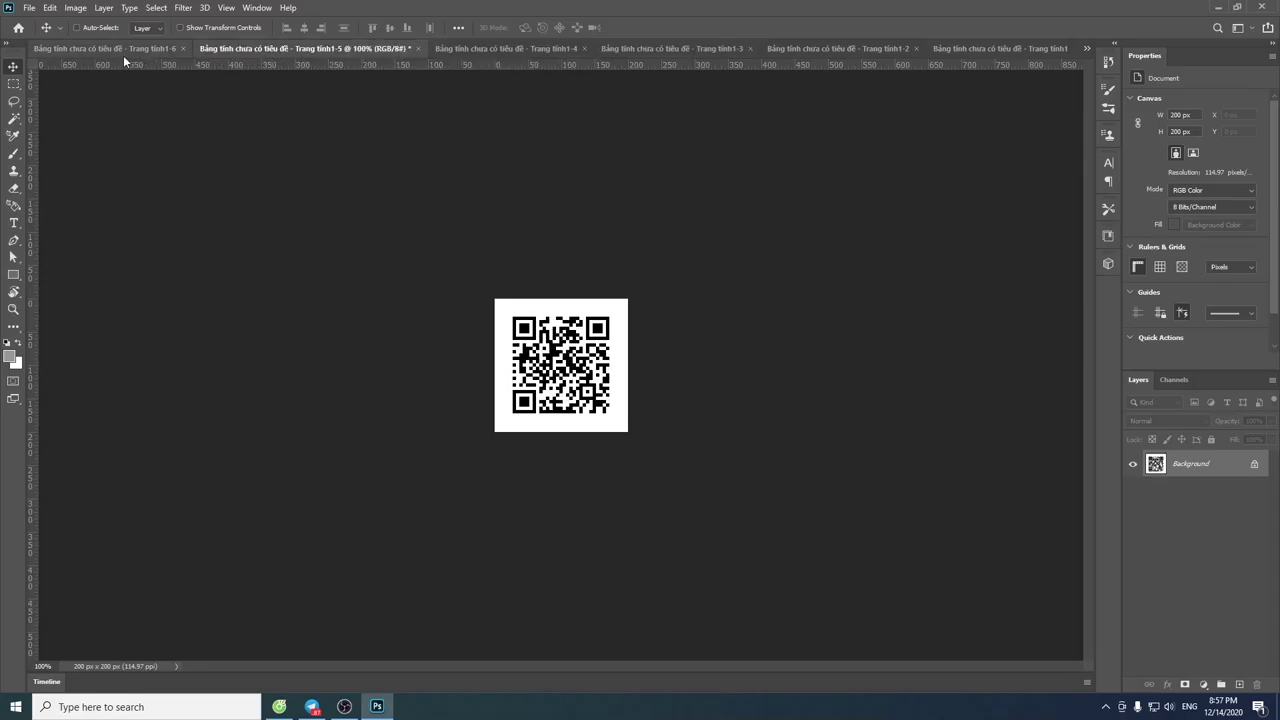
pyautogui.click(123, 50)
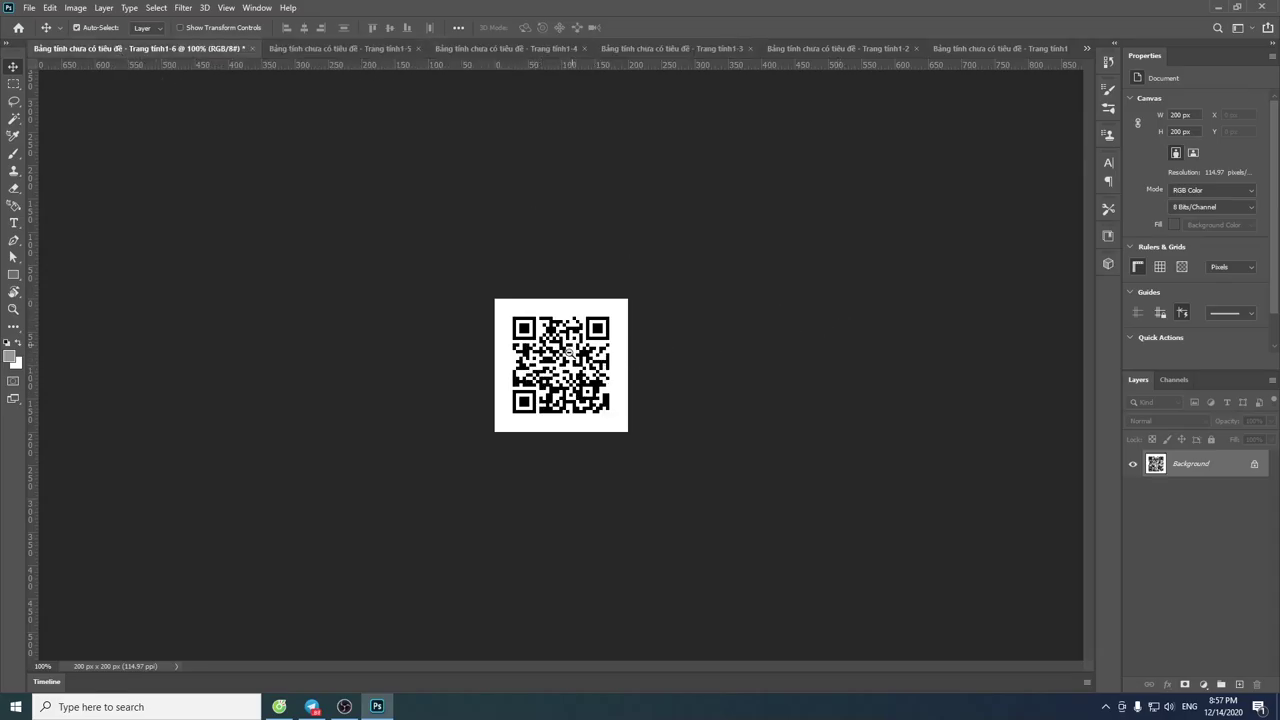
pyautogui.moveTo(567, 352)
pyautogui.mouseDown()
pyautogui.moveTo(648, 426)
pyautogui.moveTo(660, 420)
pyautogui.mouseUp()
pyautogui.moveTo(664, 326)
pyautogui.mouseDown()
pyautogui.moveTo(609, 381)
pyautogui.moveTo(650, 348)
pyautogui.moveTo(637, 361)
pyautogui.moveTo(530, 355)
pyautogui.mouseUp()
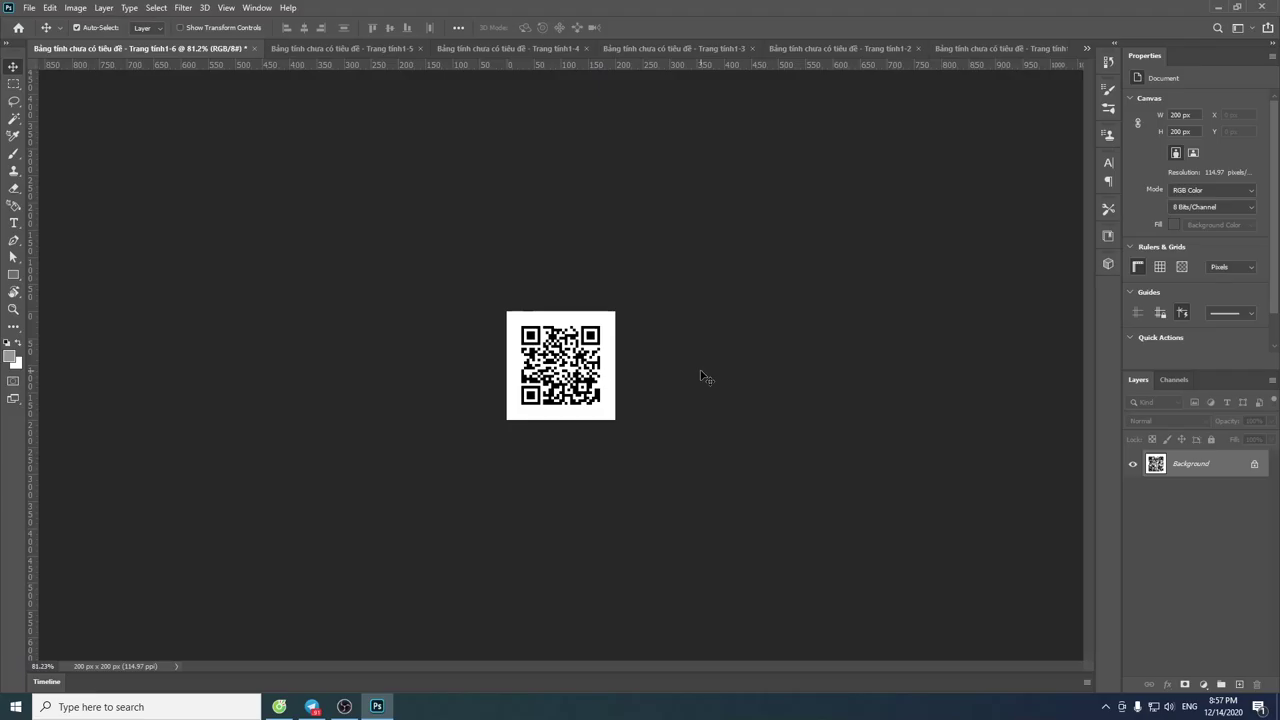
pyautogui.hotkey('ctrl', 'n')
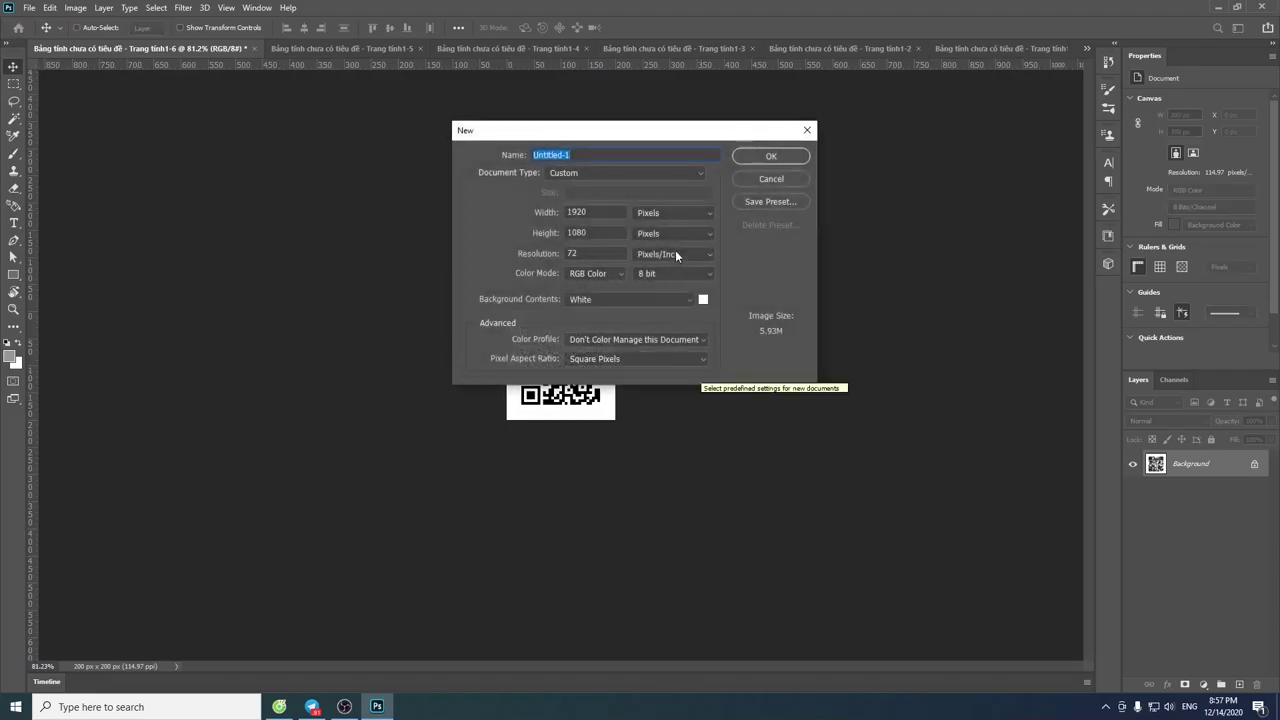
# - Browse the Photo size presets in the New dialog without applying any
pyautogui.click(689, 178)
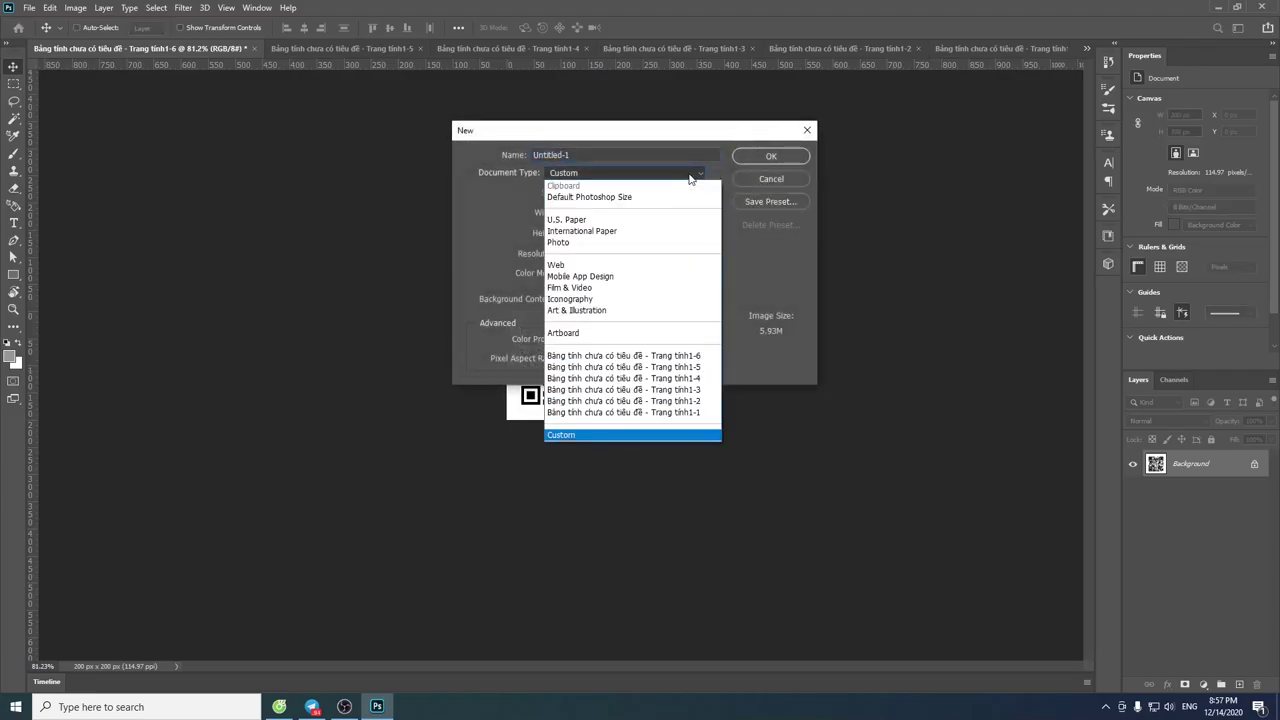
pyautogui.click(610, 242)
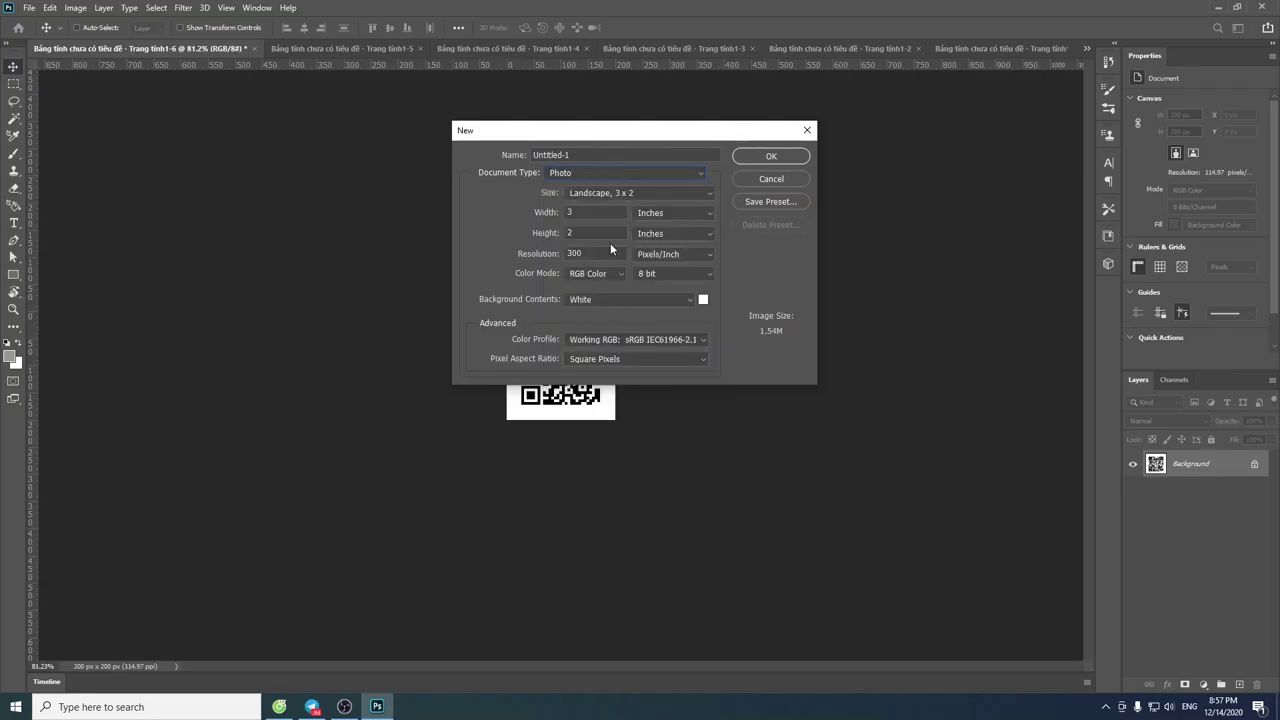
pyautogui.click(662, 193)
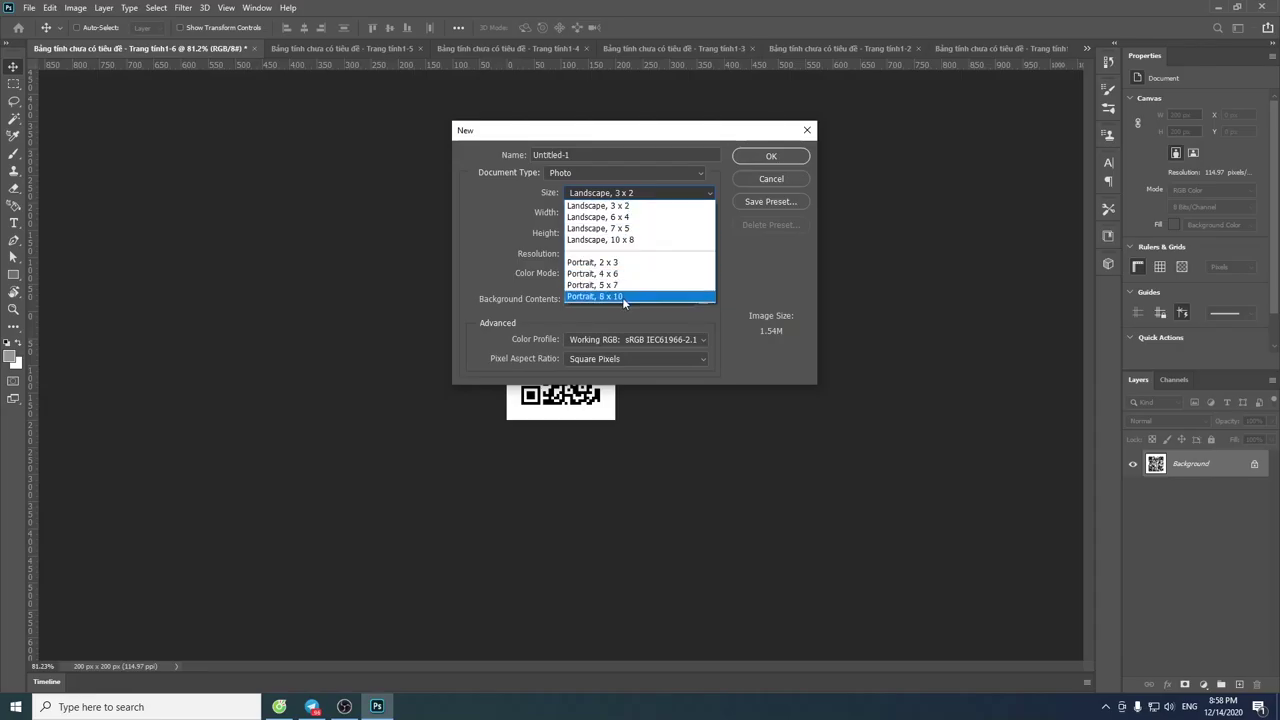
pyautogui.click(704, 196)
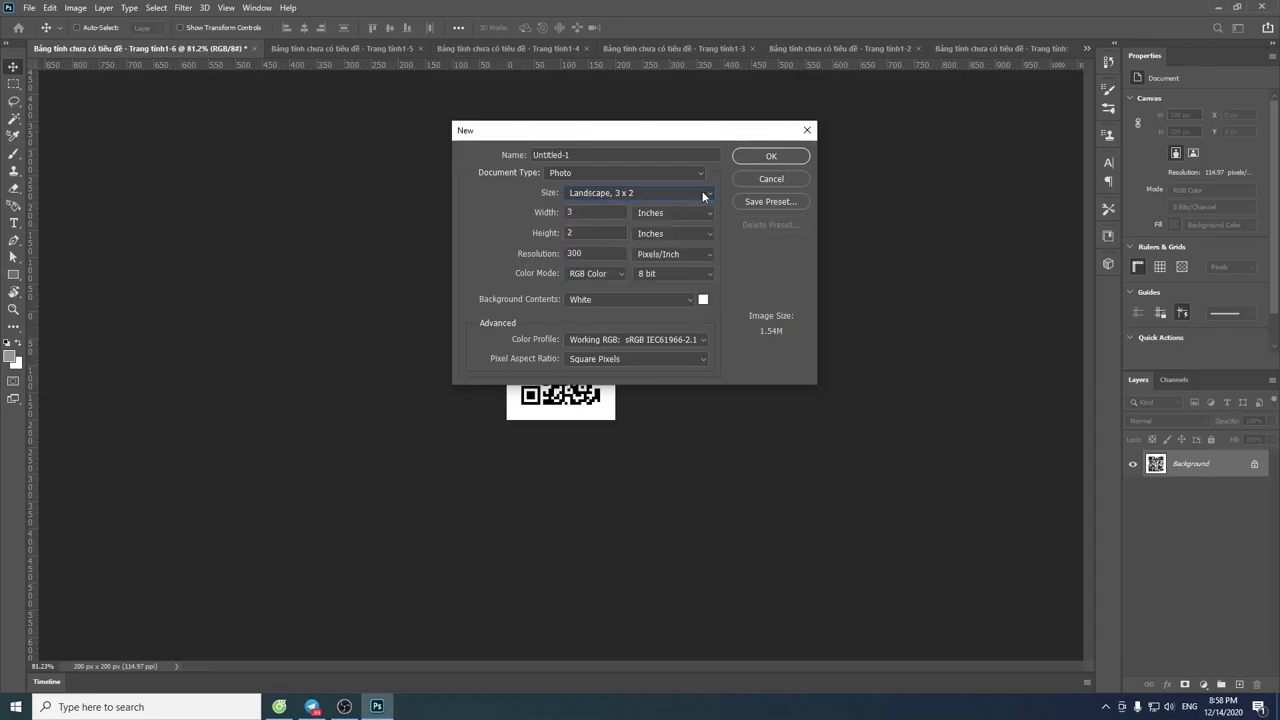
pyautogui.click(703, 194)
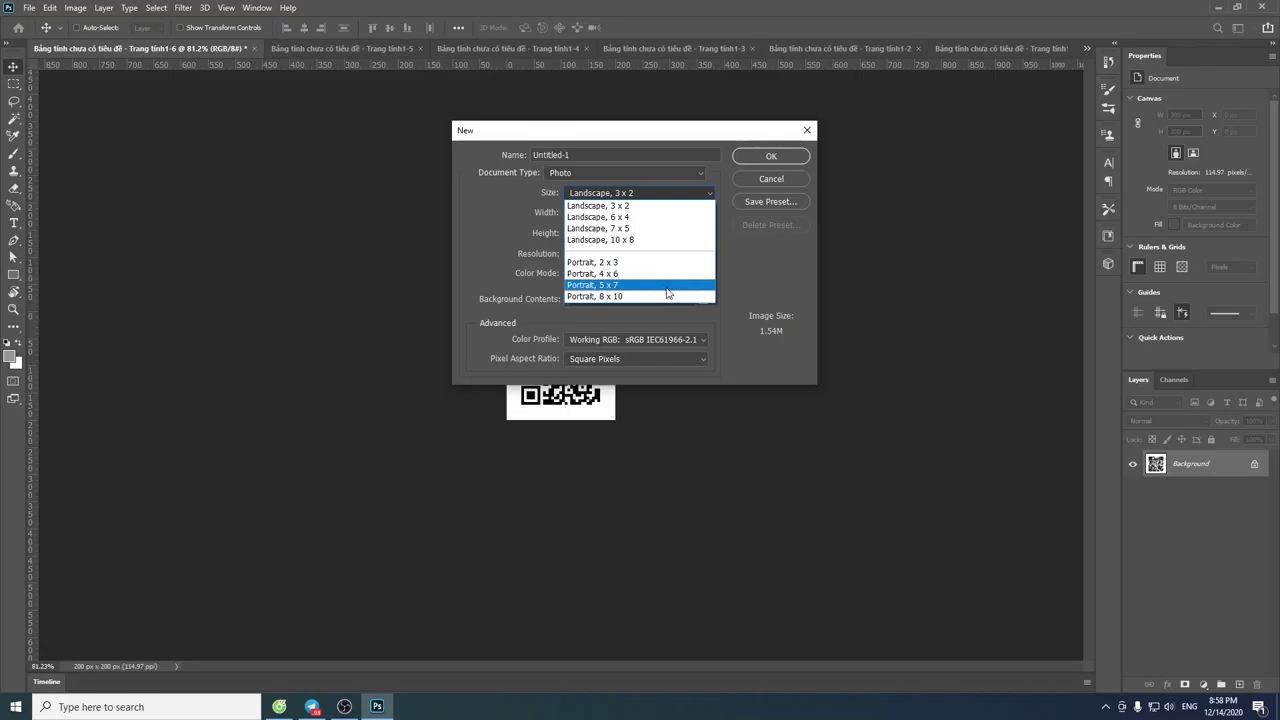
pyautogui.click(693, 136)
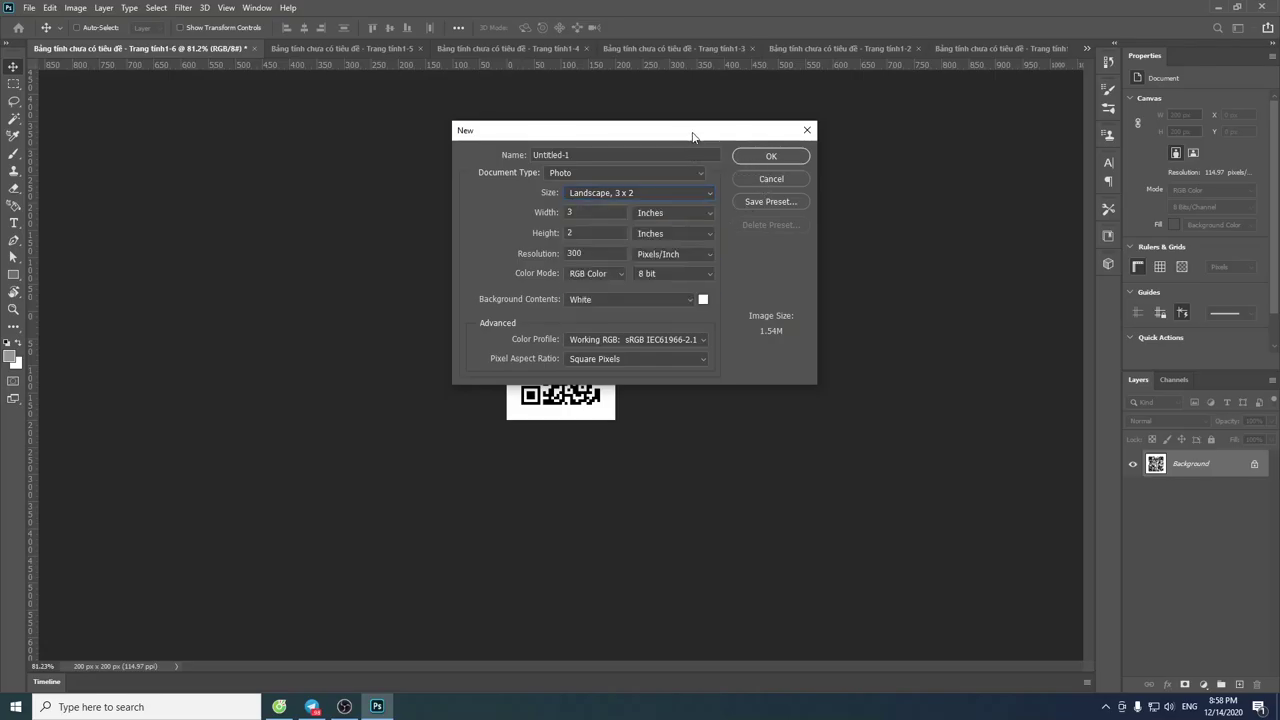
# - Create a 210 × 297 pixel document and zoom into the blank canvas
pyautogui.click(674, 215)
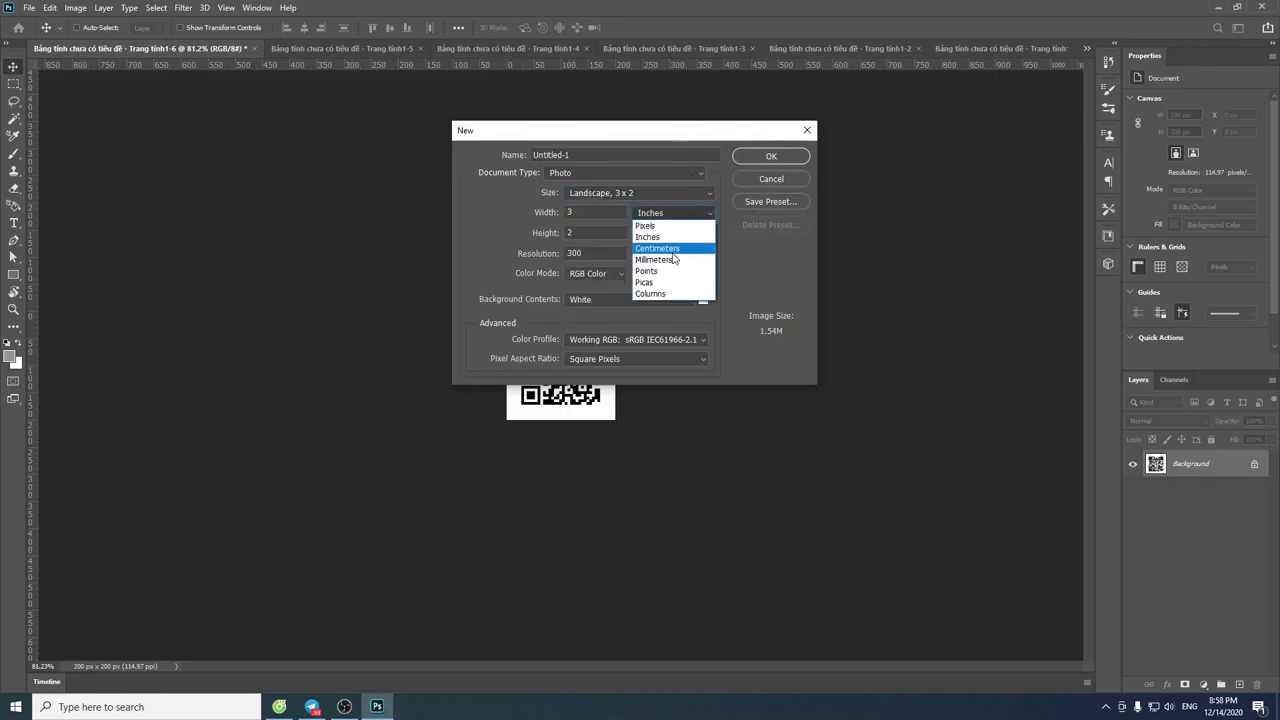
pyautogui.click(676, 226)
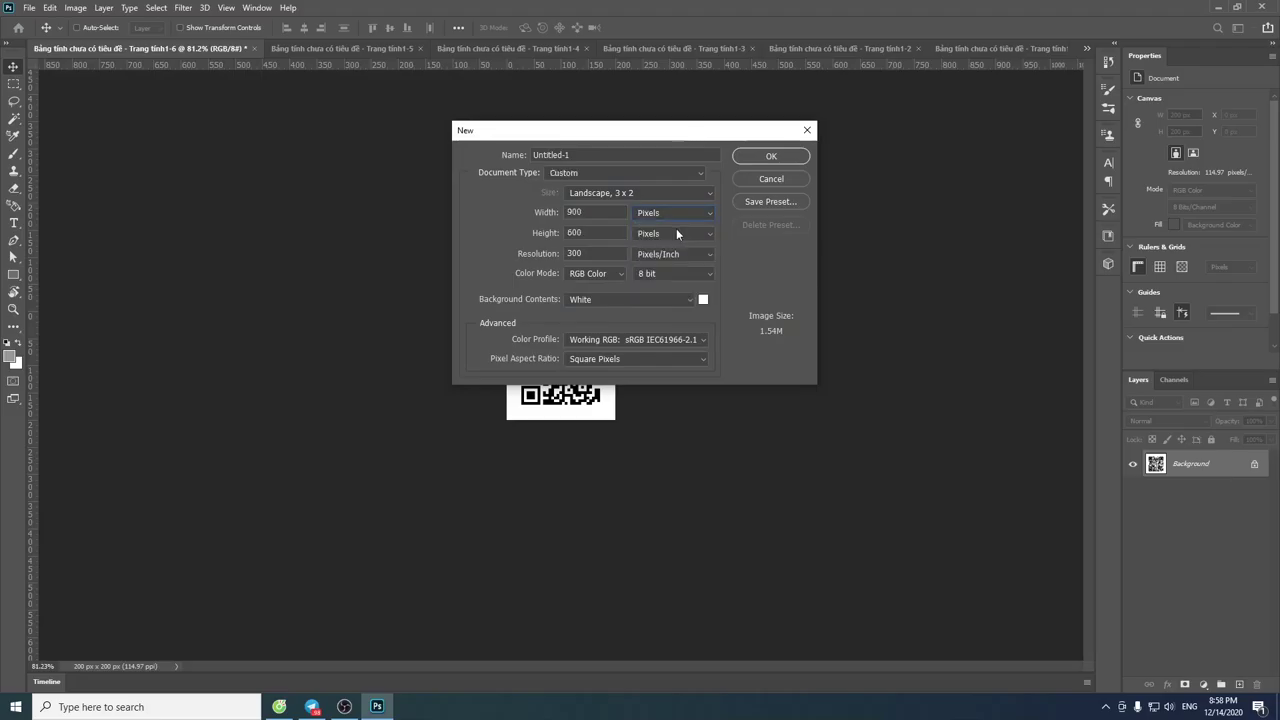
pyautogui.write('210')
pyautogui.press('Tab')
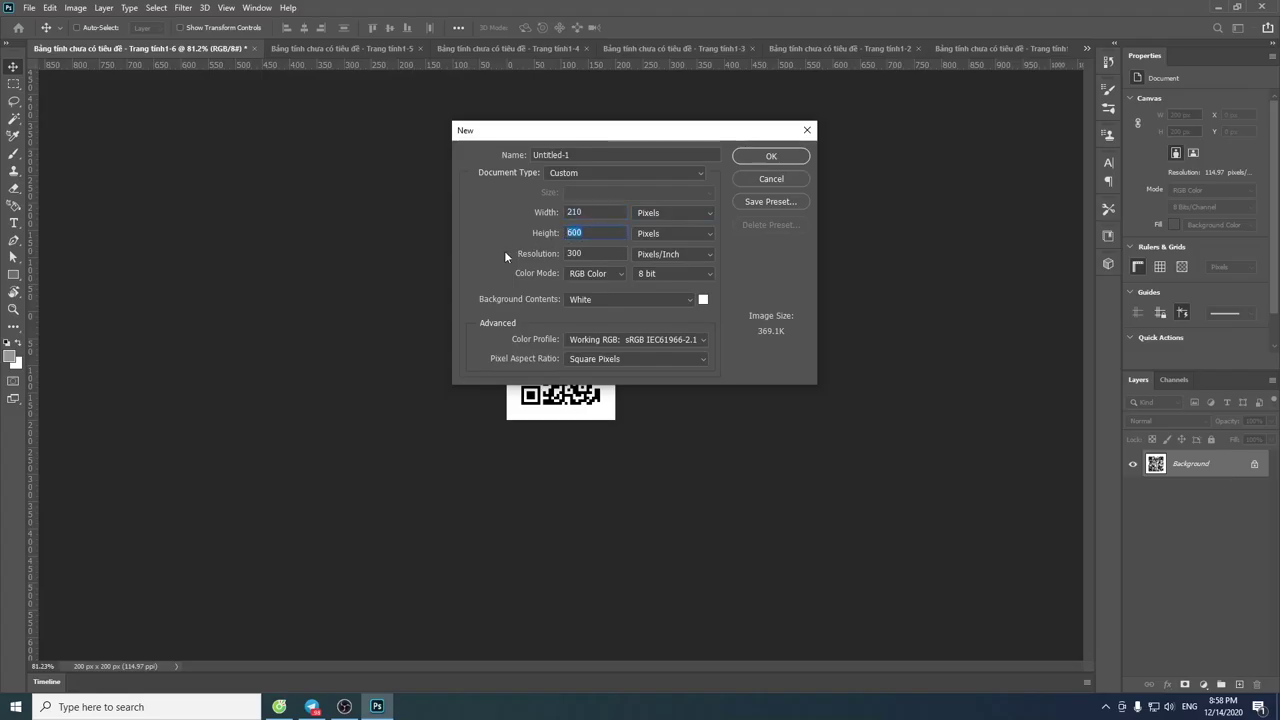
pyautogui.write('297')
pyautogui.click(771, 157)
pyautogui.moveTo(586, 351); pyautogui.dragTo(603, 418)
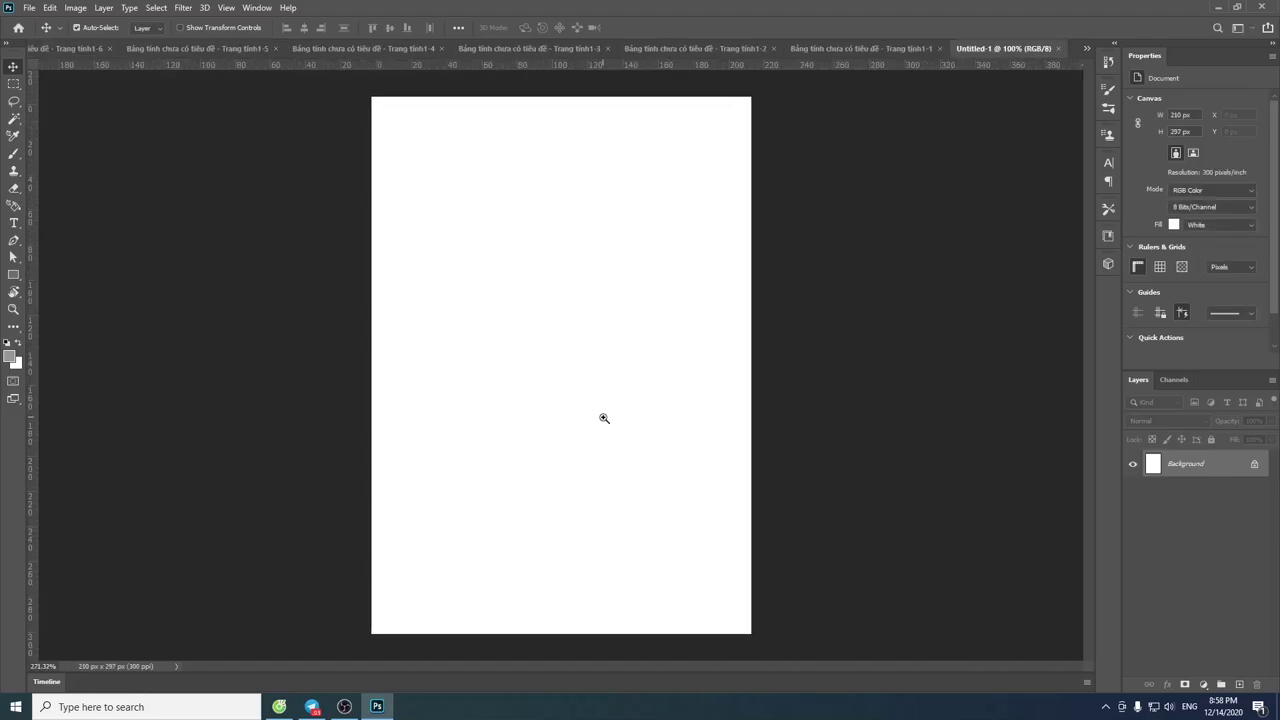
# - Copy the first QR code and paste it into Untitled-1 as a new layer
pyautogui.click(860, 48)
pyautogui.scroll(3, 590, 333)
pyautogui.scroll(-3, 590, 333)
pyautogui.scroll(2, 600, 360)
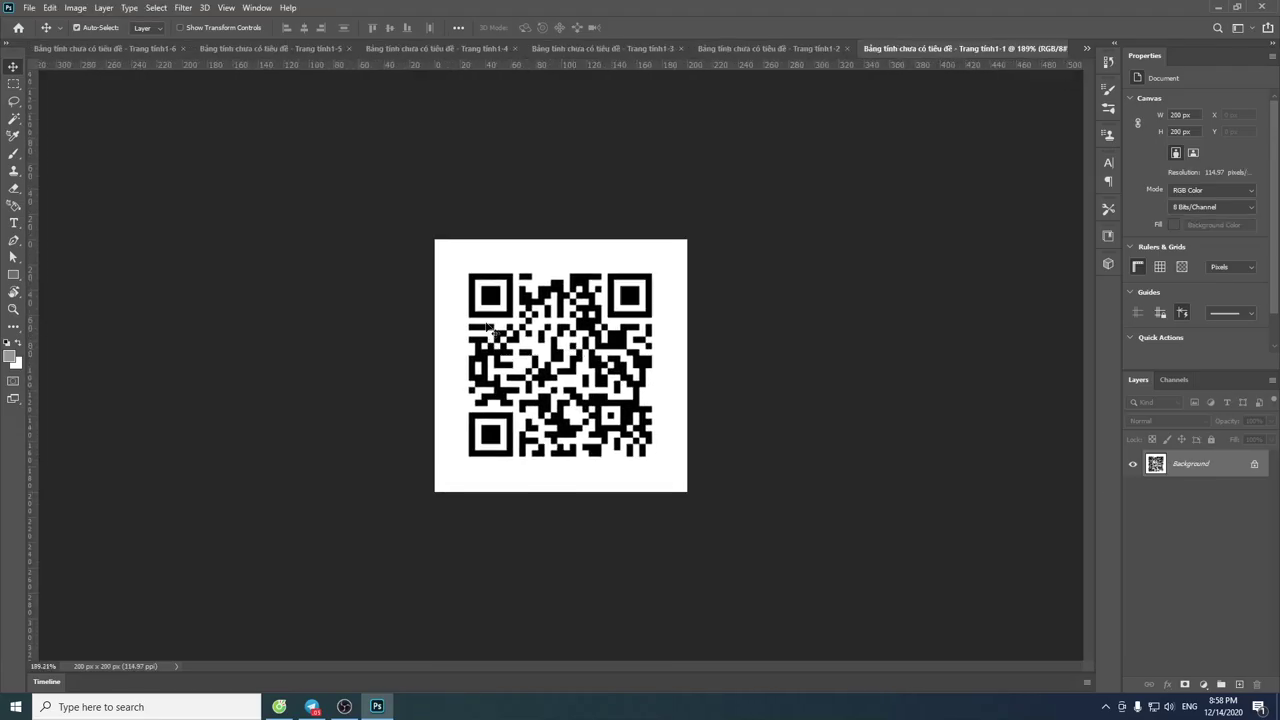
pyautogui.scroll(-1, 611, 398)
pyautogui.scroll(-1, 611, 398)
pyautogui.scroll(1, 620, 388)
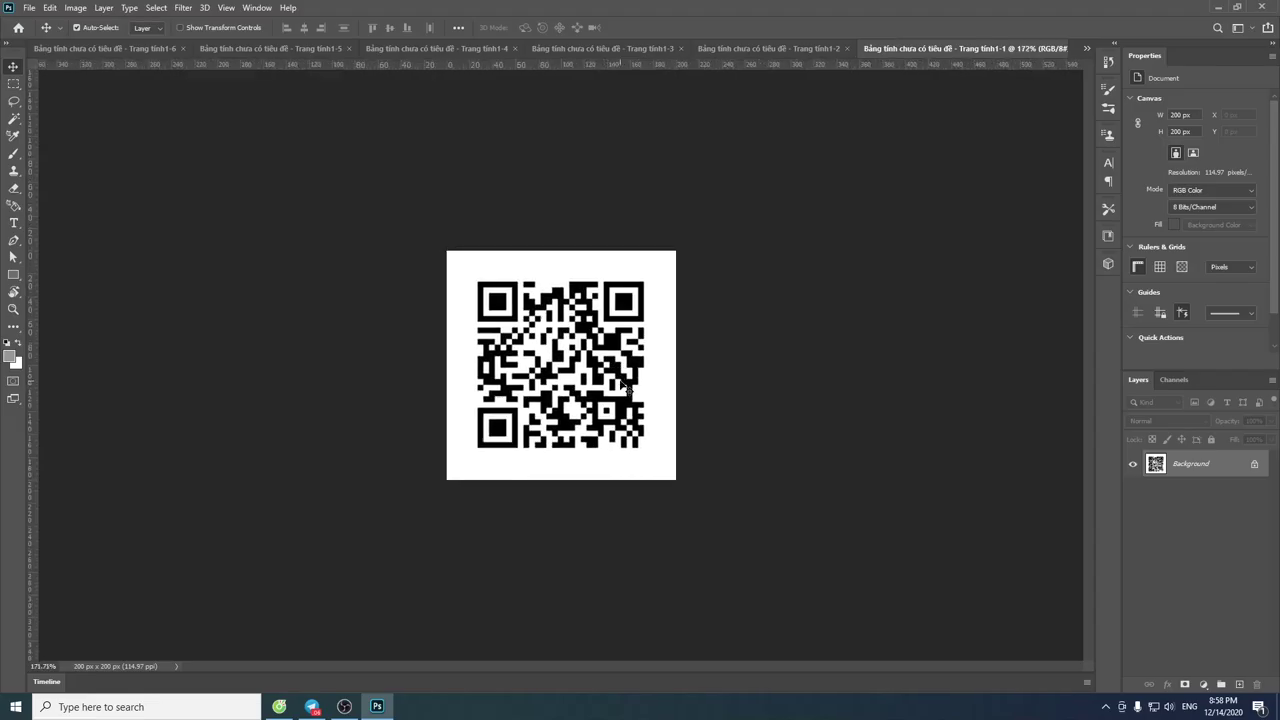
pyautogui.hotkey('ctrl', 'a')
pyautogui.hotkey('ctrl', 'c')
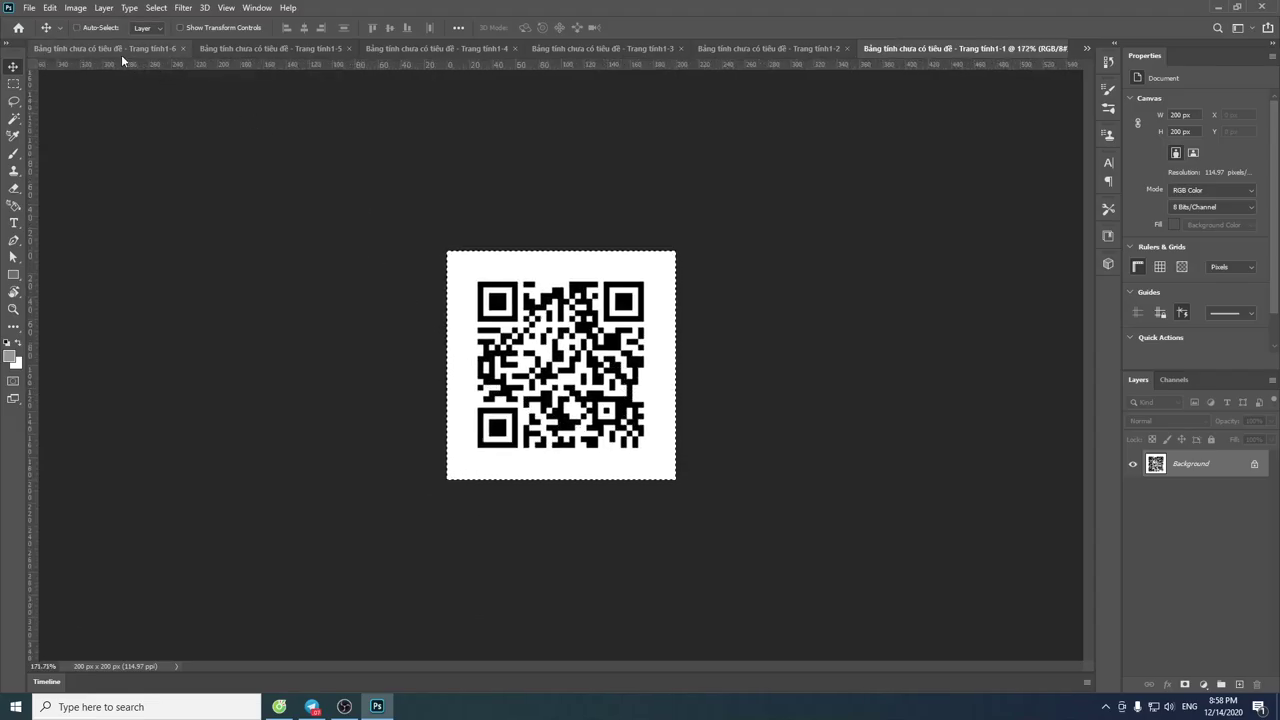
pyautogui.click(1085, 48)
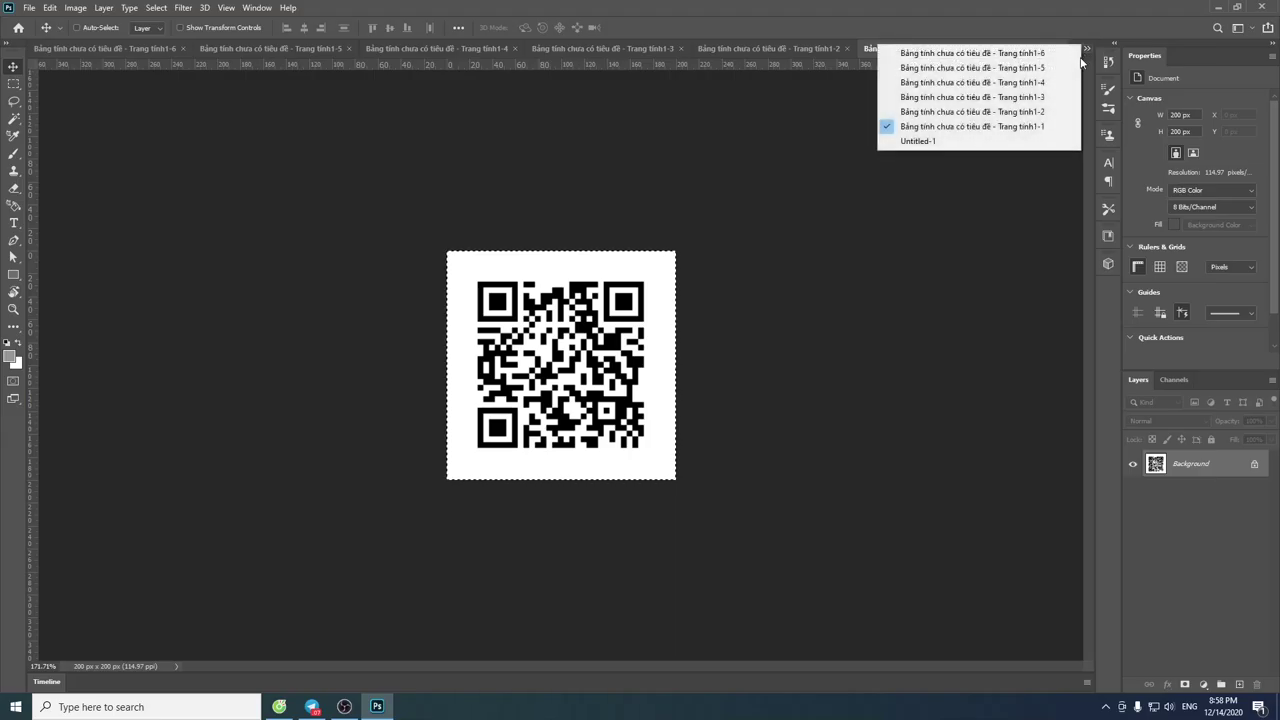
pyautogui.click(950, 142)
pyautogui.hotkey('ctrl', 'v')
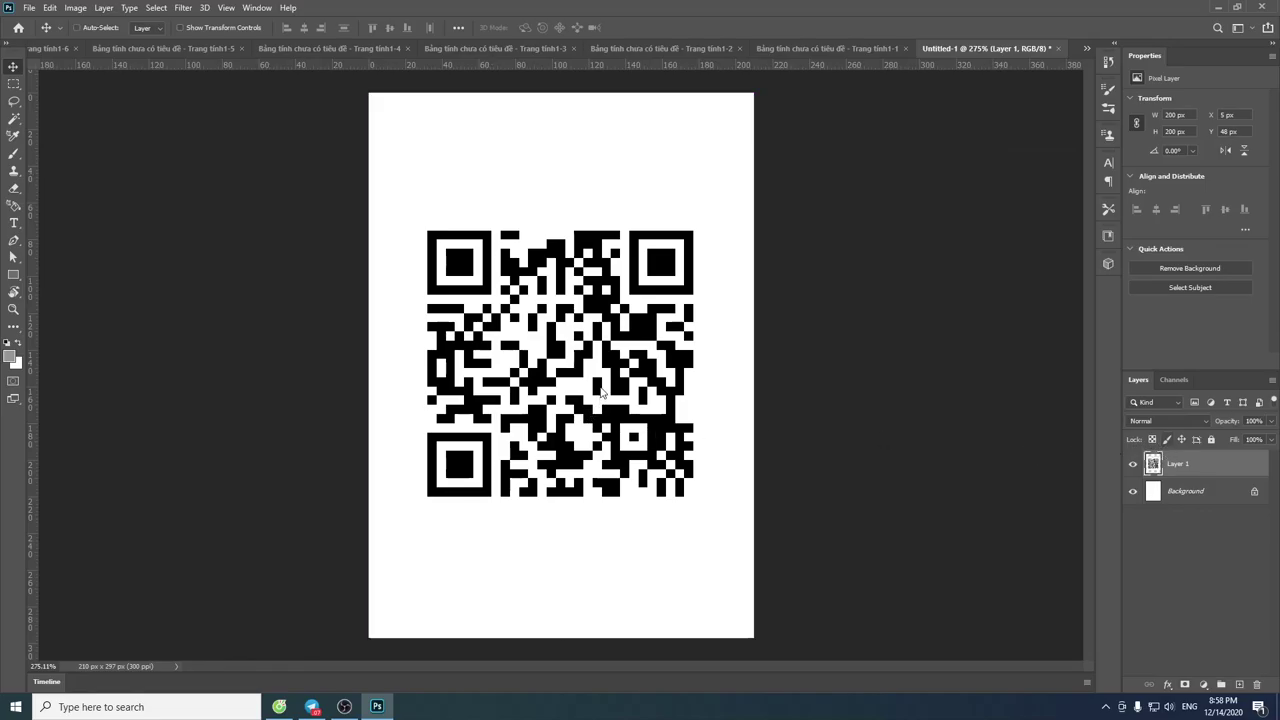
pyautogui.scroll(-2, 752, 430)
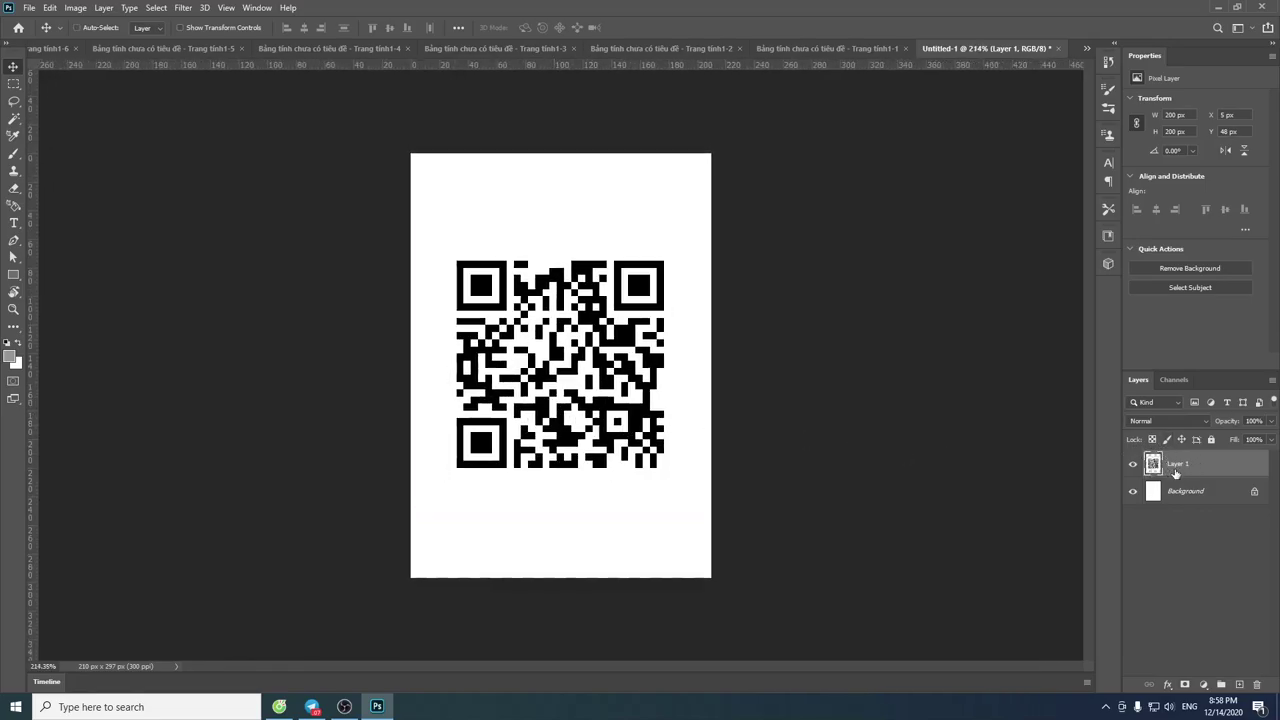
# - Close the Trang tính1-1 document without saving
pyautogui.click(852, 48)
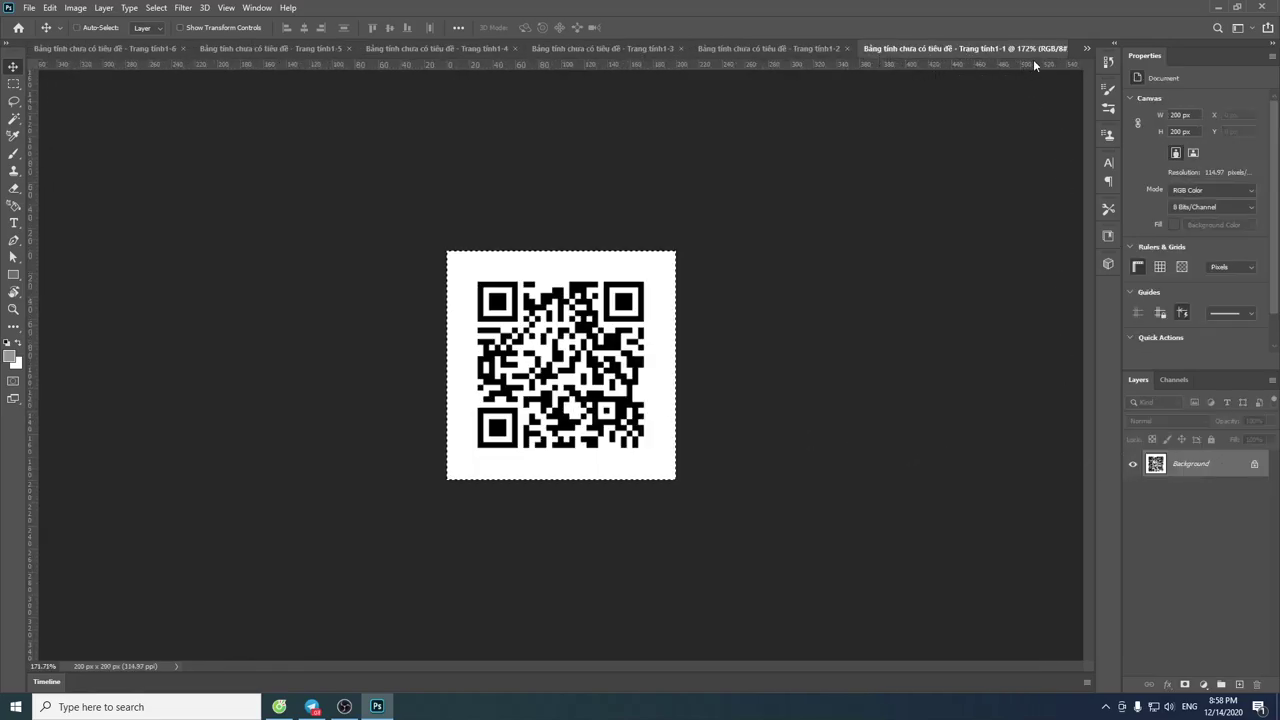
pyautogui.moveTo(1014, 48)
pyautogui.mouseDown()
pyautogui.moveTo(792, 143)
pyautogui.moveTo(690, 136)
pyautogui.mouseUp()
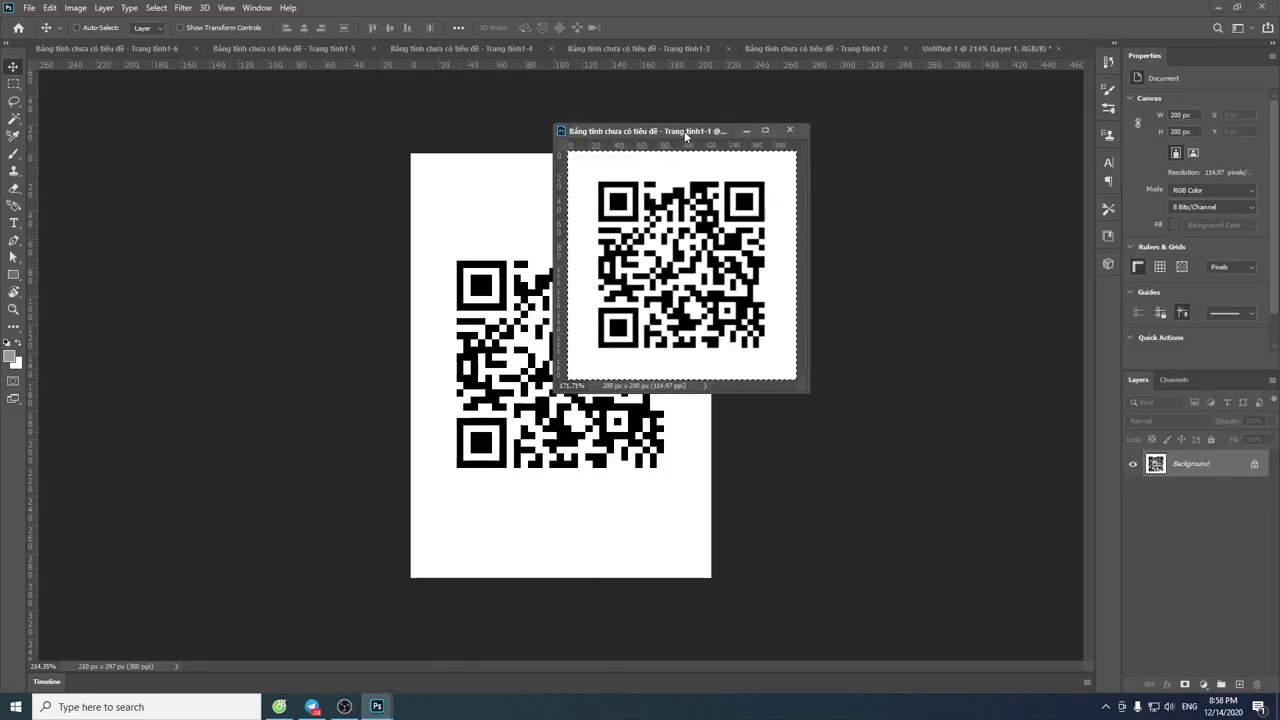
pyautogui.click(790, 130)
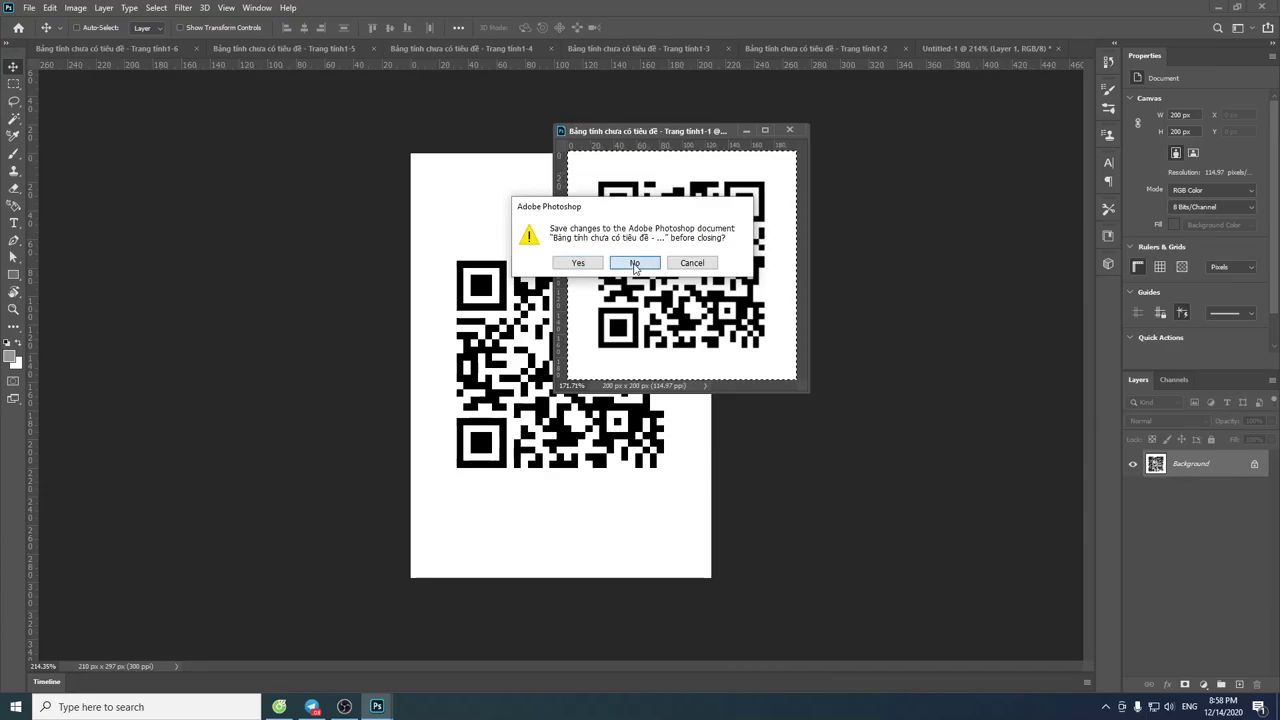
pyautogui.click(634, 262)
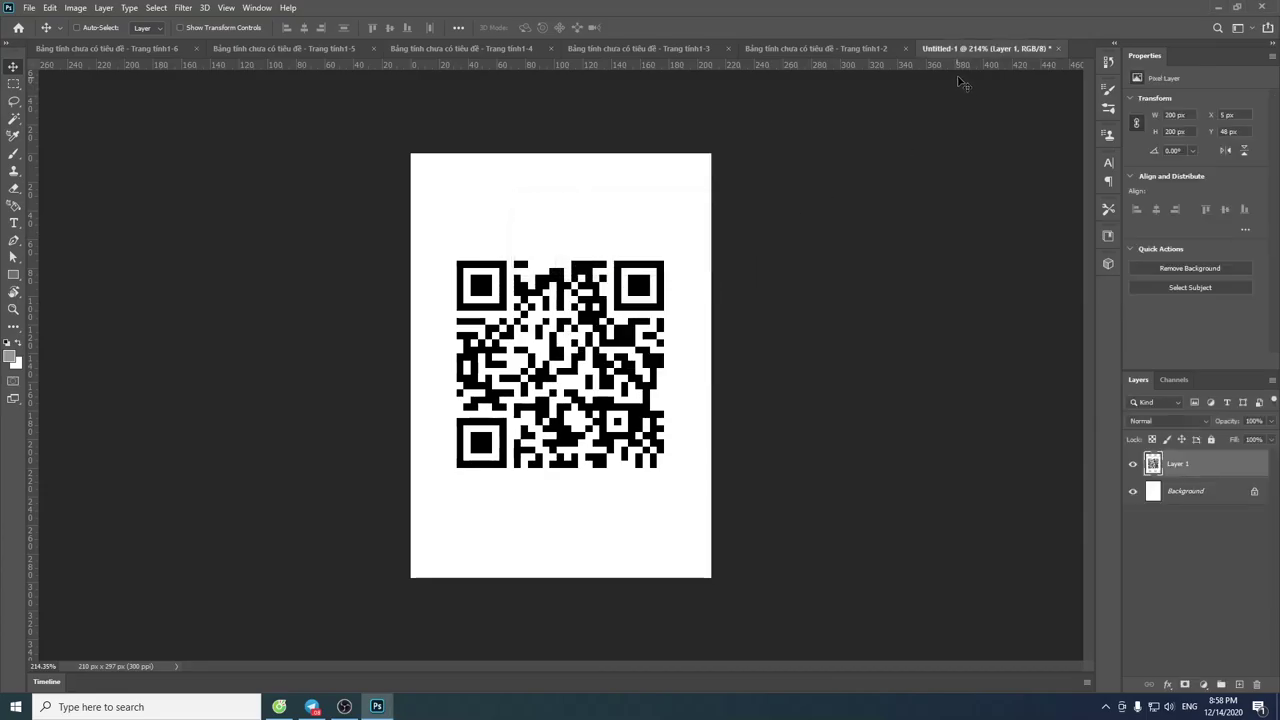
# - Close the Trang tính1-2 QR document without saving
pyautogui.click(830, 48)
pyautogui.scroll(3, 563, 338)
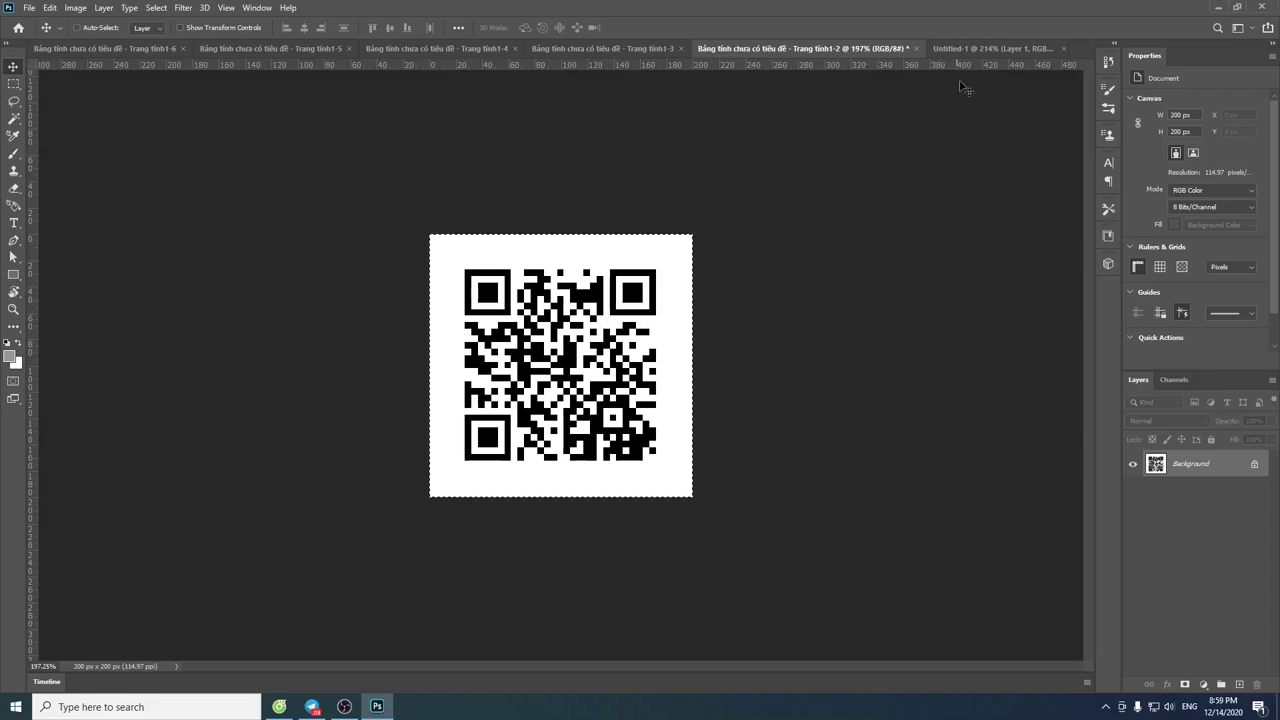
pyautogui.click(990, 48)
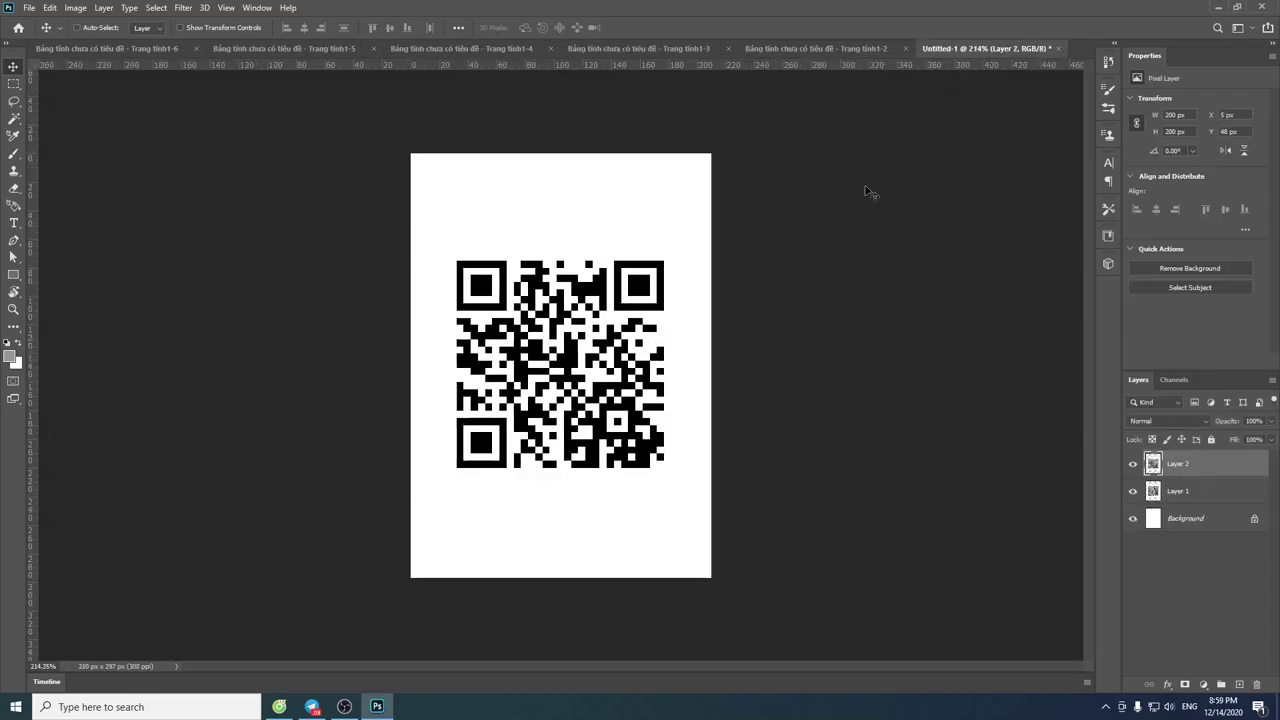
pyautogui.click(855, 48)
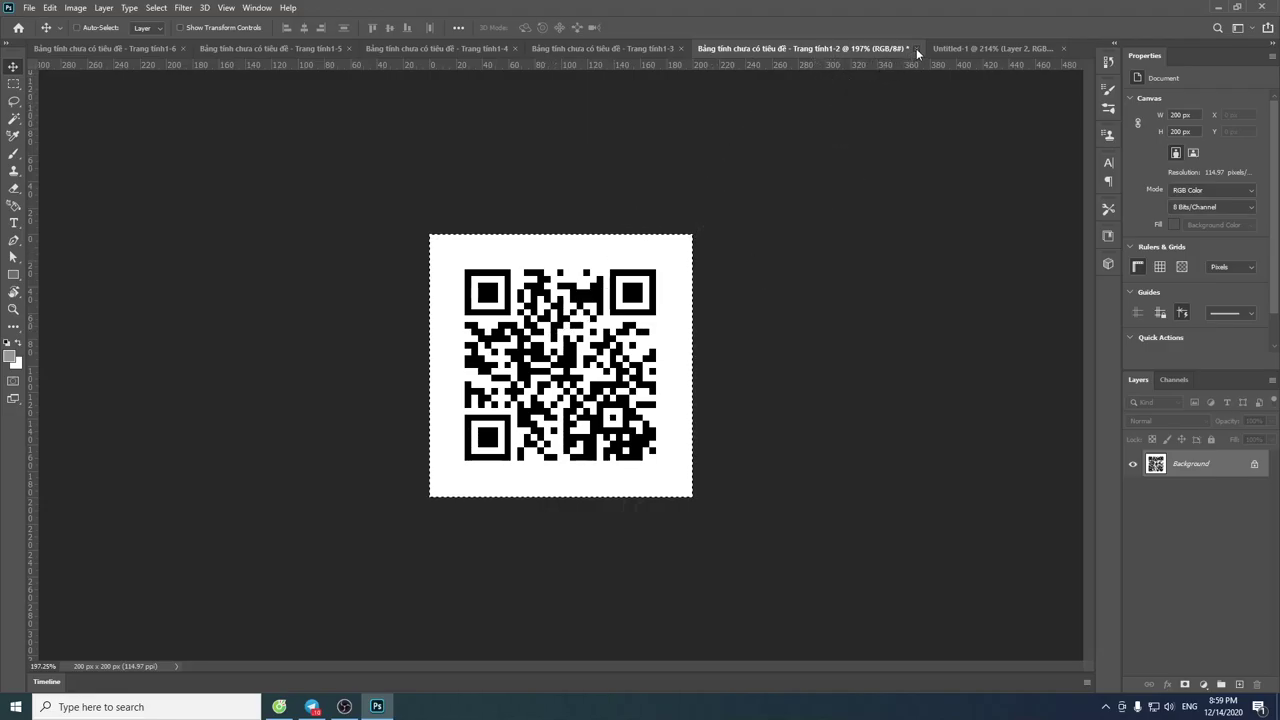
pyautogui.click(917, 48)
pyautogui.click(634, 263)
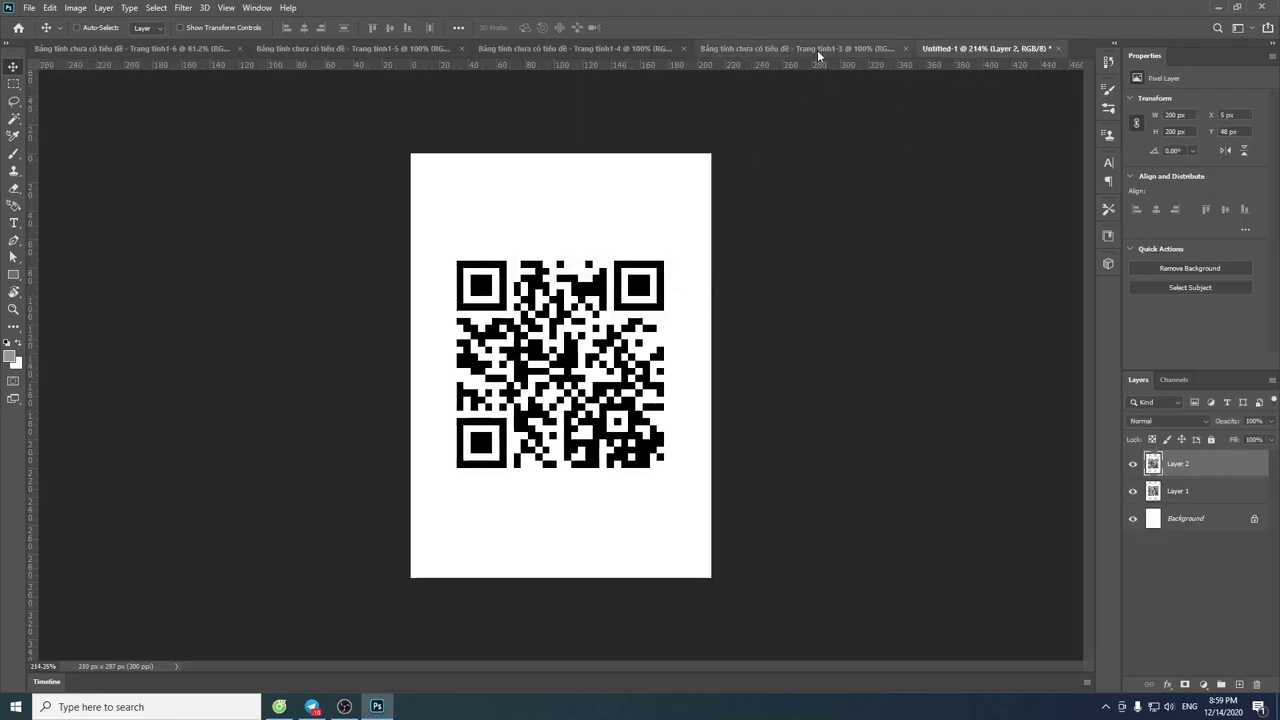
pyautogui.click(817, 48)
# - Paste the third QR code into Untitled-1, then close Trang tính1-3 without saving
pyautogui.scroll(2, 582, 398)
pyautogui.scroll(2, 561, 336)
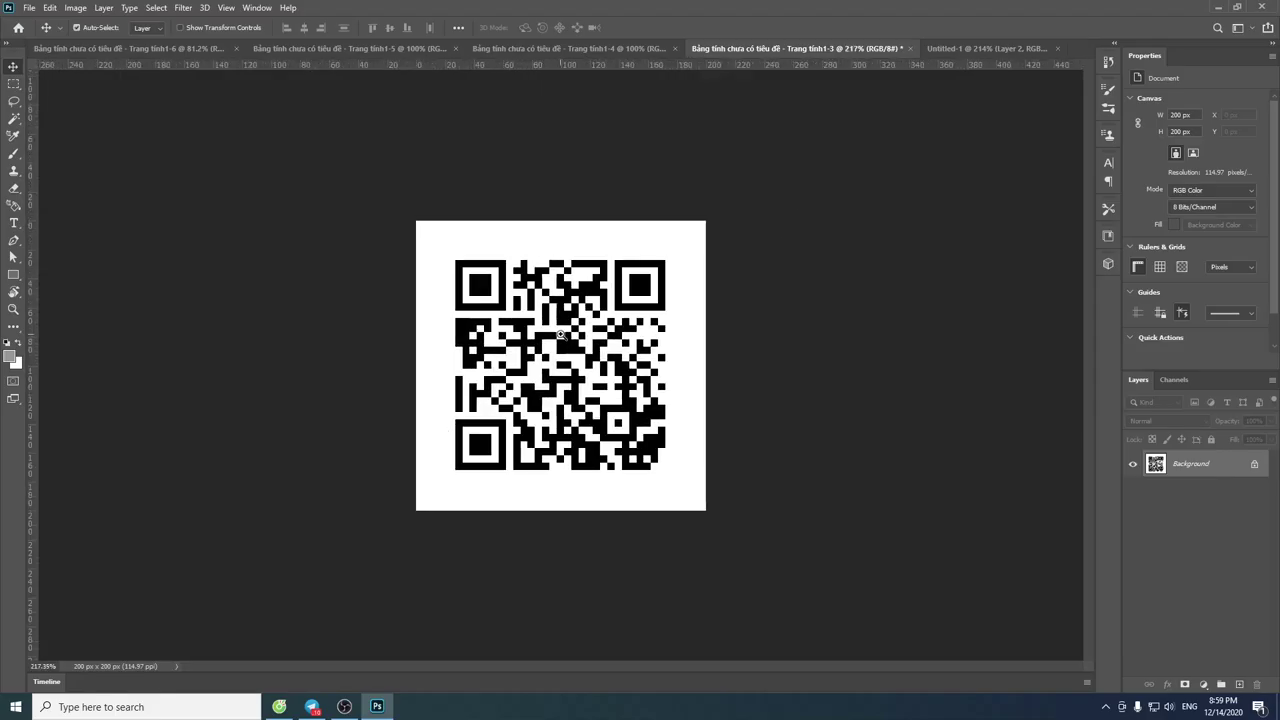
pyautogui.click(960, 47)
pyautogui.hotkey('ctrl', 'v')
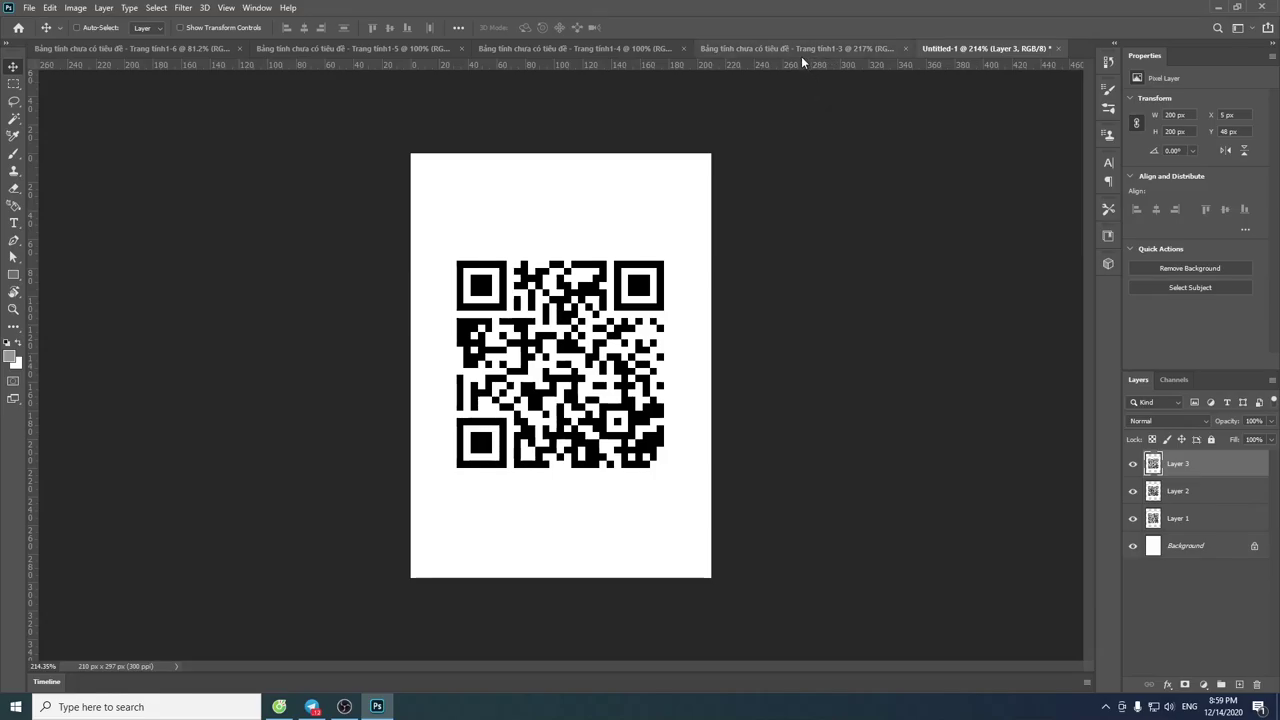
pyautogui.click(799, 48)
pyautogui.click(910, 49)
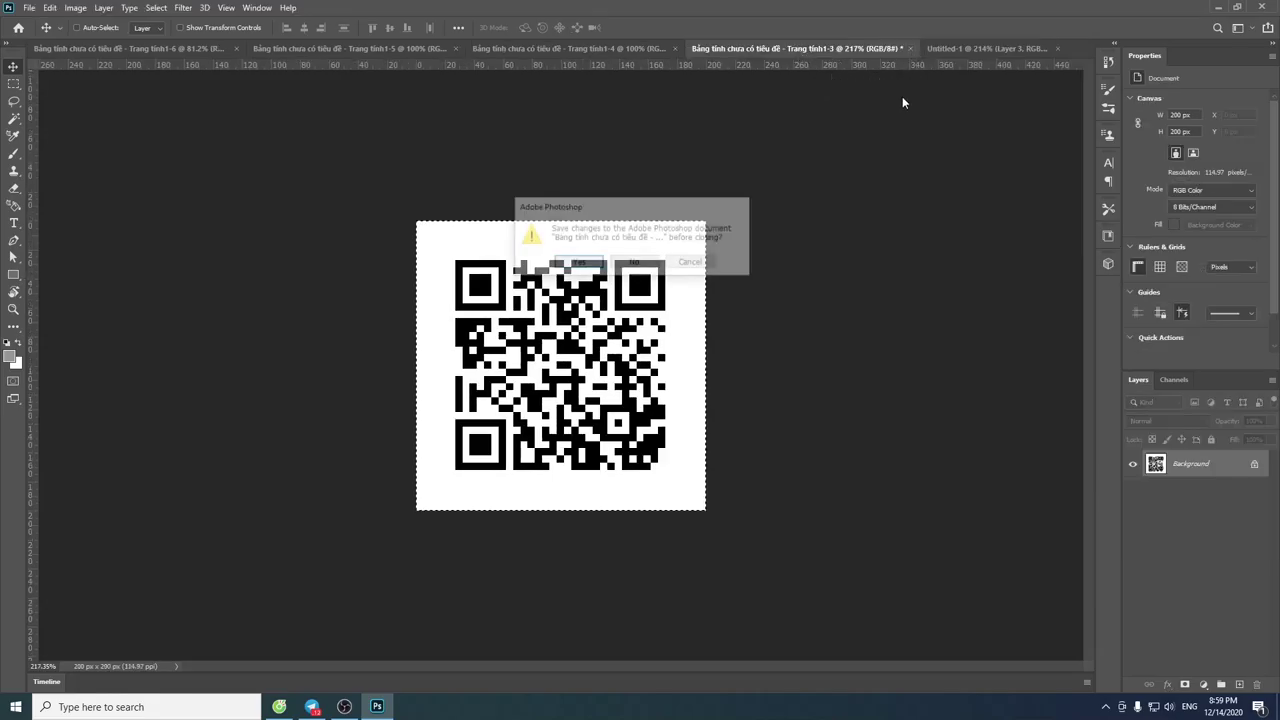
pyautogui.click(657, 263)
pyautogui.click(652, 49)
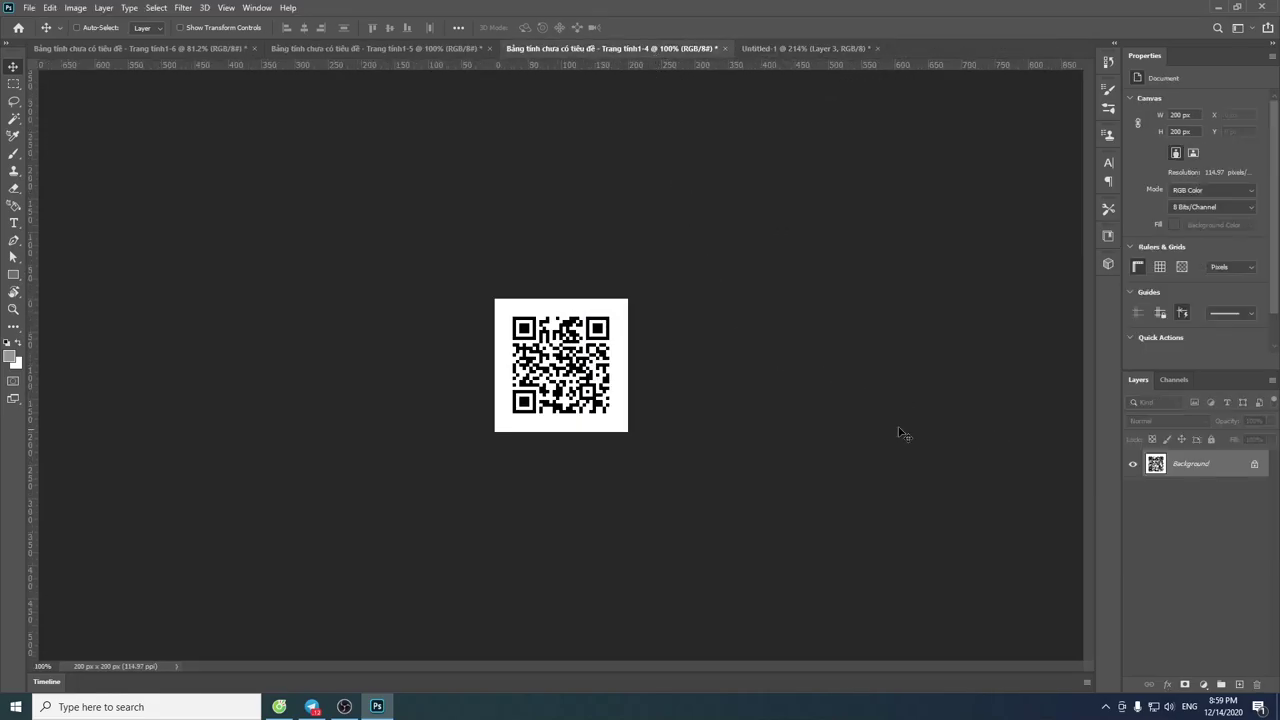
# - Paste the fourth QR code into Untitled-1, then close Trang tính1-4 without saving
pyautogui.scroll(2, 543, 279)
pyautogui.scroll(2, 543, 279)
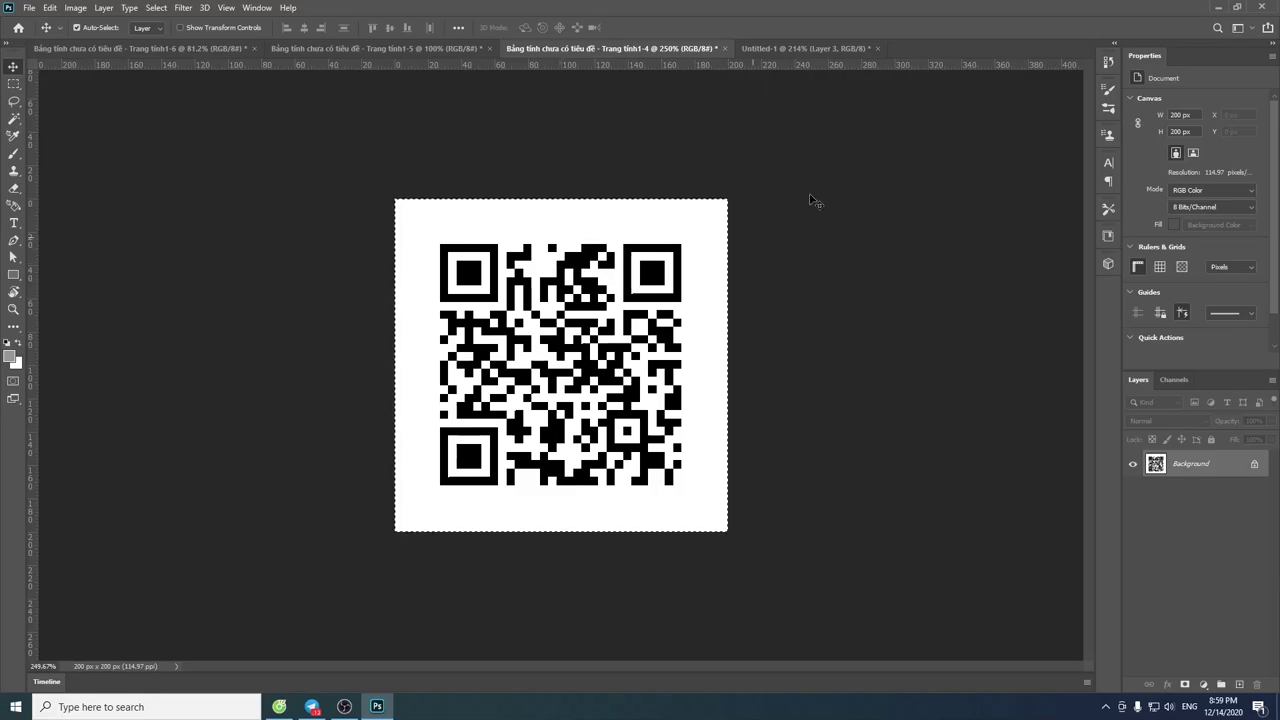
pyautogui.click(800, 49)
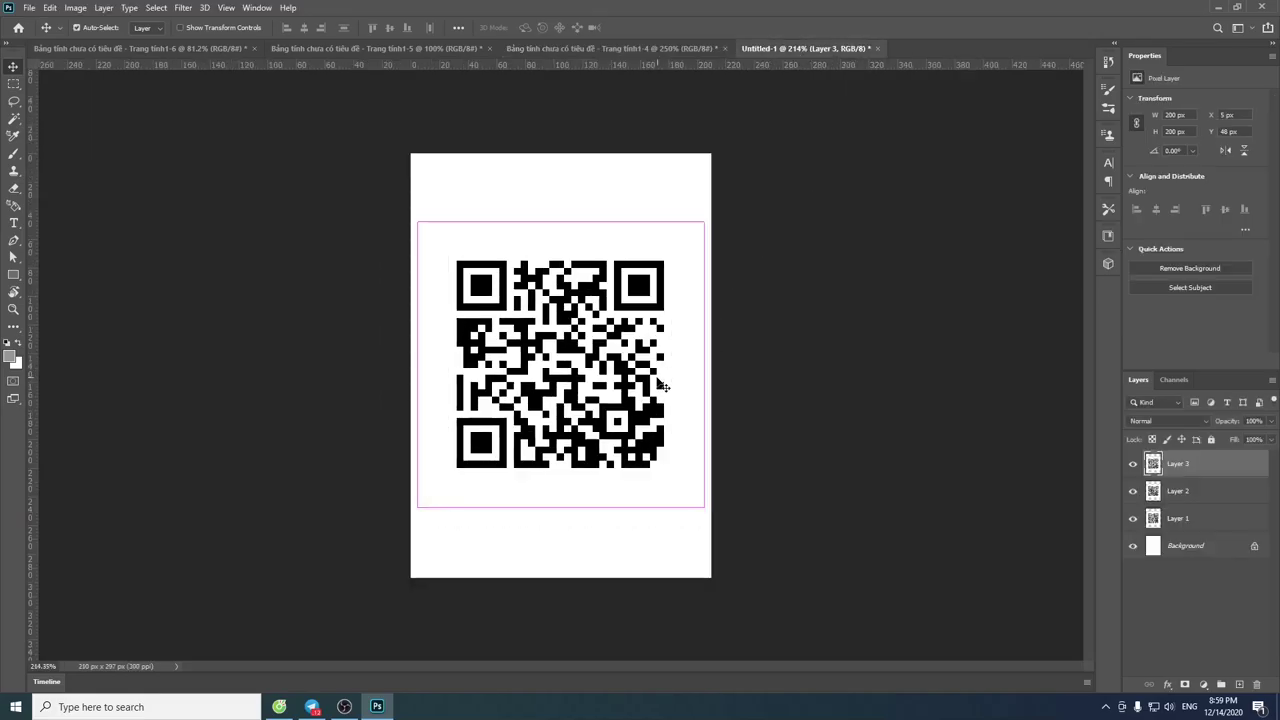
pyautogui.hotkey('ctrl', 'v')
pyautogui.click(686, 50)
pyautogui.hotkey('ctrl', 'a')
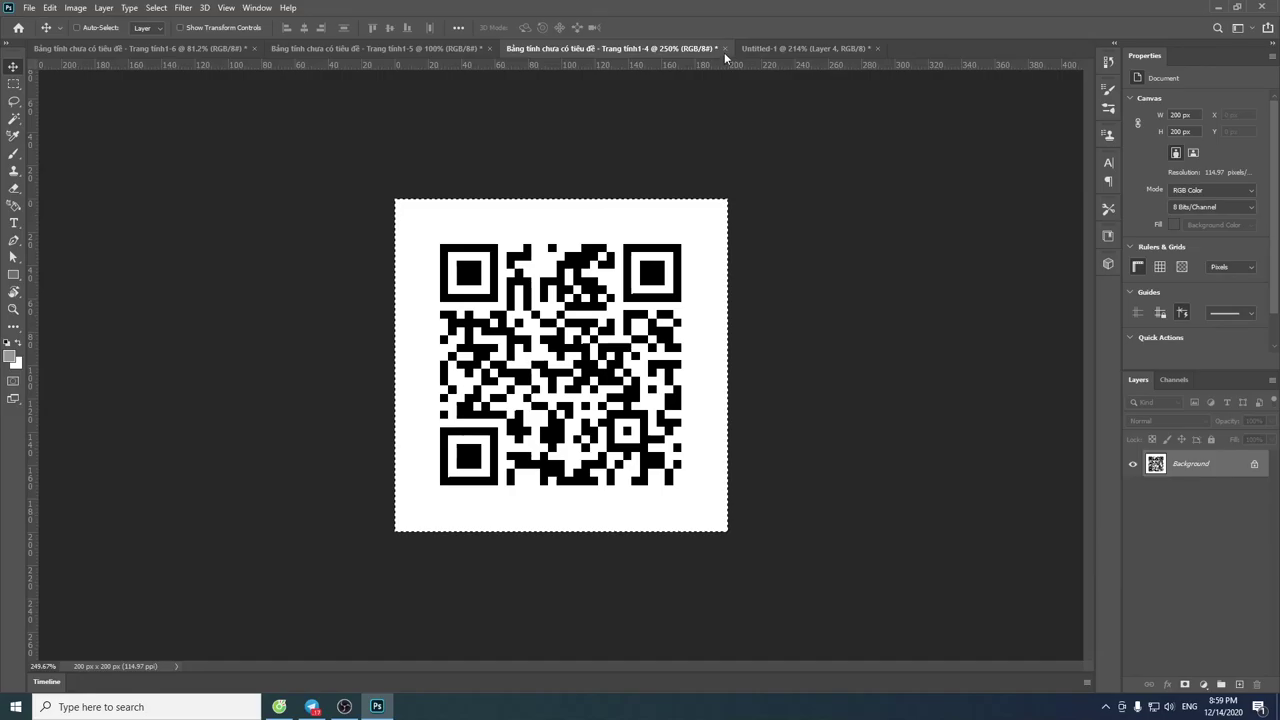
pyautogui.click(725, 48)
pyautogui.click(649, 266)
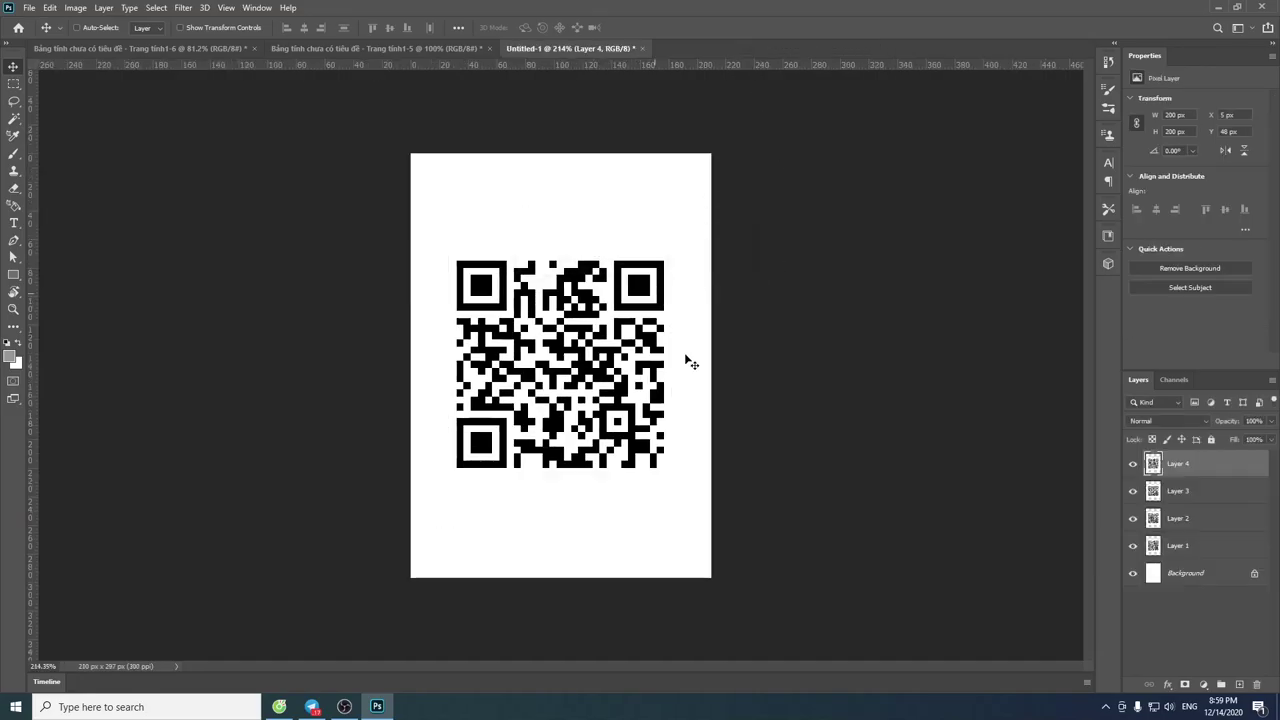
# - Drag the Trang tính1-5 QR code into the portrait canvas, then close it without saving
pyautogui.click(391, 49)
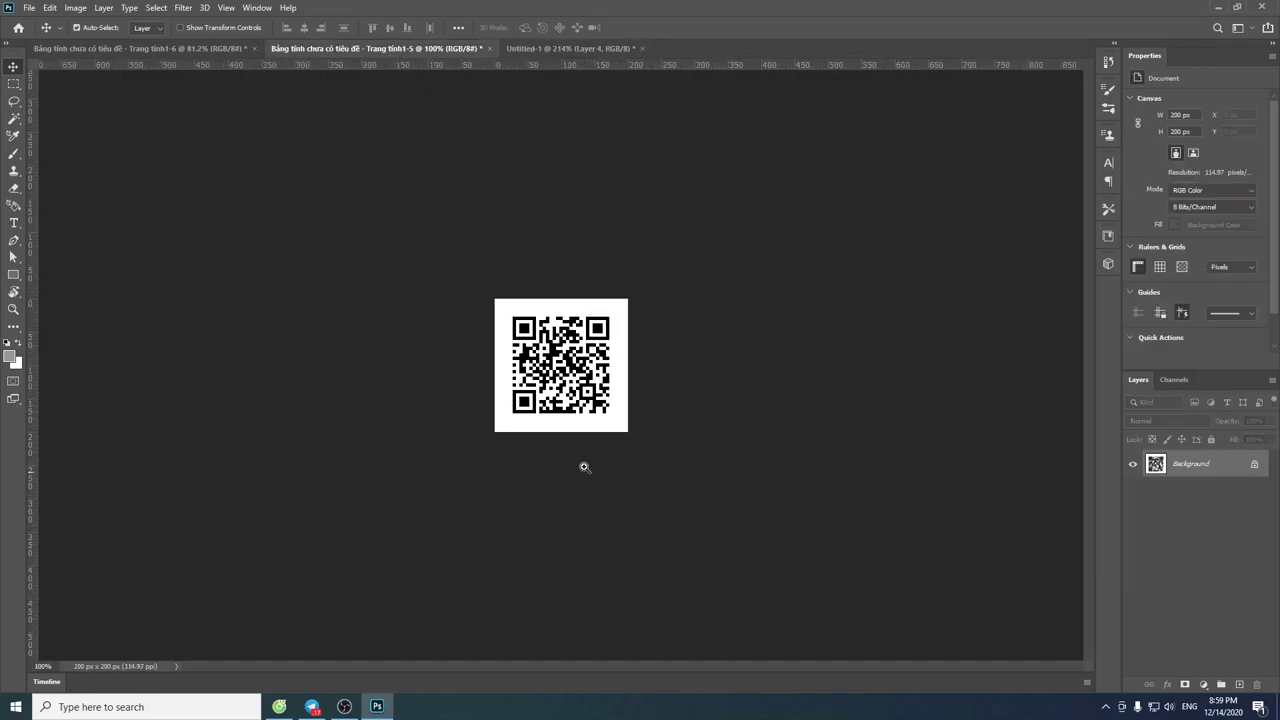
pyautogui.moveTo(584, 467); pyautogui.dragTo(612, 343)
pyautogui.hotkey('ctrl', 'a')
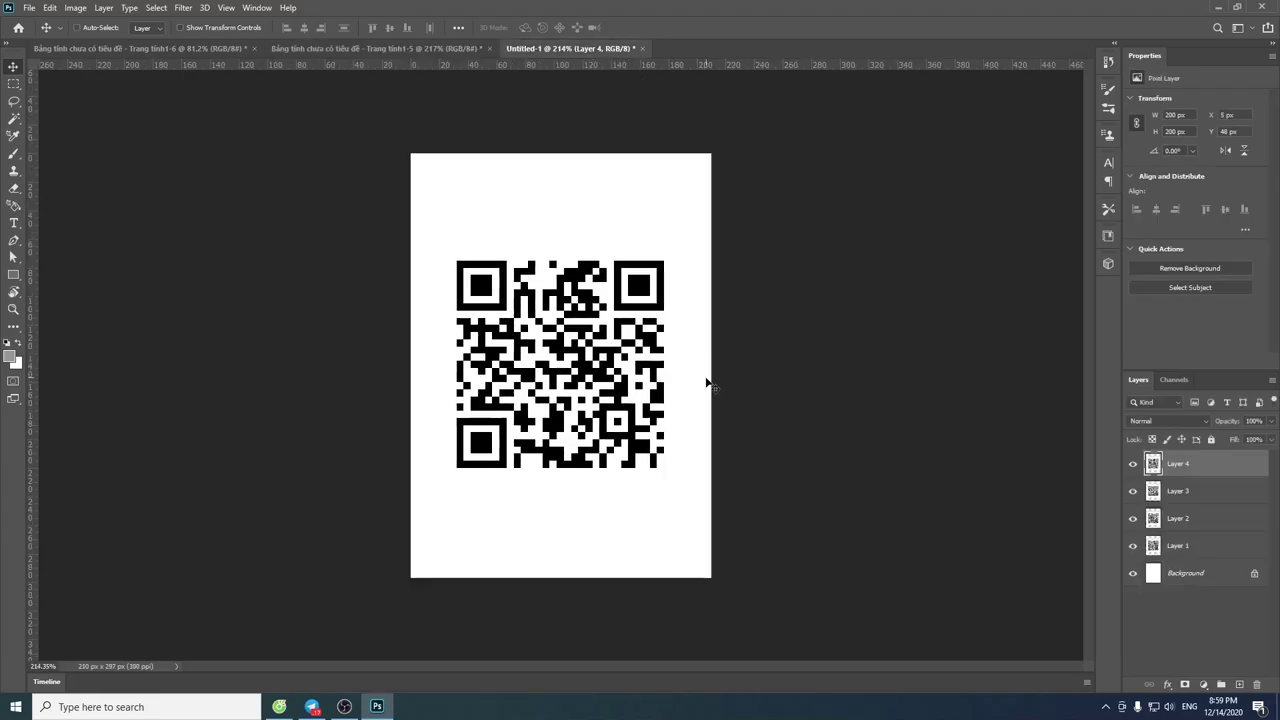
pyautogui.moveTo(575, 49); pyautogui.dragTo(699, 371)
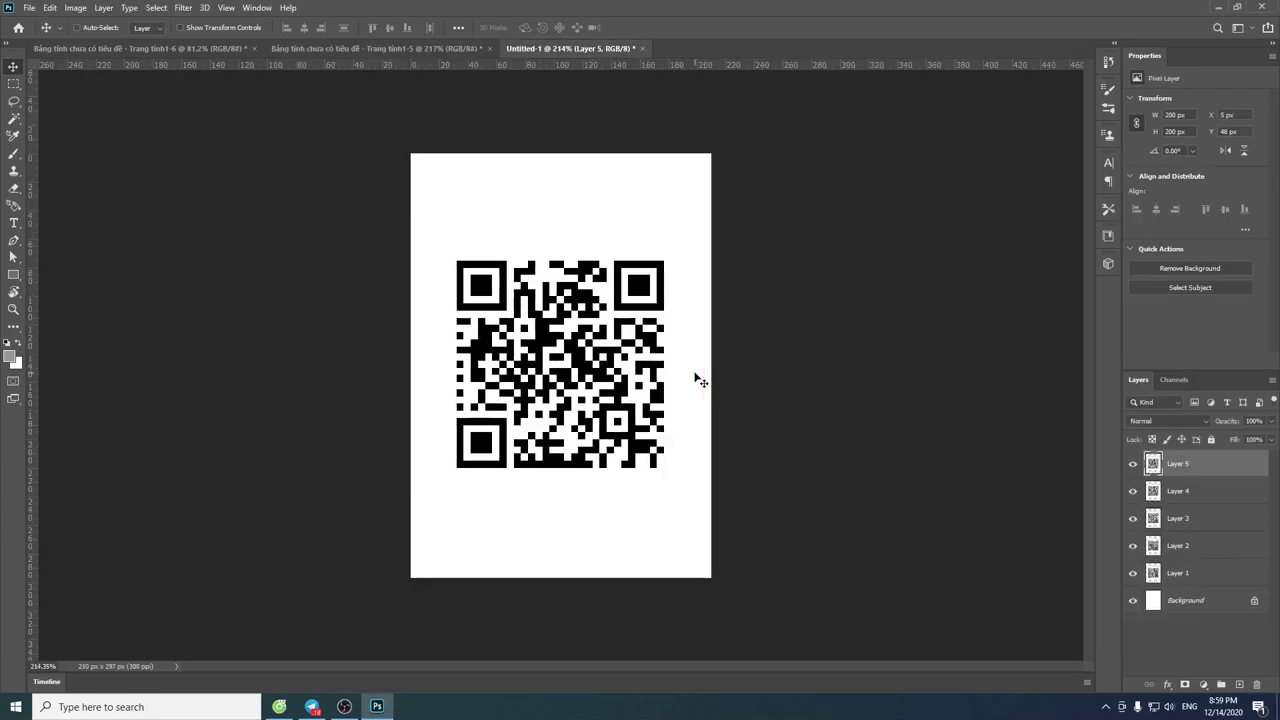
pyautogui.click(440, 49)
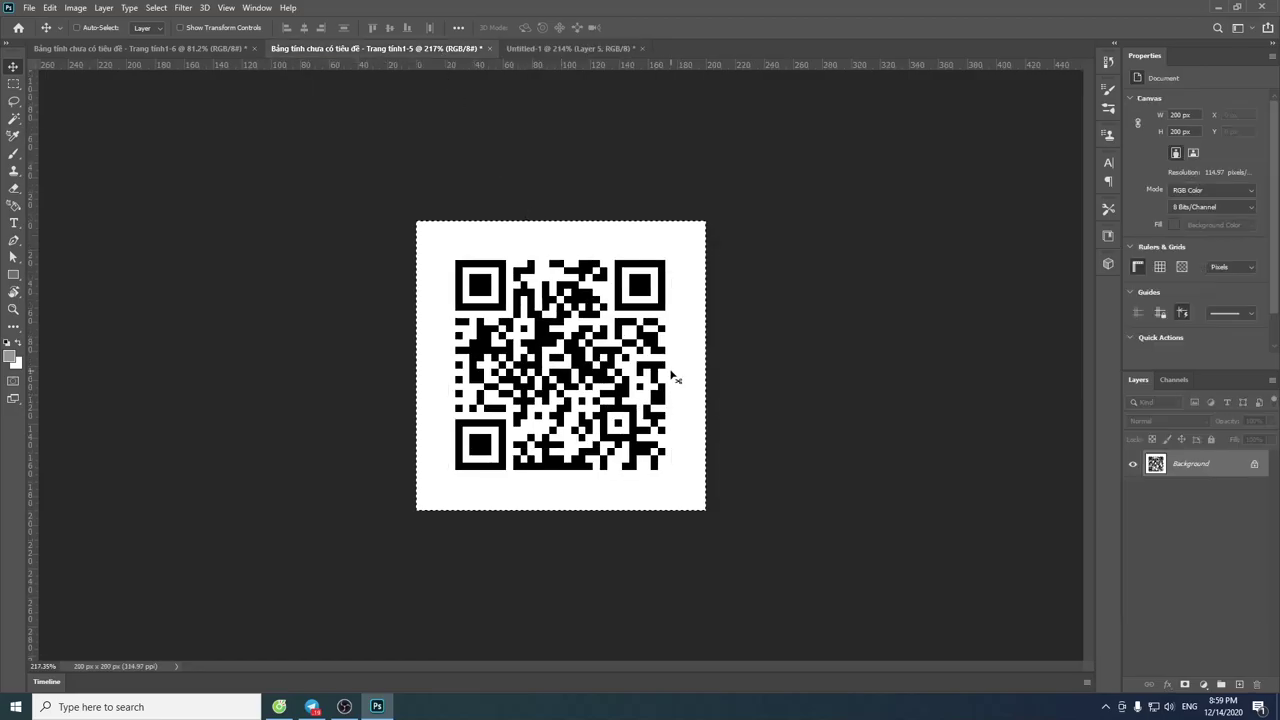
pyautogui.click(489, 48)
pyautogui.click(635, 263)
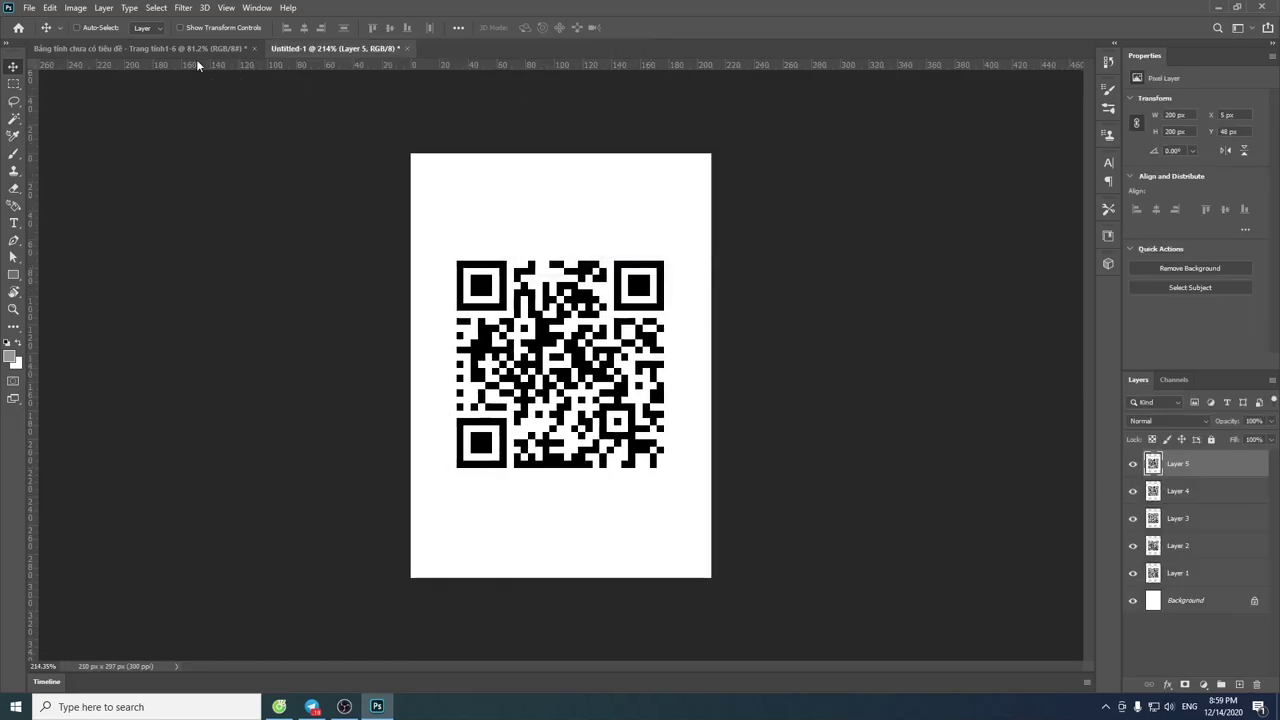
# - Drag the sixth QR code into the portrait canvas, then close its document without saving
pyautogui.click(181, 48)
pyautogui.moveTo(706, 339); pyautogui.dragTo(680, 347)
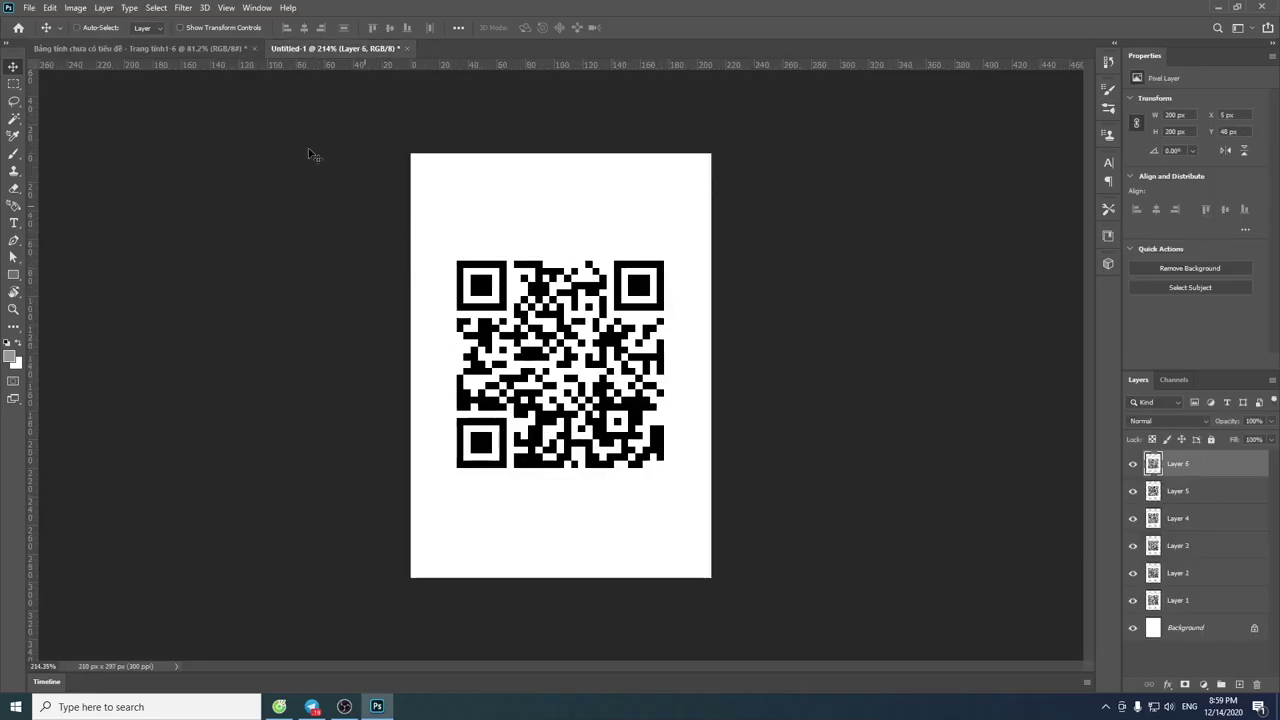
pyautogui.click(240, 49)
pyautogui.click(255, 48)
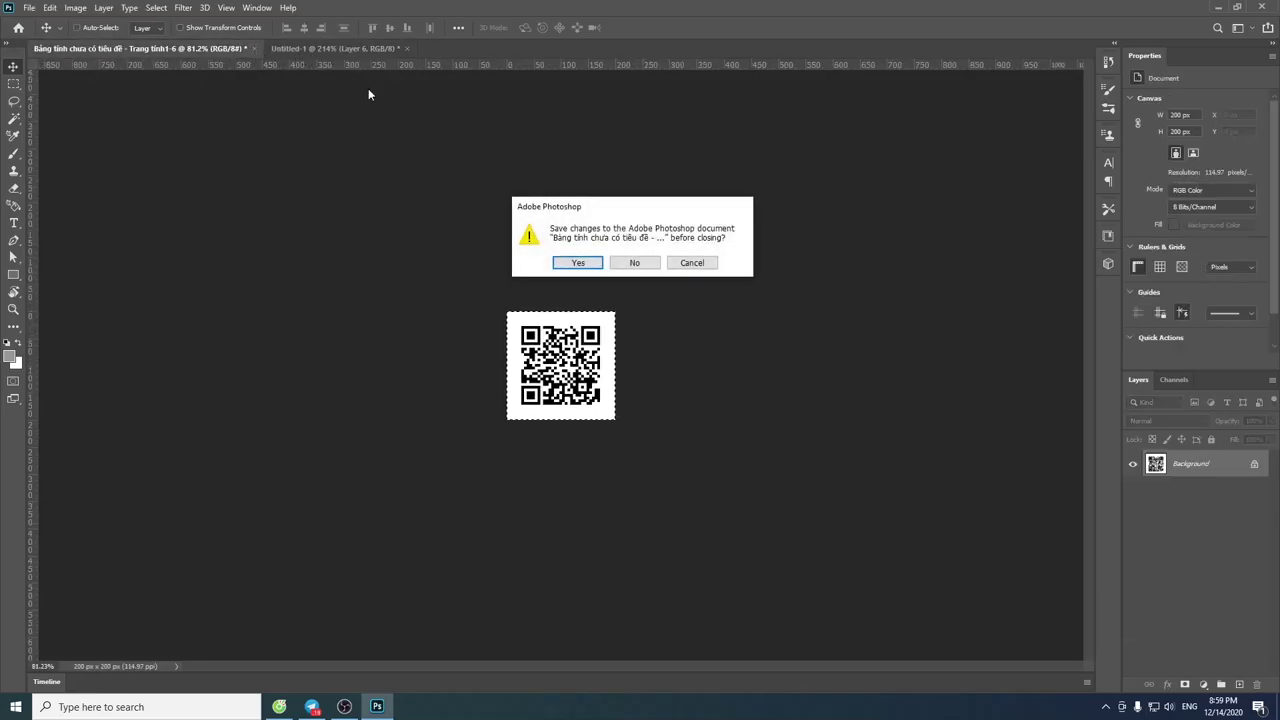
pyautogui.click(632, 263)
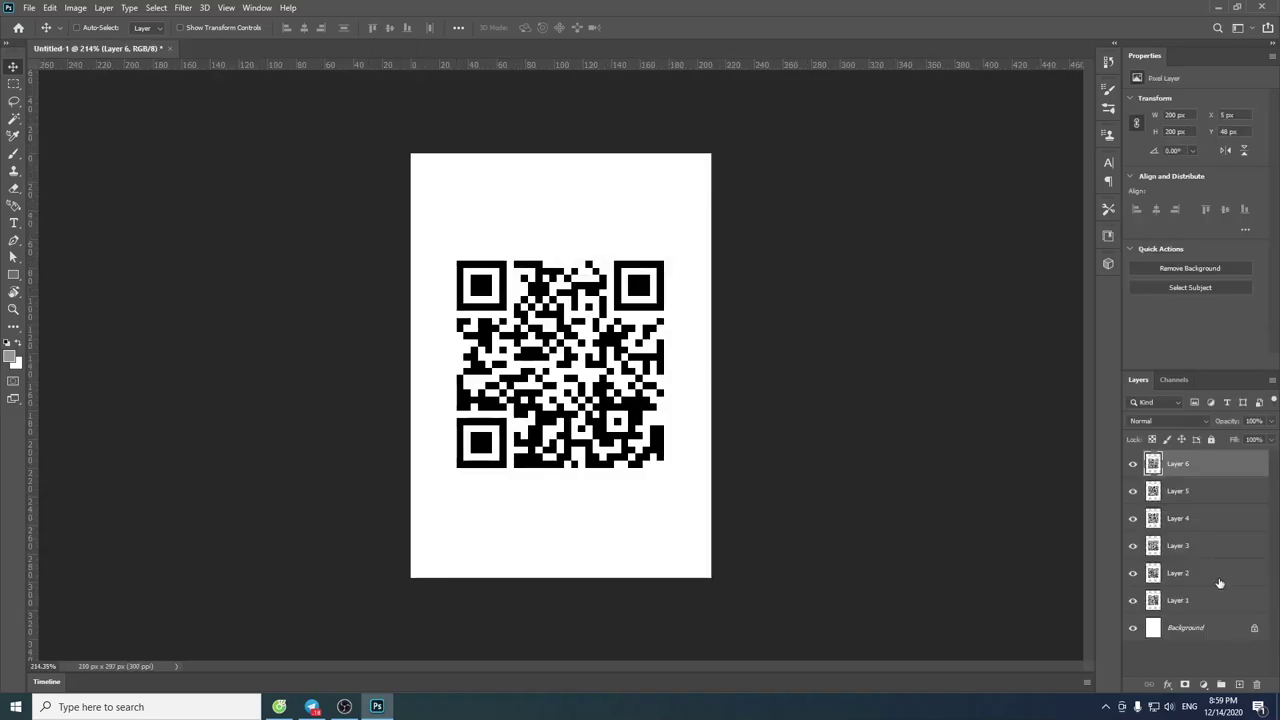
# - Toggle Layer 6's visibility on and off to compare the stacked QR codes
pyautogui.click(1172, 491)
pyautogui.click(1195, 468)
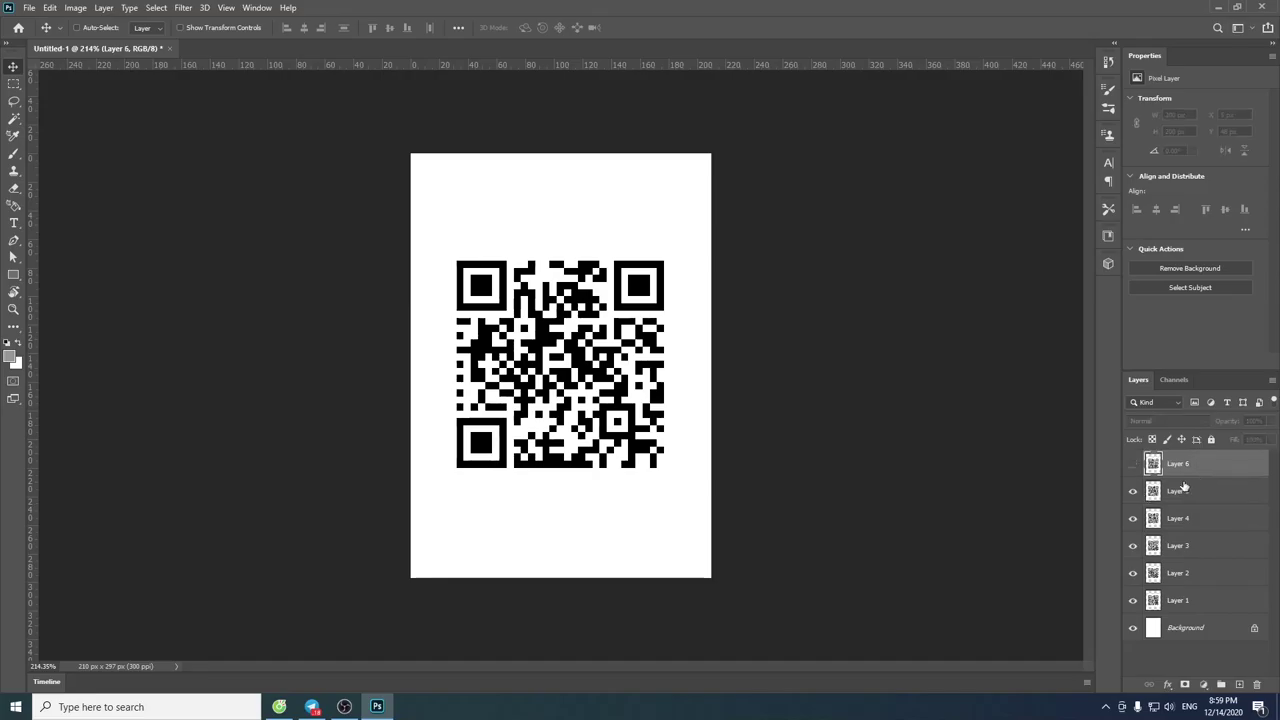
pyautogui.click(1133, 464)
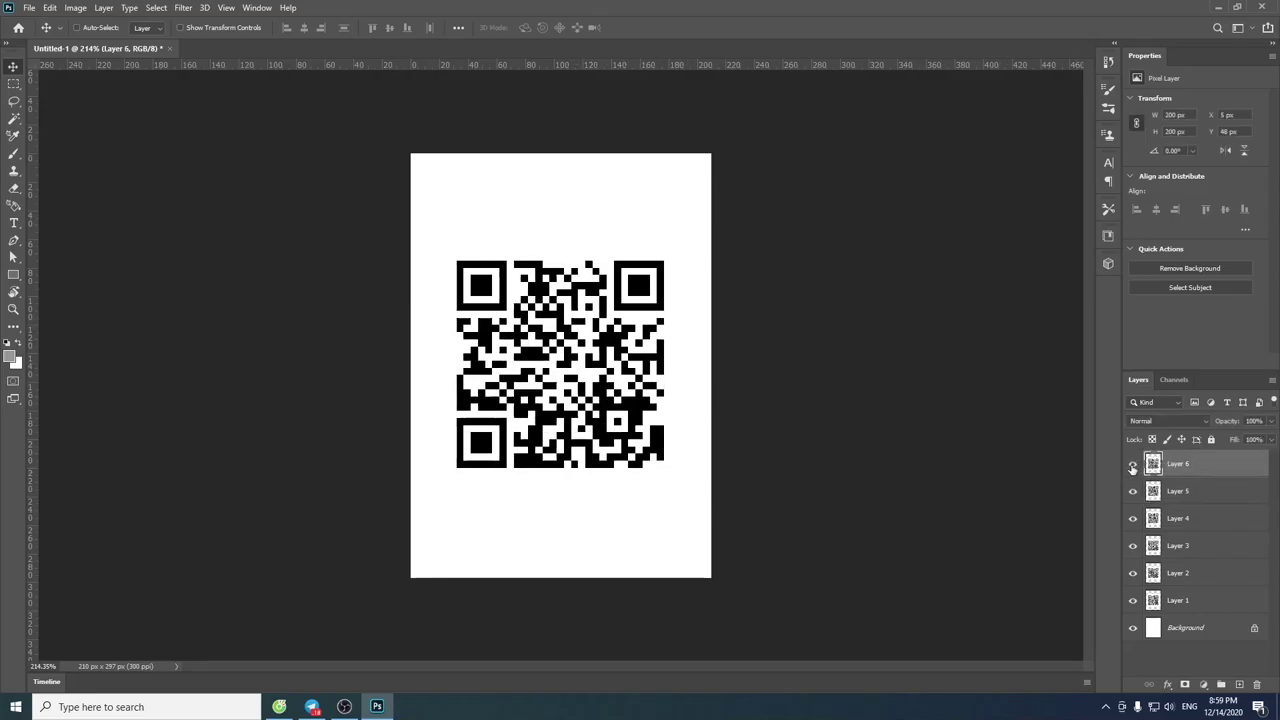
pyautogui.click(1133, 464)
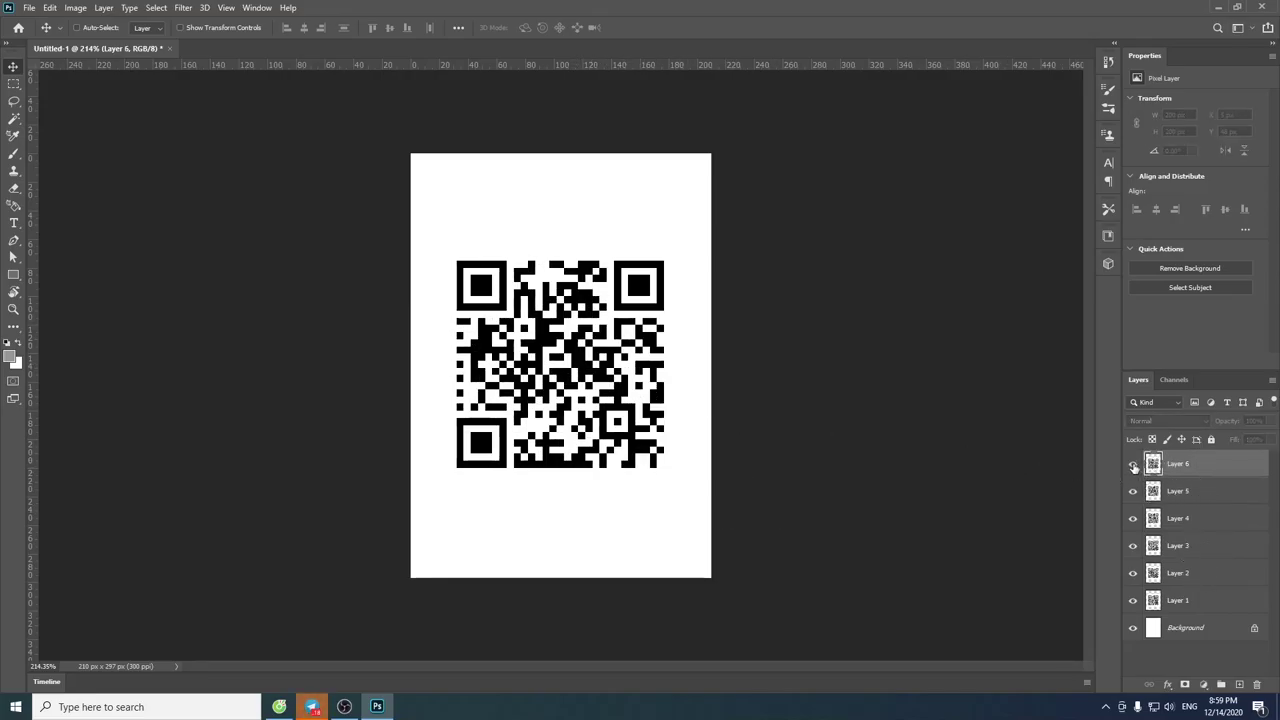
pyautogui.click(1133, 464)
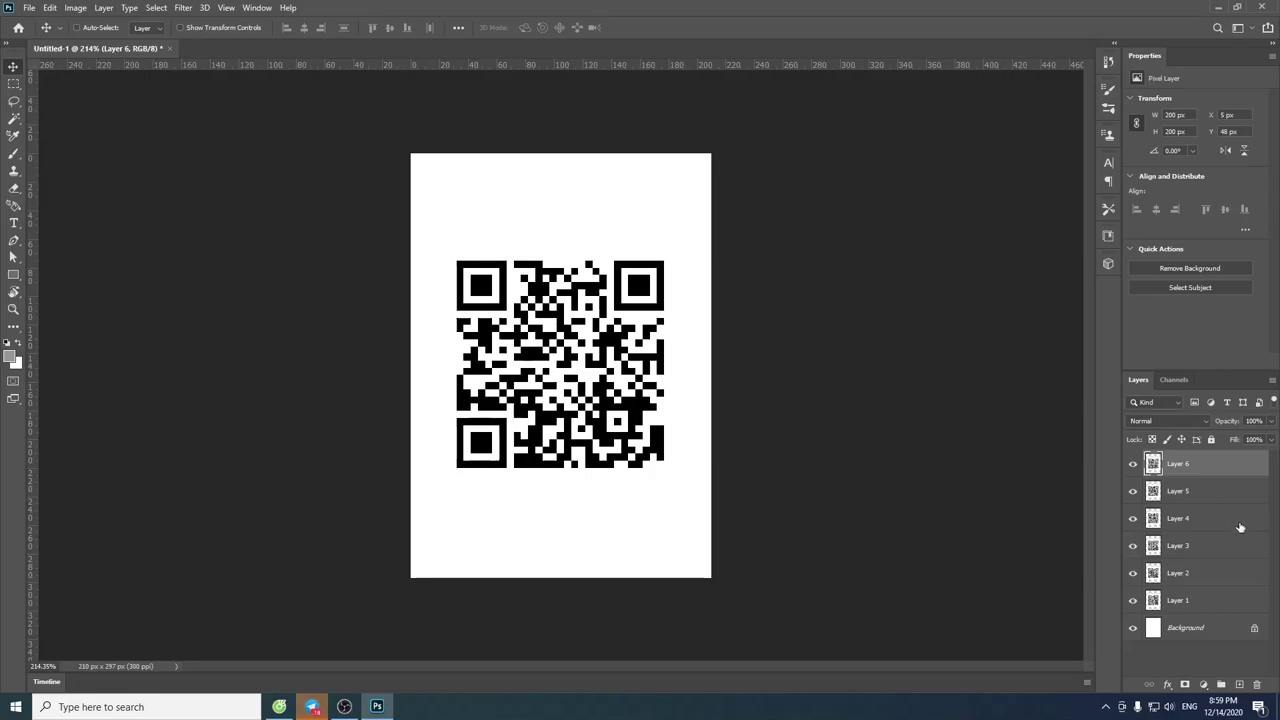
# - Free Transform Layers 1–6 together down to about 67 × 67 px at the upper-left
pyautogui.keyDown('shift'); pyautogui.click(1210, 605); pyautogui.keyUp('shift')
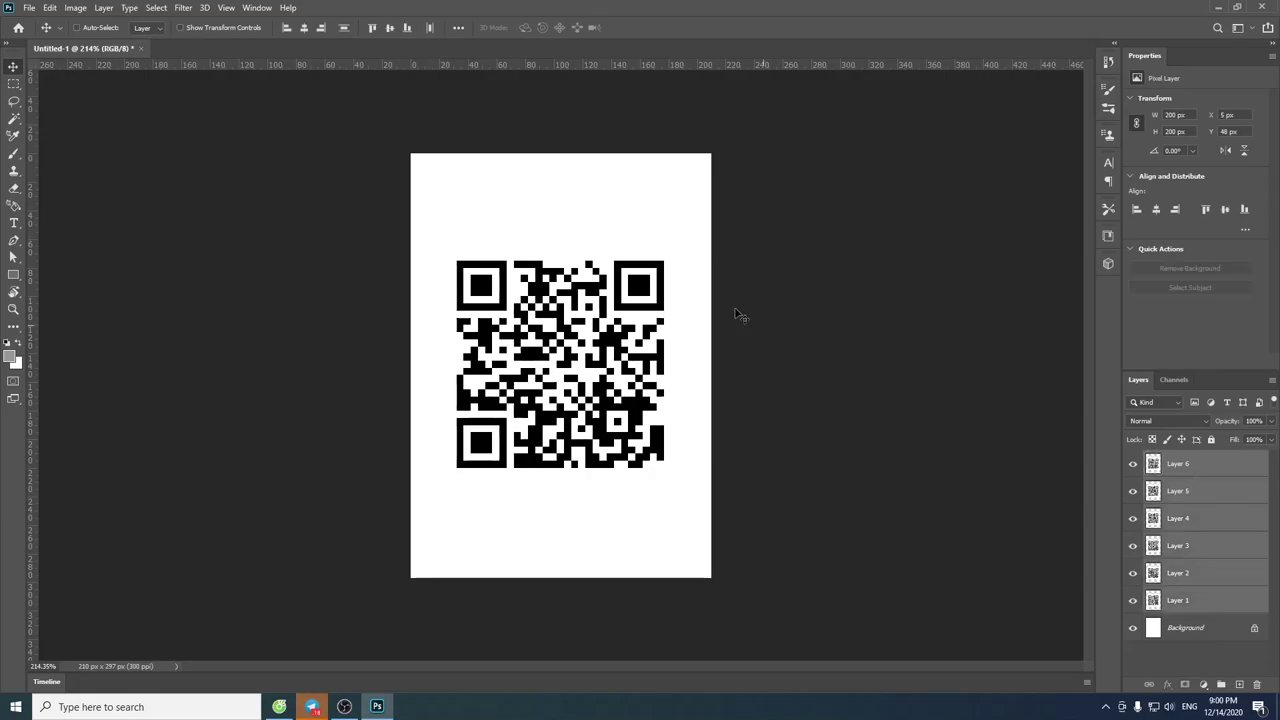
pyautogui.hotkey('ctrl', 't')
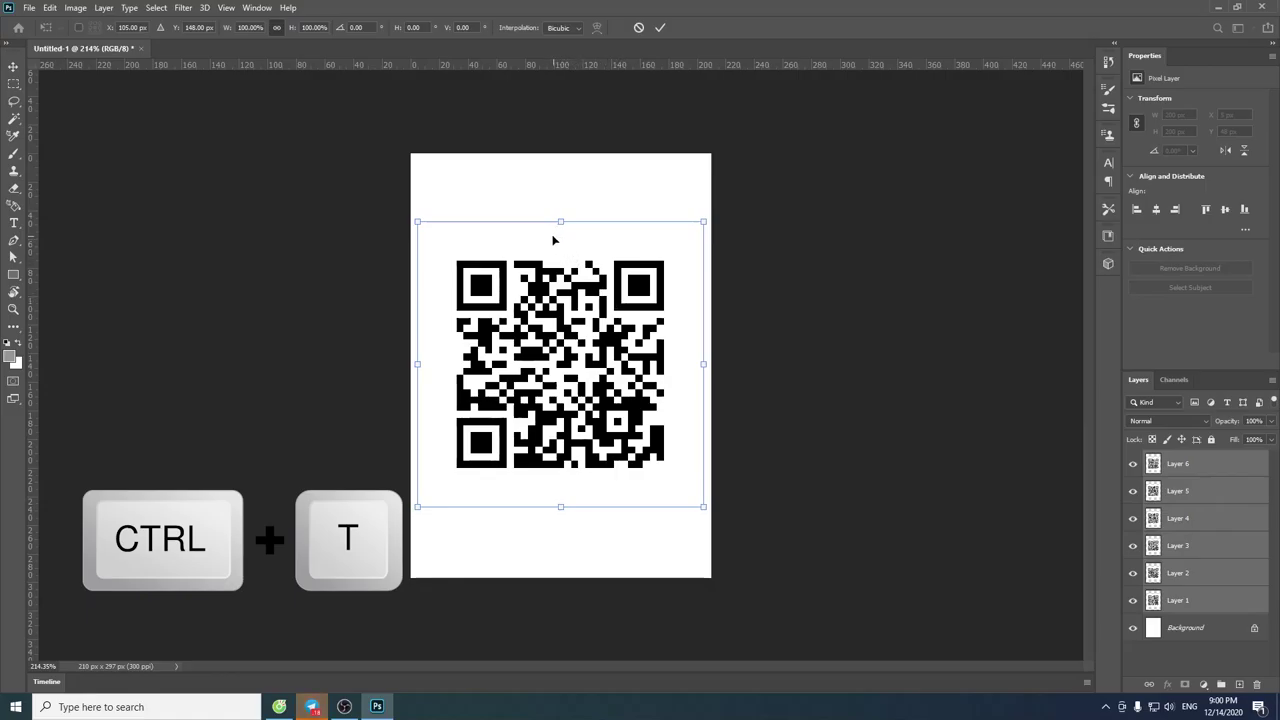
pyautogui.moveTo(704, 506)
pyautogui.mouseDown()
pyautogui.moveTo(551, 378)
pyautogui.moveTo(534, 337)
pyautogui.mouseUp()
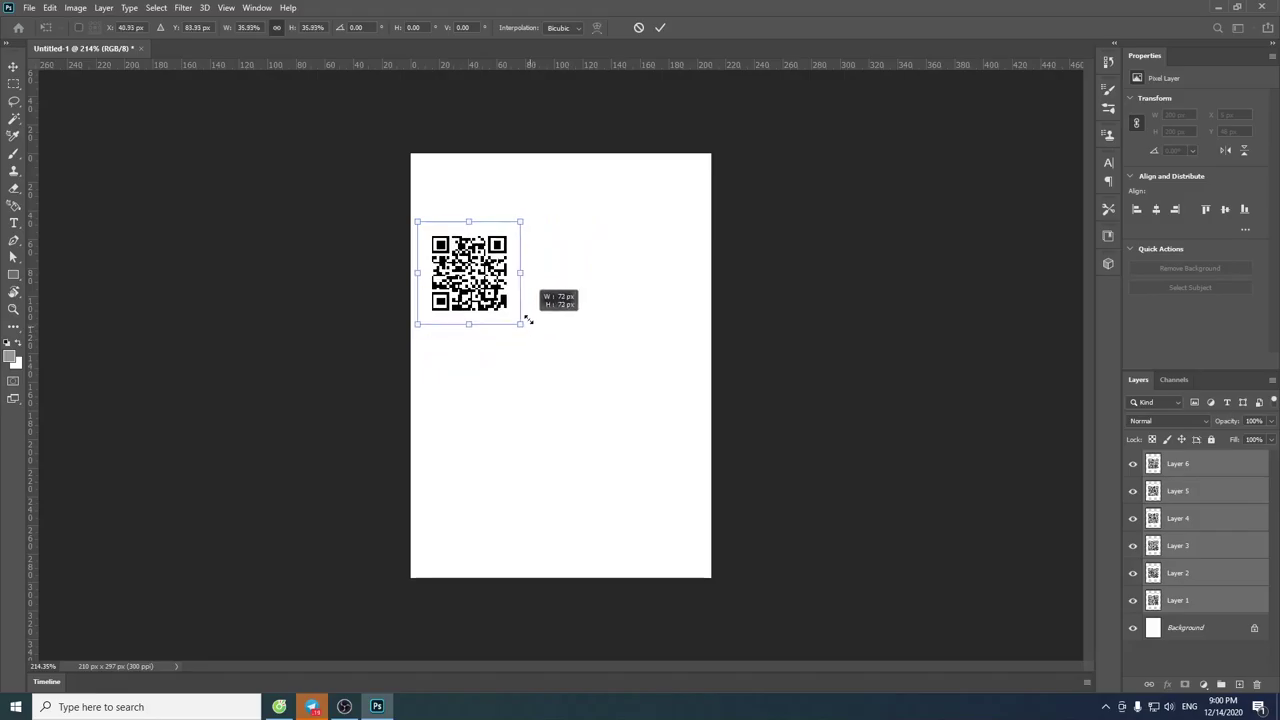
pyautogui.moveTo(534, 337); pyautogui.dragTo(523, 309)
pyautogui.click(1193, 605)
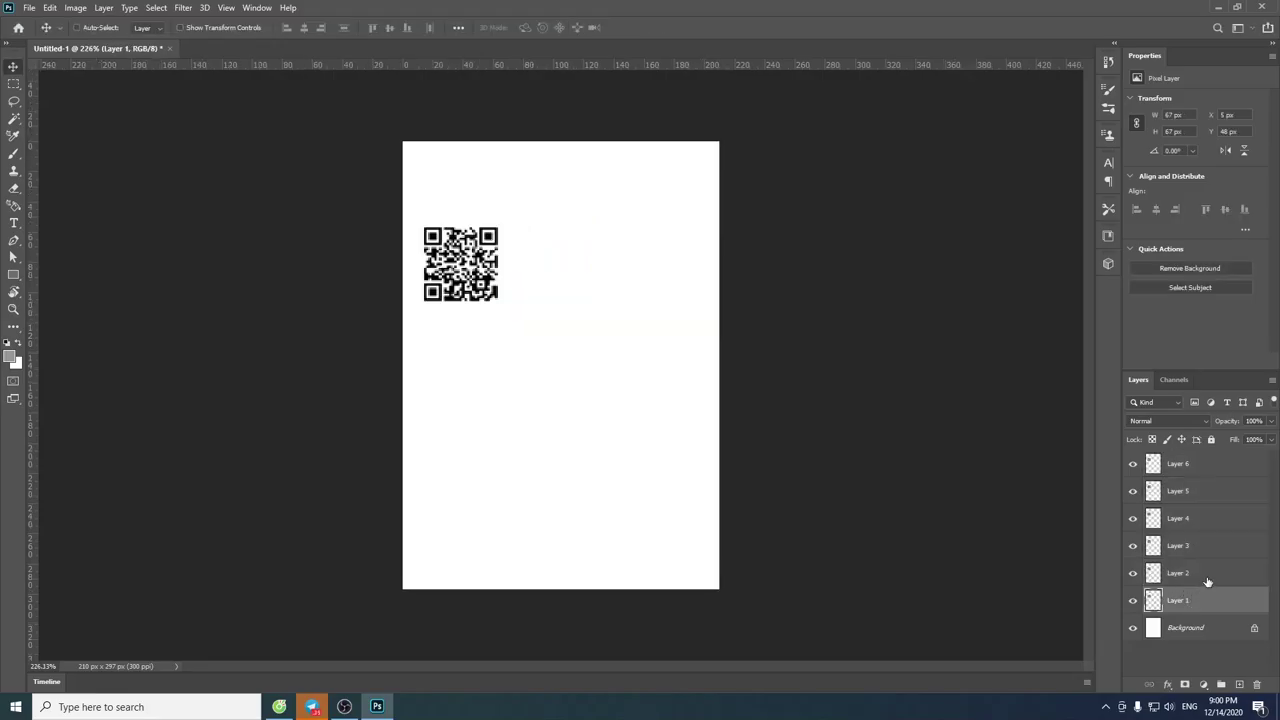
# - Move Layers 2 and 3 right along the top row and Layers 4–6 down into a second row
pyautogui.click(1207, 580)
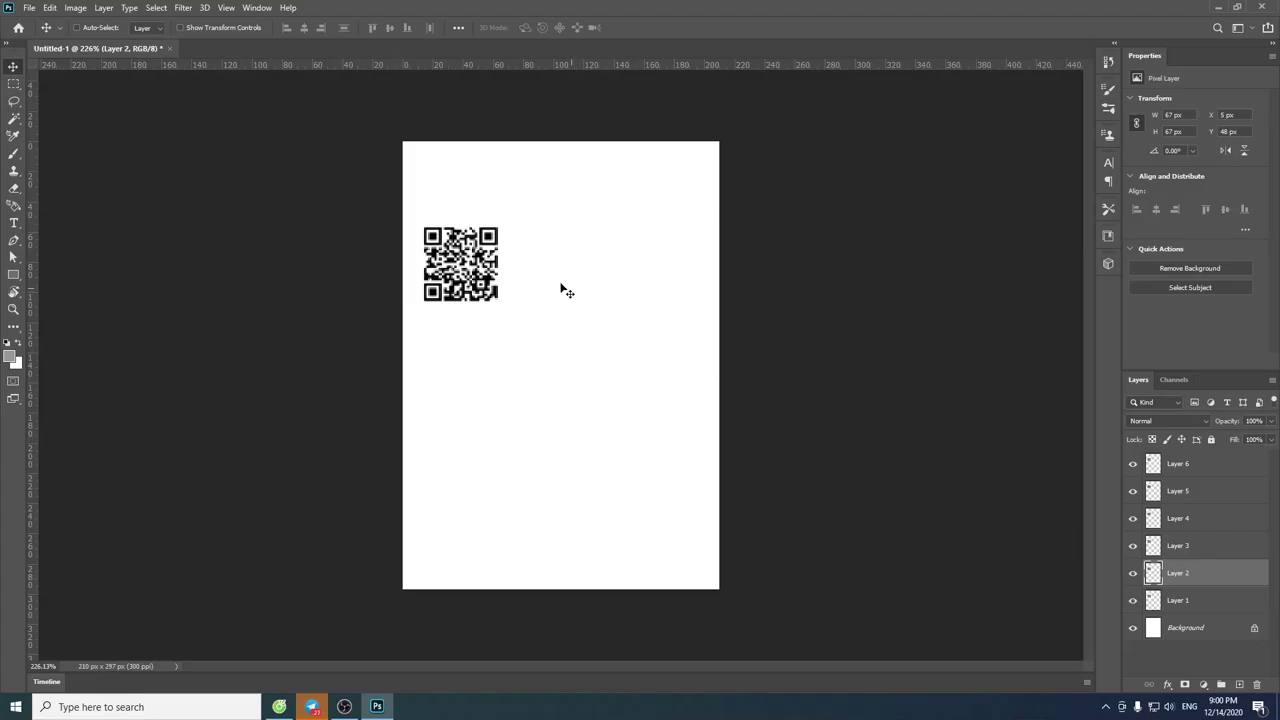
pyautogui.moveTo(562, 290)
pyautogui.mouseDown()
pyautogui.moveTo(626, 266)
pyautogui.moveTo(607, 270)
pyautogui.moveTo(597, 296)
pyautogui.moveTo(745, 294)
pyautogui.mouseUp()
pyautogui.click(1218, 546)
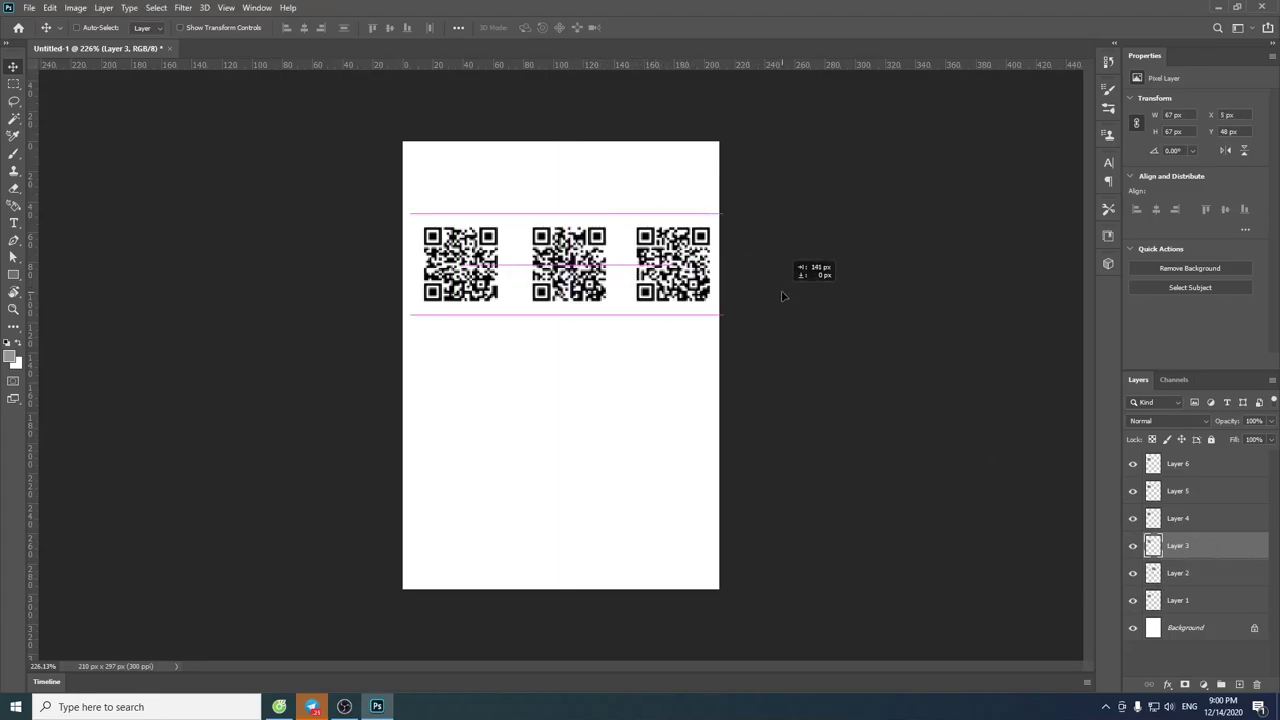
pyautogui.moveTo(745, 294); pyautogui.dragTo(772, 296)
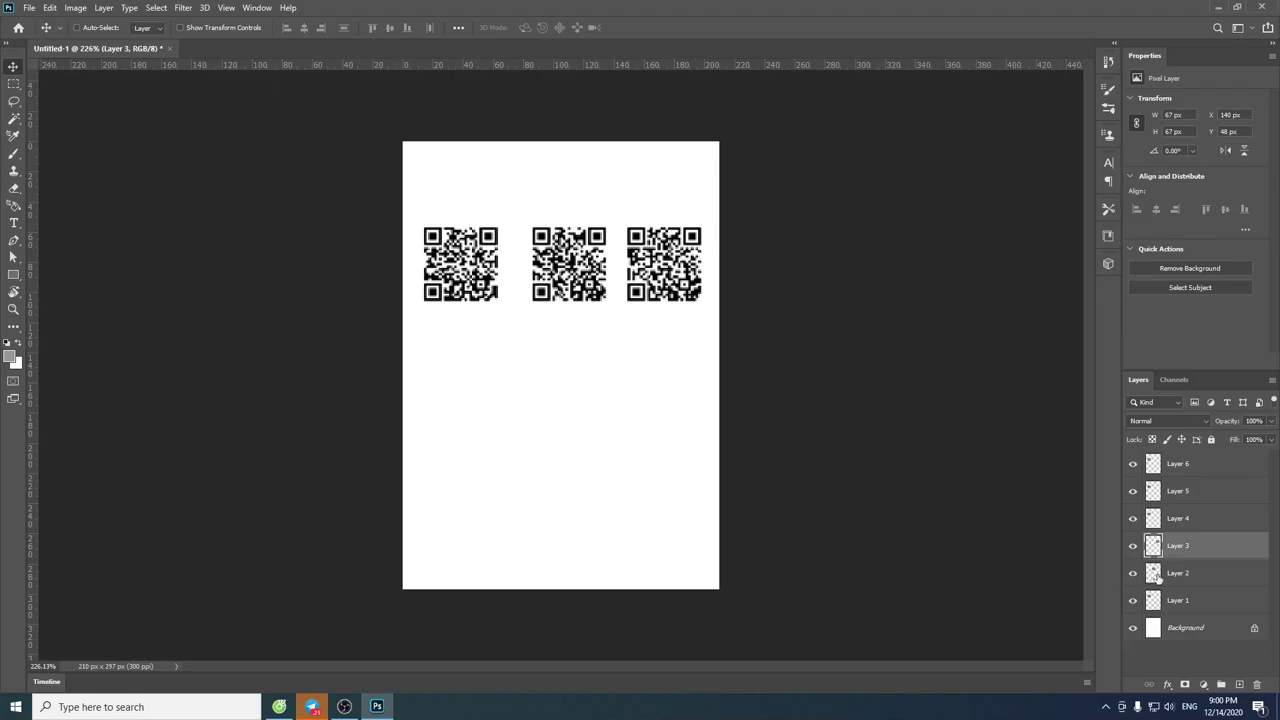
pyautogui.click(1200, 516)
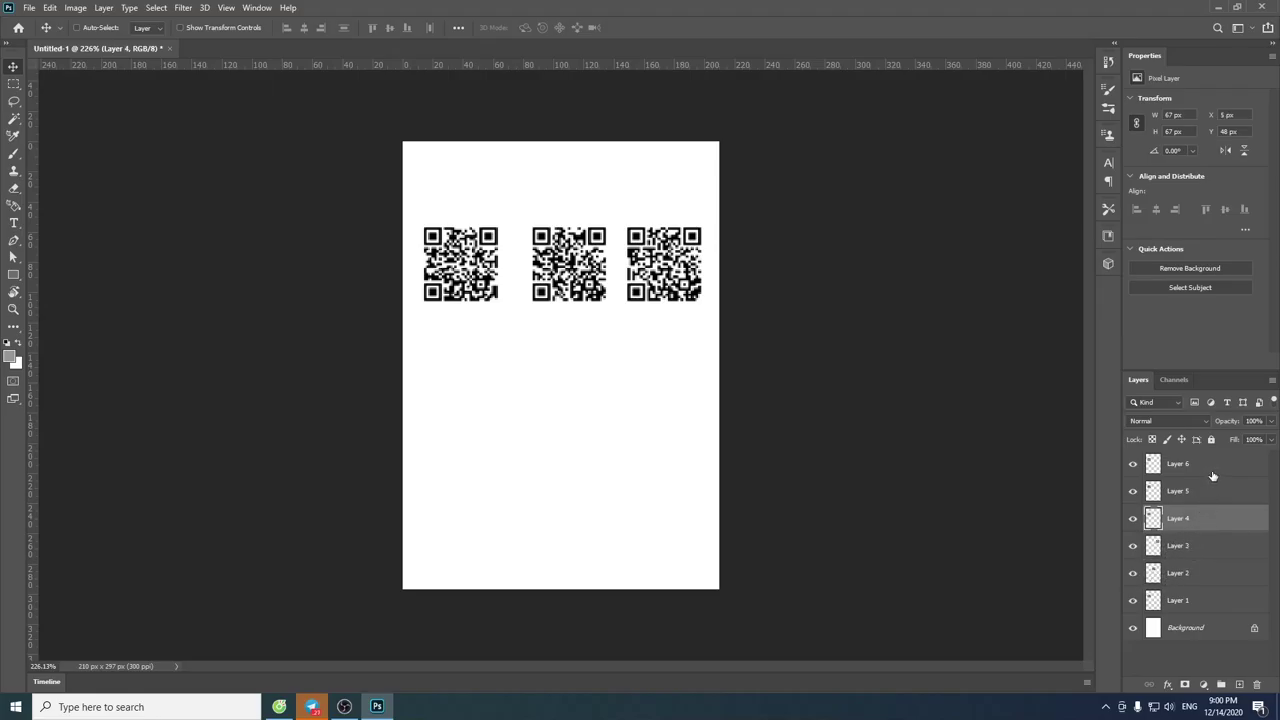
pyautogui.keyDown('shift'); pyautogui.click(1213, 476); pyautogui.keyUp('shift')
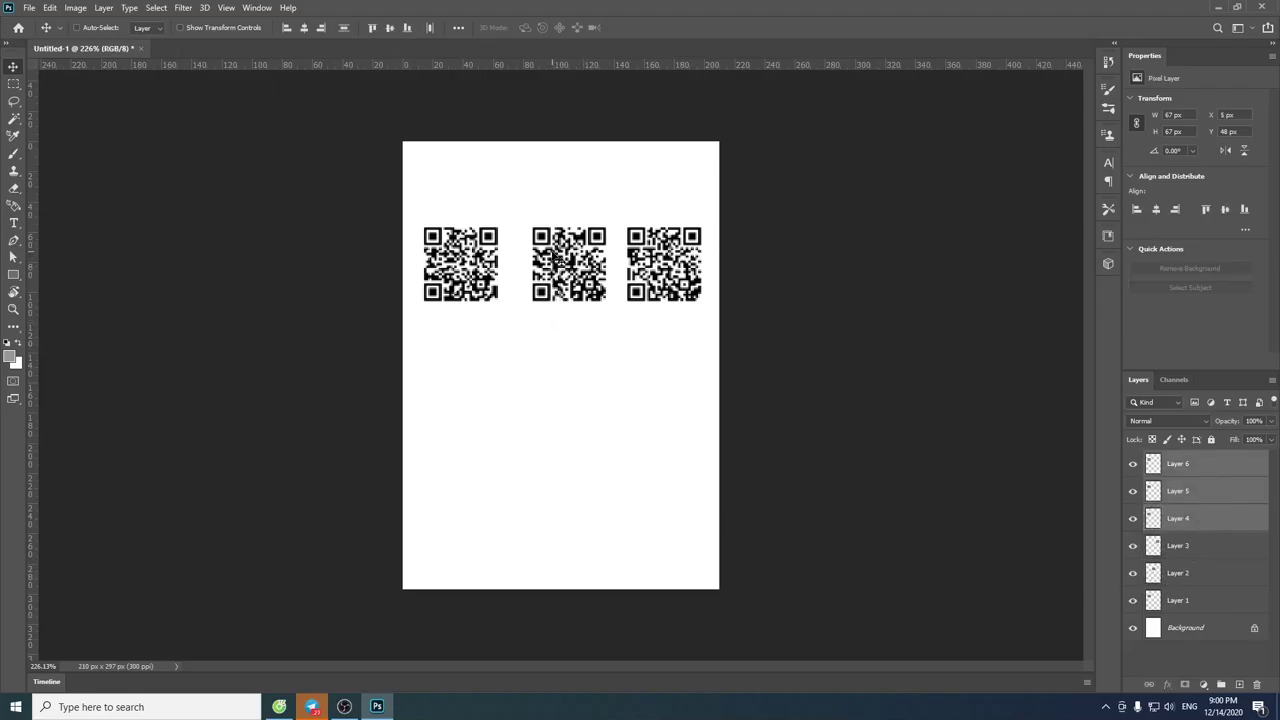
pyautogui.moveTo(556, 258); pyautogui.dragTo(558, 372)
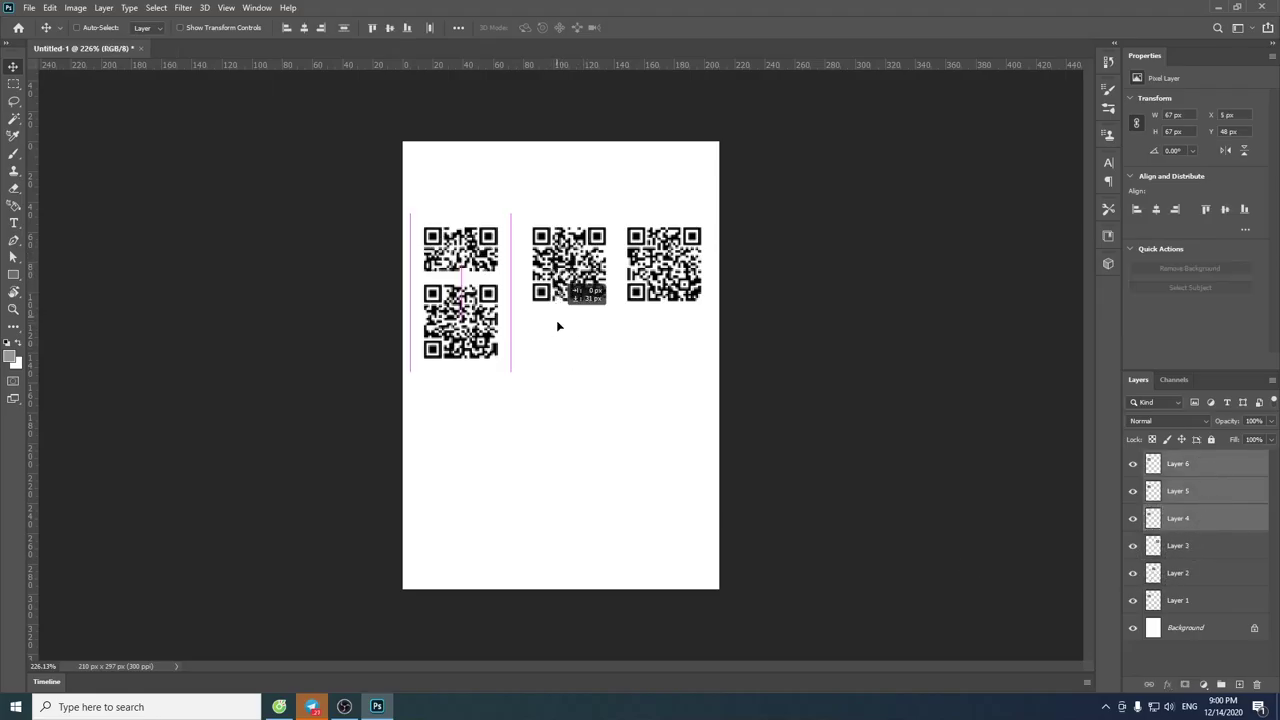
# - Distribute the top-row Layers 1–3 evenly by horizontal centers
pyautogui.click(1211, 554)
pyautogui.keyDown('shift'); pyautogui.click(1207, 601); pyautogui.keyUp('shift')
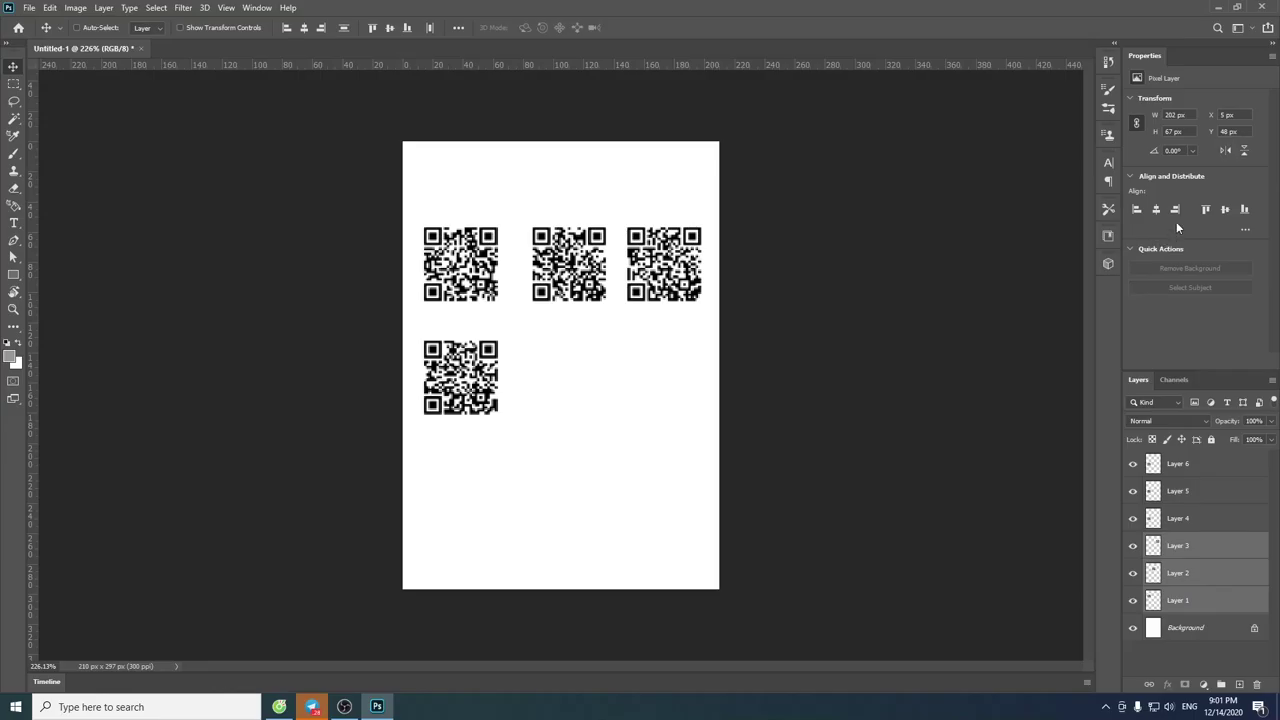
pyautogui.click(1246, 232)
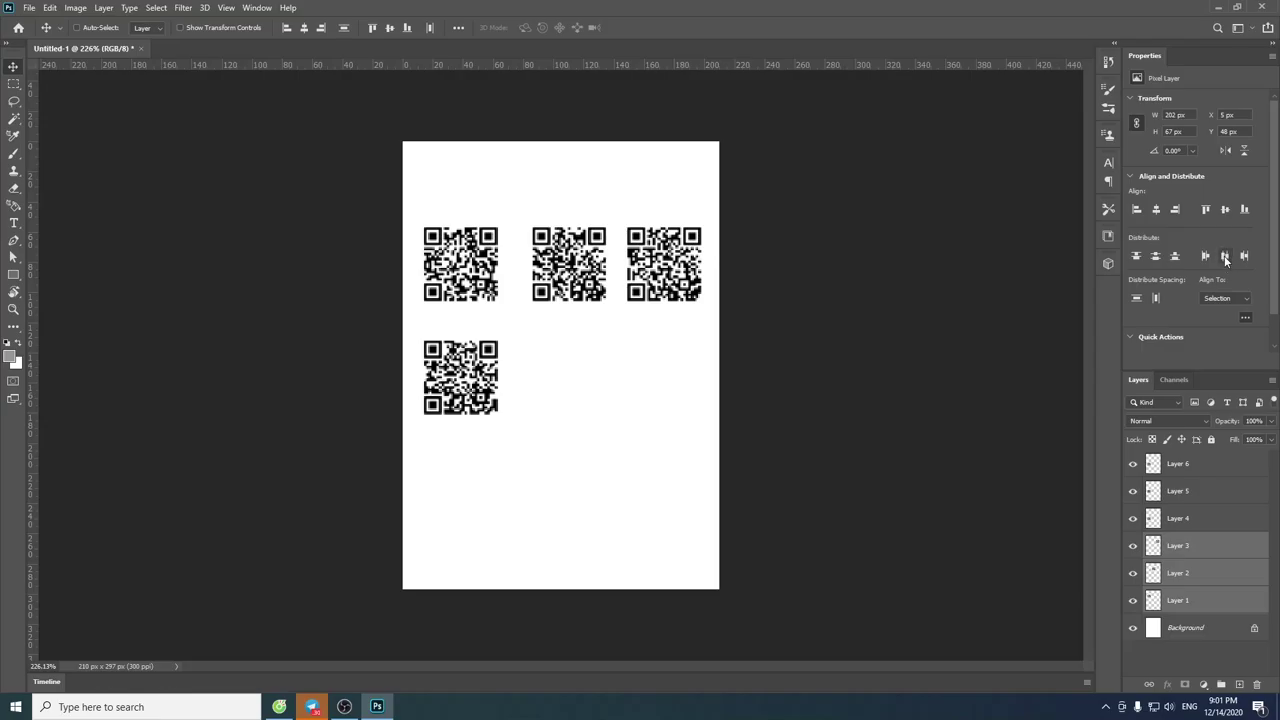
pyautogui.click(1225, 257)
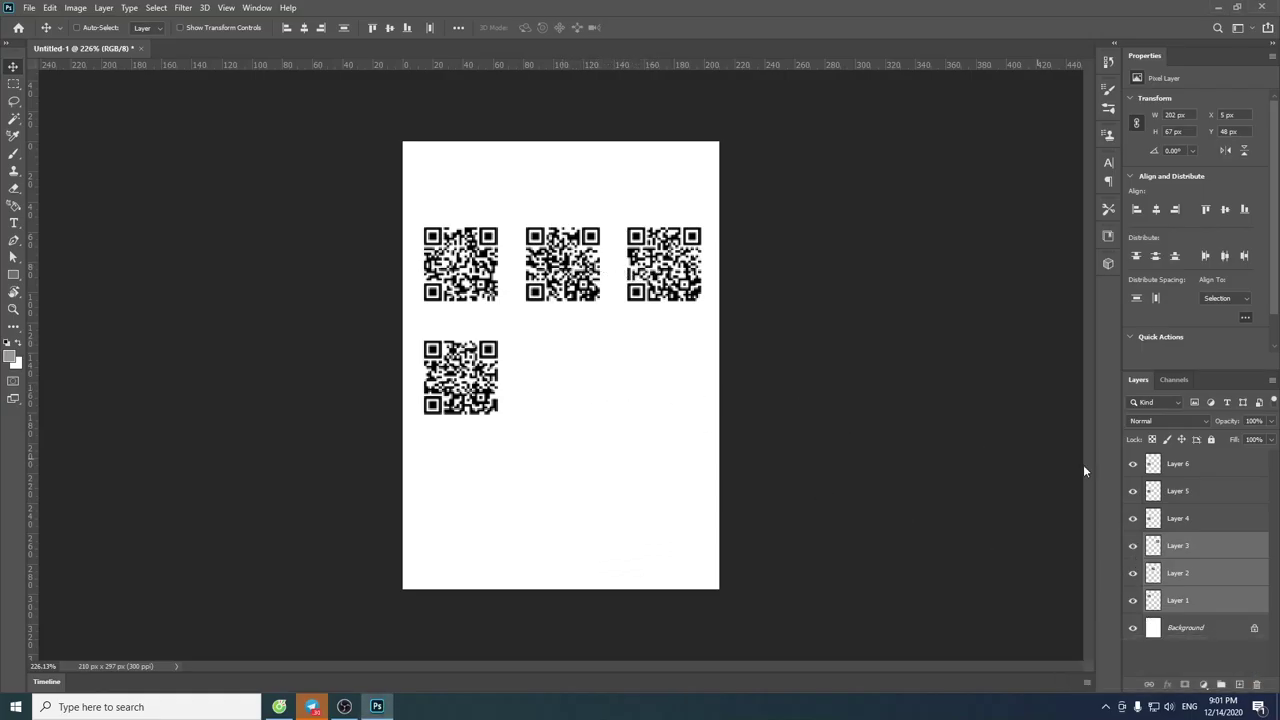
# - Move Layer 6 to the second row's right end and distribute Layers 4–6 evenly
pyautogui.click(1204, 522)
pyautogui.keyDown('shift'); pyautogui.click(1215, 470); pyautogui.keyUp('shift')
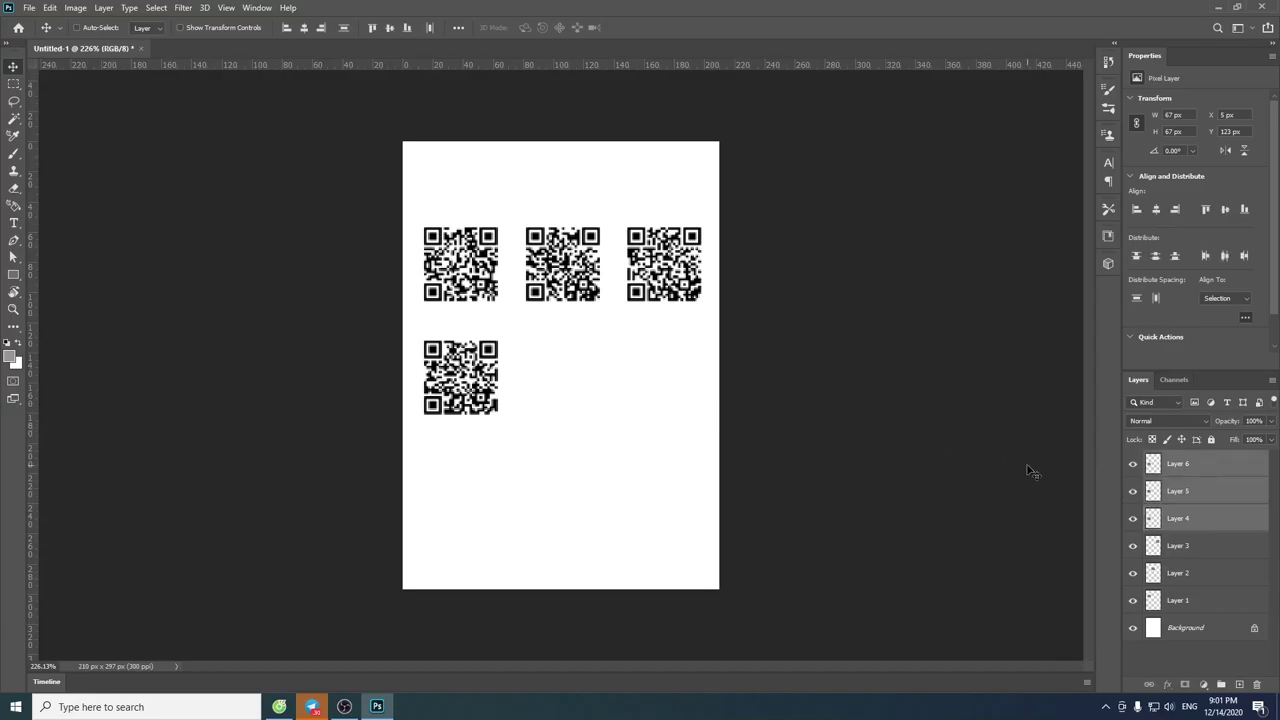
pyautogui.click(1227, 474)
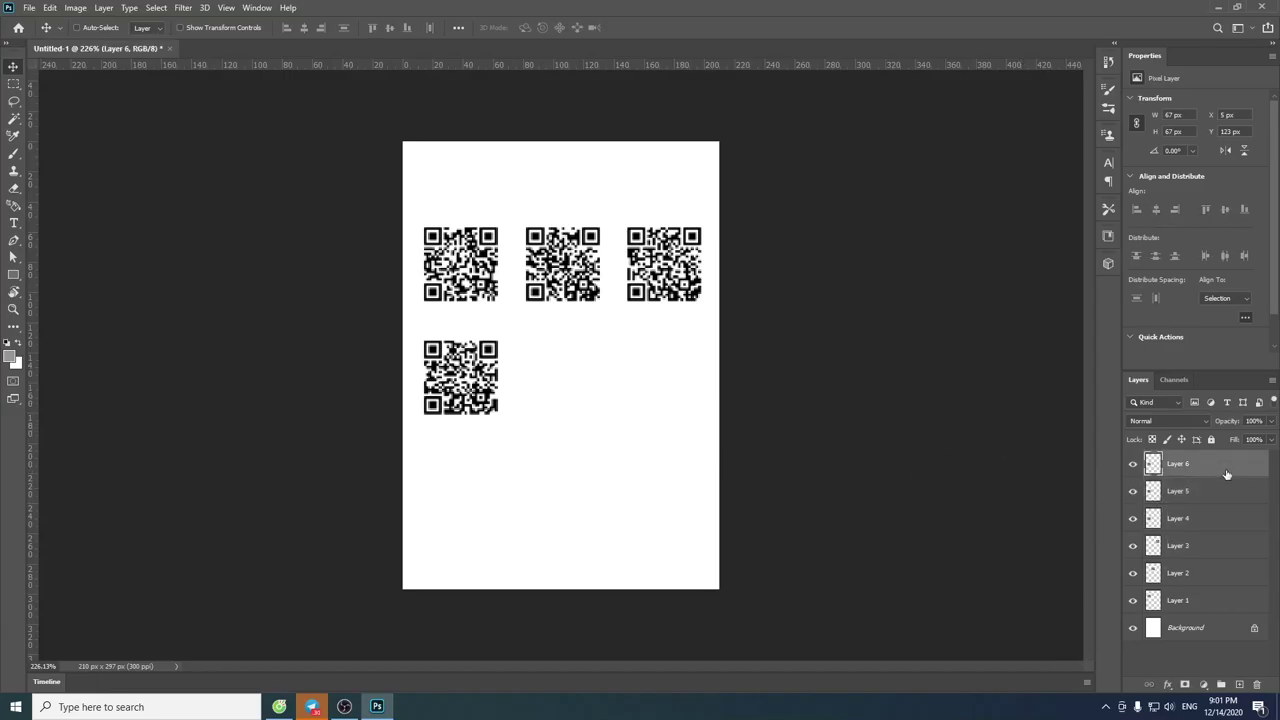
pyautogui.moveTo(540, 428); pyautogui.dragTo(658, 428)
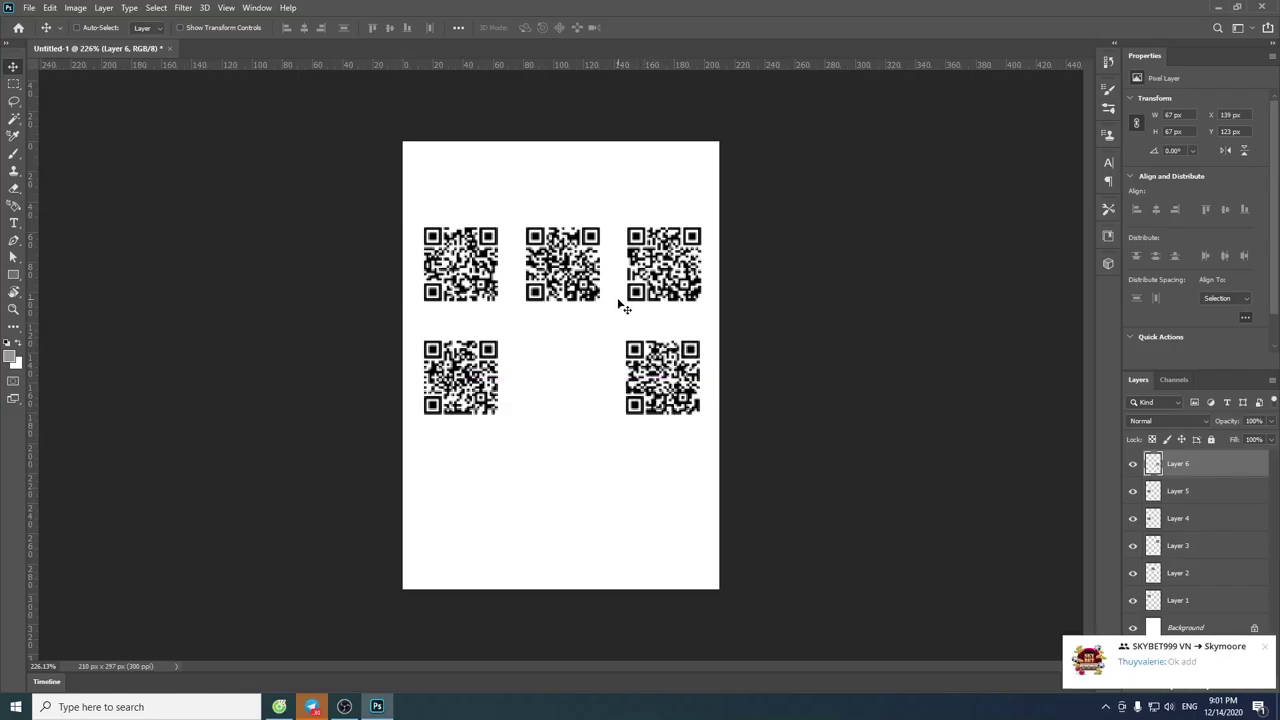
pyautogui.click(1266, 645)
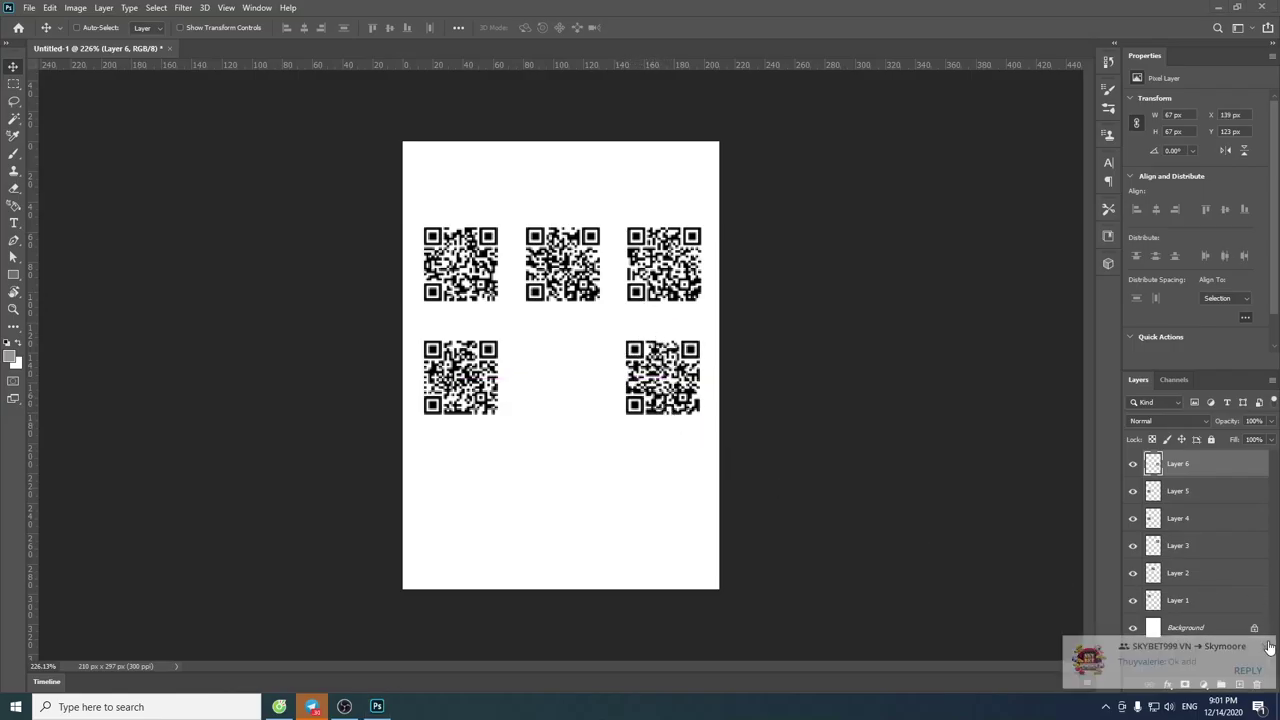
pyautogui.keyDown('shift'); pyautogui.click(1203, 521); pyautogui.keyUp('shift')
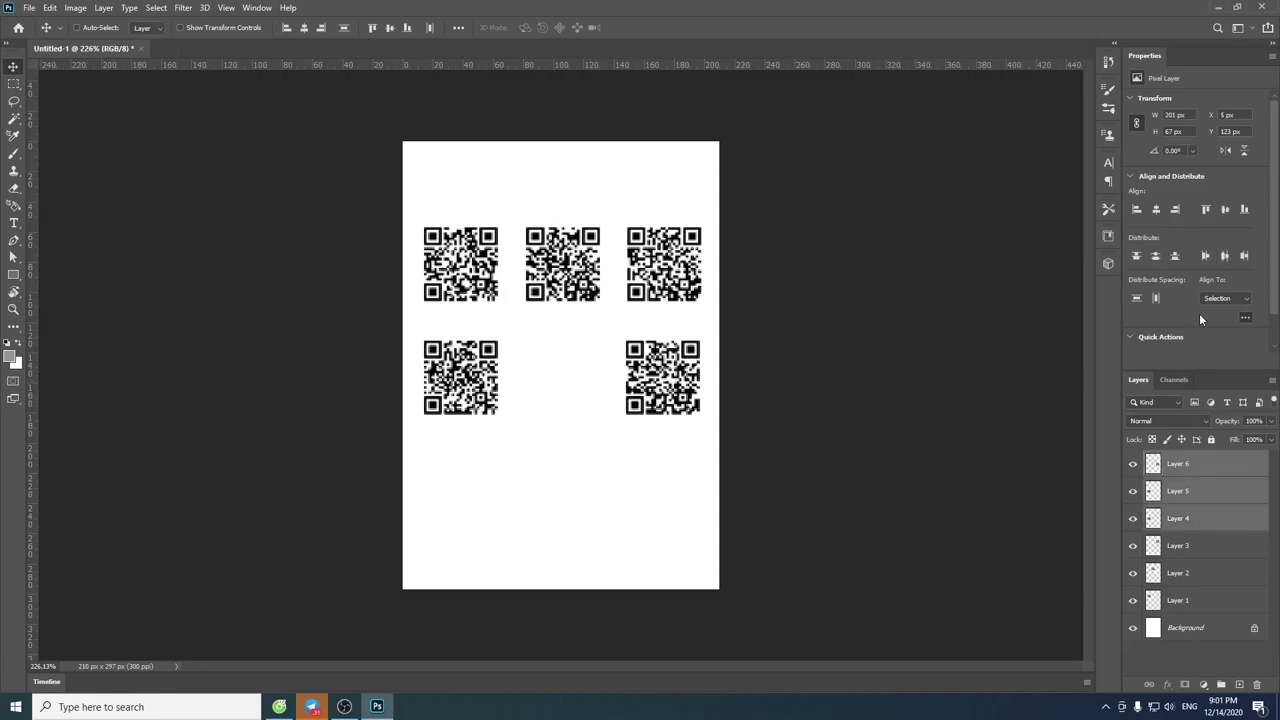
pyautogui.click(1226, 256)
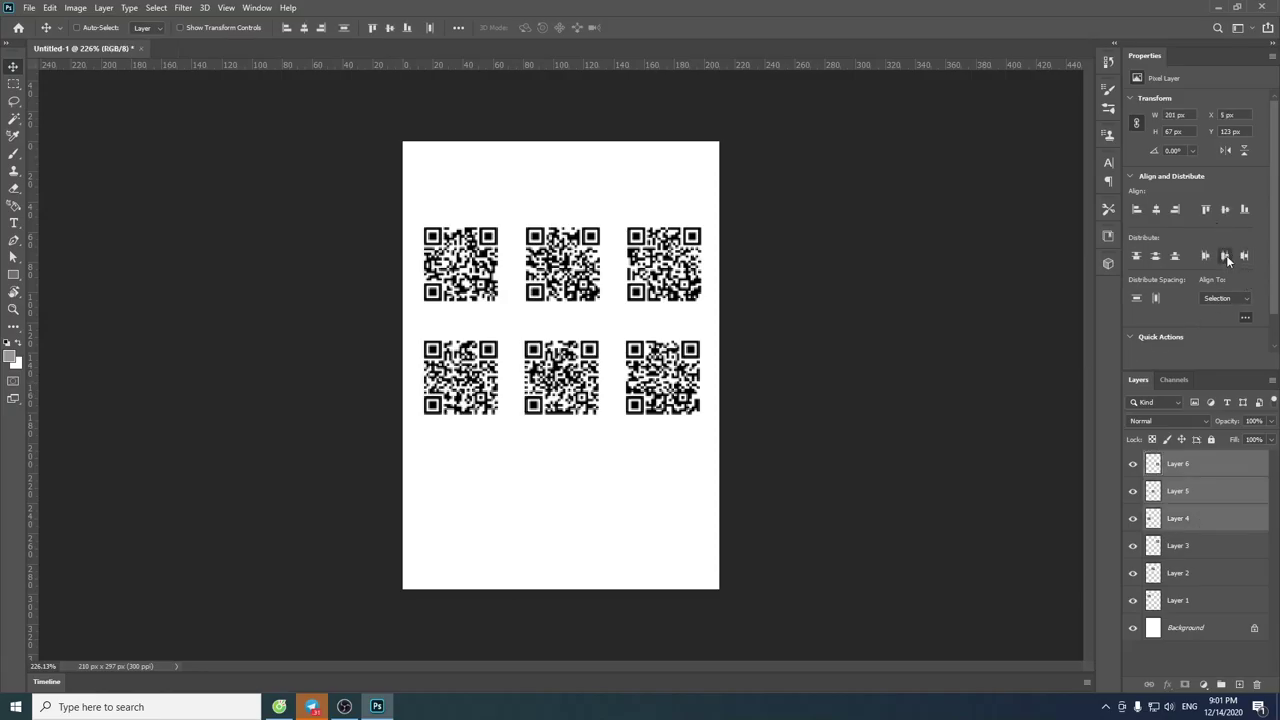
pyautogui.click(551, 315)
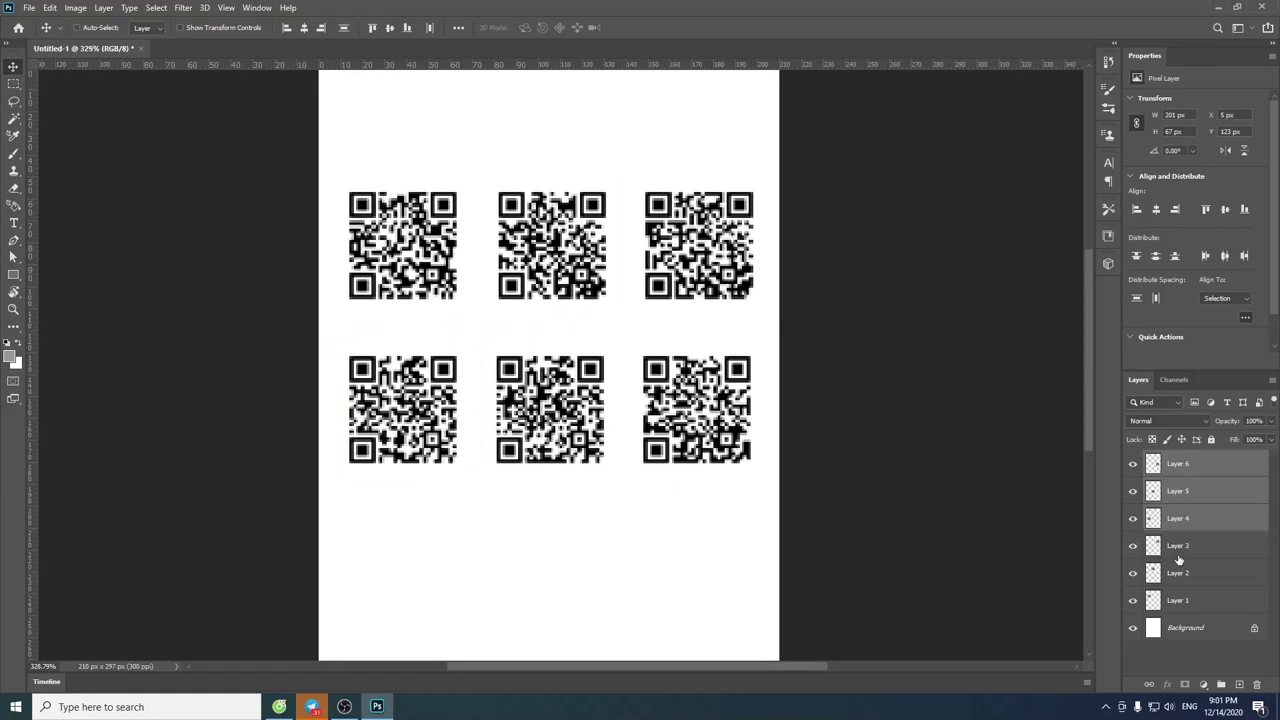
# - Move all six QR layers up together toward the top of the page and check their spacing
pyautogui.click(1234, 470)
pyautogui.keyDown('shift'); pyautogui.click(1205, 595); pyautogui.keyUp('shift')
pyautogui.scroll(-2, 610, 260)
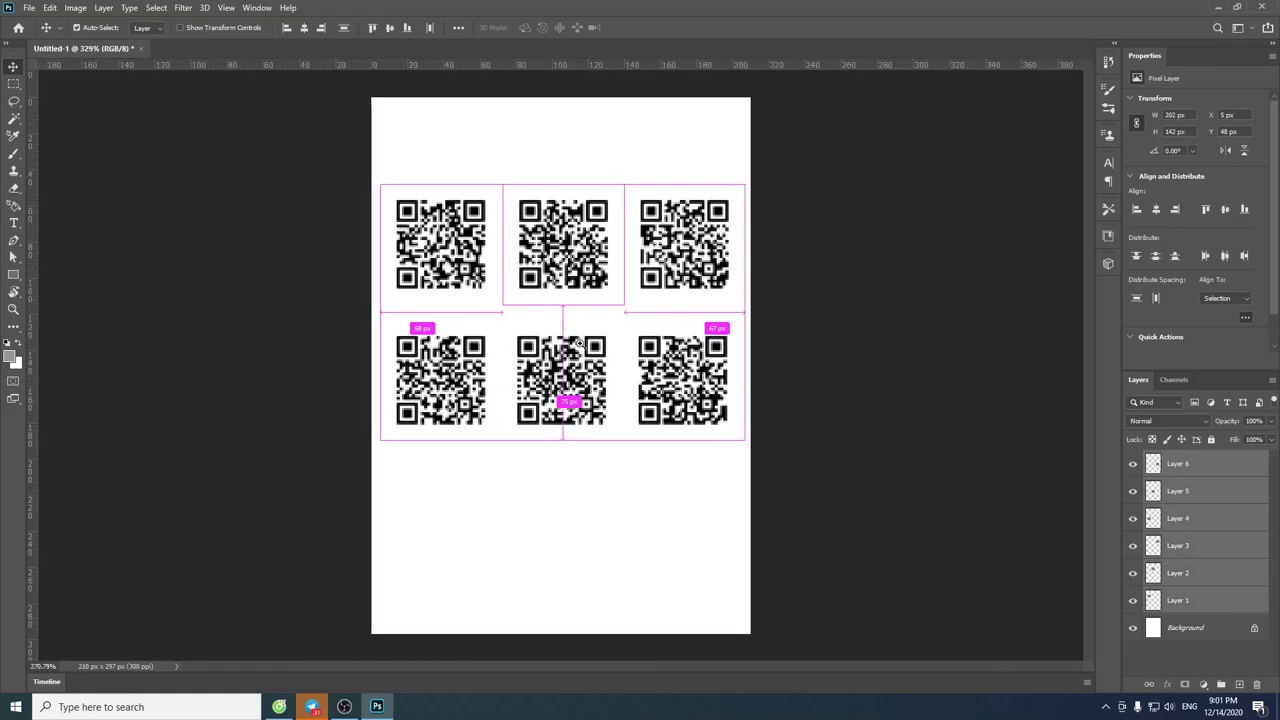
pyautogui.moveTo(566, 256); pyautogui.dragTo(576, 143)
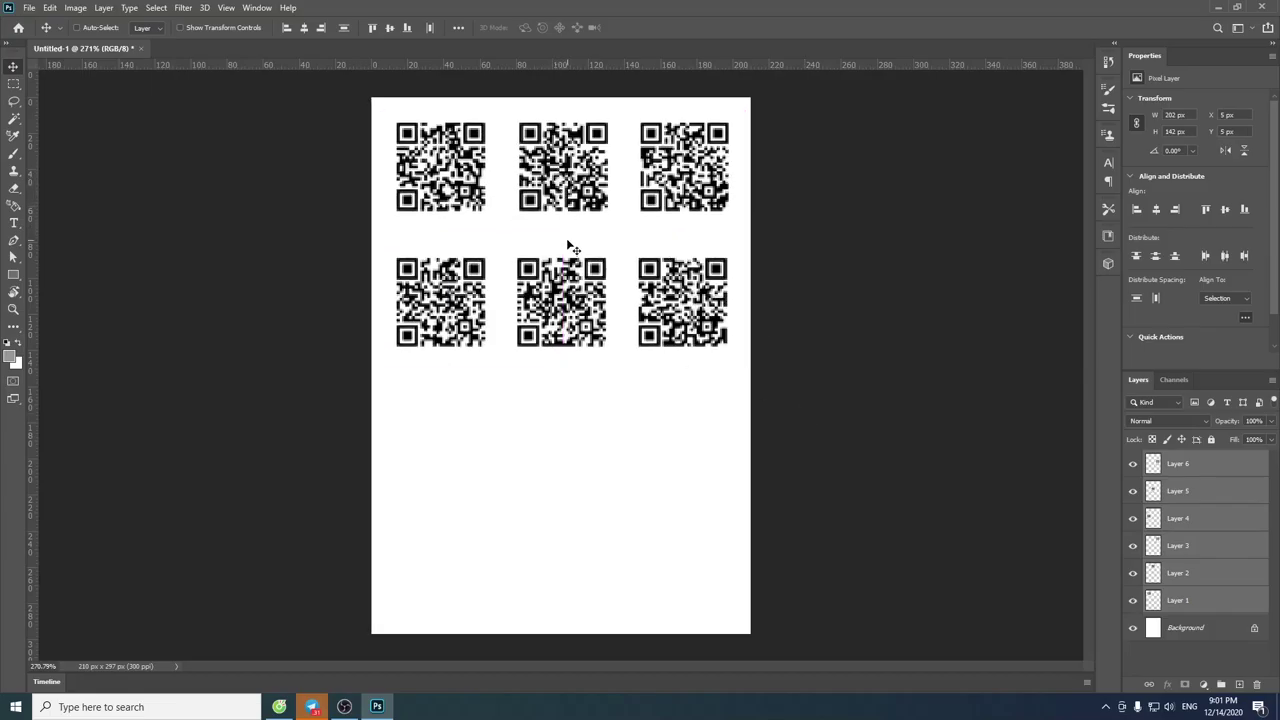
pyautogui.scroll(-3, 566, 244)
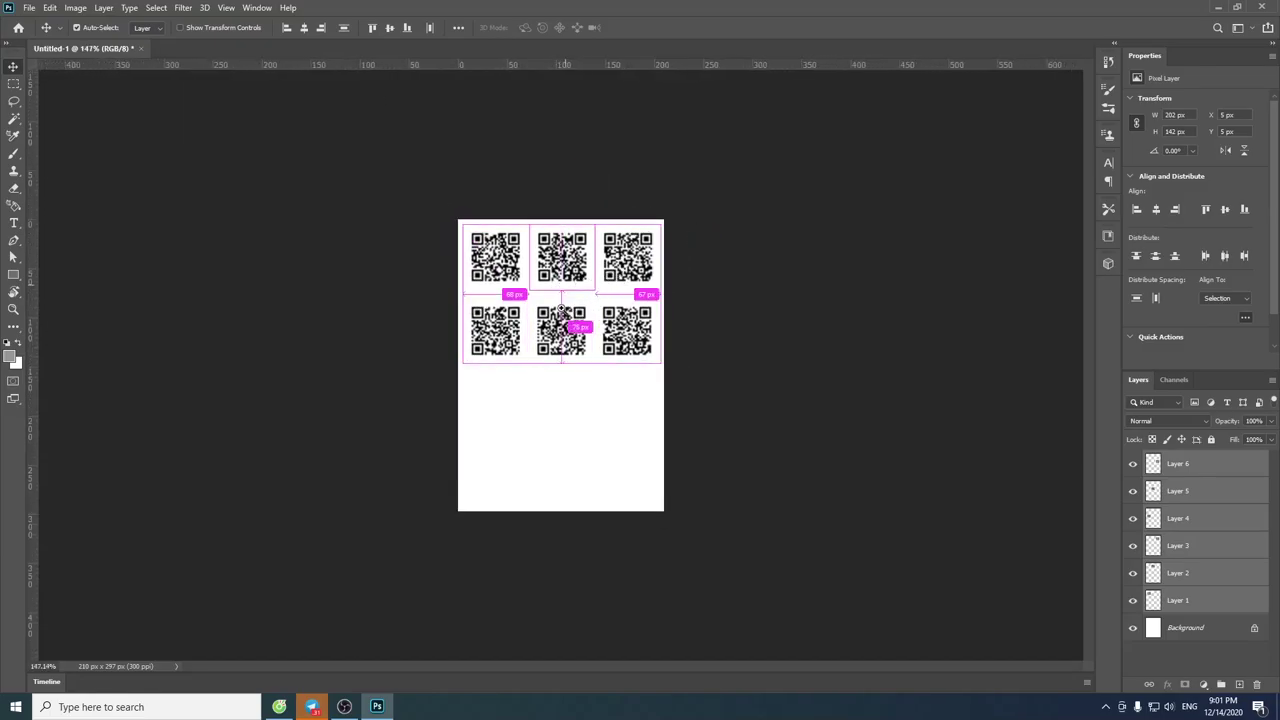
pyautogui.scroll(2, 618, 274)
pyautogui.scroll(2, 621, 271)
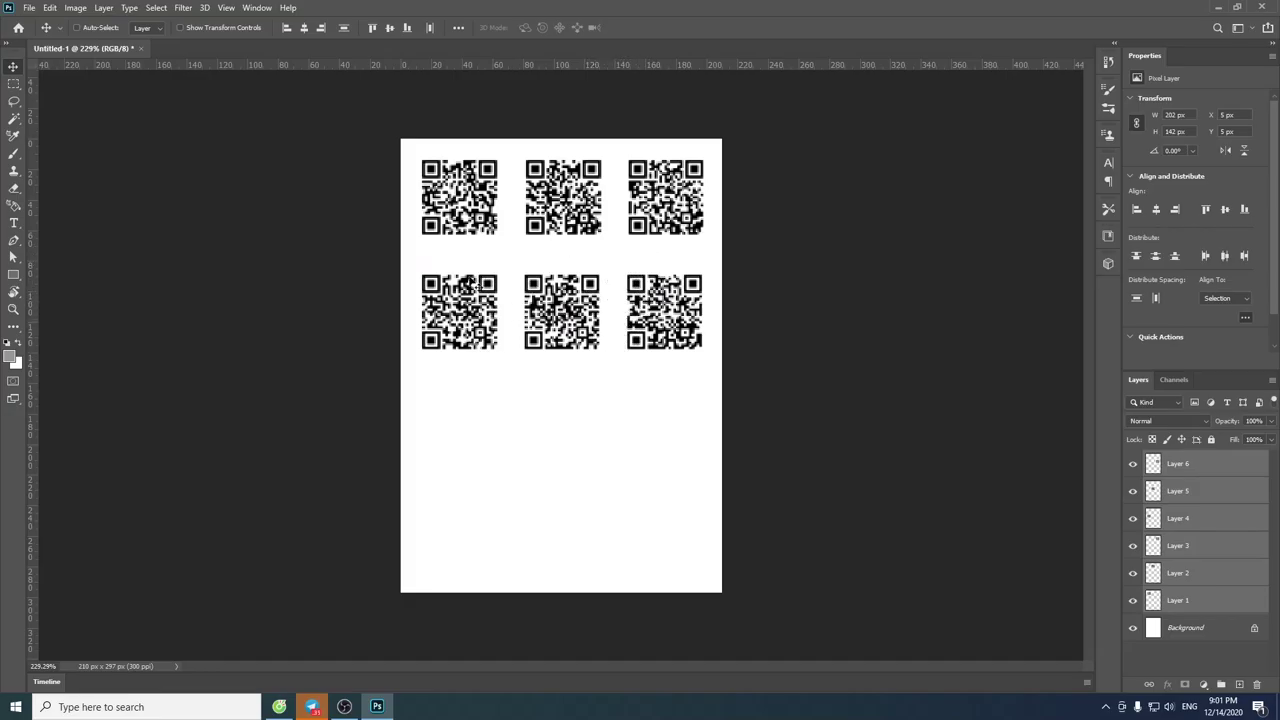
pyautogui.press('ctrl')
pyautogui.scroll(1, 563, 230)
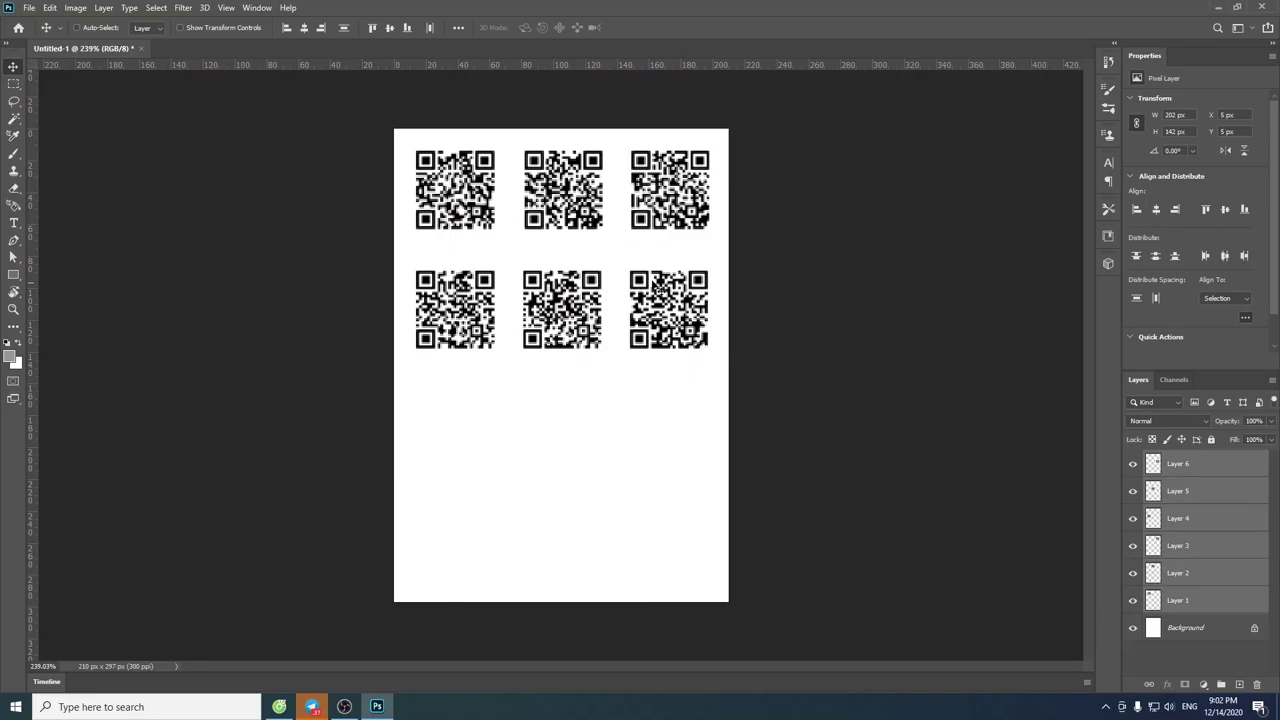
# - Leave only Layer 1 selected and switch over to the browser
pyautogui.click(1217, 472)
pyautogui.keyDown('shift'); pyautogui.click(1222, 610); pyautogui.keyUp('shift')
pyautogui.click(1217, 472)
pyautogui.click(1200, 600)
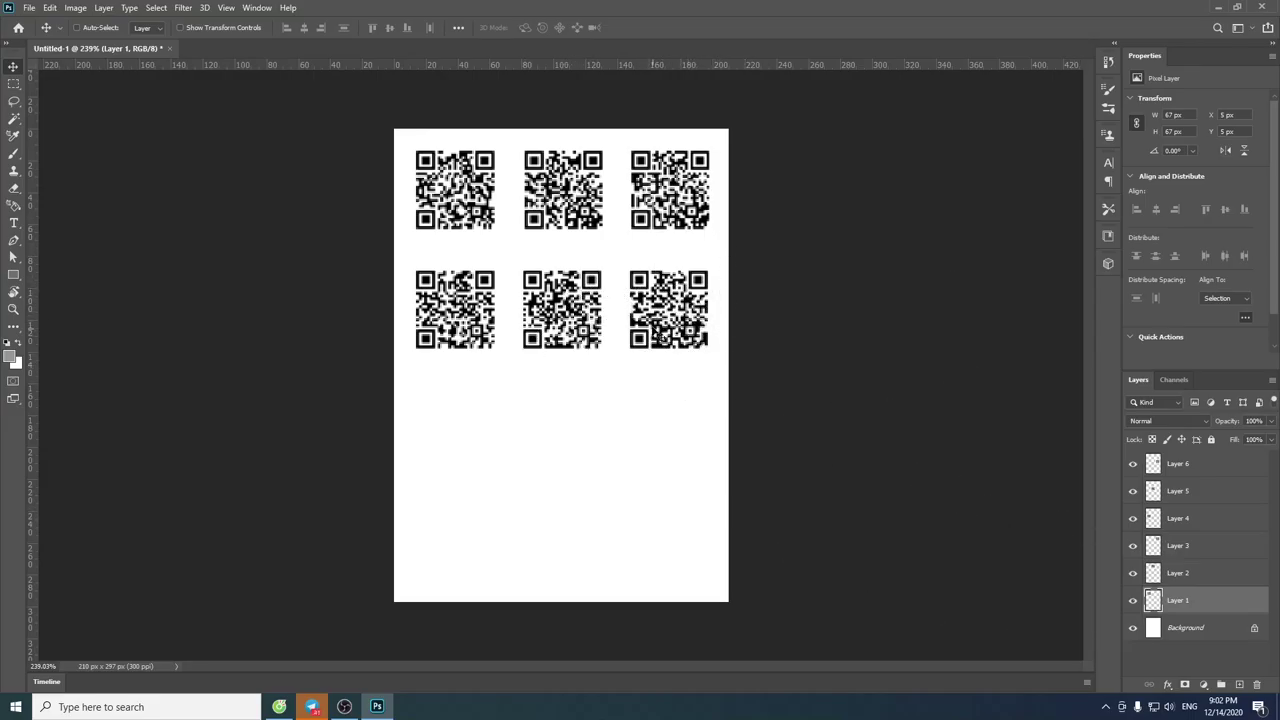
pyautogui.hotkey('alt', 'Tab')
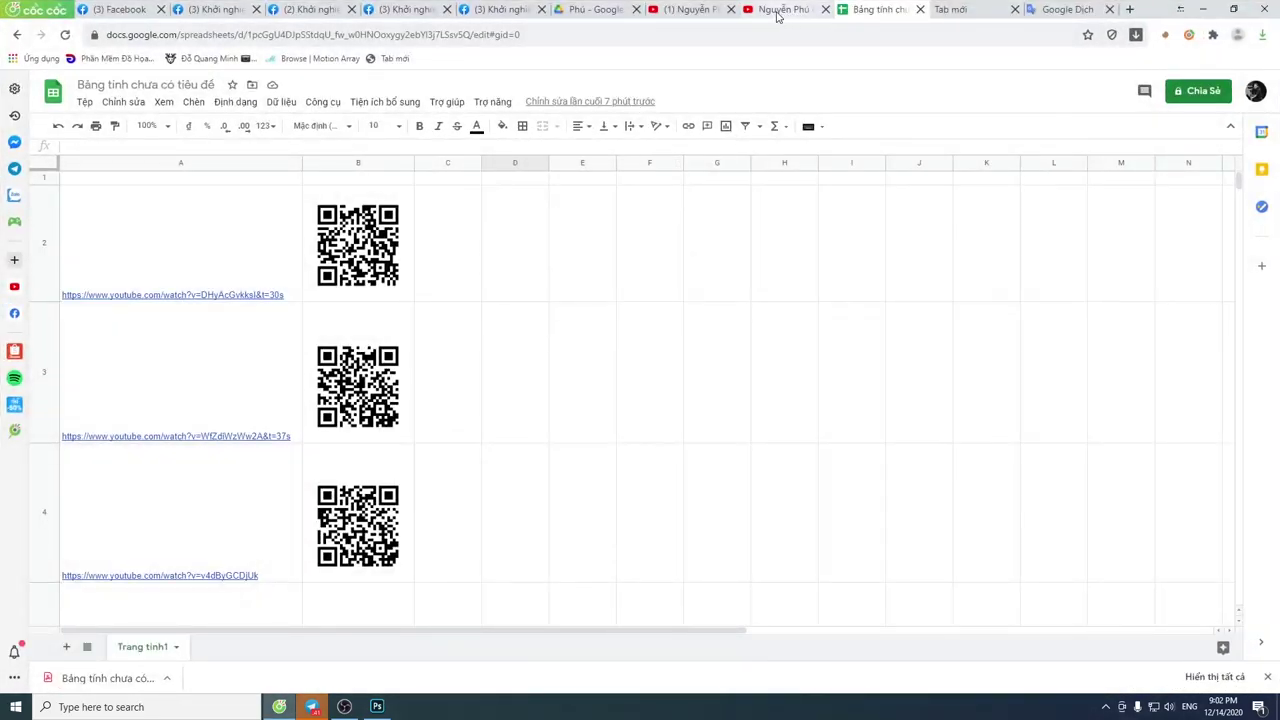
# - Search YouTube for 'cafe trung nguyen', replacing the old query
pyautogui.click(790, 10)
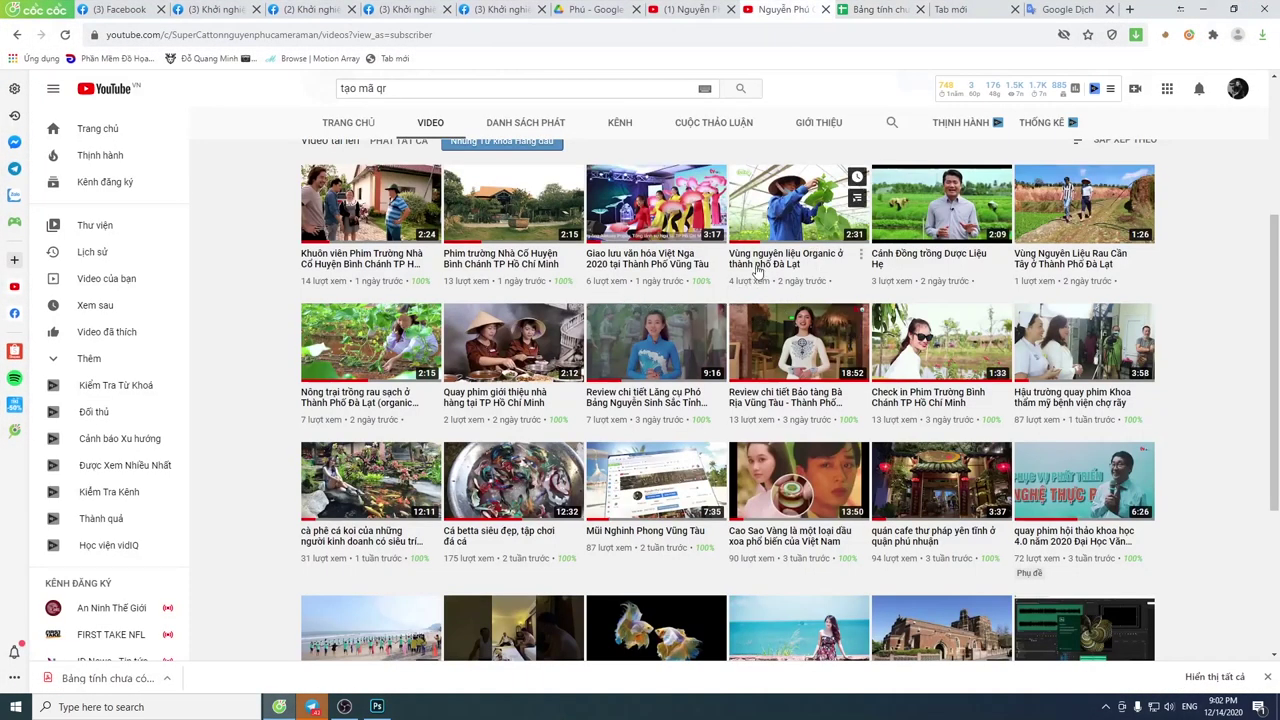
pyautogui.click(487, 86)
pyautogui.hotkey('ctrl', 'a')
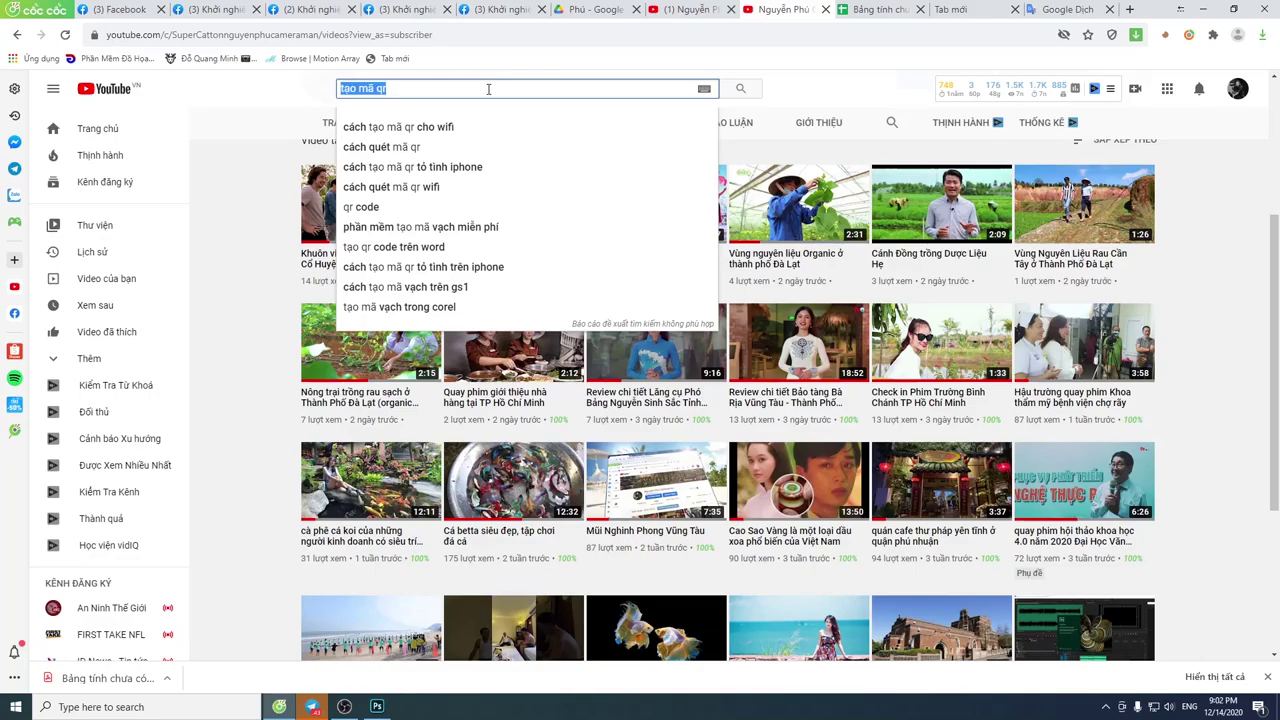
pyautogui.click(1184, 264)
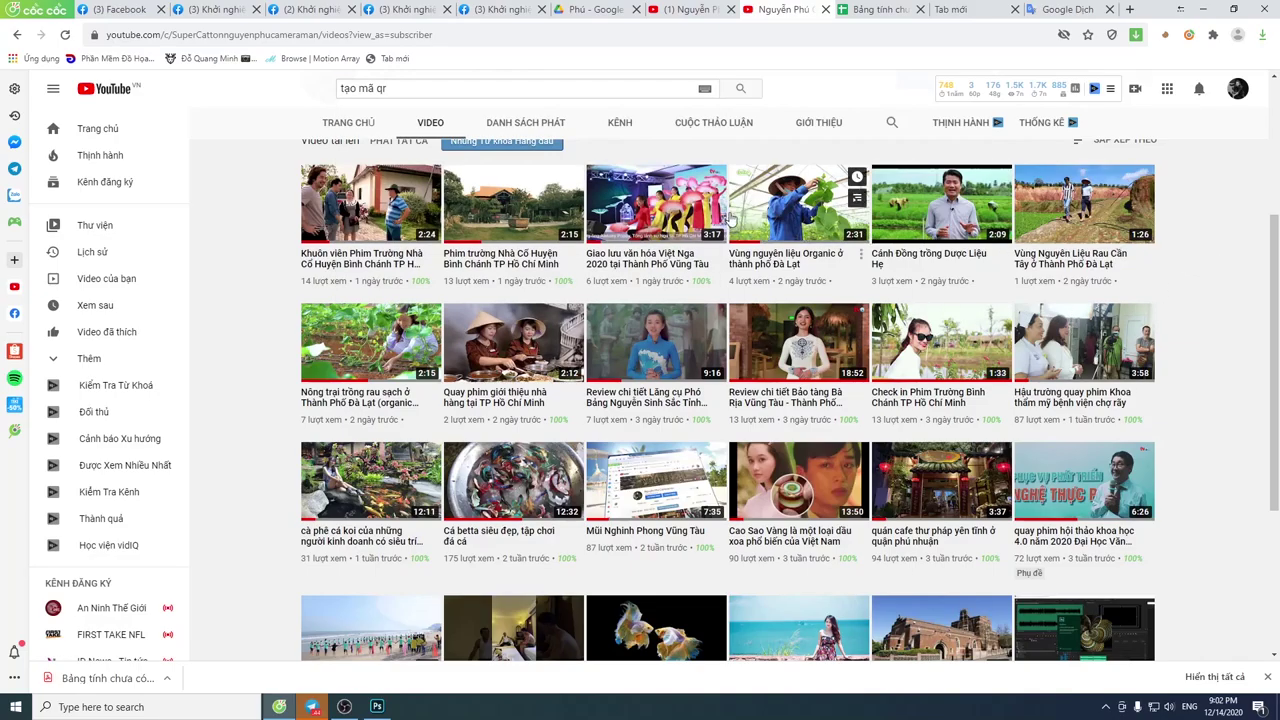
pyautogui.click(397, 88)
pyautogui.hotkey('ctrl', 'a')
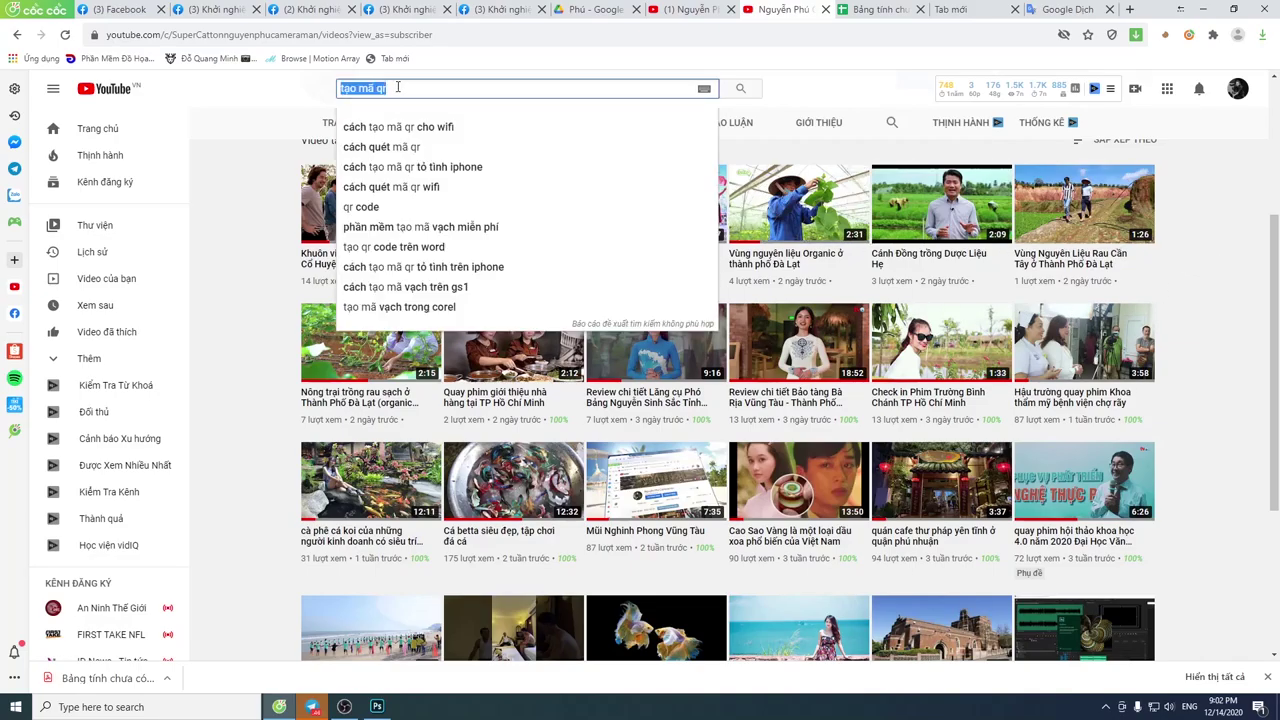
pyautogui.write('Ca')
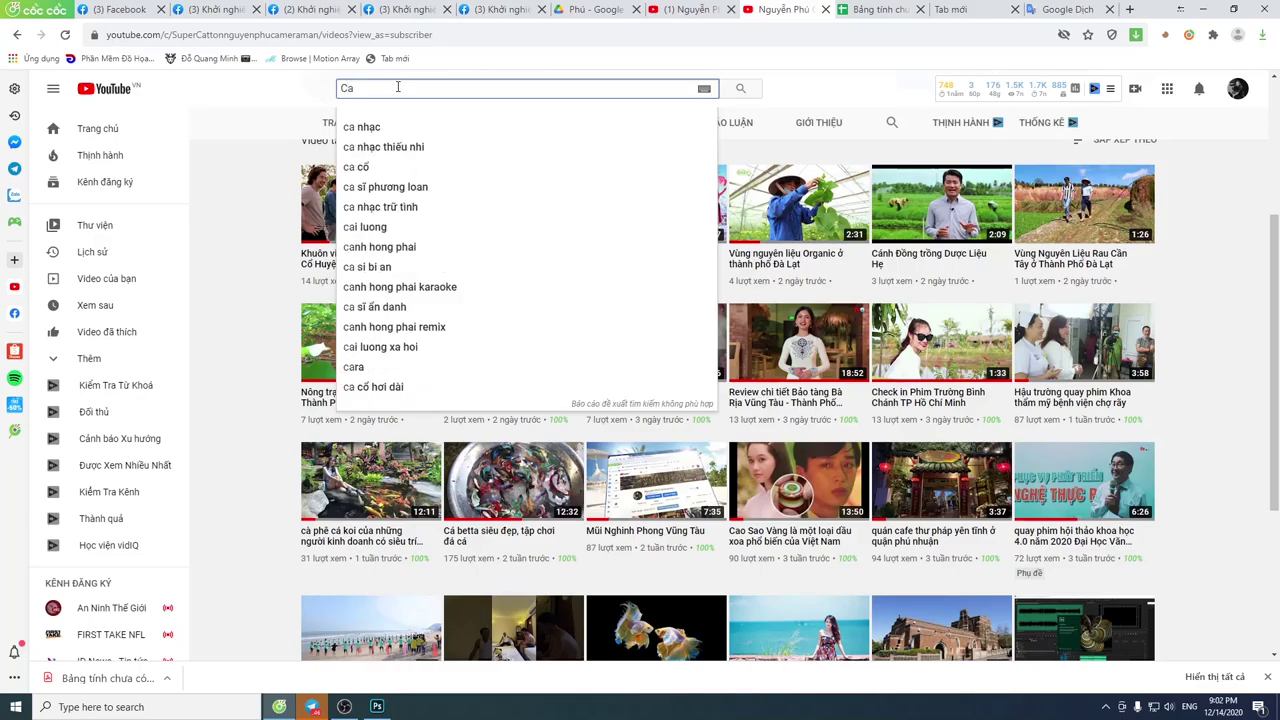
pyautogui.write('fe t')
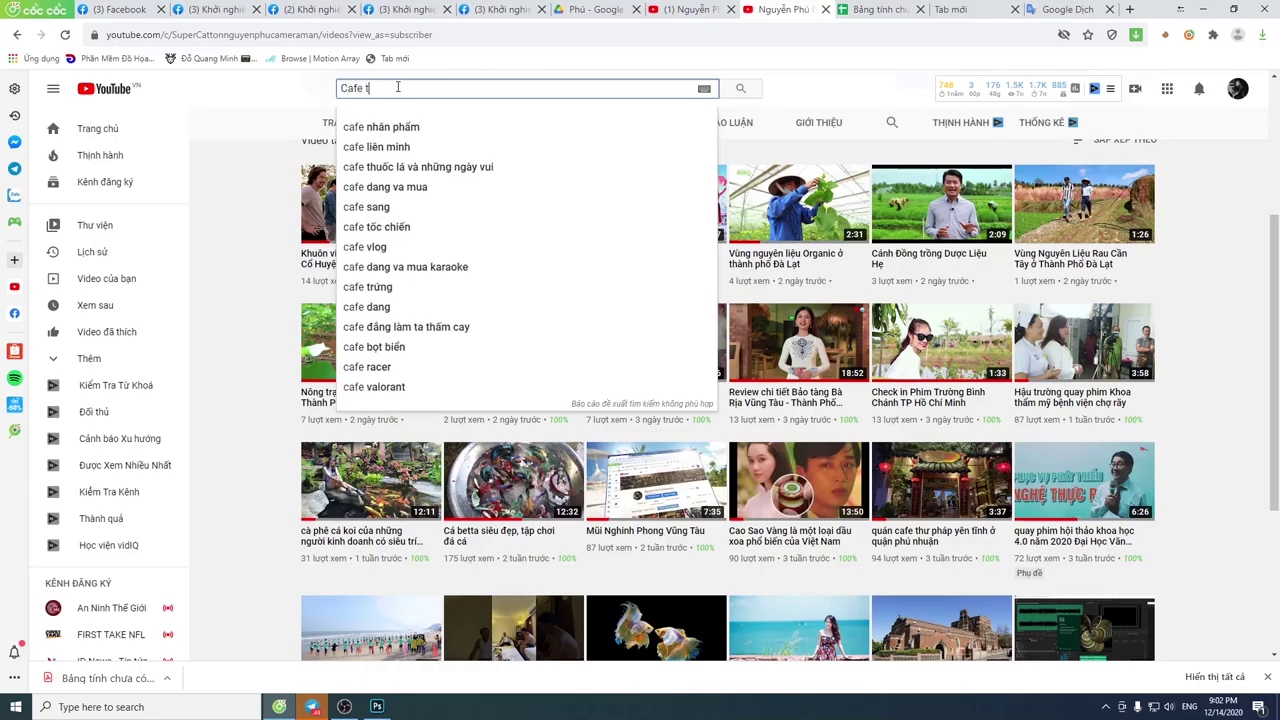
pyautogui.write('rung')
pyautogui.click(400, 127)
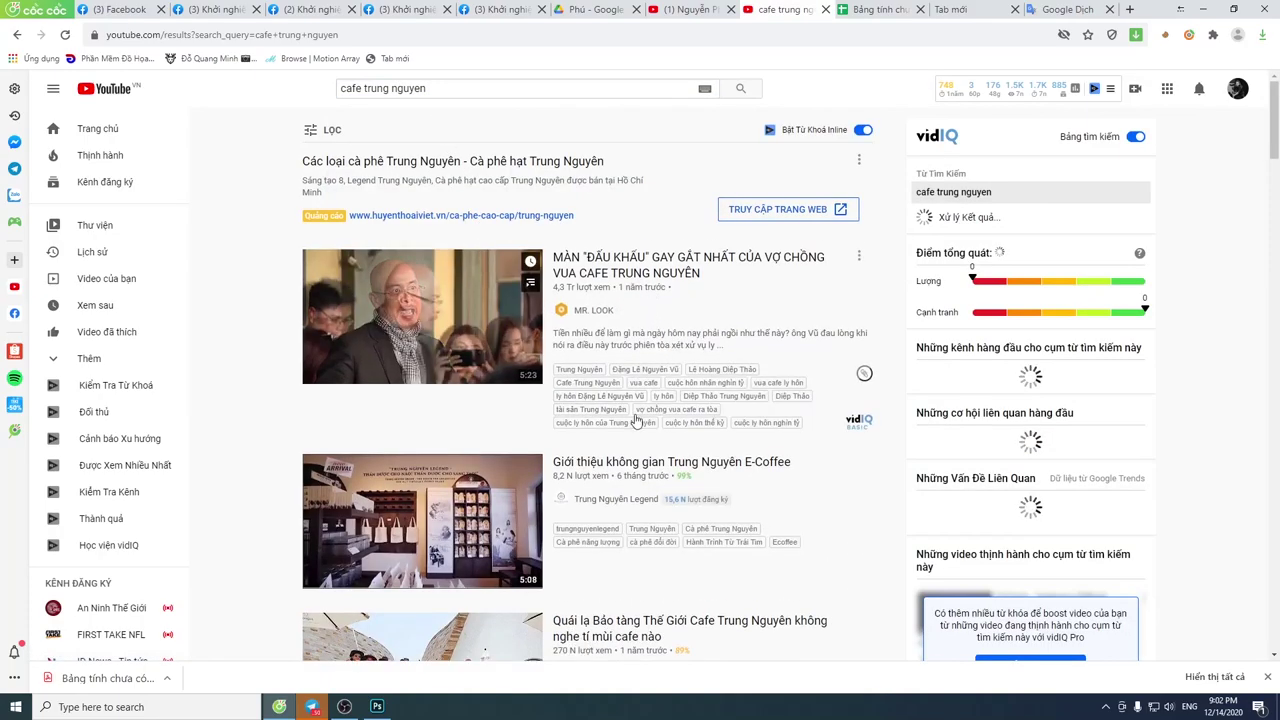
# - Open the Trung Nguyên phin-coffee brewing video from the results in a new tab
pyautogui.scroll(-1, 688, 449)
pyautogui.scroll(-3, 688, 449)
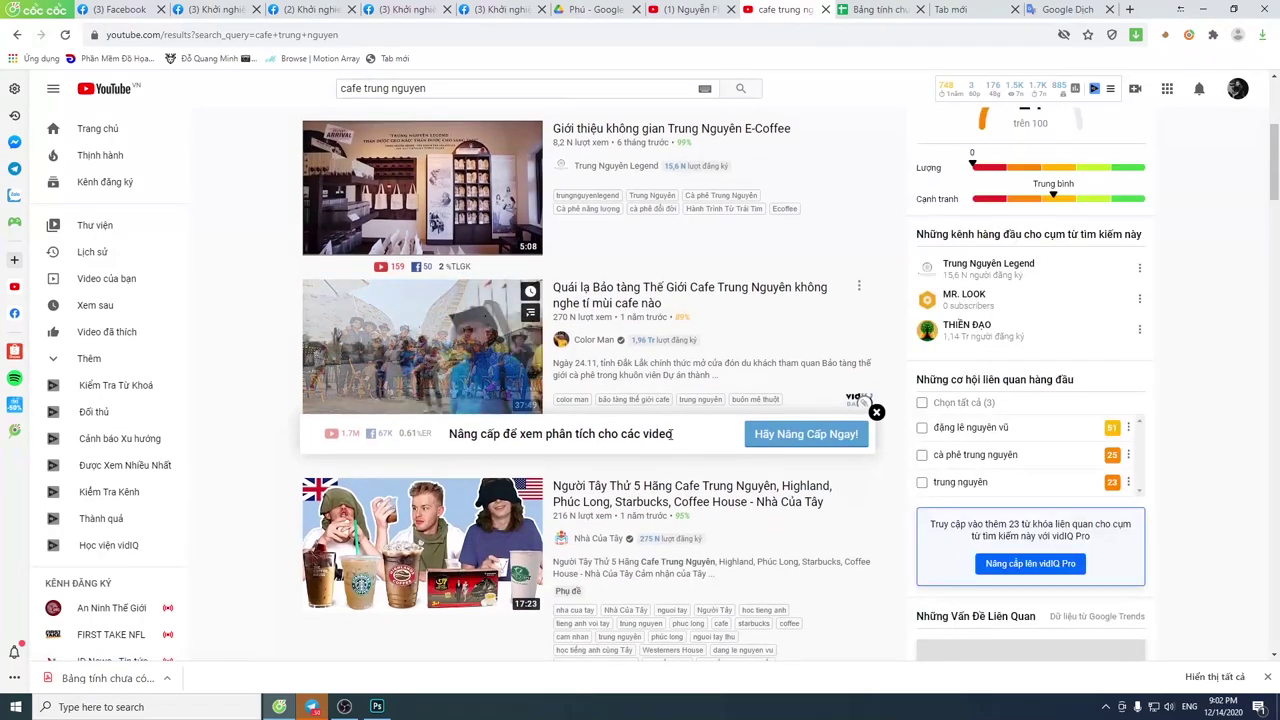
pyautogui.scroll(-1, 680, 448)
pyautogui.scroll(-3, 677, 447)
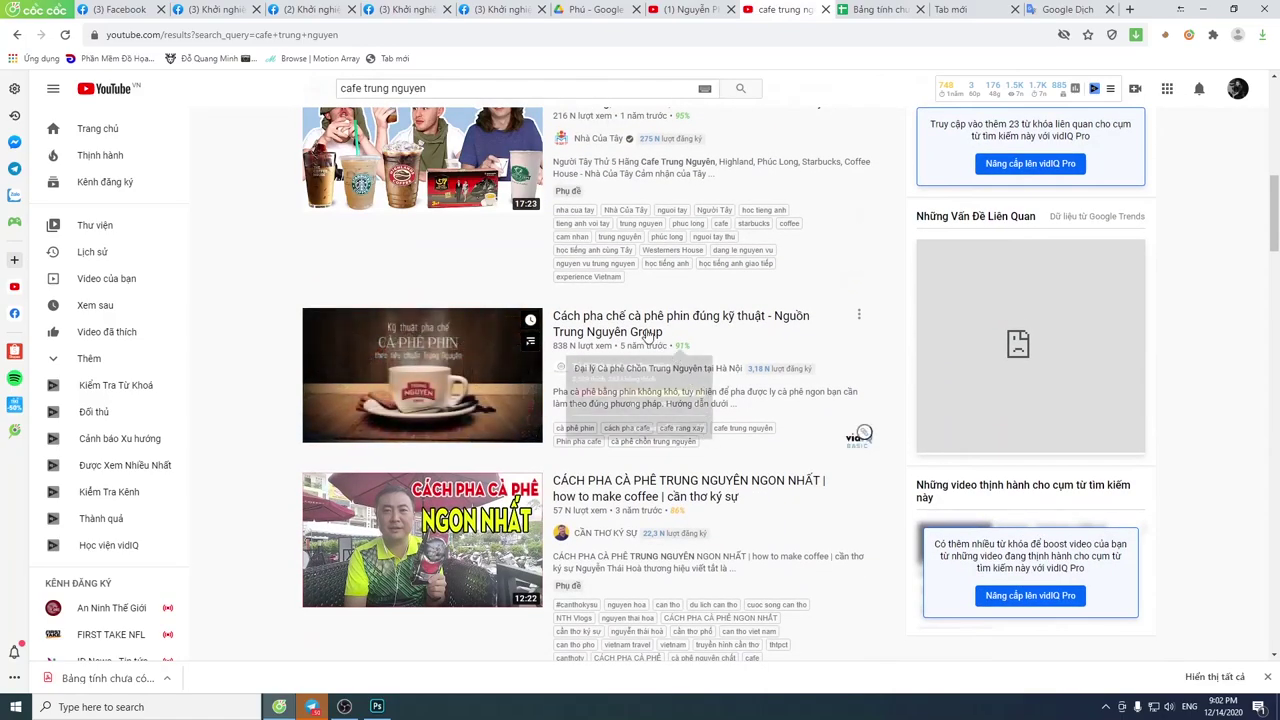
pyautogui.moveTo(680, 323)
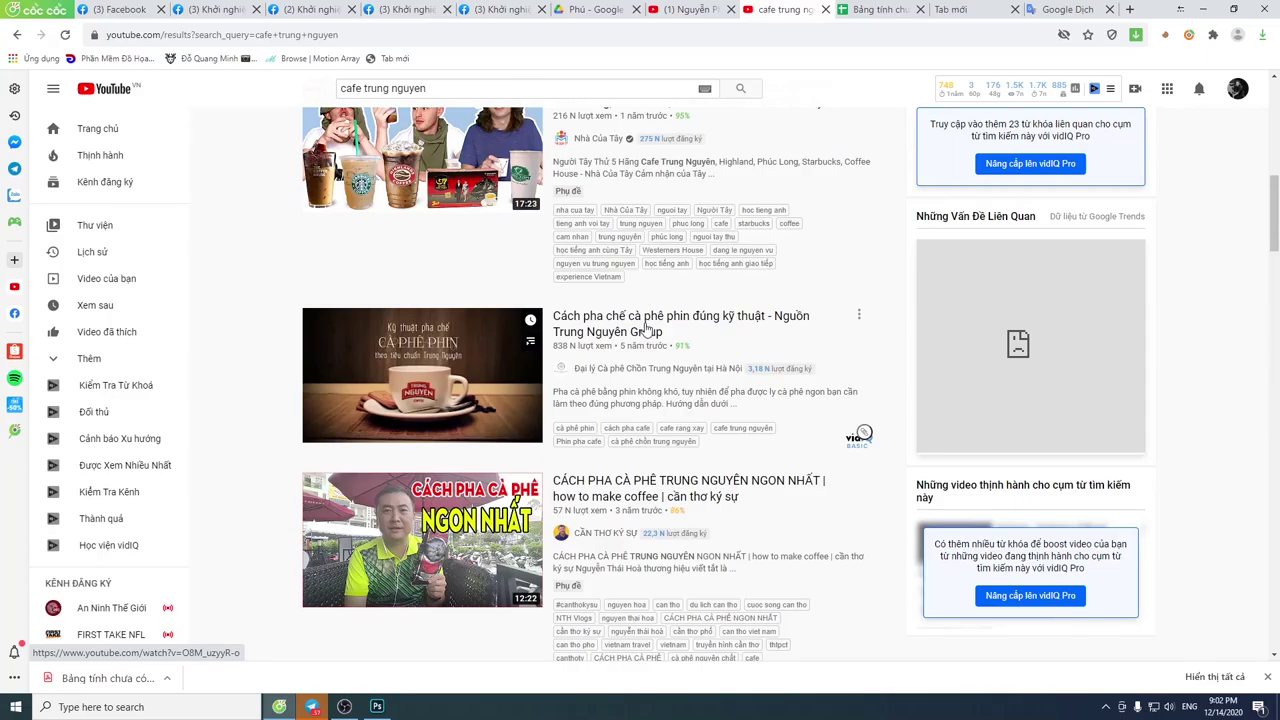
pyautogui.rightClick(614, 318)
pyautogui.click(640, 328)
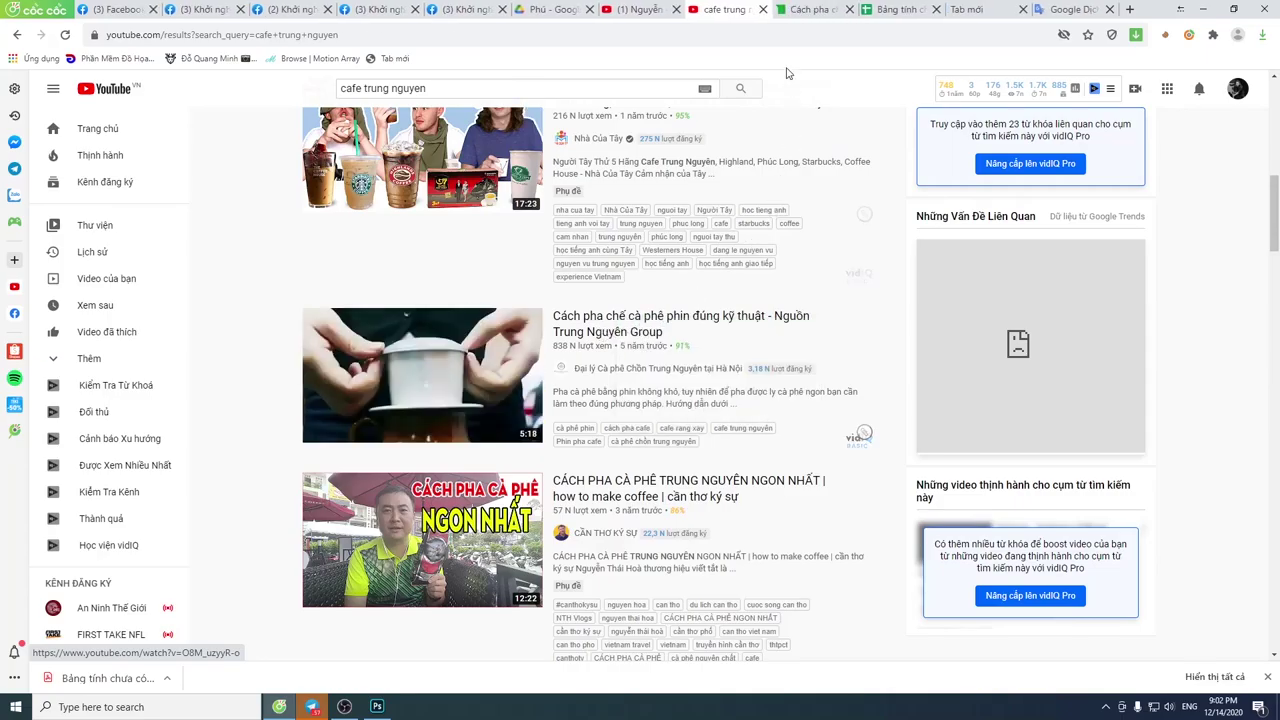
pyautogui.click(810, 10)
# - Skip the ad and pause the coffee-brewing video near its start
pyautogui.click(502, 288)
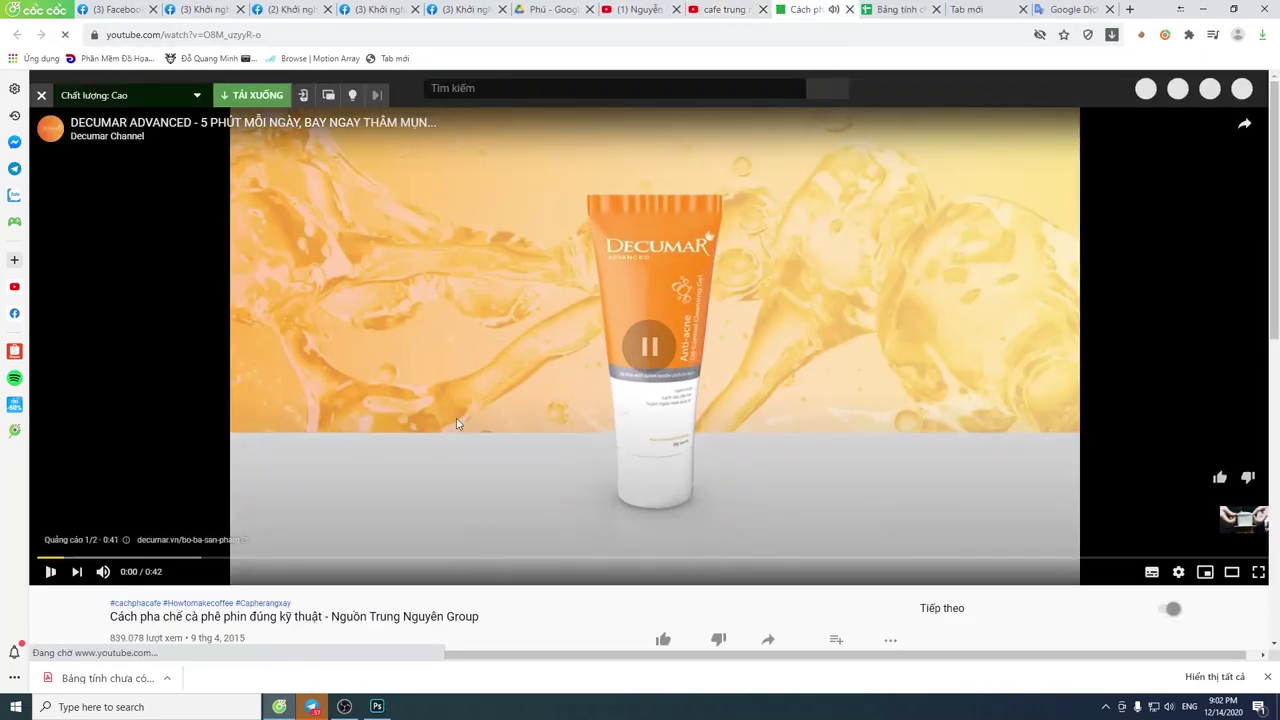
pyautogui.click(706, 446)
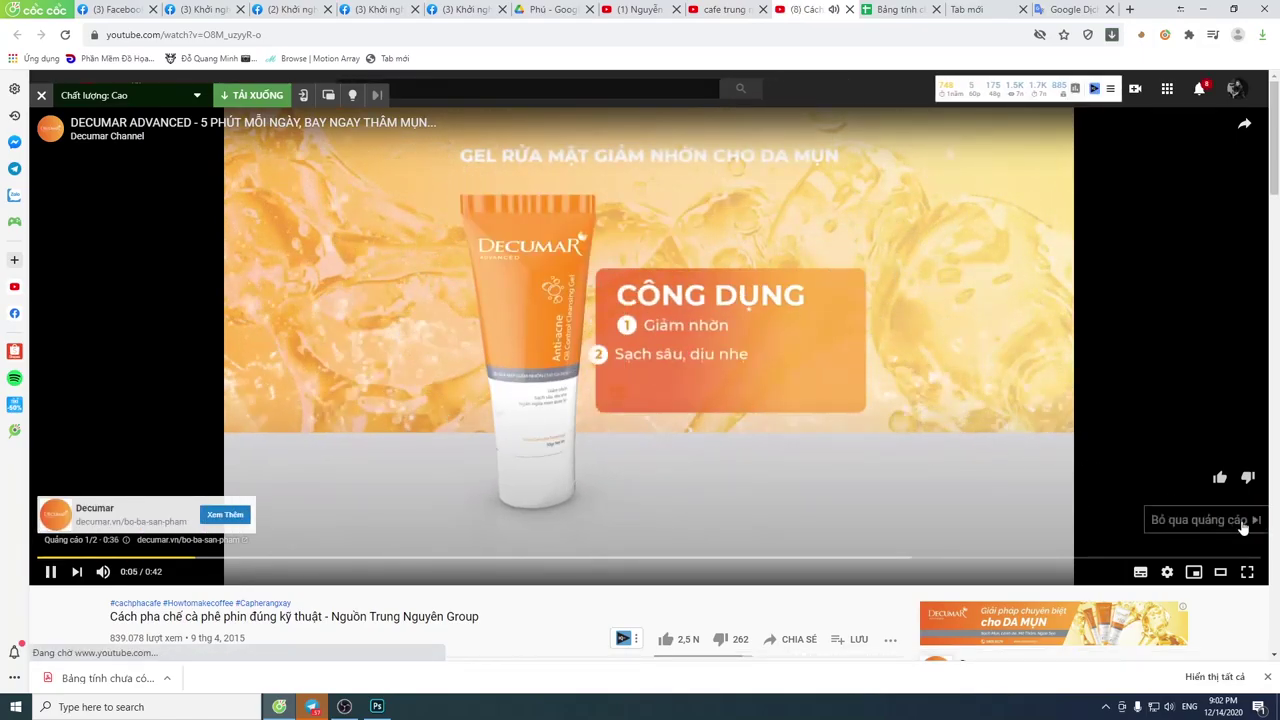
pyautogui.click(1187, 520)
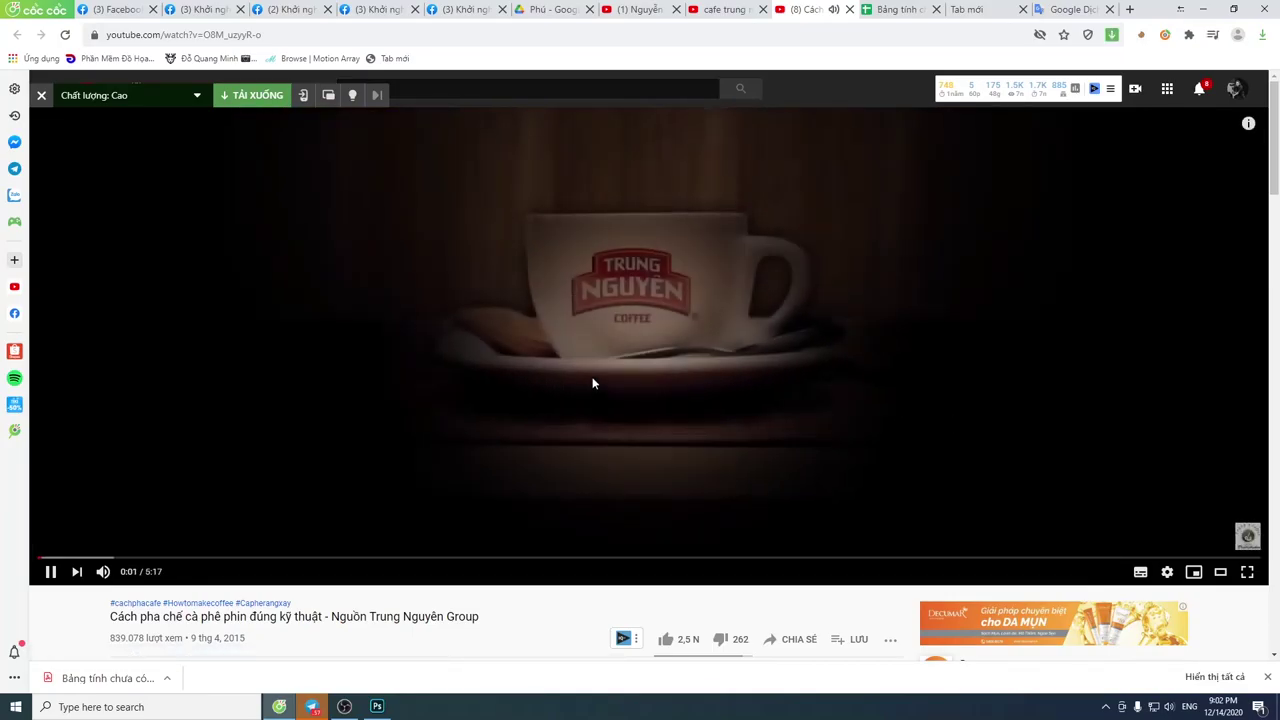
pyautogui.click(603, 406)
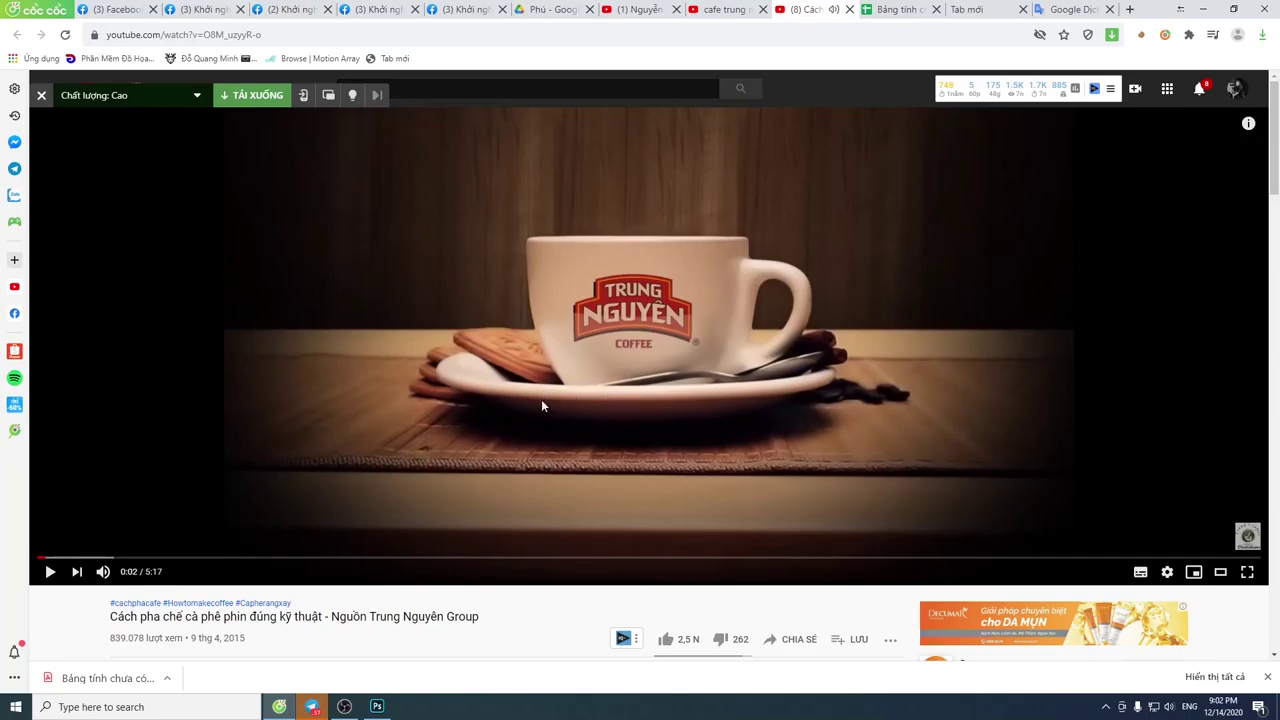
# - Scroll down to read the video title, then scroll back up to the player
pyautogui.scroll(-2, 342, 480)
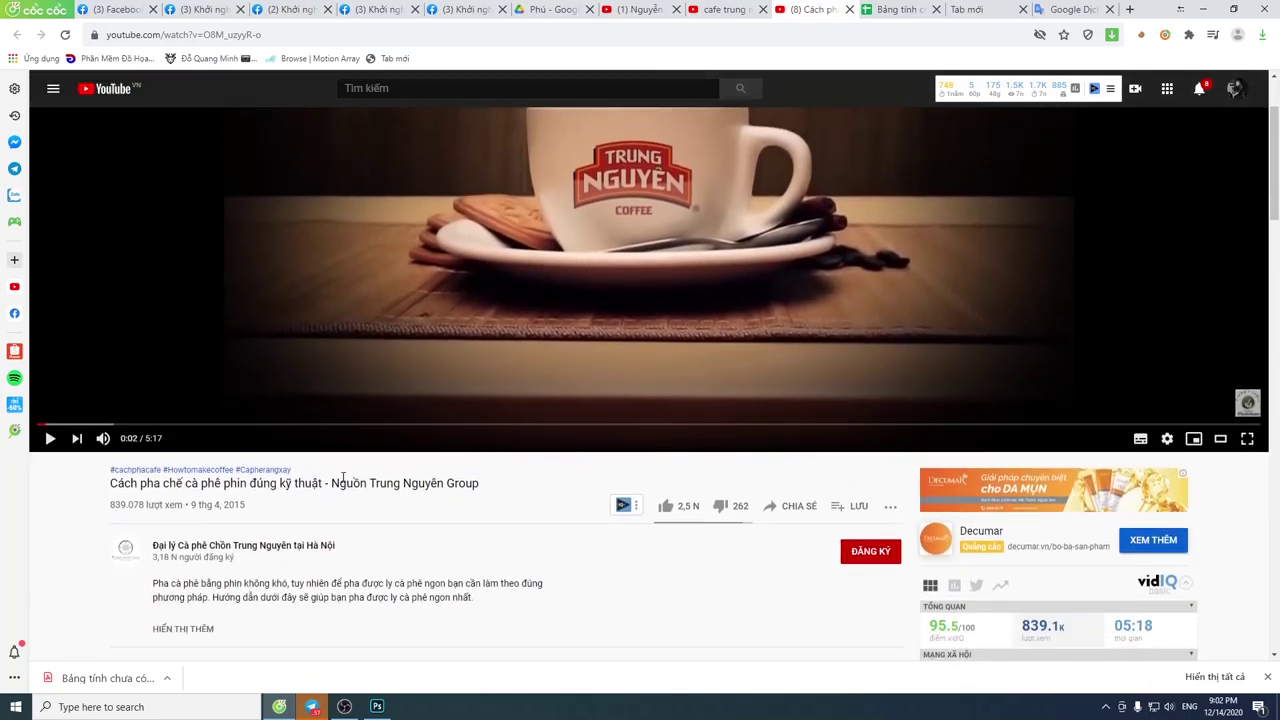
pyautogui.scroll(2, 554, 284)
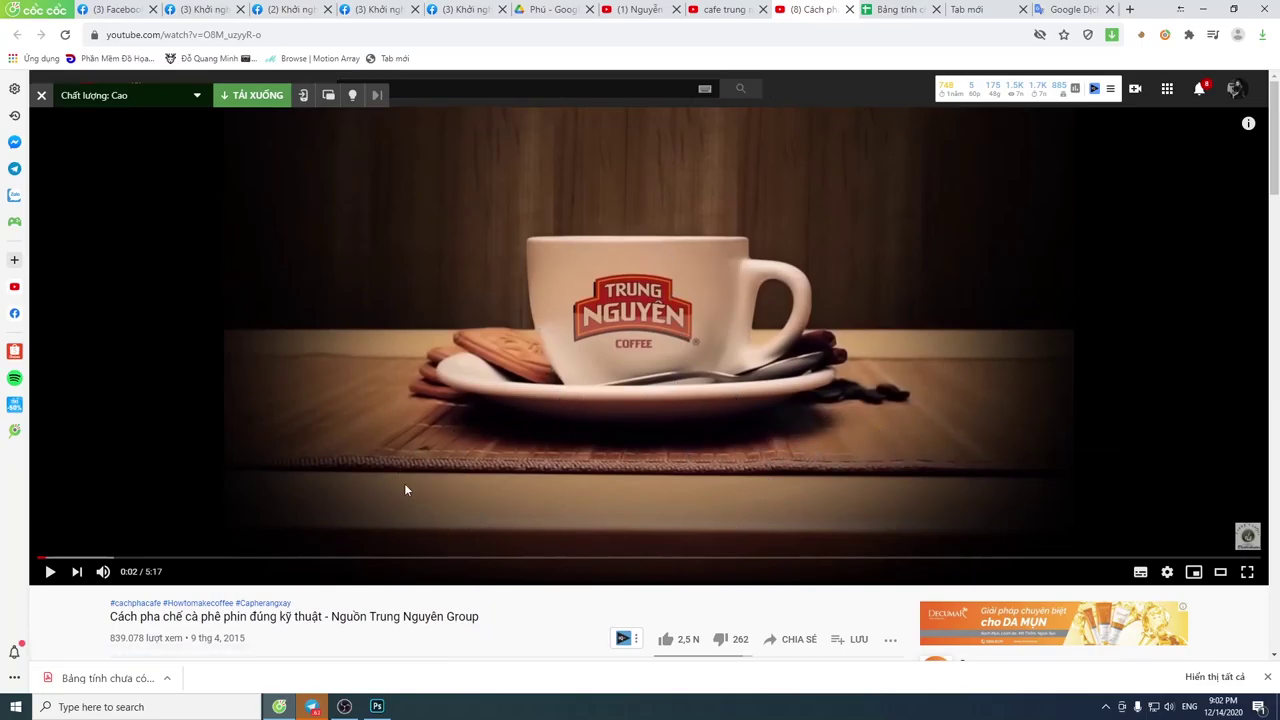
pyautogui.scroll(-2, 366, 486)
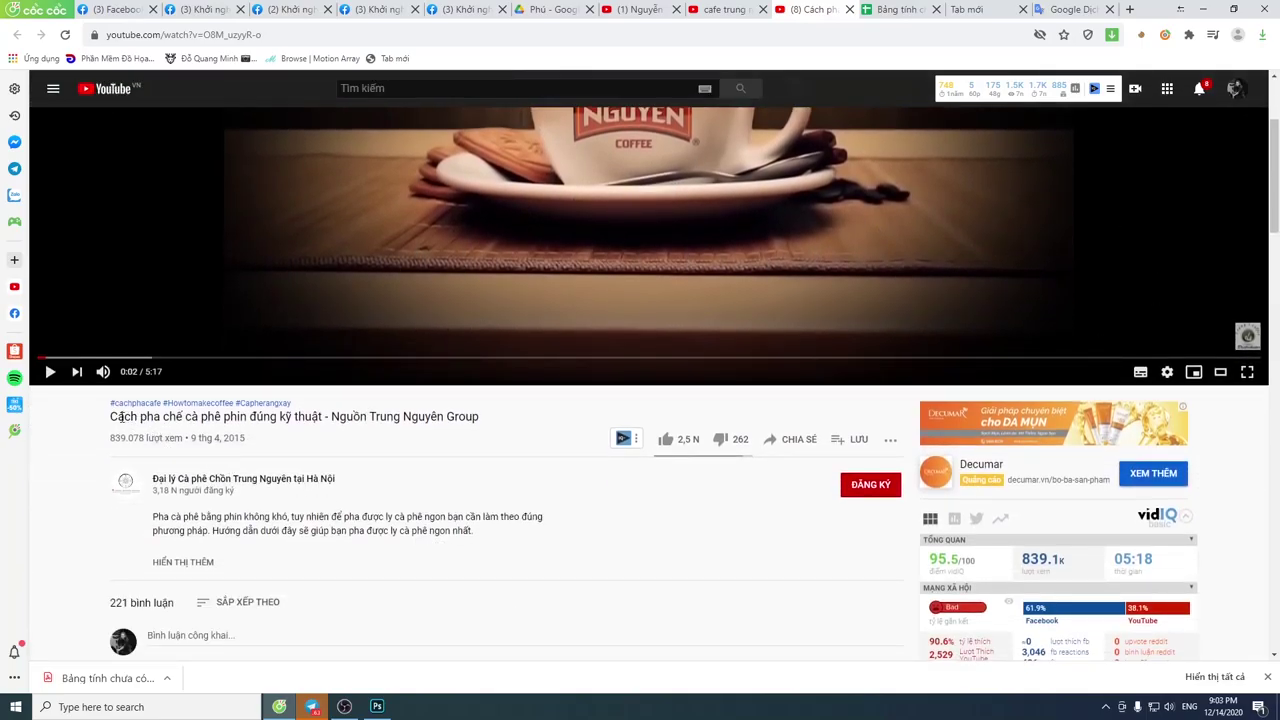
pyautogui.tripleClick(121, 420)
pyautogui.moveTo(110, 417); pyautogui.dragTo(208, 417)
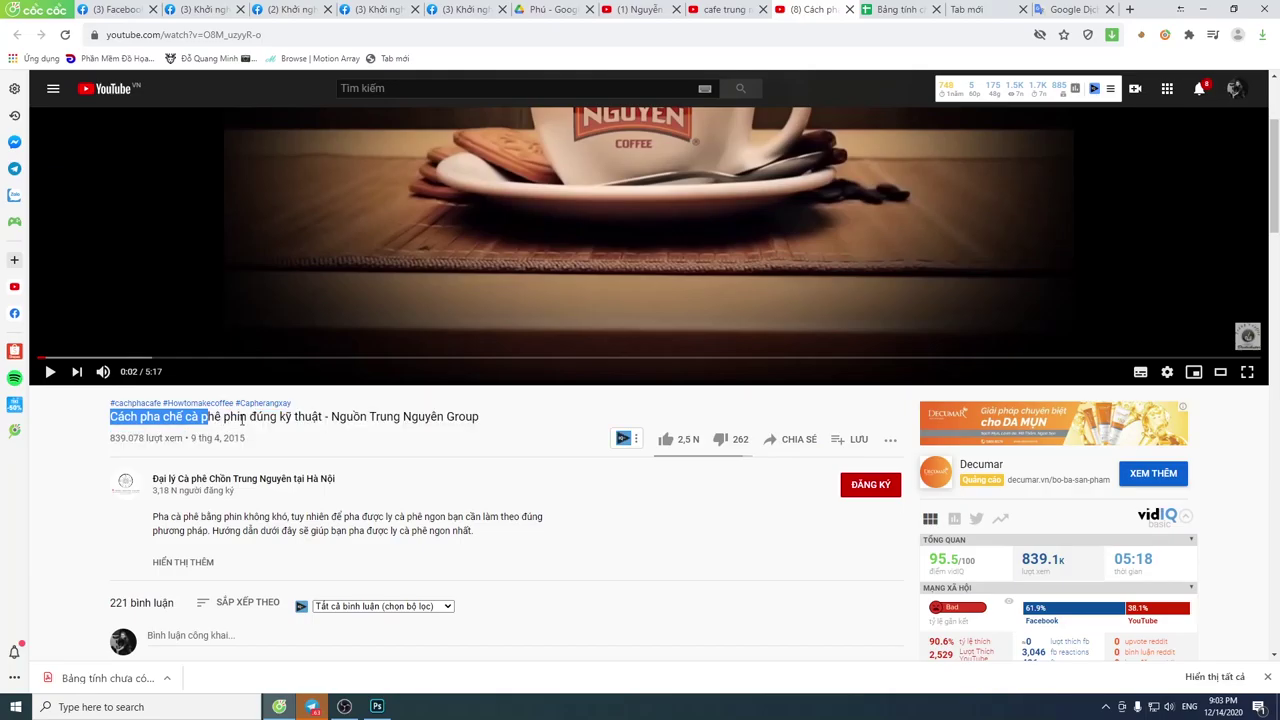
pyautogui.click(294, 417)
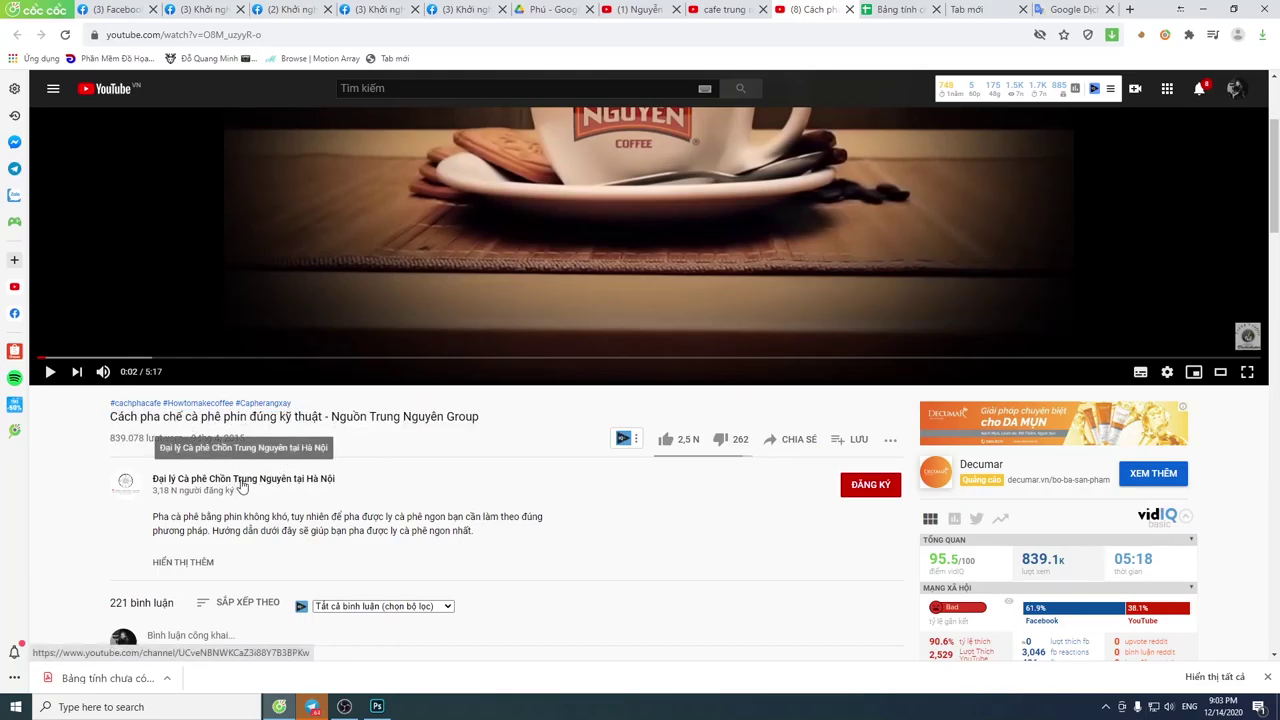
pyautogui.scroll(2, 241, 486)
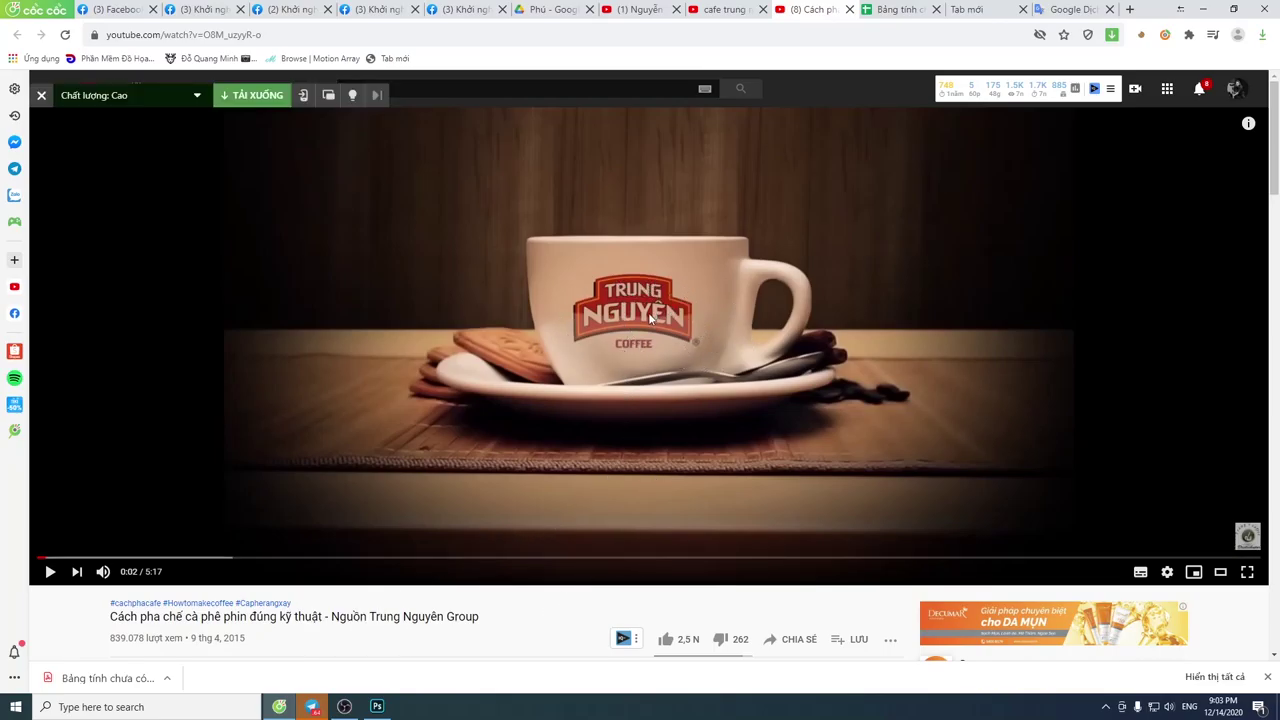
pyautogui.click(377, 706)
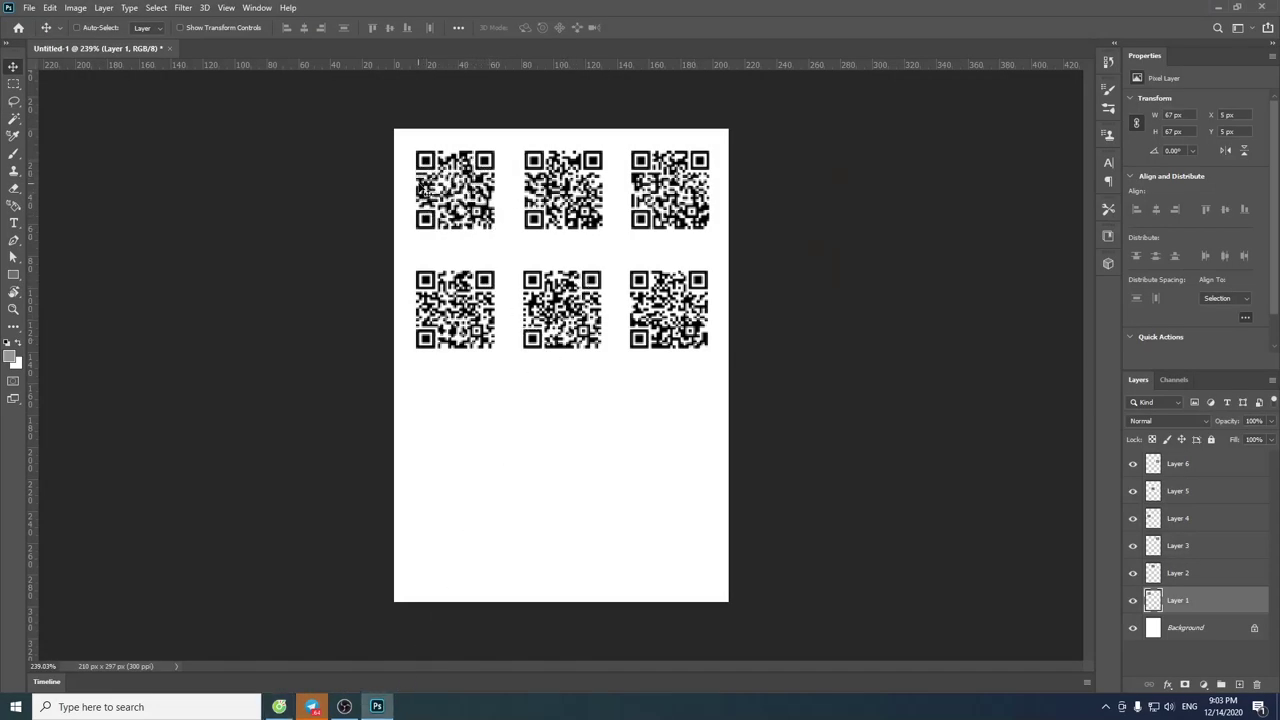
pyautogui.hotkey('alt', 'Tab')
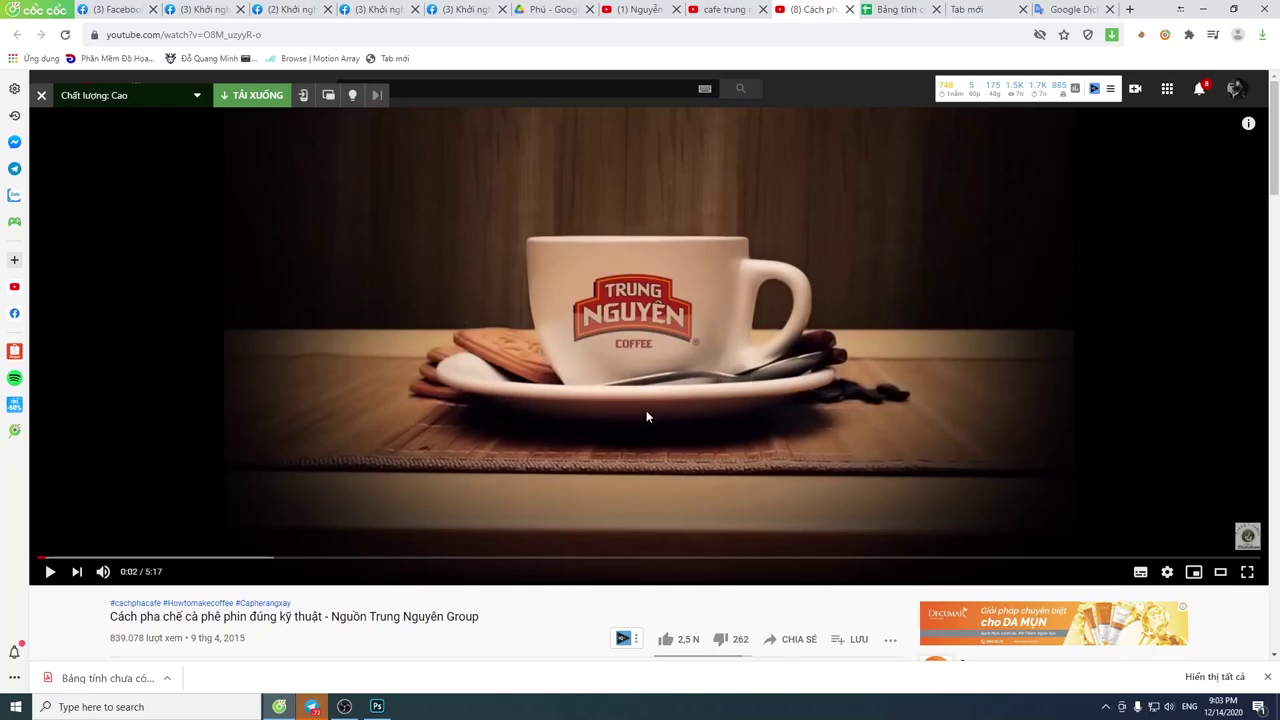
# - Scroll the Trung Nguyên video page to reach the uploader's channel name below the video
pyautogui.scroll(-2, 486, 471)
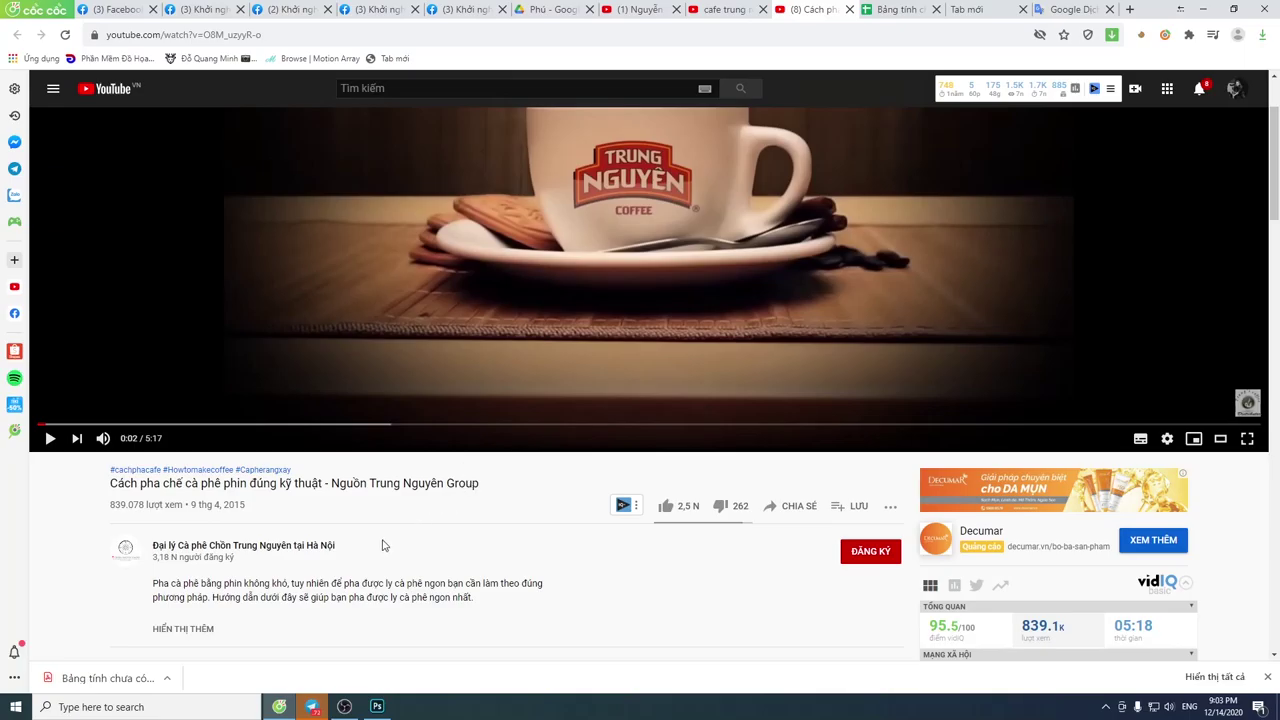
pyautogui.scroll(2, 490, 542)
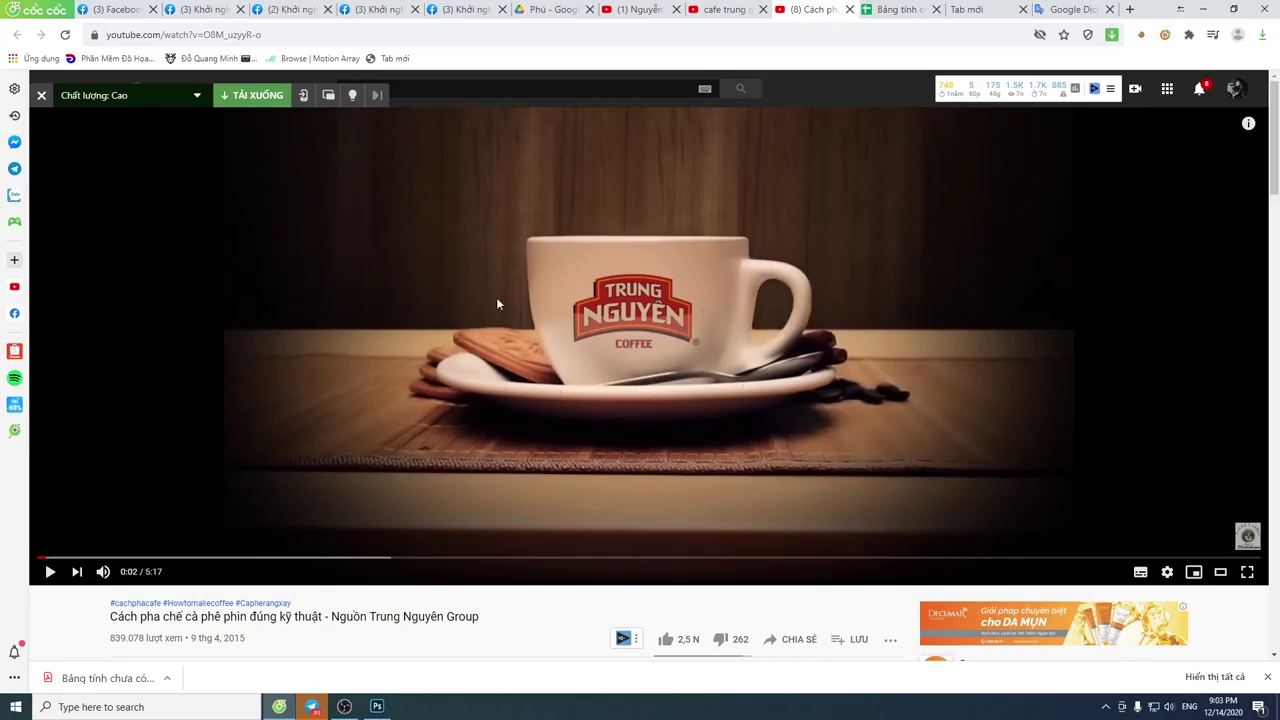
pyautogui.scroll(-3, 624, 404)
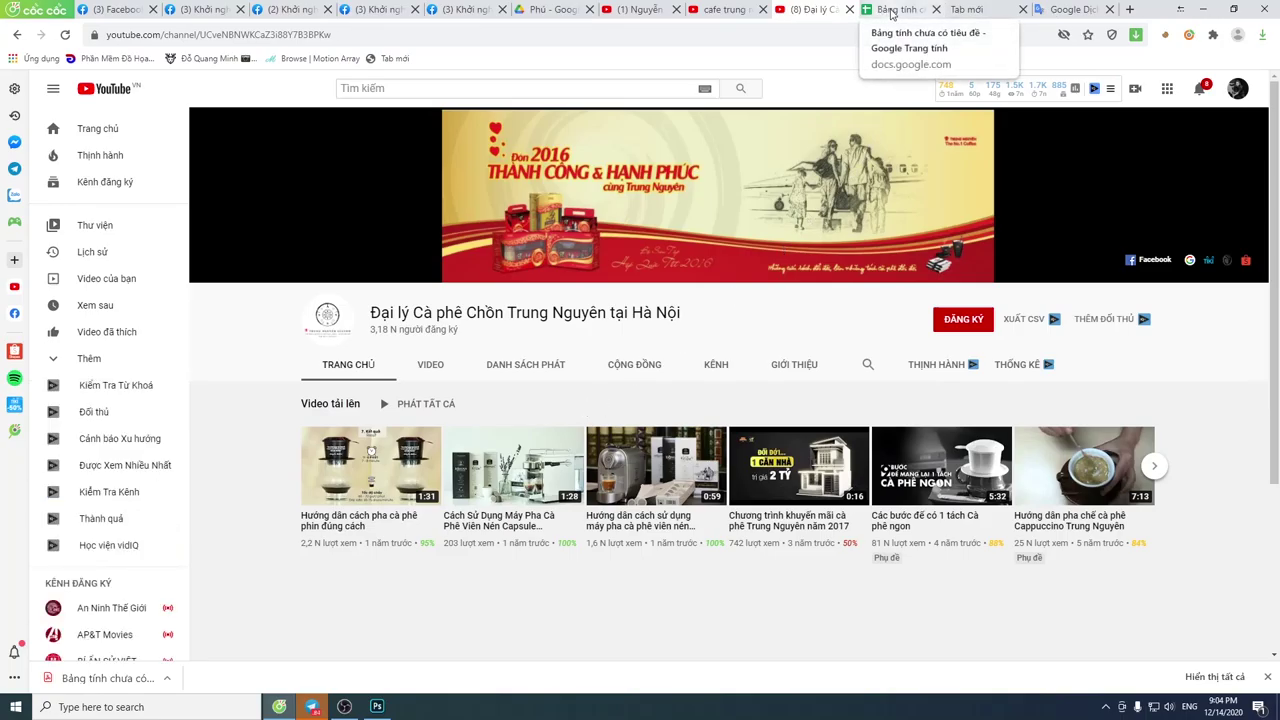
pyautogui.click(1200, 92)
pyautogui.click(1200, 92)
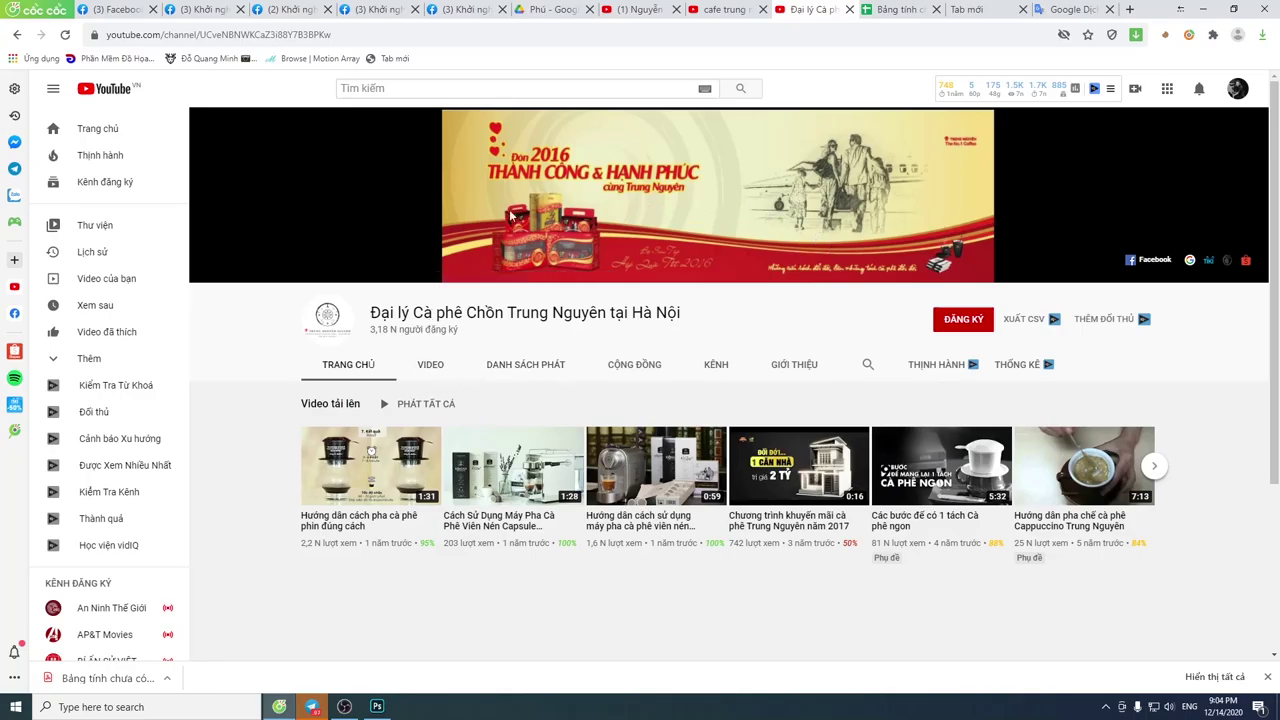
# - Look over the six-QR grid in Photoshop, then return to the QR spreadsheet in the browser
pyautogui.click(896, 12)
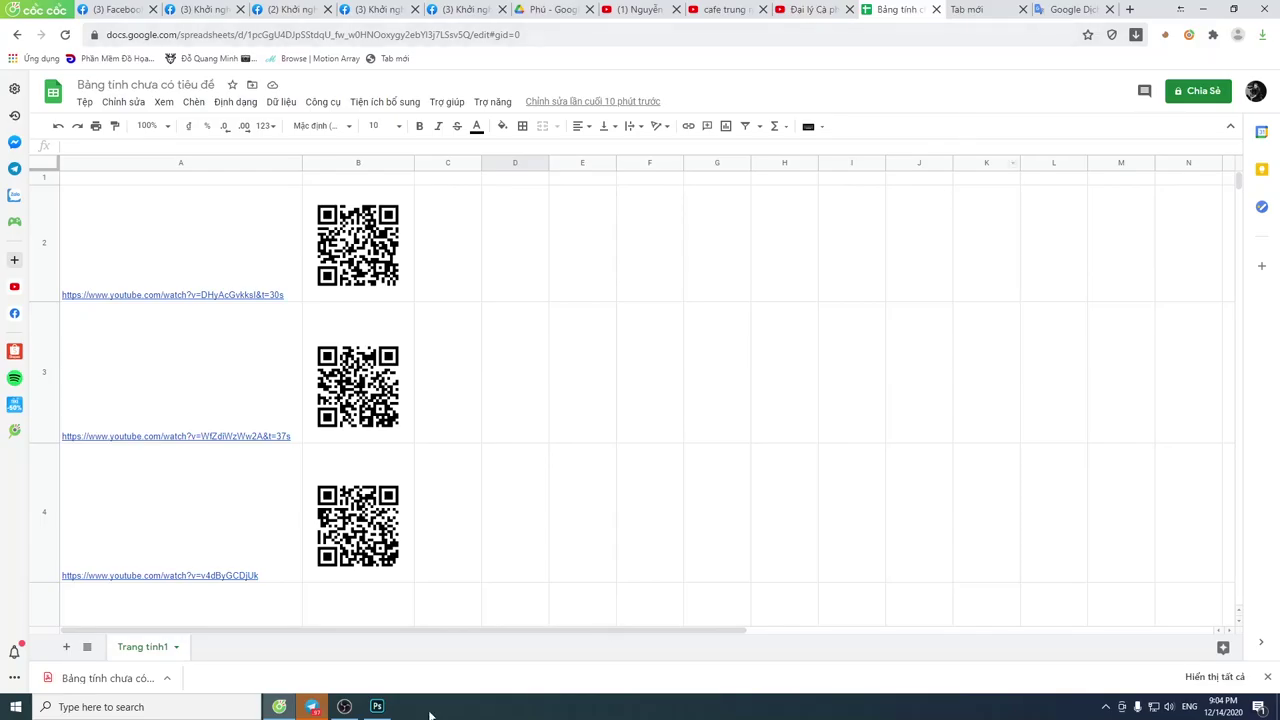
pyautogui.click(312, 707)
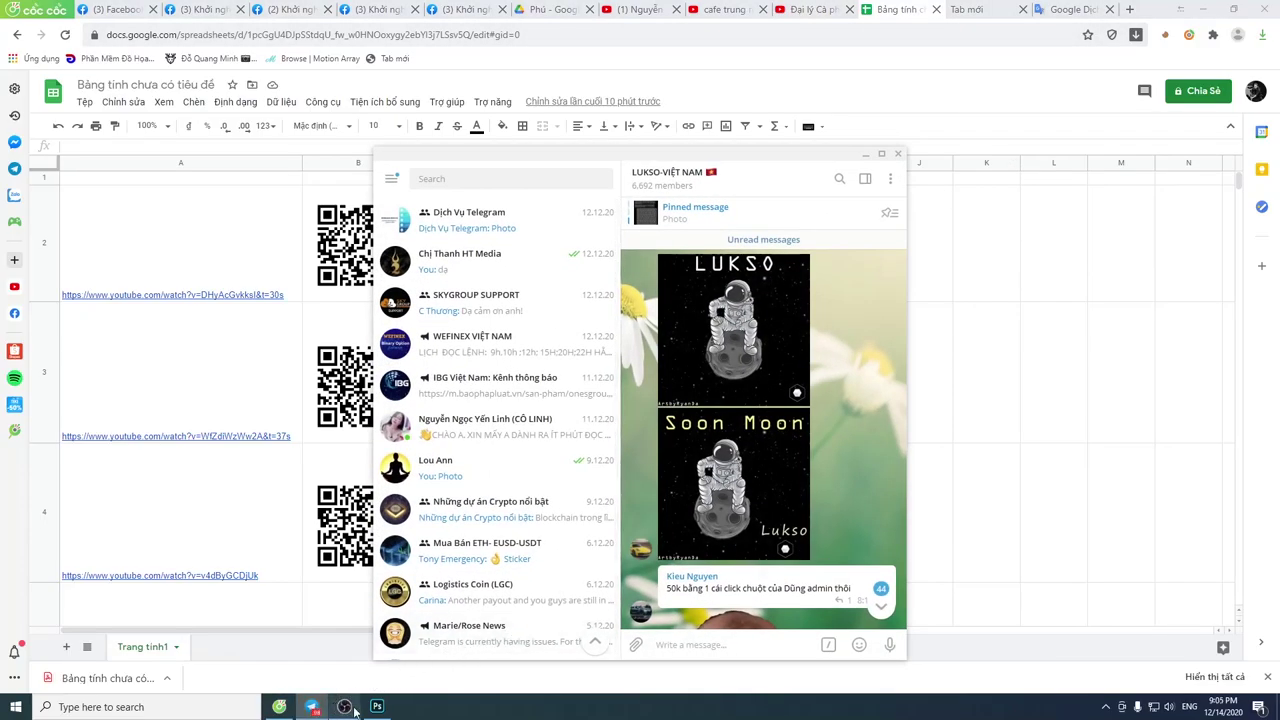
pyautogui.click(376, 707)
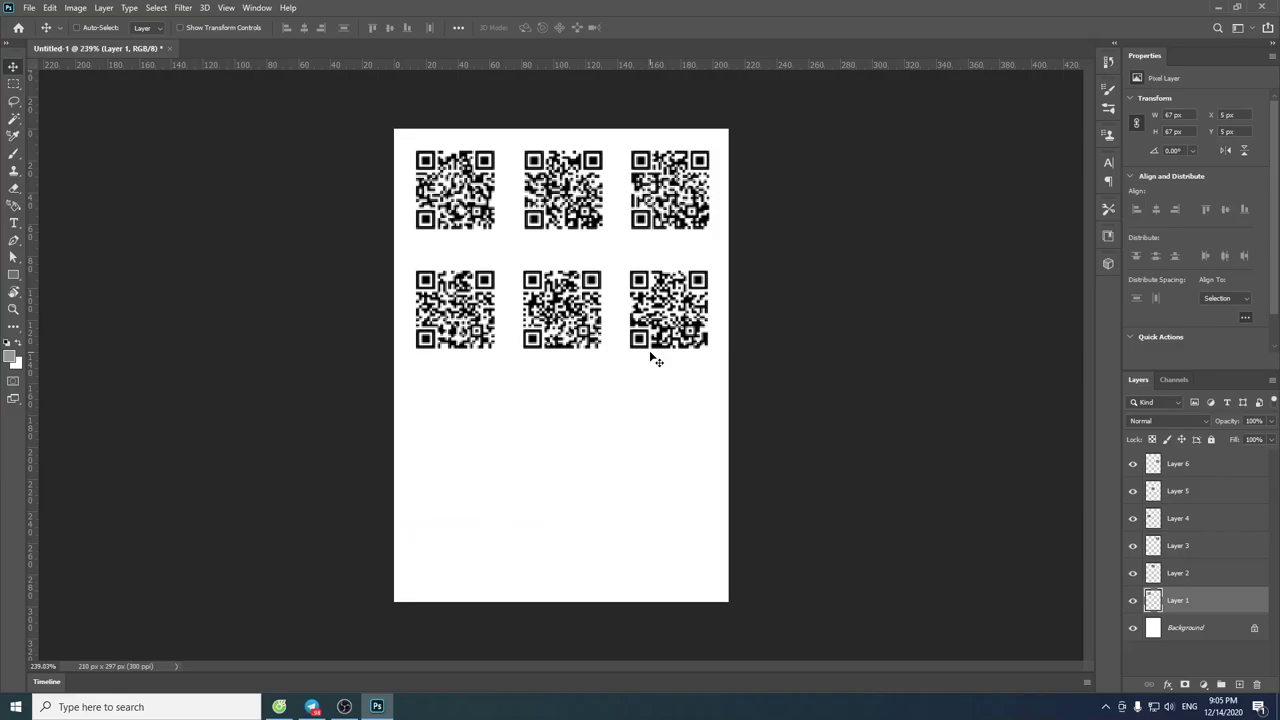
pyautogui.scroll(-2, 578, 371)
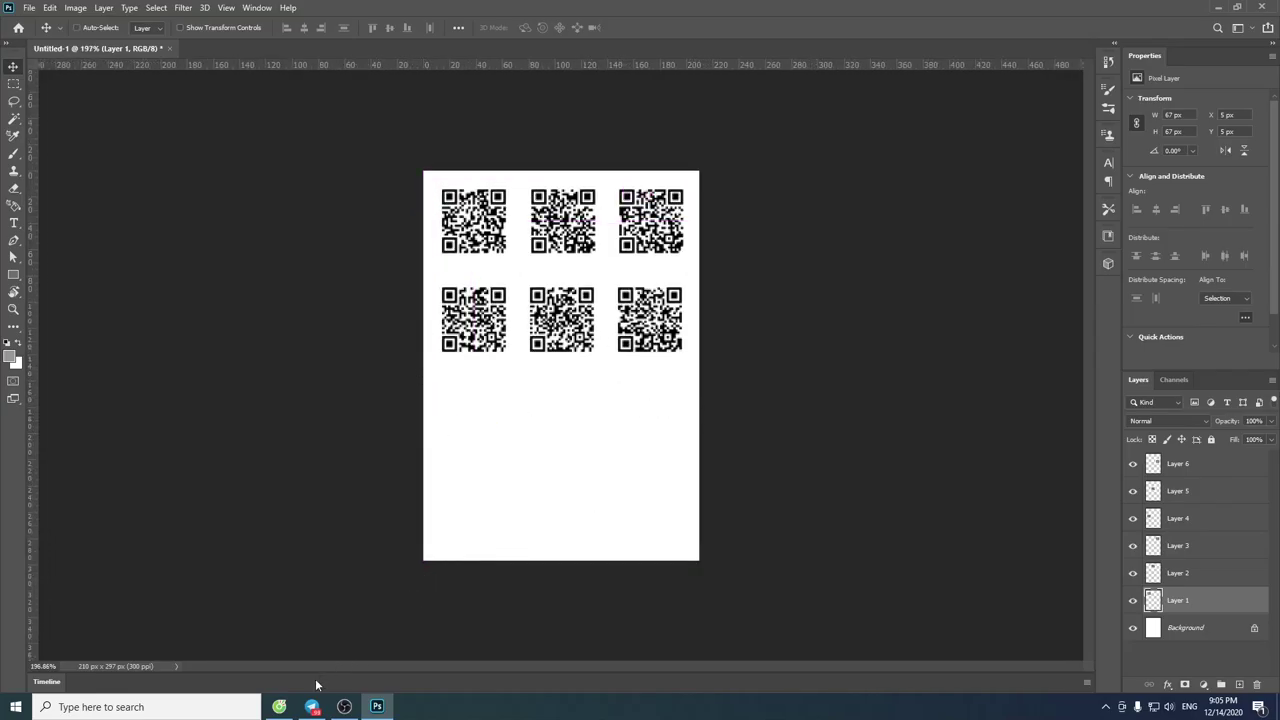
pyautogui.click(281, 707)
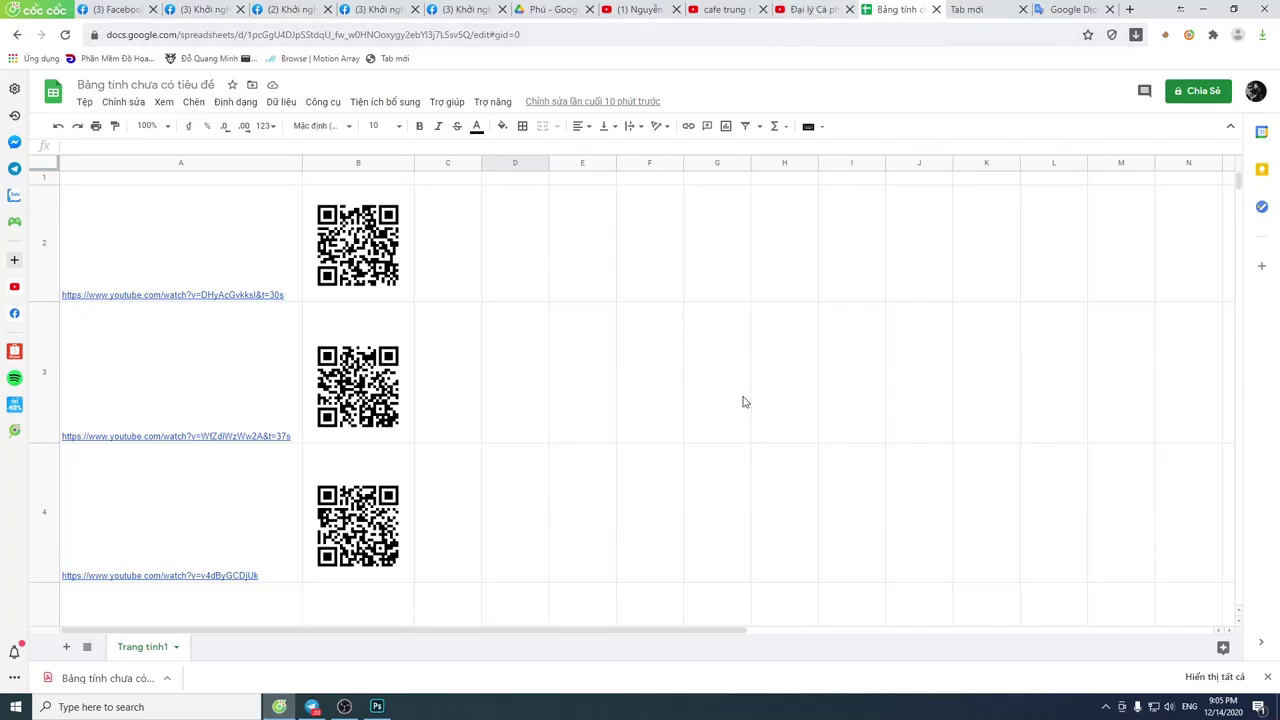
# - Inspect the =image QR formulas in cells B2 through B7
pyautogui.scroll(-2, 743, 400)
pyautogui.scroll(-5, 750, 403)
pyautogui.scroll(5, 750, 430)
pyautogui.click(375, 234)
pyautogui.click(370, 355)
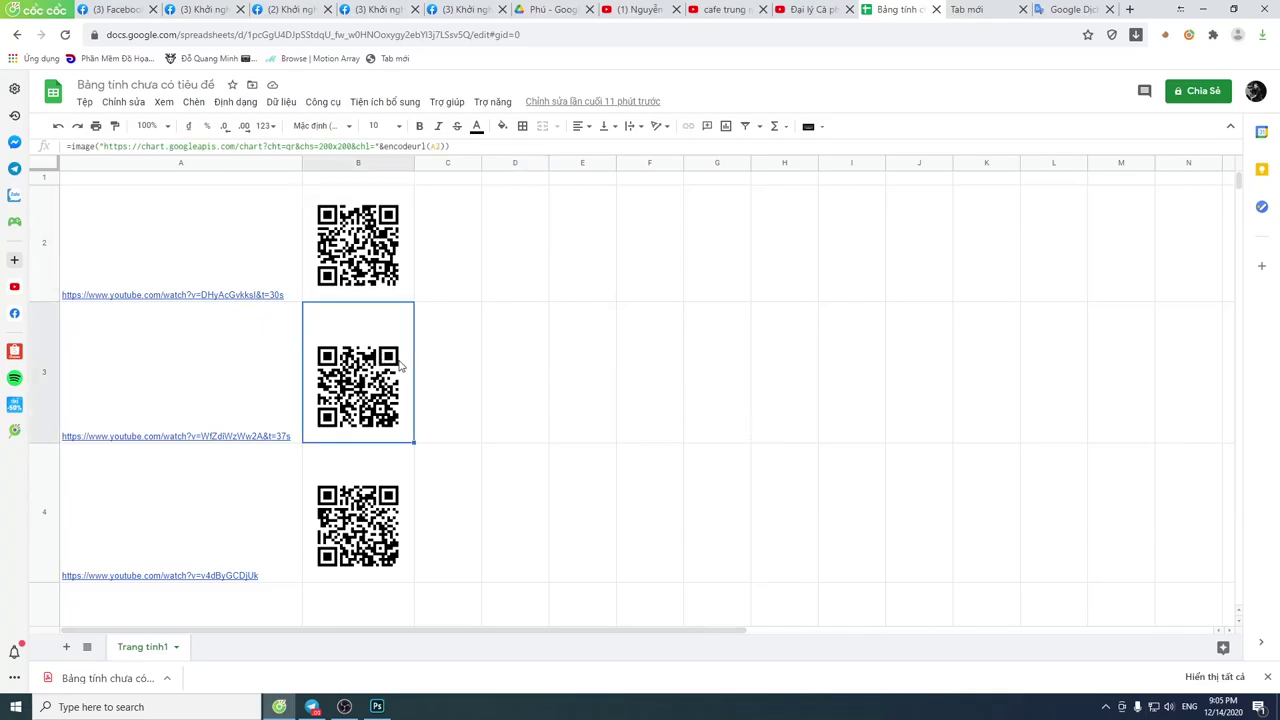
pyautogui.click(385, 497)
pyautogui.scroll(-3, 450, 450)
pyautogui.press('Down')
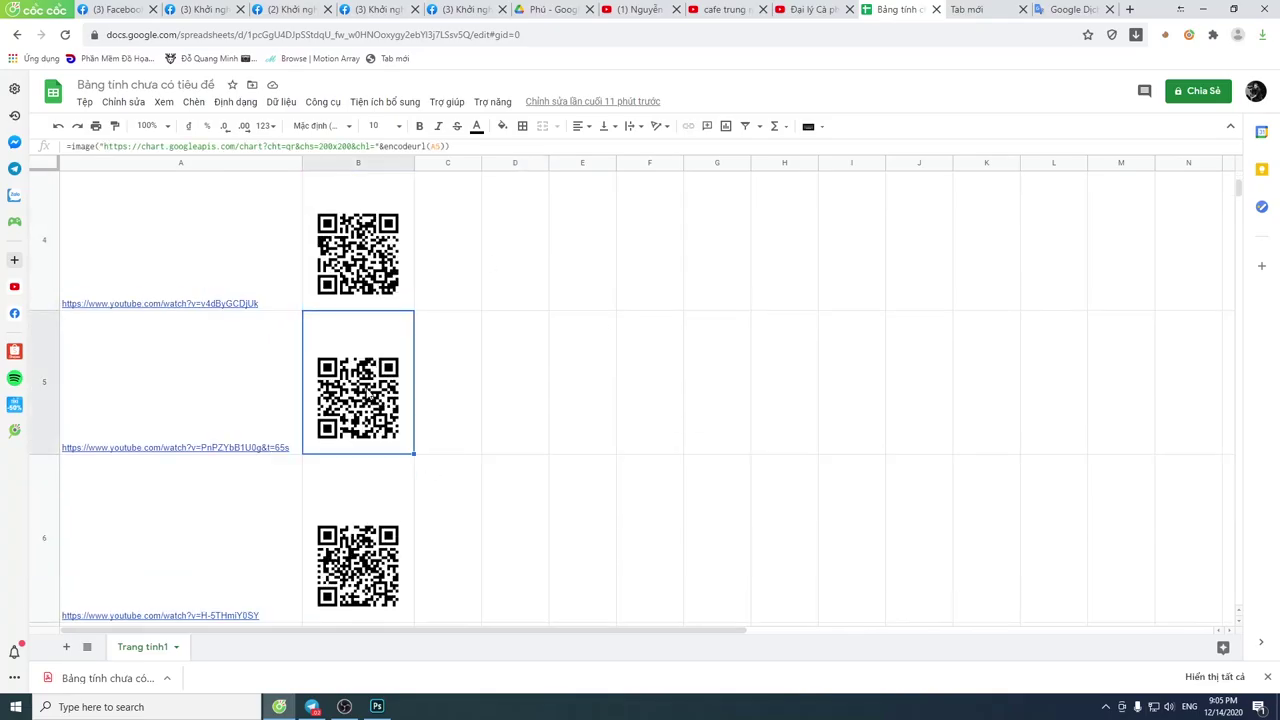
pyautogui.scroll(-3, 420, 420)
pyautogui.click(380, 393)
pyautogui.press('Up')
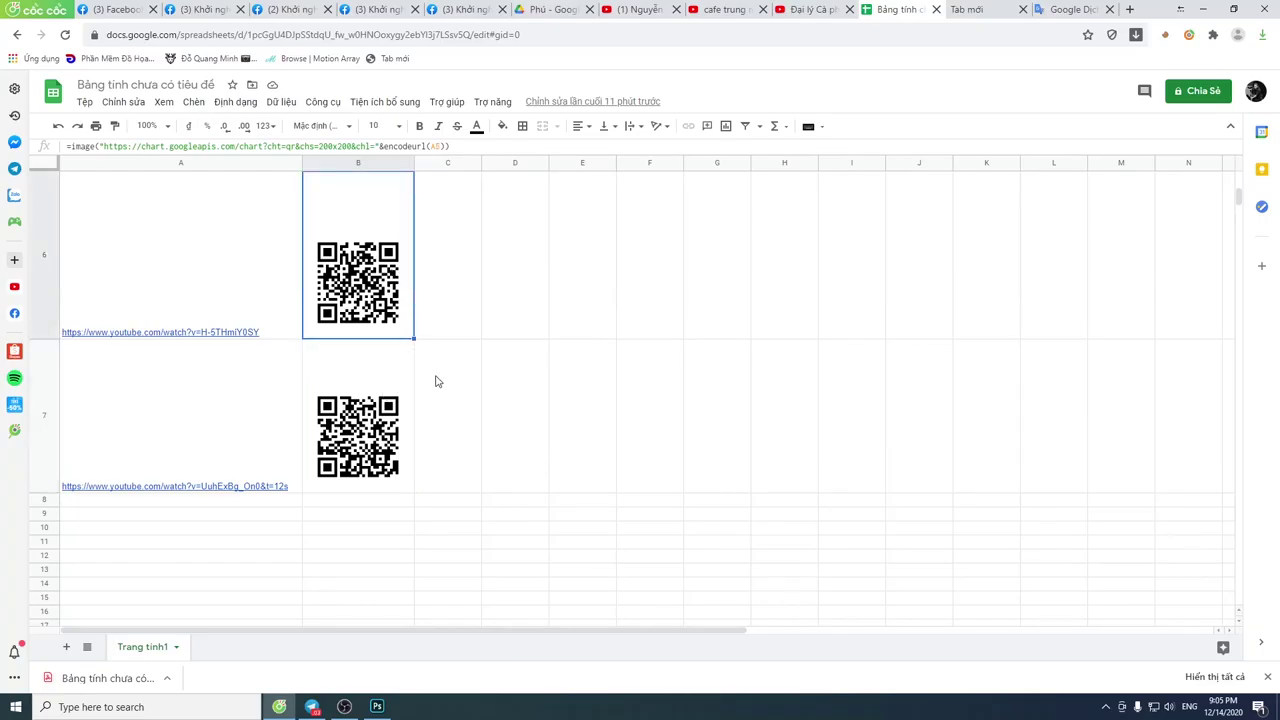
pyautogui.scroll(3, 435, 381)
pyautogui.click(380, 390)
# - Recheck the B2 and B3 QR formulas, including B2's encoding of A2, and the empty C cells
pyautogui.scroll(2, 379, 390)
pyautogui.scroll(2, 379, 390)
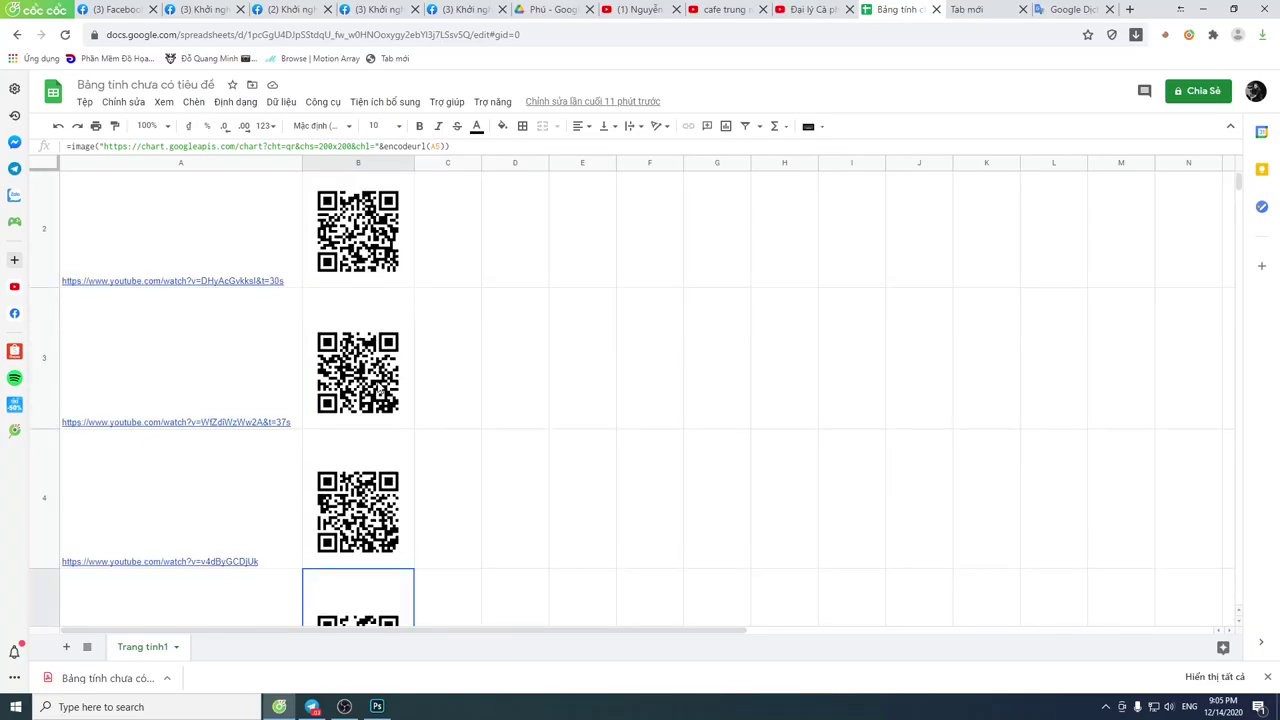
pyautogui.click(379, 388)
pyautogui.scroll(1, 379, 388)
pyautogui.click(366, 211)
pyautogui.click(352, 358)
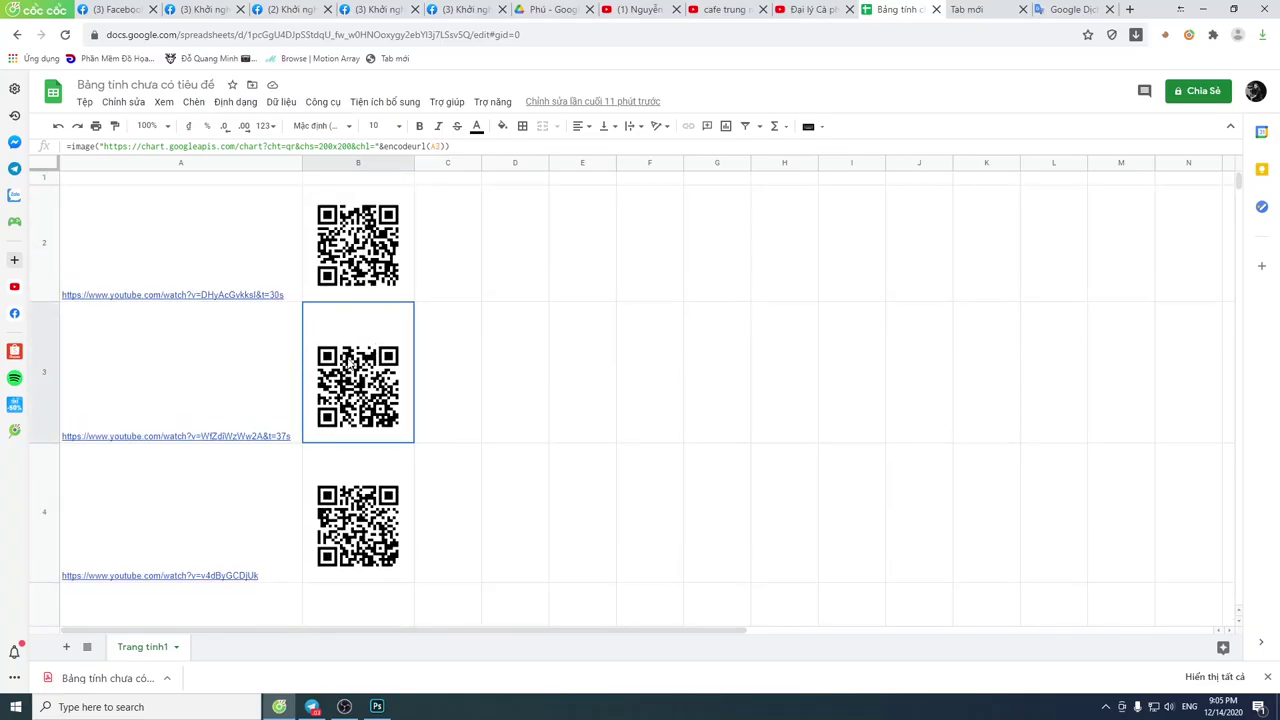
pyautogui.click(355, 257)
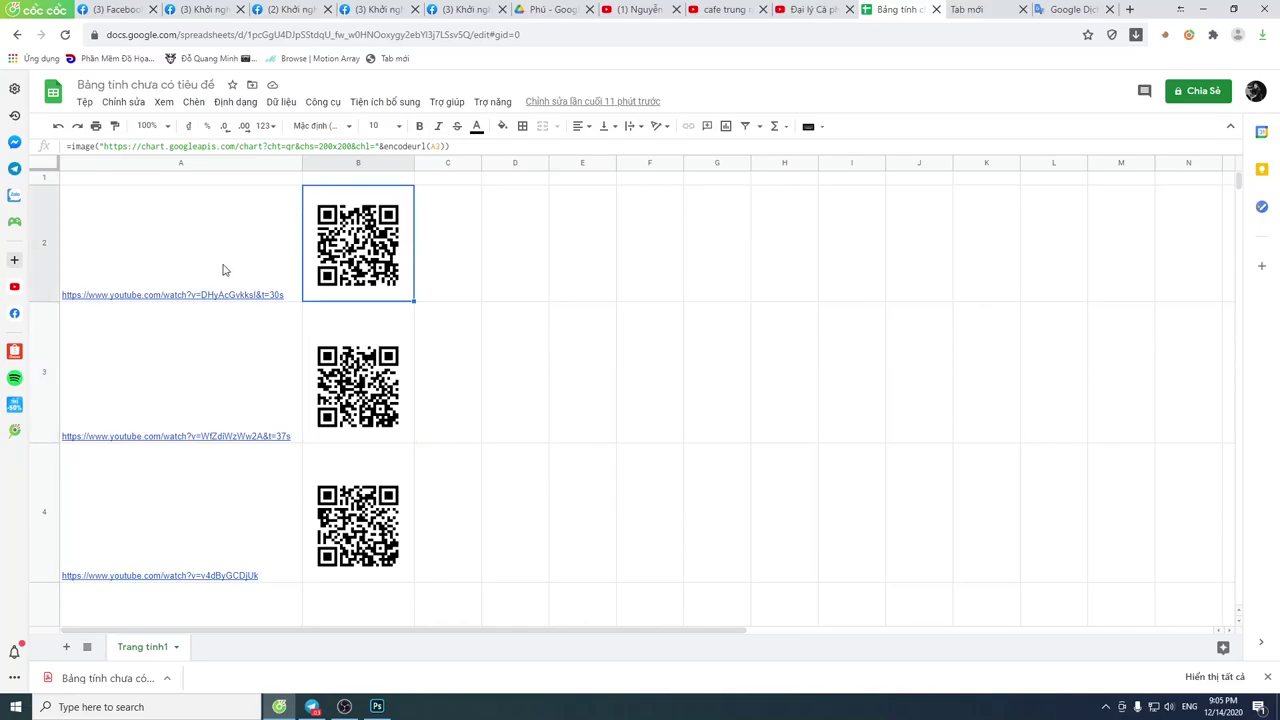
pyautogui.click(440, 249)
pyautogui.press('Left')
pyautogui.click(455, 252)
pyautogui.click(388, 250)
pyautogui.click(375, 385)
pyautogui.click(479, 368)
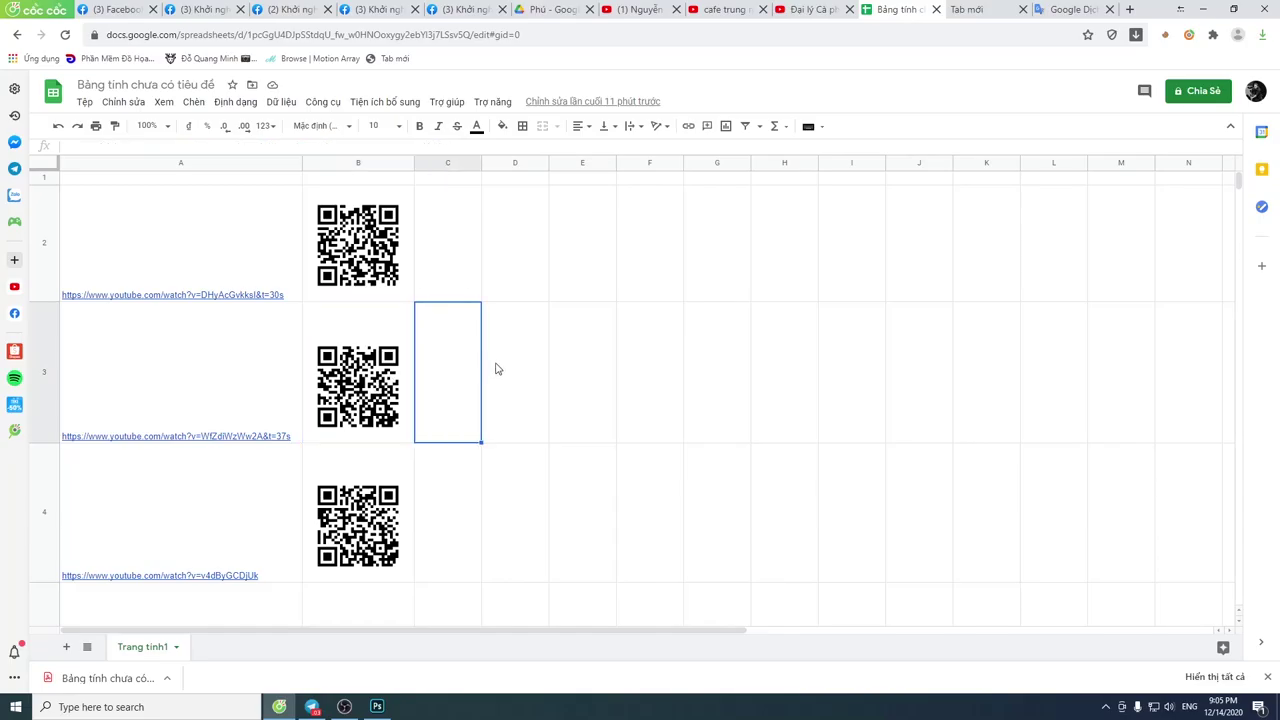
# - Widen column C beside the QR code column
pyautogui.moveTo(481, 164); pyautogui.dragTo(531, 164)
pyautogui.click(570, 250)
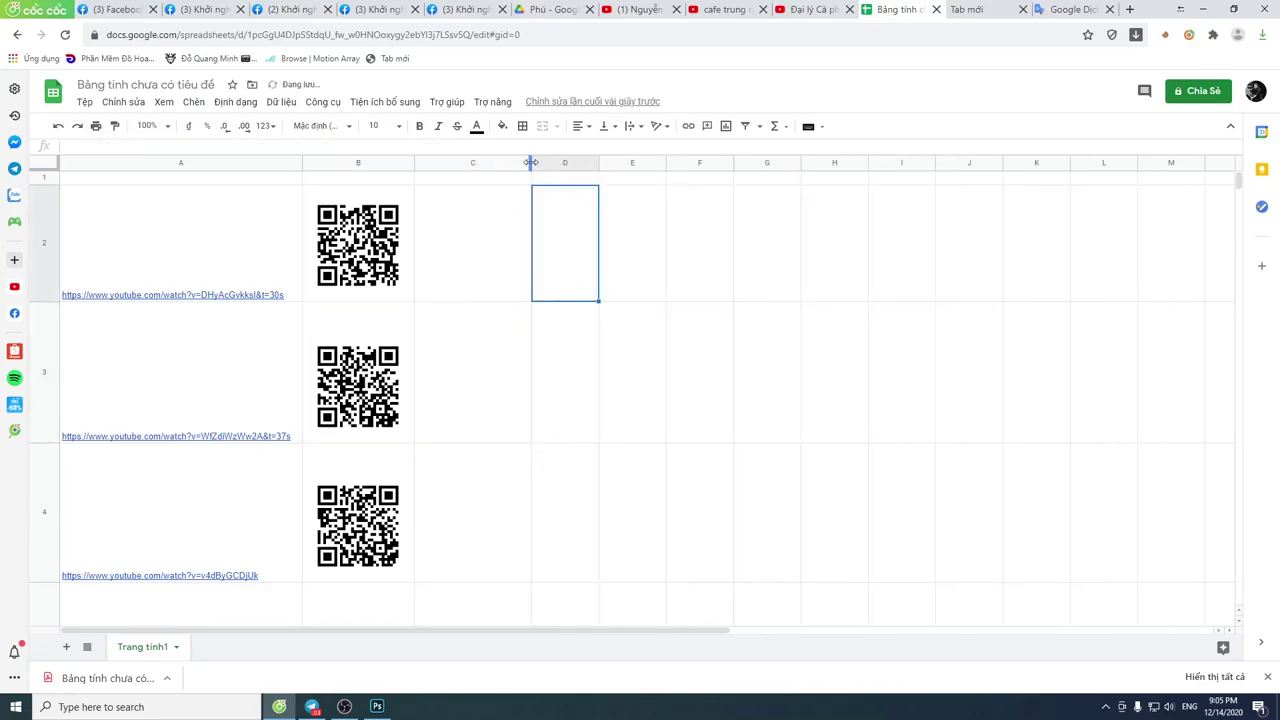
pyautogui.moveTo(531, 164)
pyautogui.mouseDown()
pyautogui.moveTo(513, 164)
pyautogui.moveTo(617, 164)
pyautogui.mouseUp()
pyautogui.click(609, 251)
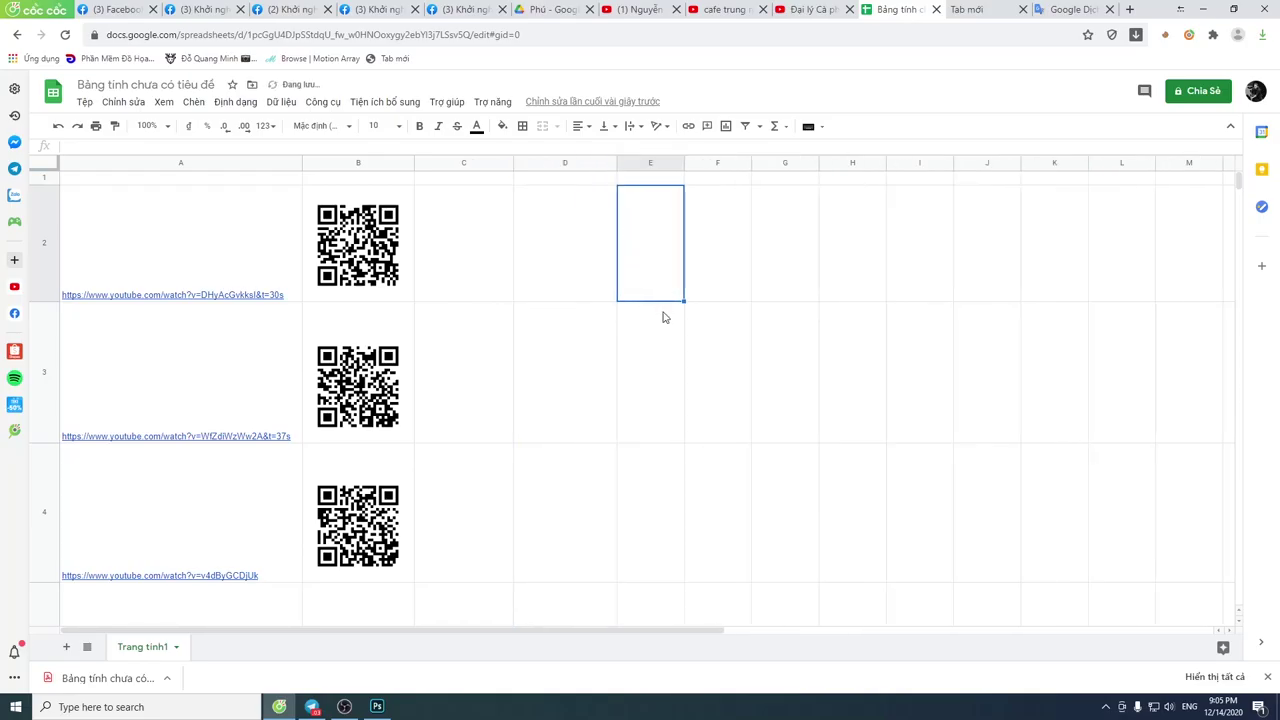
pyautogui.click(664, 334)
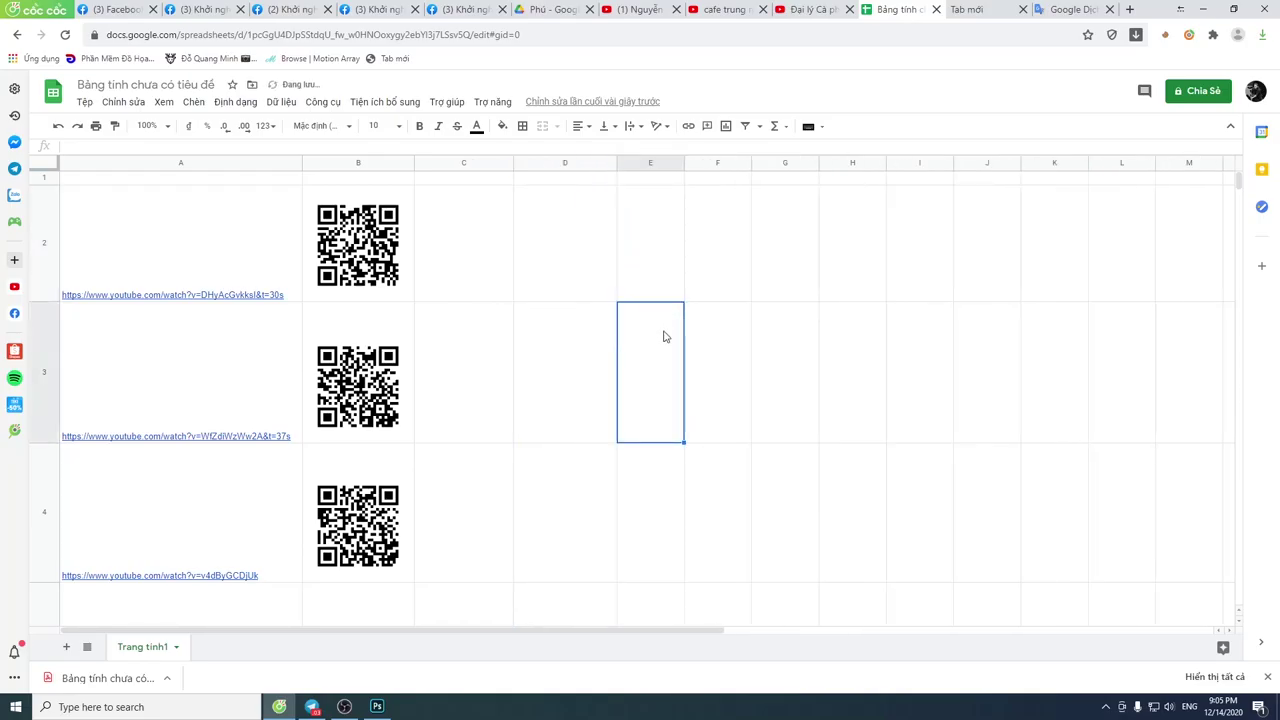
# - Review QR codes B2–B5, then select the =image formula in the Google Translate tab
pyautogui.click(335, 241)
pyautogui.click(388, 374)
pyautogui.scroll(-1, 424, 373)
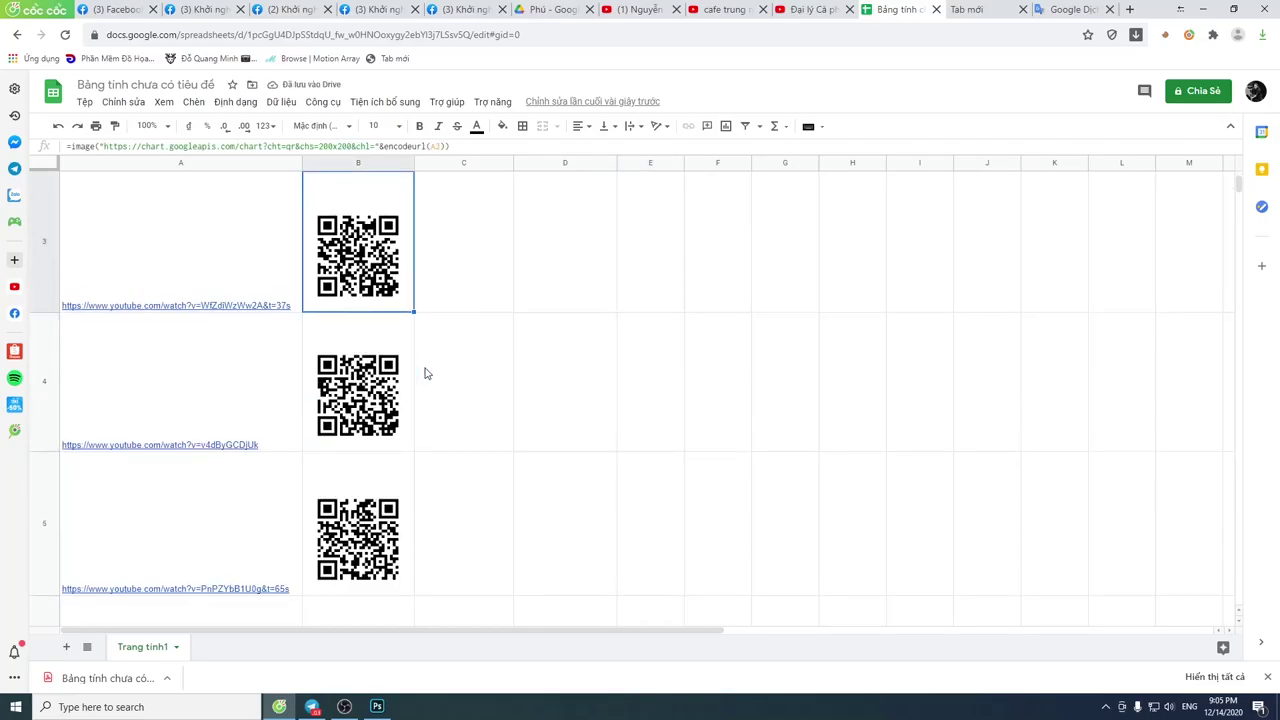
pyautogui.click(389, 396)
pyautogui.click(370, 511)
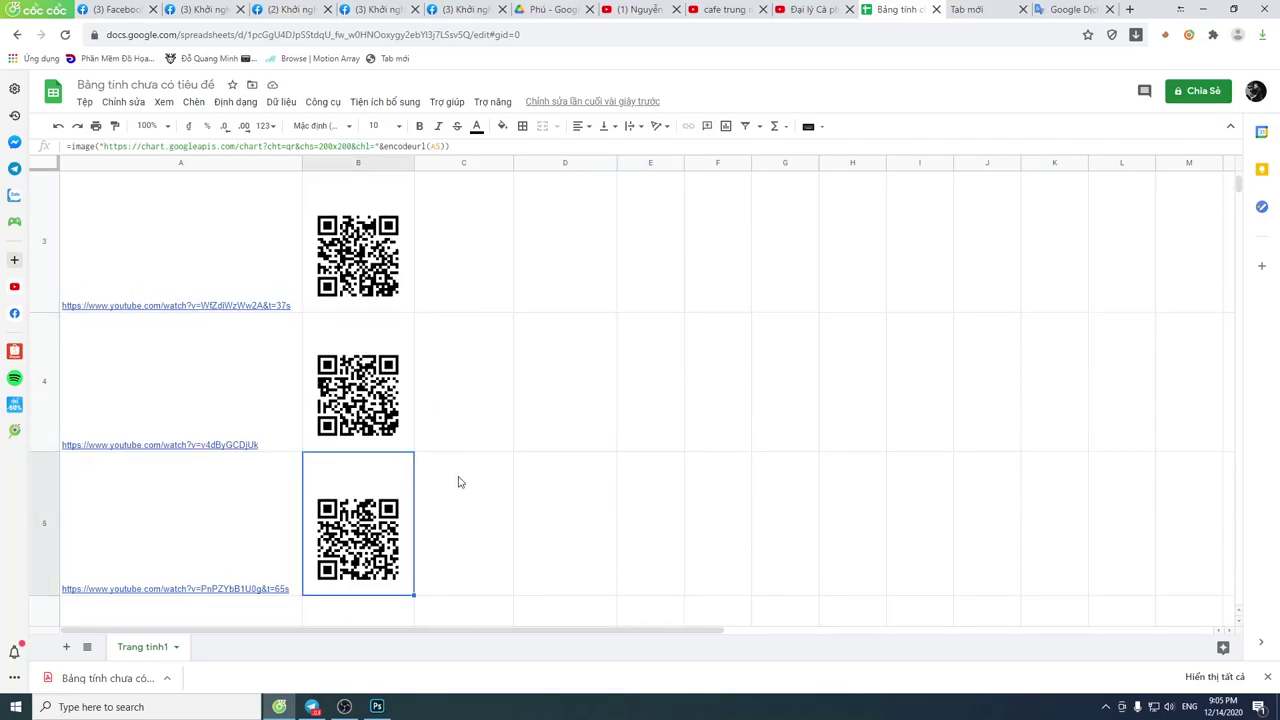
pyautogui.click(1068, 9)
pyautogui.moveTo(552, 236); pyautogui.dragTo(240, 212)
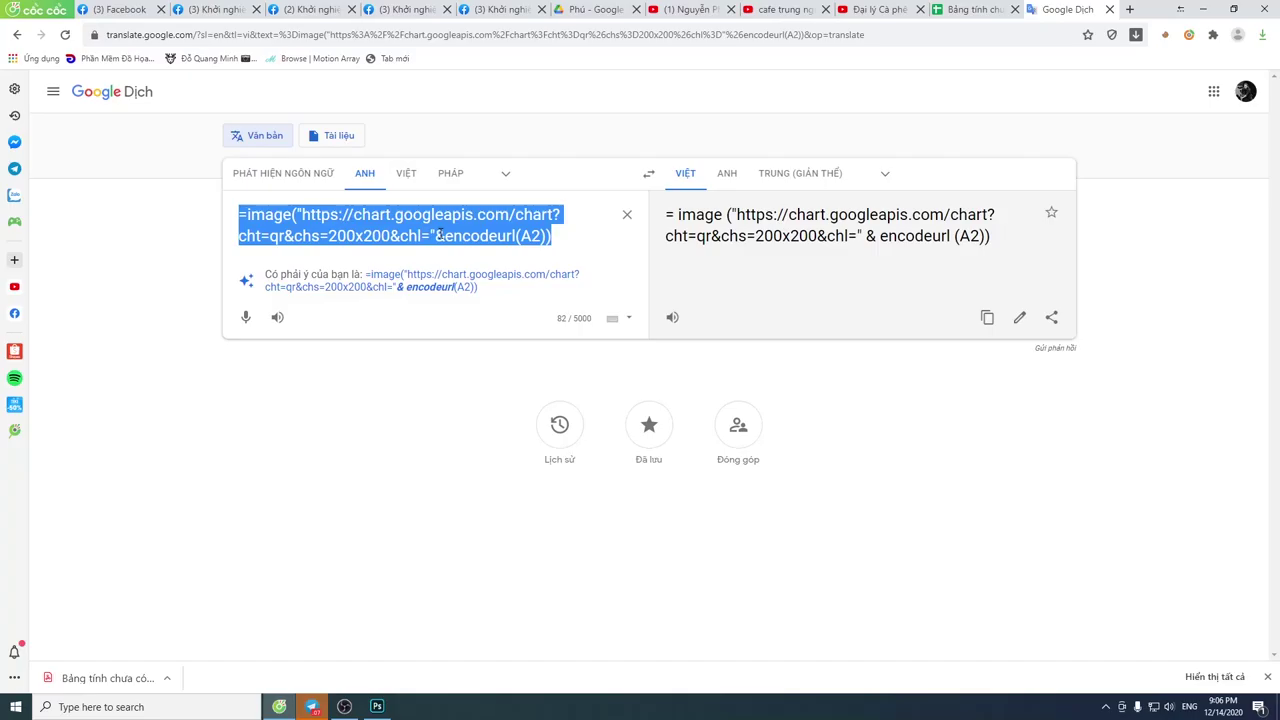
# - Select the whole =image formula ending &encodeurl(A2), then return to the QR spreadsheet
pyautogui.moveTo(562, 236); pyautogui.dragTo(238, 214)
pyautogui.click(978, 13)
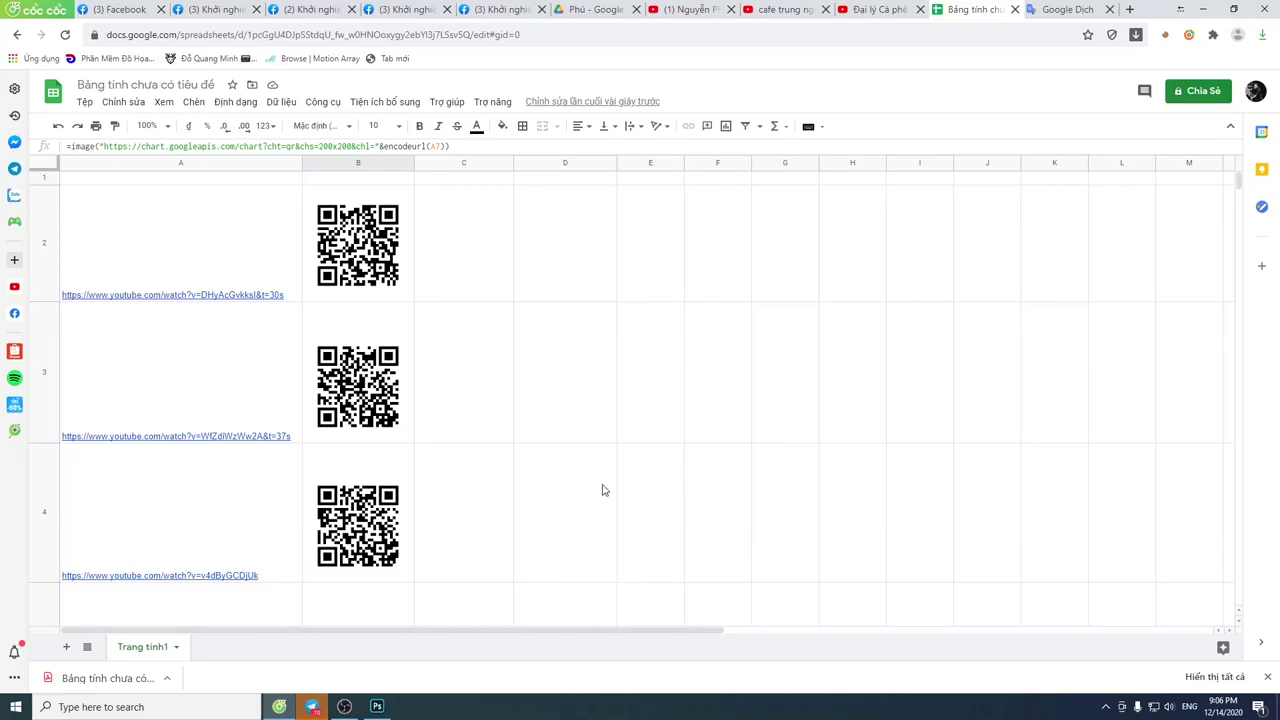
pyautogui.scroll(-5, 602, 490)
pyautogui.scroll(3, 602, 490)
pyautogui.scroll(2, 602, 490)
pyautogui.click(495, 255)
pyautogui.click(543, 249)
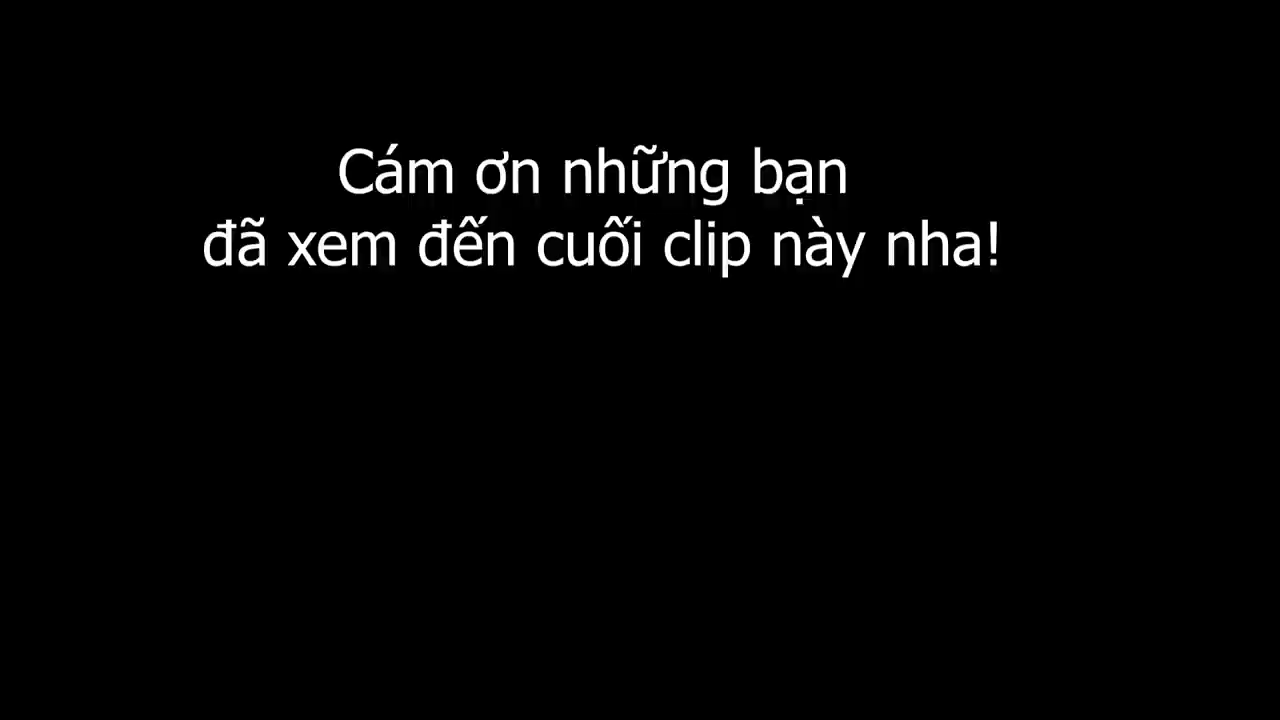